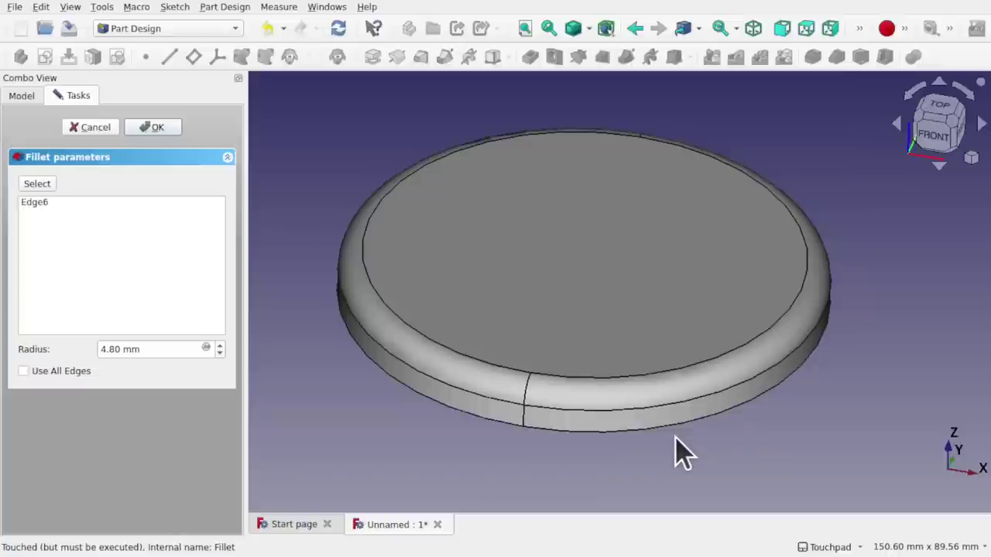
# Step: Raise the disc rim fillet radius step by step from 4.80 to 10.80 mm
pyautogui.click(219, 346)
pyautogui.click(220, 346)
pyautogui.click(220, 347)
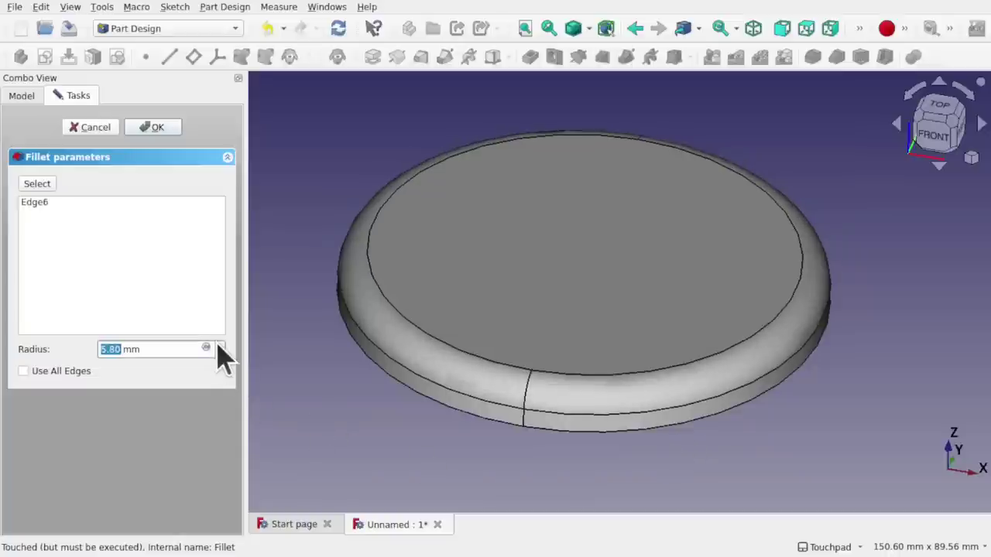
pyautogui.click(220, 346)
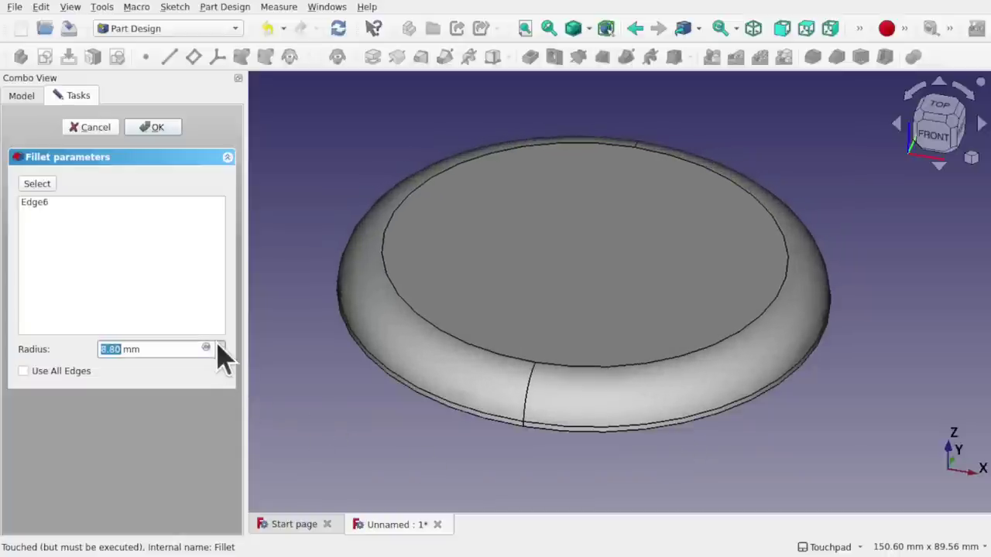
pyautogui.click(220, 346)
pyautogui.click(220, 346)
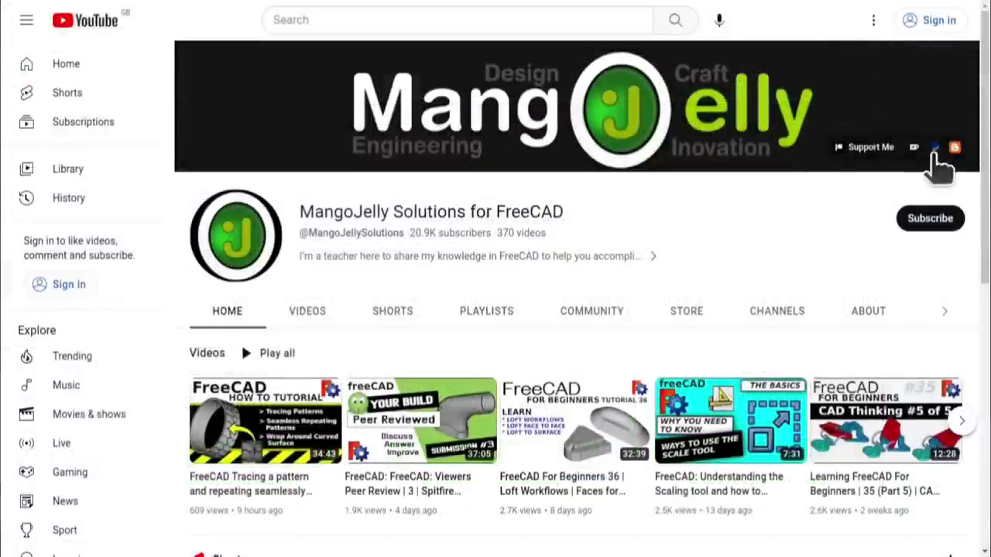
# Step: Show the channel's About page and highlight its donation links
pyautogui.click(867, 310)
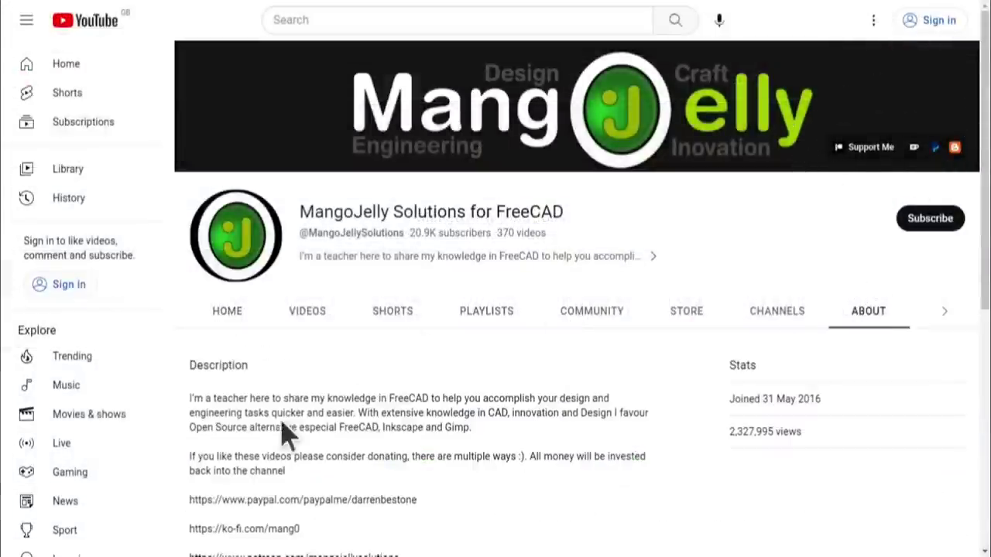
pyautogui.scroll(-2, 214, 424)
pyautogui.scroll(-1, 214, 425)
pyautogui.moveTo(423, 406); pyautogui.dragTo(193, 345)
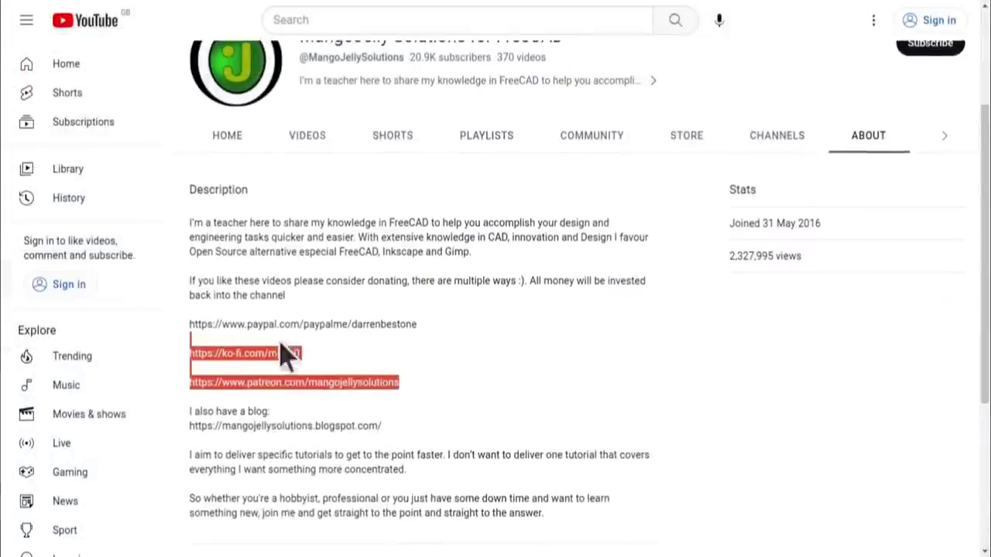
pyautogui.moveTo(193, 345); pyautogui.dragTo(191, 319)
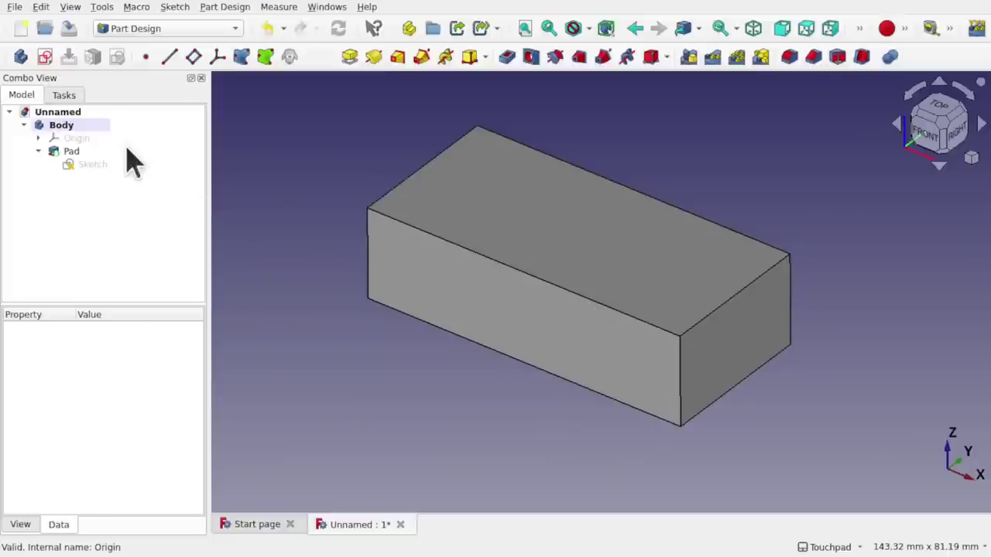
# Step: Hide the pad's sketch and select the box's long front-top edge
pyautogui.click(92, 164)
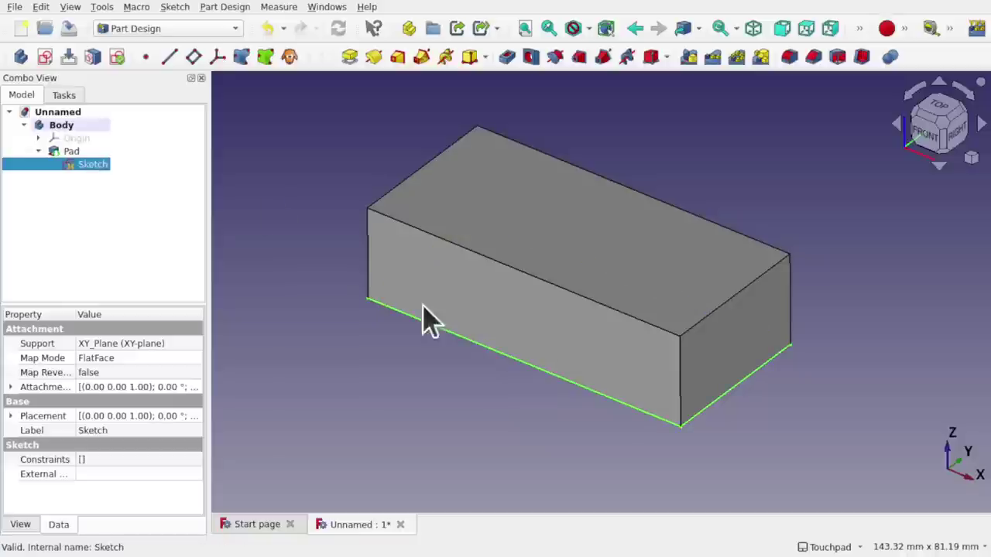
pyautogui.click(65, 154)
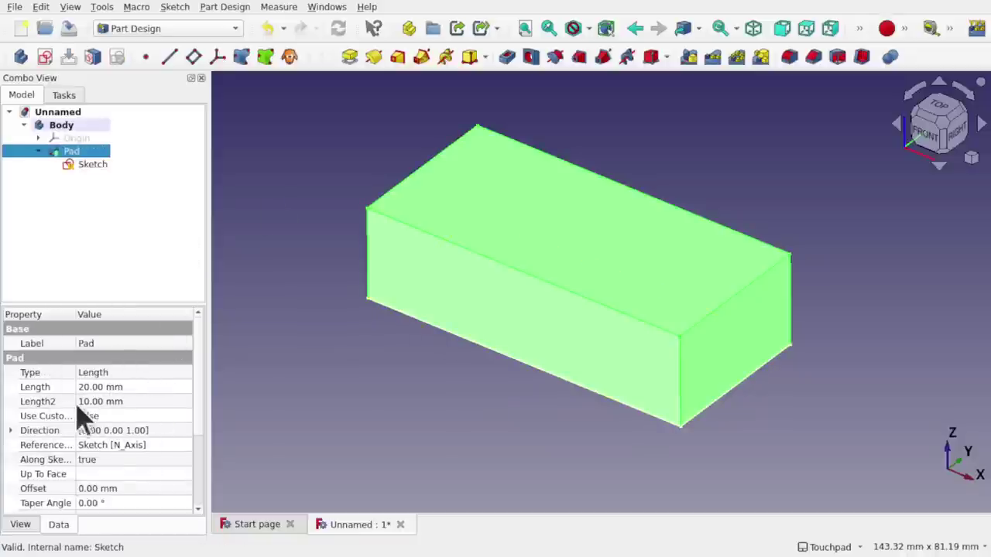
pyautogui.click(95, 166)
pyautogui.press('space')
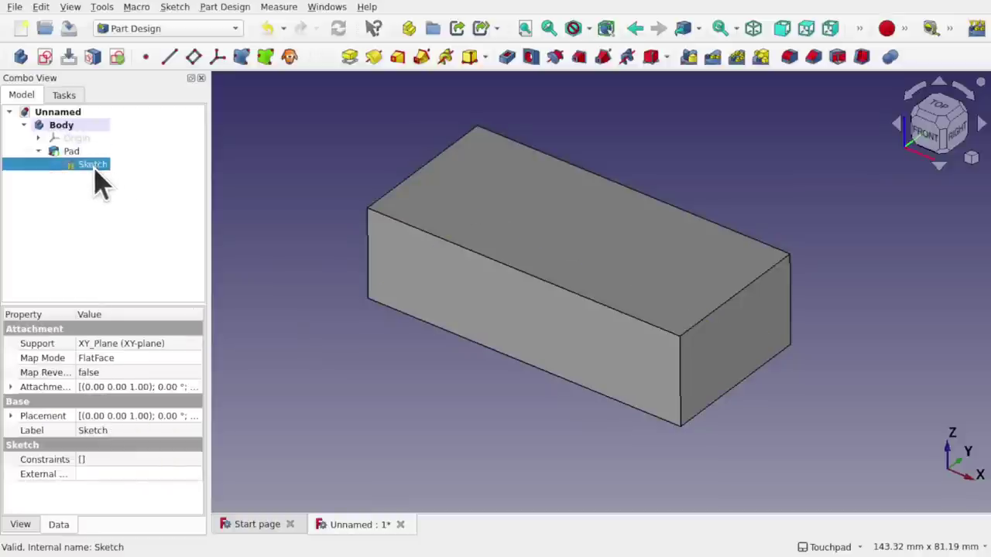
pyautogui.click(135, 231)
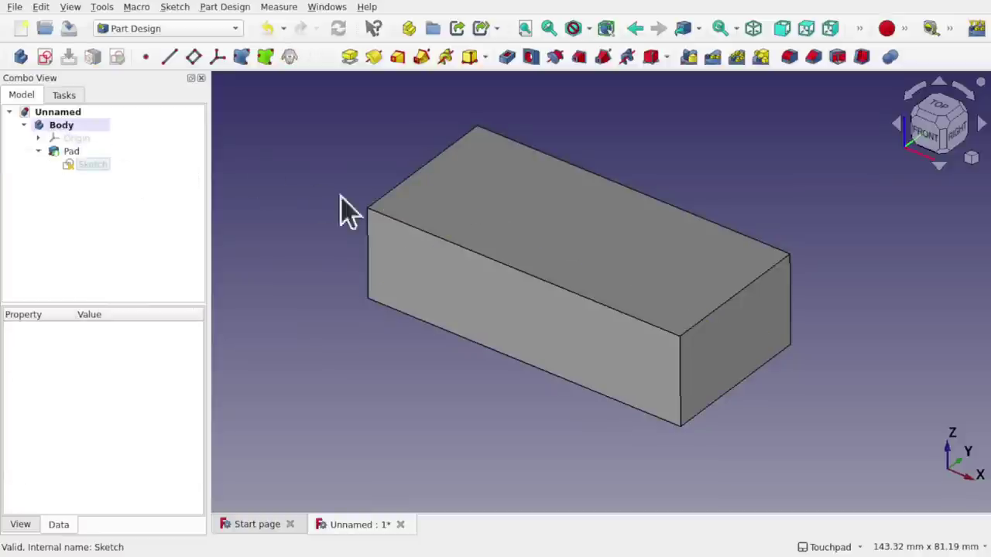
pyautogui.click(517, 269)
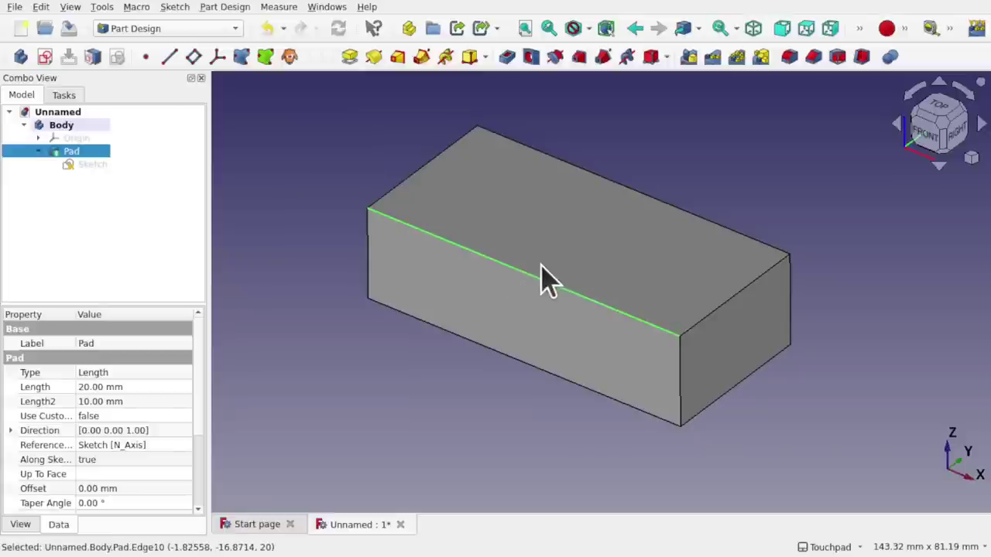
# Step: Start a fillet on the selected edge and raise its radius to 11 mm
pyautogui.click(789, 60)
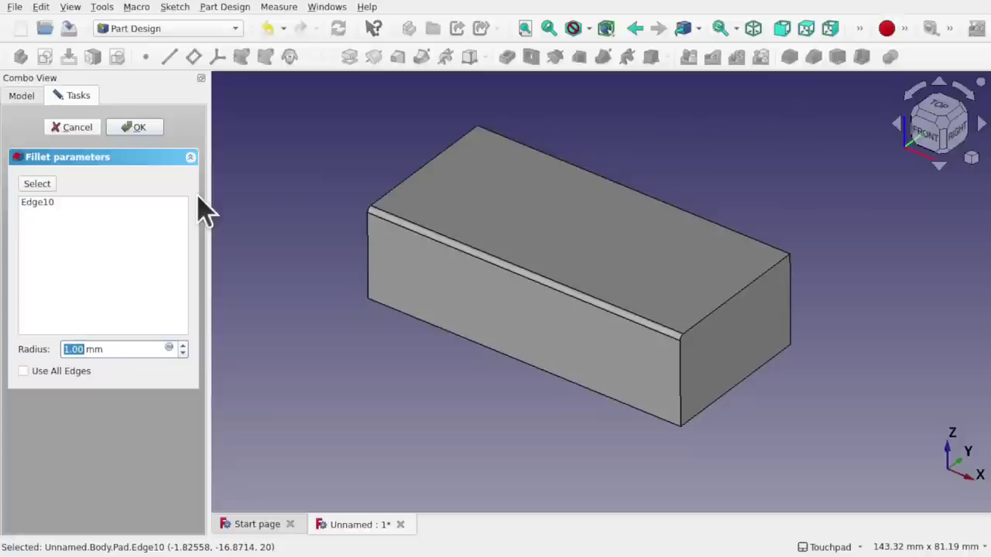
pyautogui.click(183, 345)
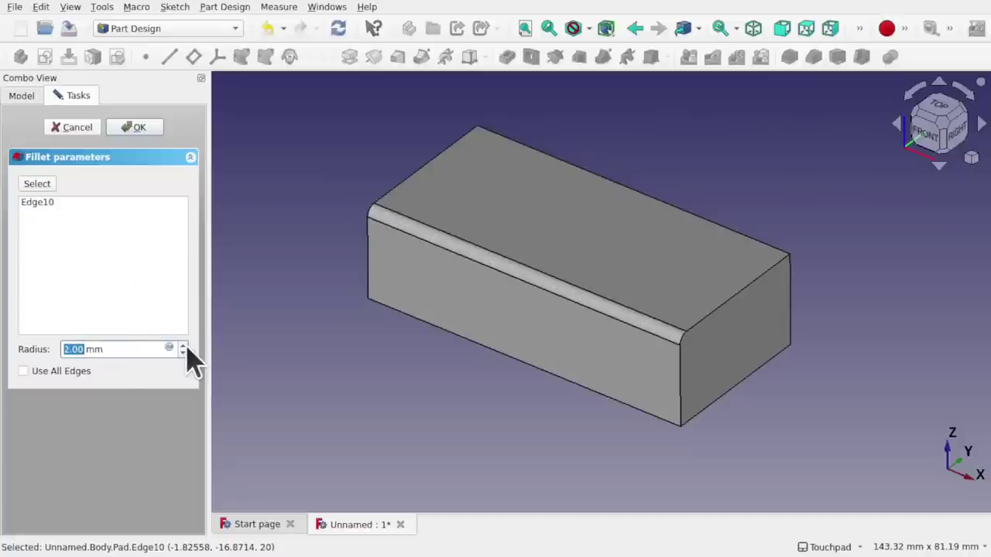
pyautogui.click(183, 346)
pyautogui.click(183, 346)
pyautogui.click(183, 345)
pyautogui.click(183, 345)
pyautogui.click(182, 346)
pyautogui.click(183, 346)
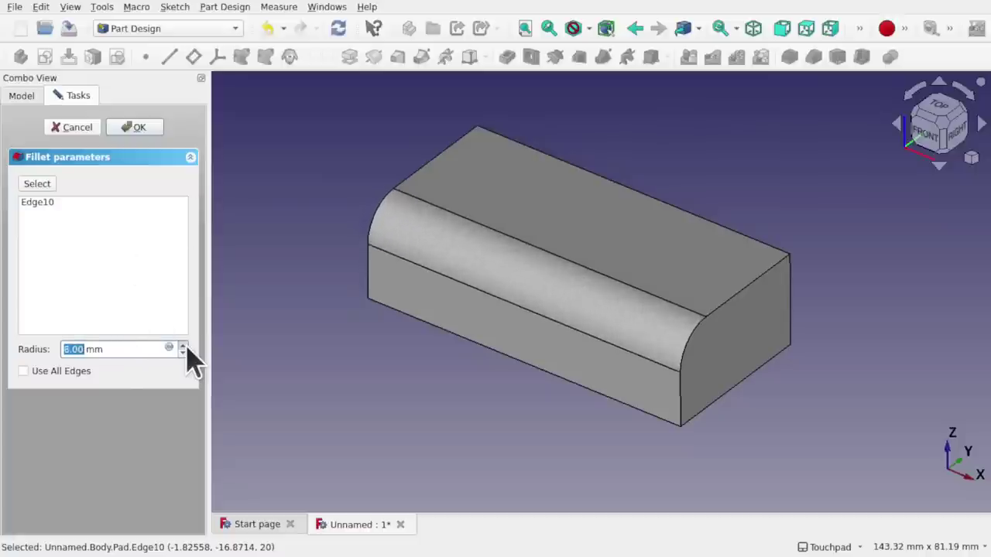
pyautogui.click(183, 345)
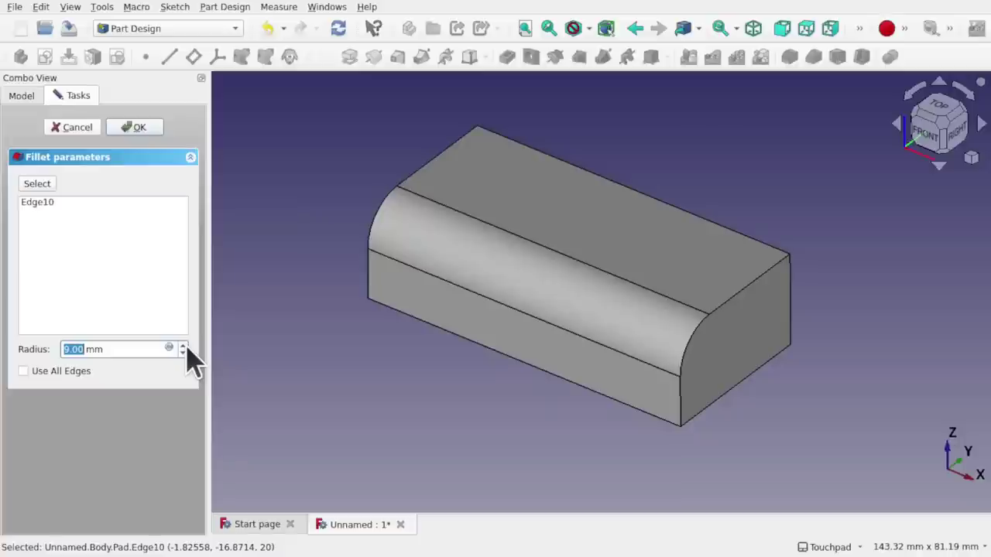
pyautogui.click(183, 345)
pyautogui.click(183, 345)
# Step: Keep raising the fillet radius through 18 mm up to 20 mm
pyautogui.click(183, 345)
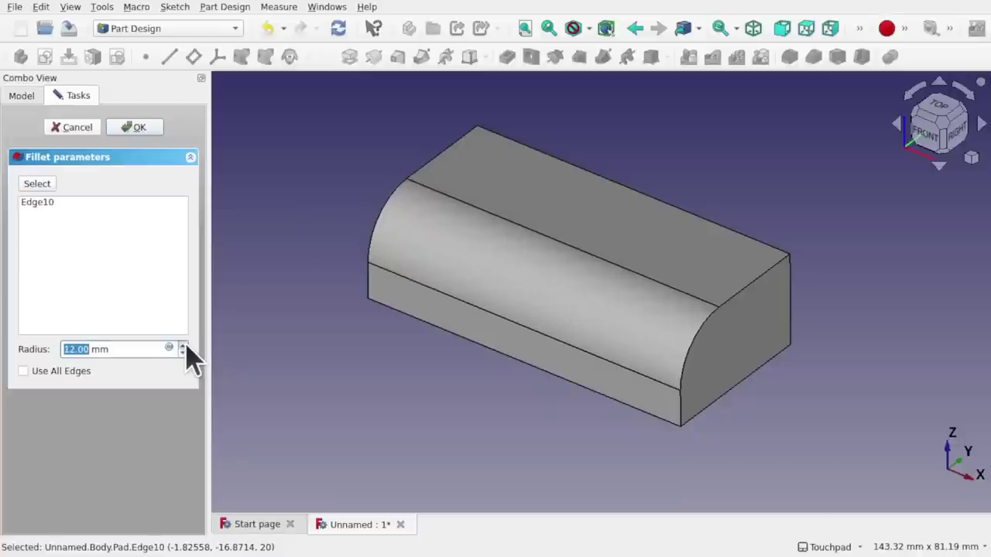
pyautogui.click(182, 346)
pyautogui.click(183, 345)
pyautogui.click(182, 346)
pyautogui.click(183, 345)
pyautogui.click(183, 345)
pyautogui.click(183, 345)
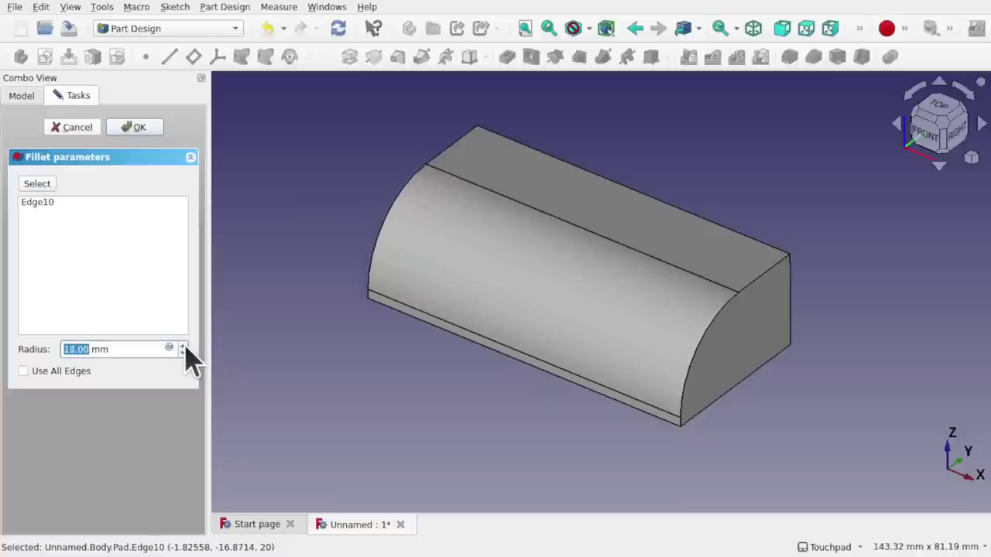
pyautogui.click(183, 345)
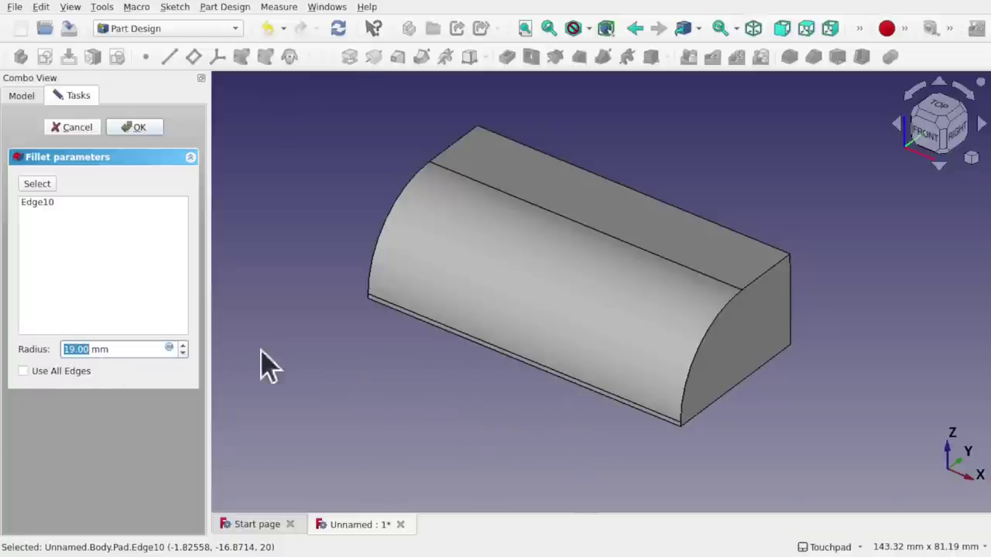
pyautogui.click(183, 345)
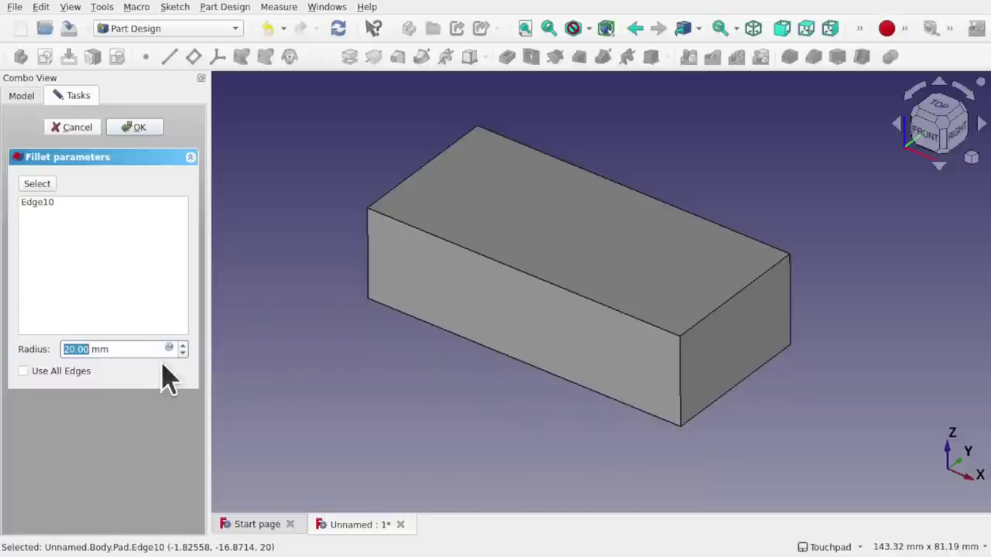
# Step: Enter a 19.99 mm fillet radius, inspect the rounded edge up close, and accept it
pyautogui.write('19.9')
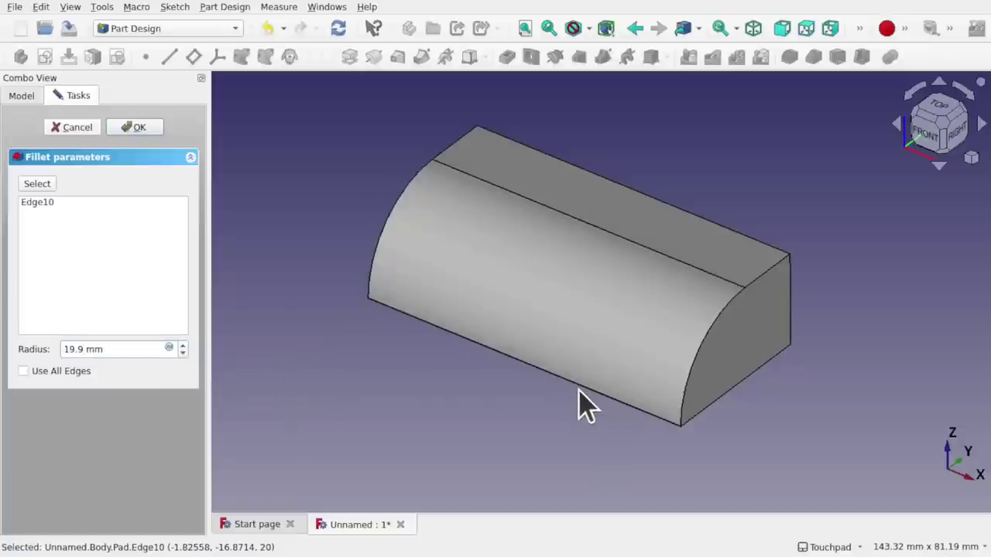
pyautogui.scroll(5, 579, 390)
pyautogui.scroll(5, 578, 390)
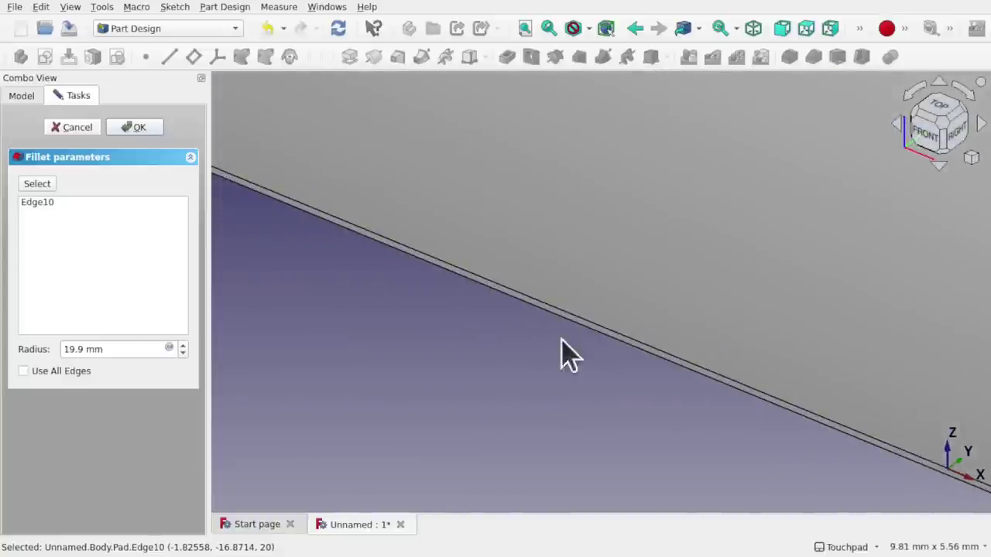
pyautogui.scroll(4, 609, 344)
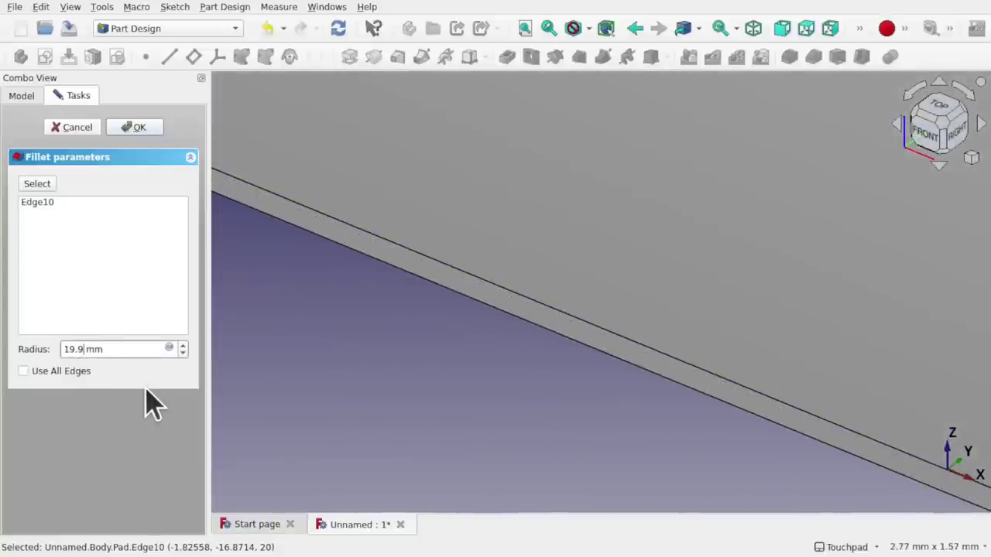
pyautogui.write('9')
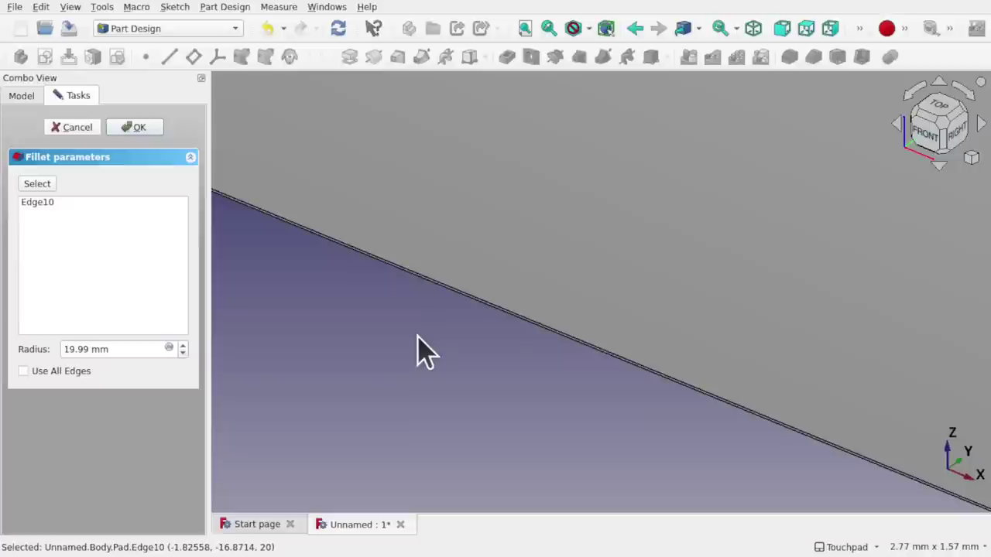
pyautogui.scroll(-8, 417, 337)
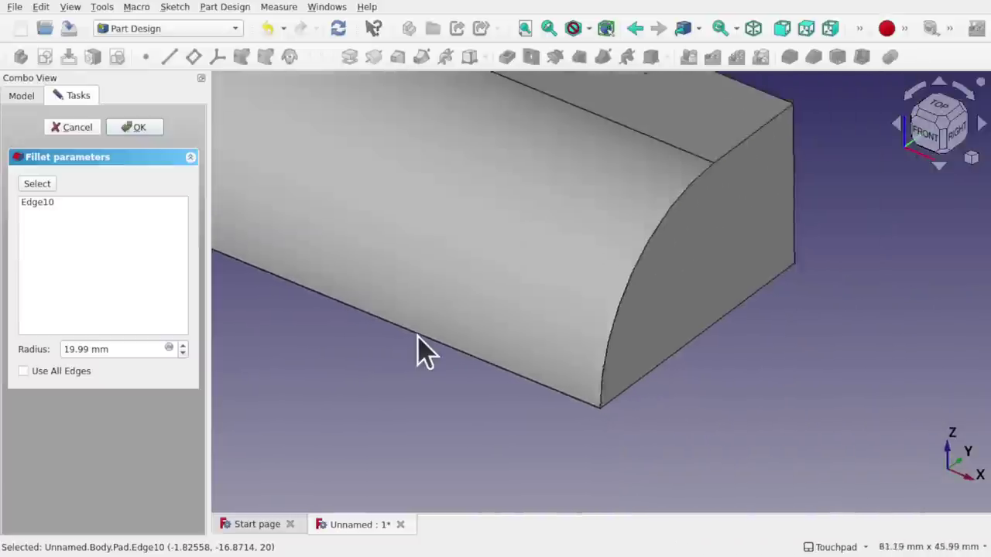
pyautogui.scroll(-3, 418, 335)
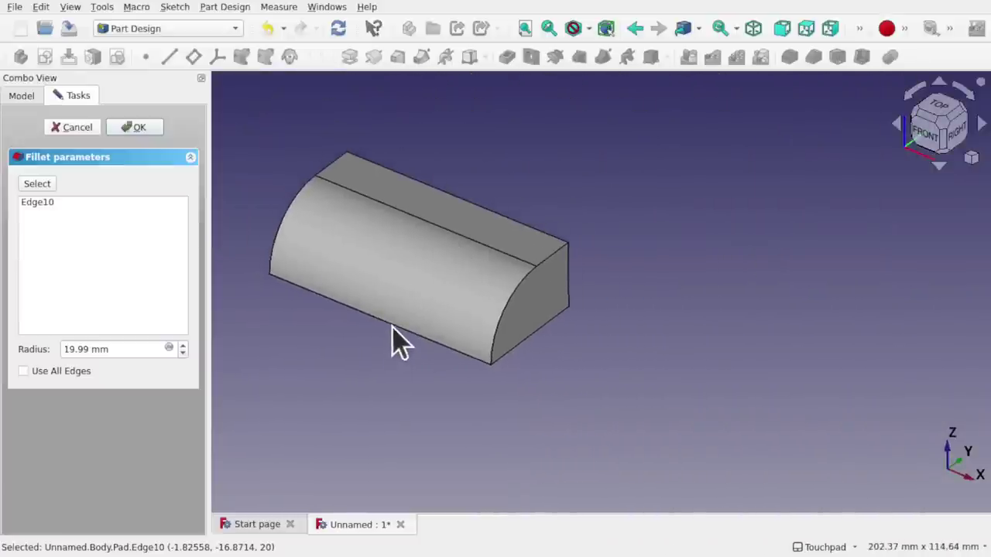
pyautogui.click(140, 127)
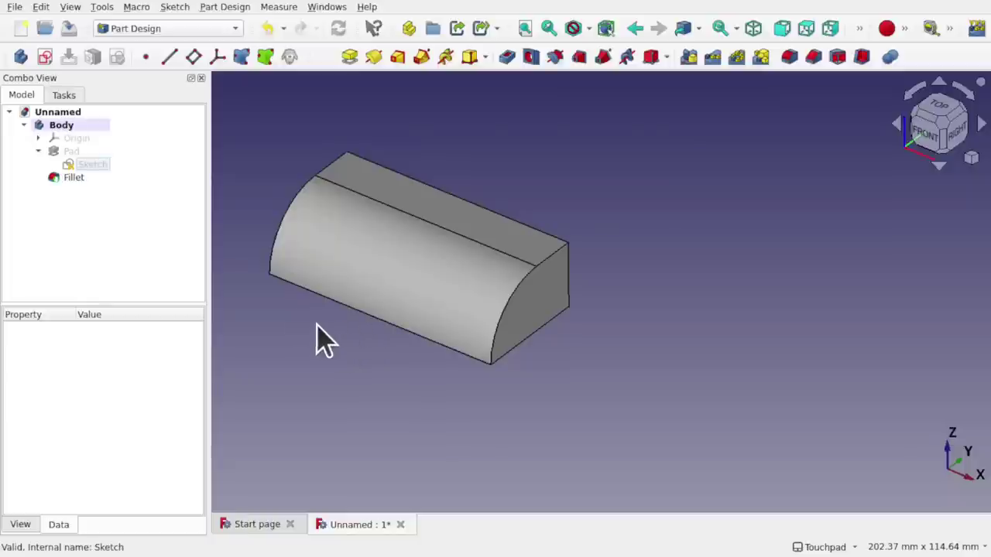
# Step: Reopen the fillet, set its radius to 1 mm, and add the bottom front edge Edge9
pyautogui.doubleClick(73, 179)
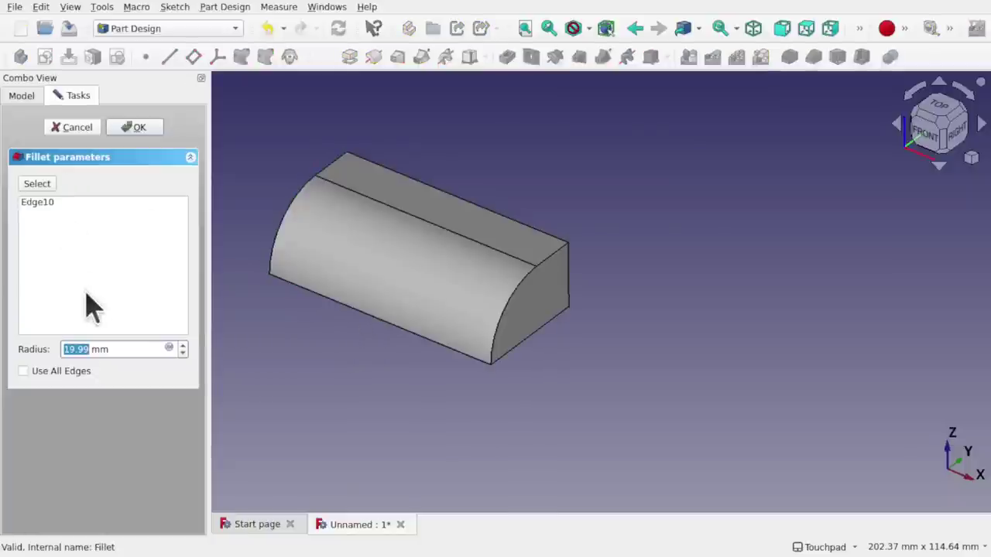
pyautogui.write('1')
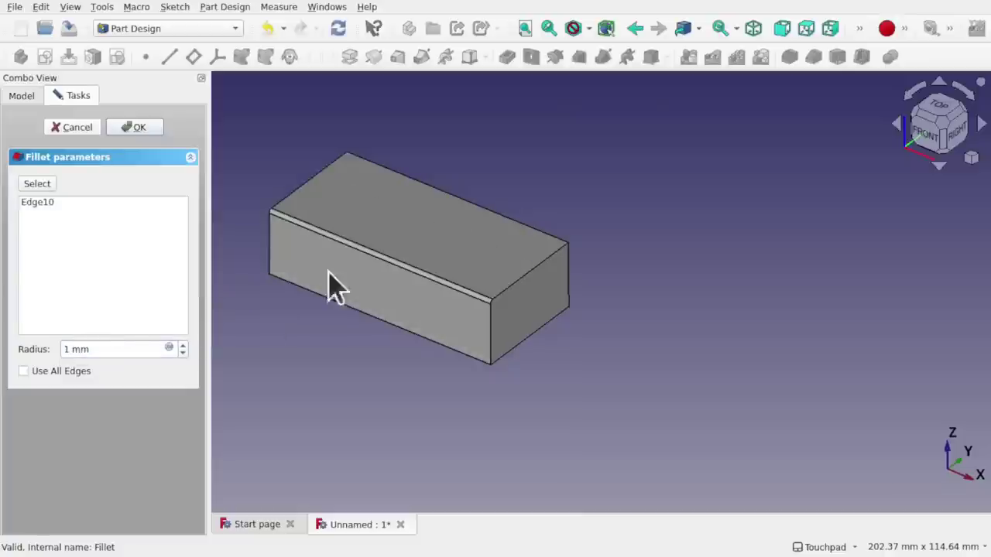
pyautogui.click(37, 185)
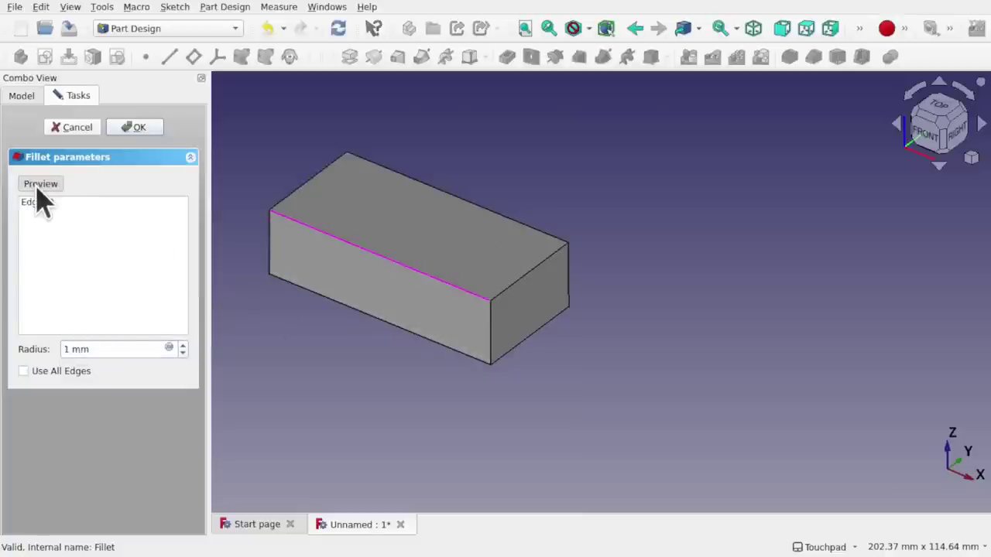
pyautogui.click(360, 312)
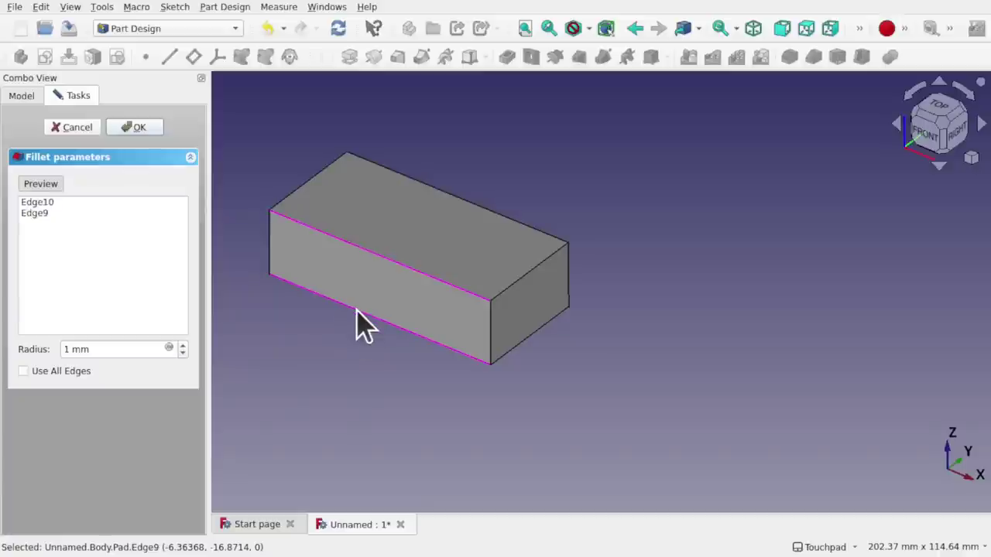
# Step: Raise the two-edge fillet radius stepwise from 1 mm to about 10 mm
pyautogui.click(184, 346)
pyautogui.click(183, 346)
pyautogui.click(183, 346)
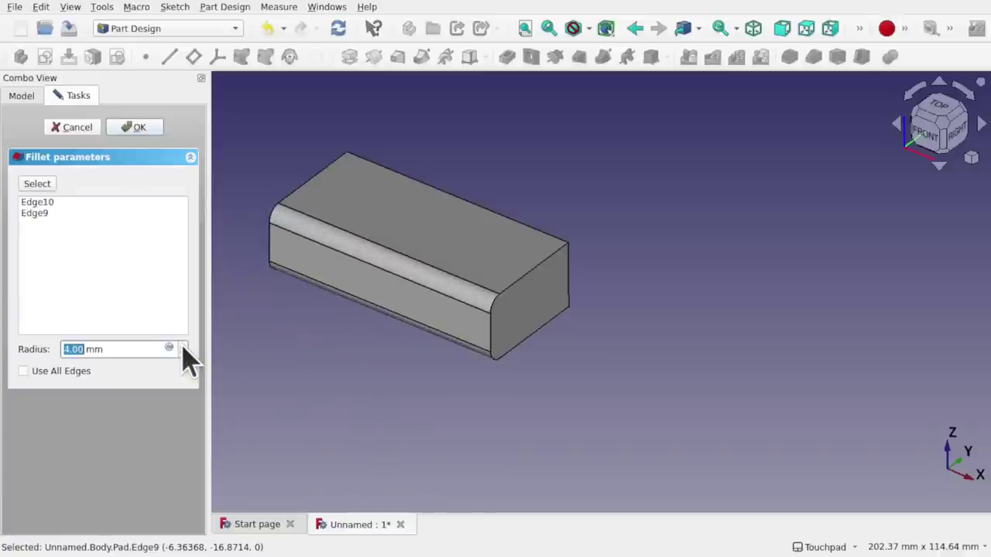
pyautogui.click(184, 346)
pyautogui.click(183, 346)
pyautogui.click(183, 346)
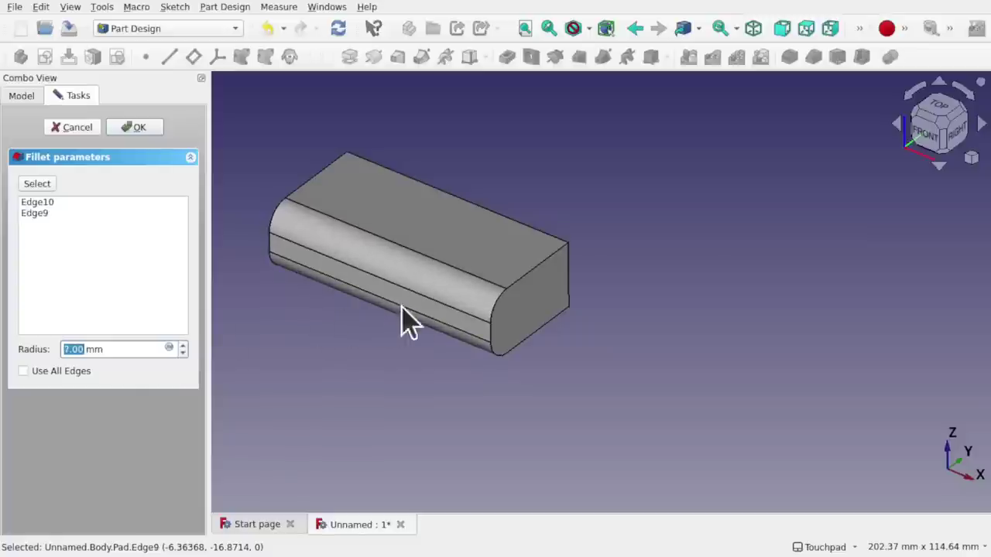
pyautogui.scroll(3, 391, 283)
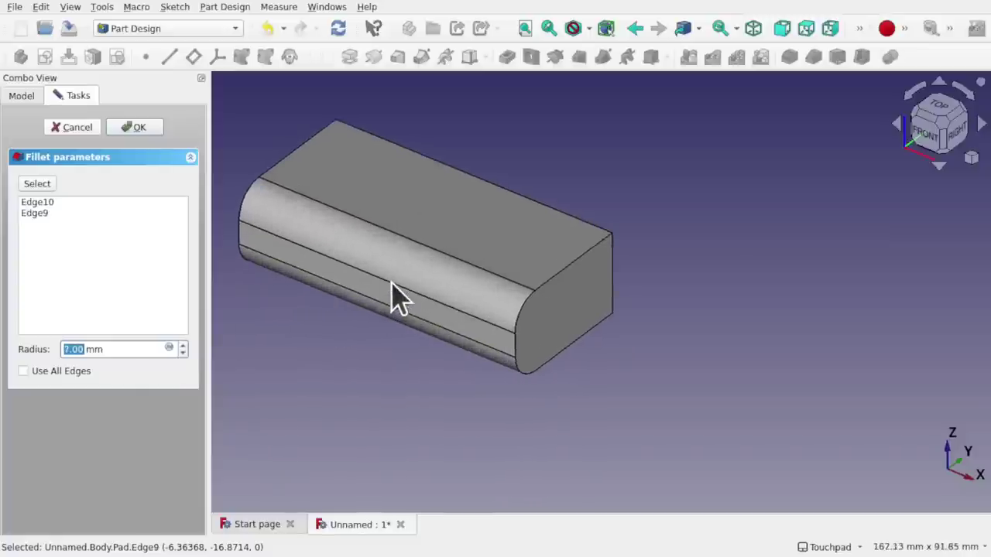
pyautogui.click(184, 346)
pyautogui.click(184, 347)
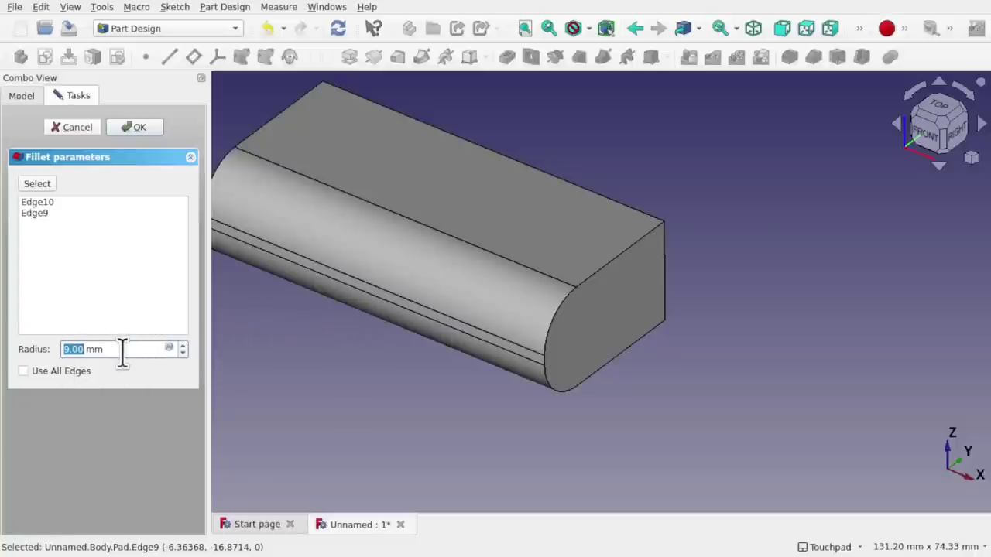
pyautogui.click(183, 346)
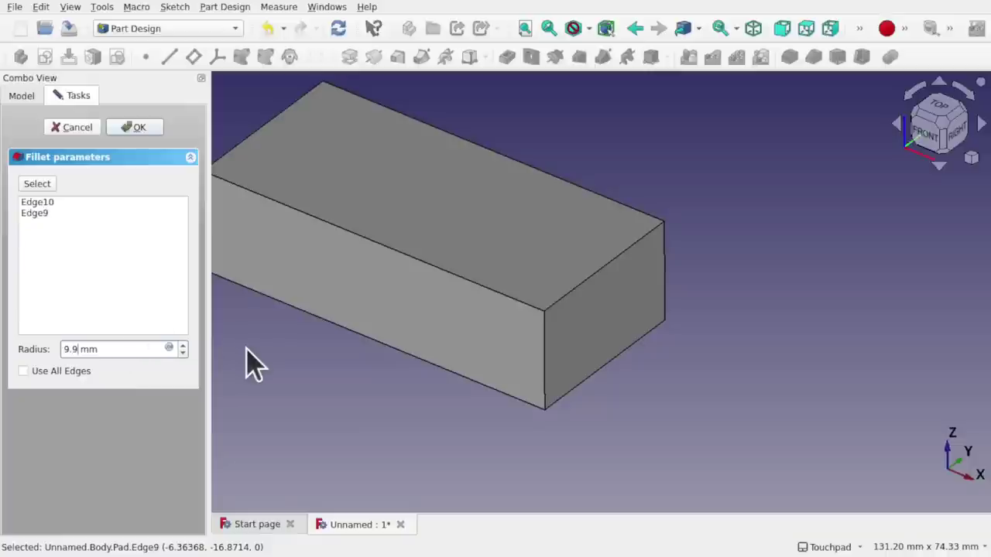
# Step: Zoom in to inspect the rounded edge, then accept the fillet at 9.99 mm
pyautogui.scroll(5, 365, 305)
pyautogui.scroll(2, 372, 295)
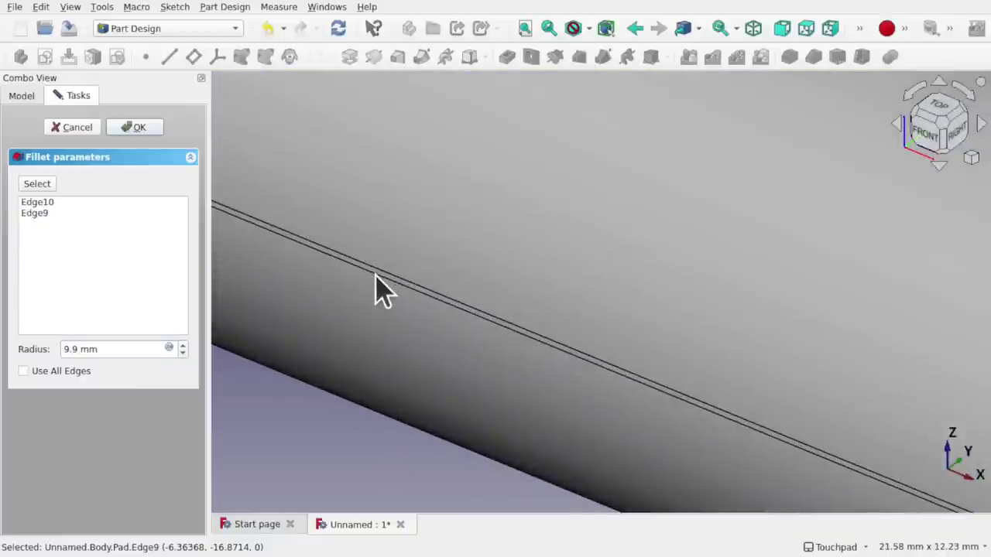
pyautogui.scroll(-8, 398, 298)
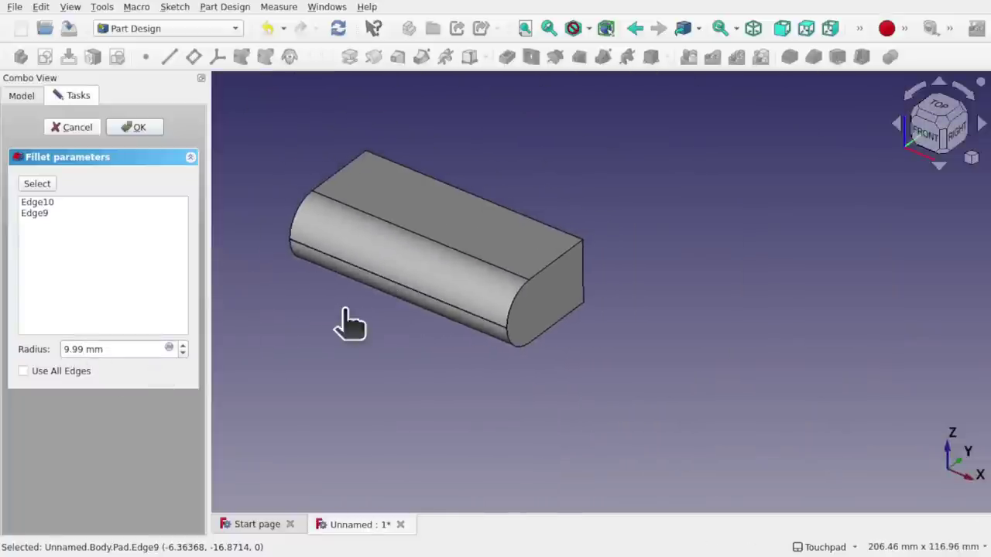
pyautogui.scroll(5, 422, 297)
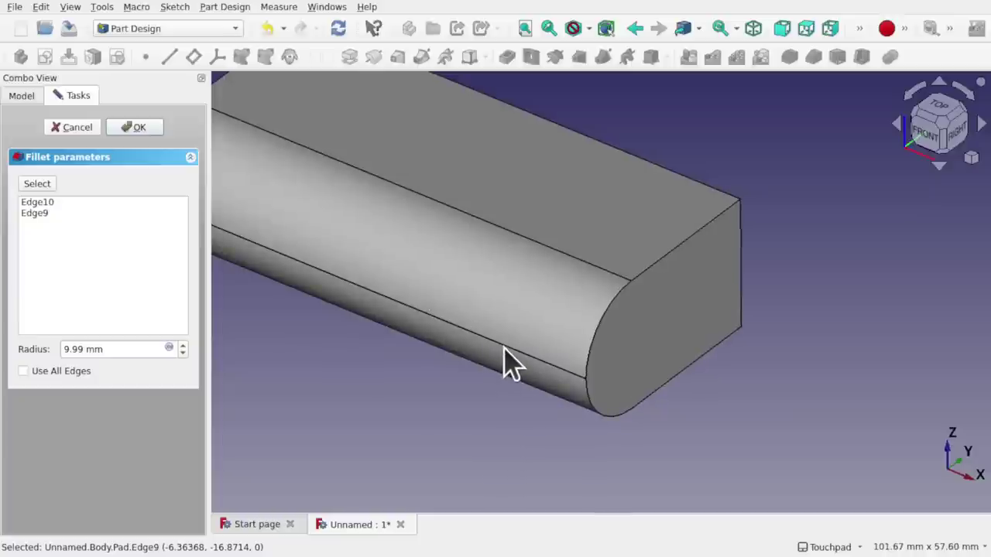
pyautogui.scroll(15, 505, 352)
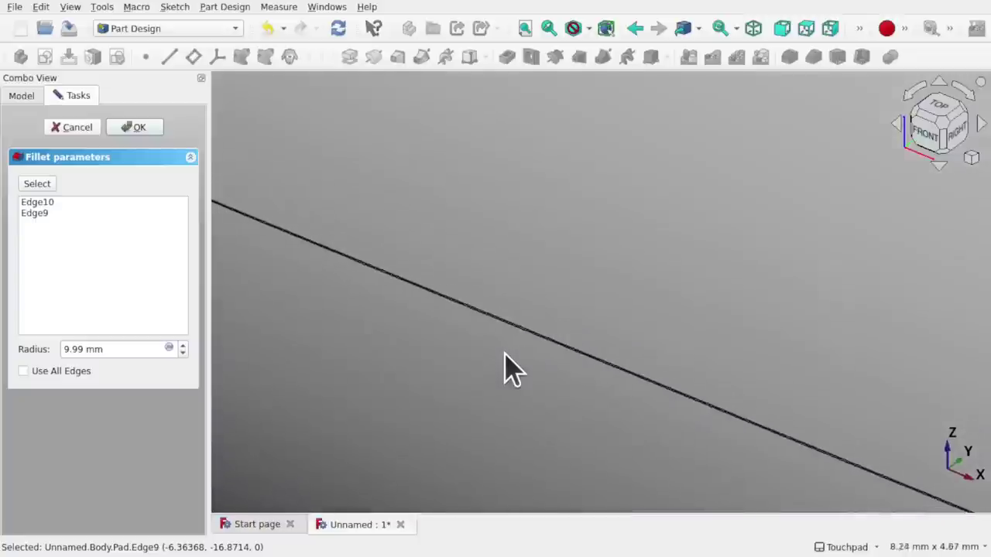
pyautogui.scroll(1, 505, 357)
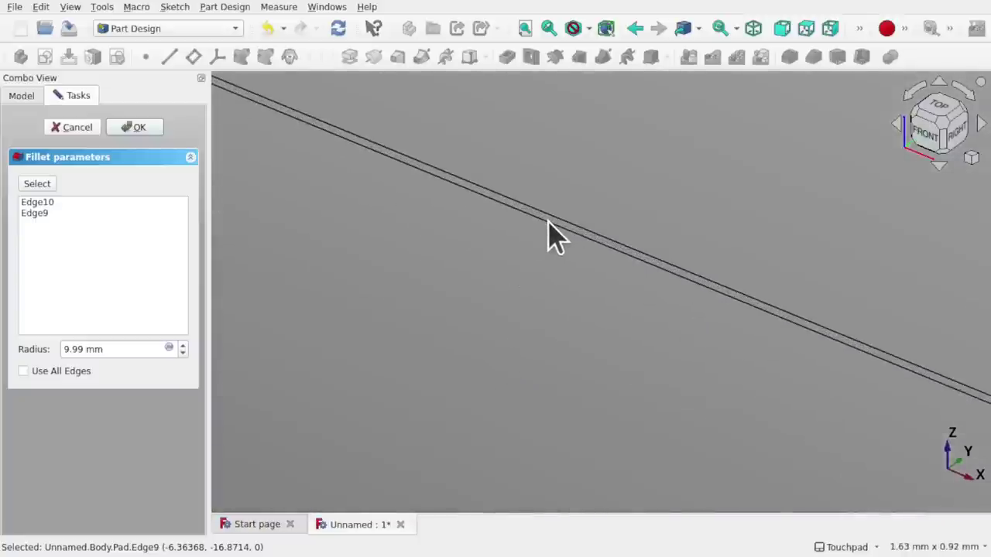
pyautogui.click(546, 225)
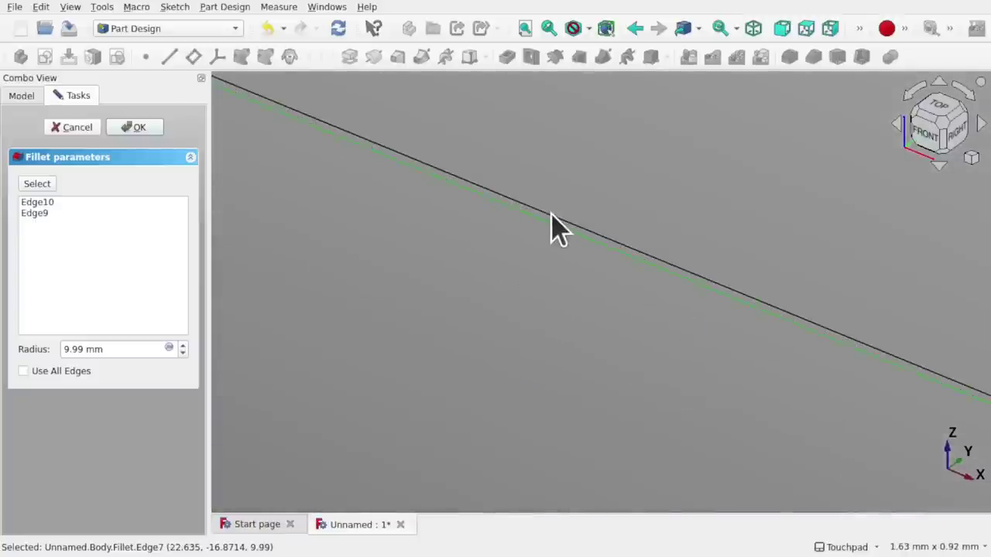
pyautogui.scroll(-3, 553, 227)
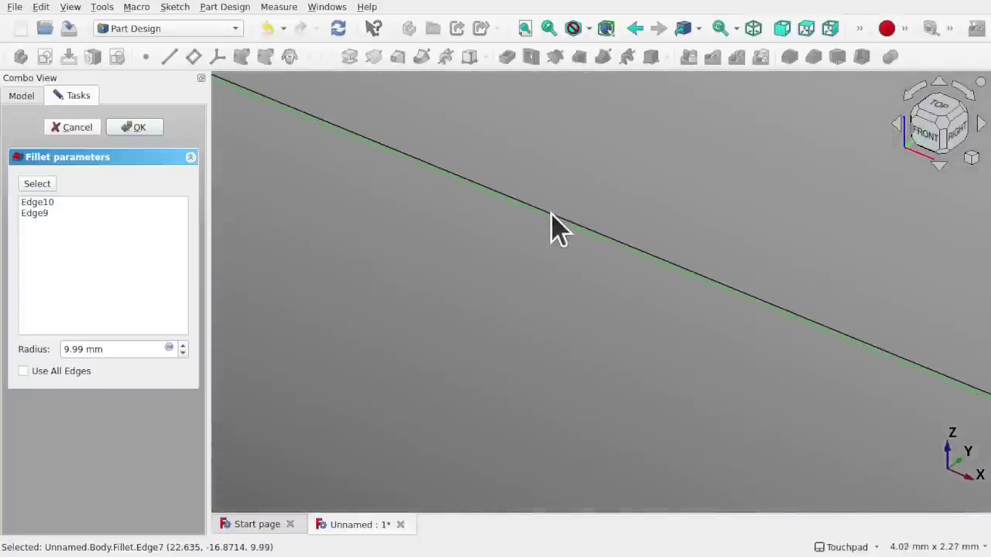
pyautogui.scroll(3, 553, 228)
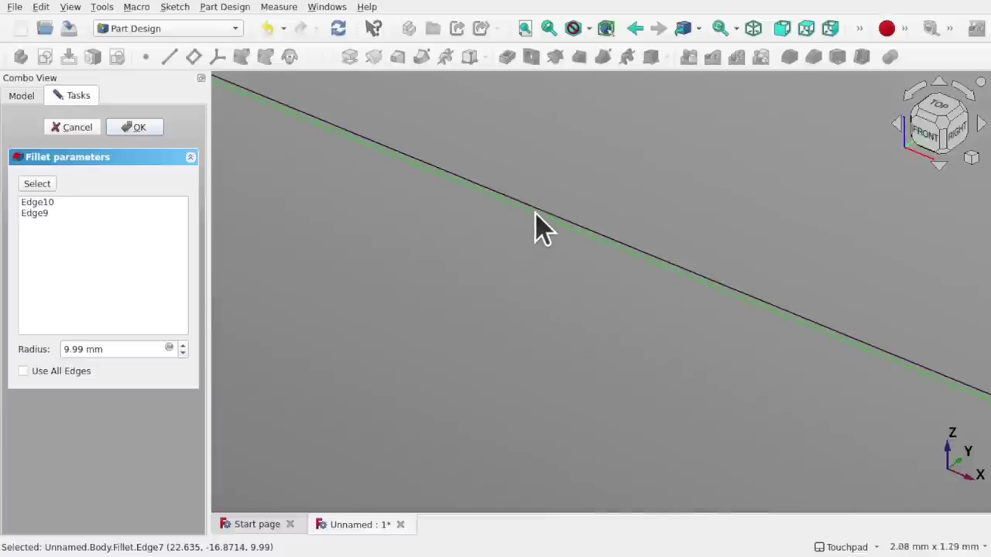
pyautogui.scroll(-3, 535, 221)
pyautogui.scroll(3, 535, 212)
pyautogui.scroll(-10, 535, 213)
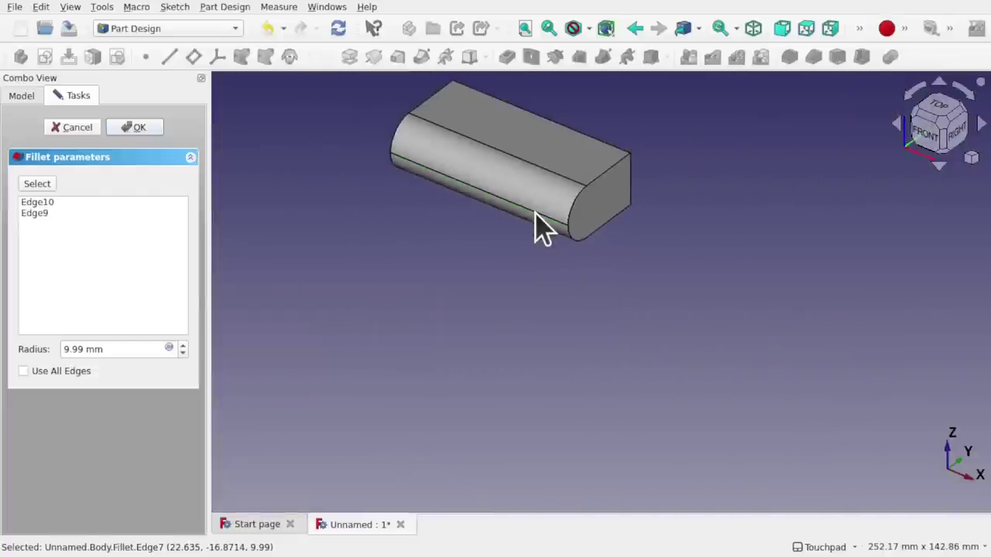
pyautogui.click(133, 127)
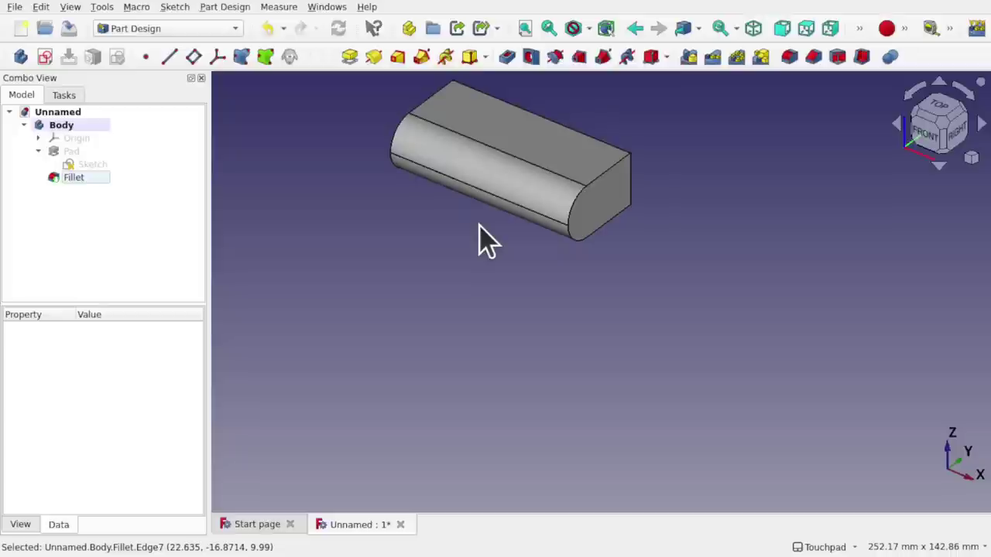
# Step: Delete the Fillet feature, then the Pad feature, from the model tree
pyautogui.click(74, 151)
pyautogui.click(78, 177)
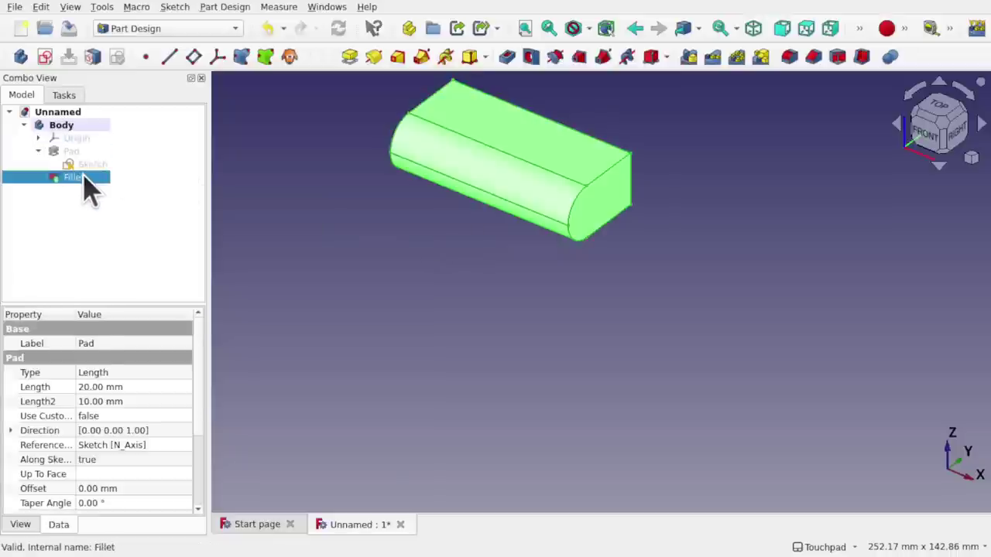
pyautogui.press('Delete')
pyautogui.click(88, 152)
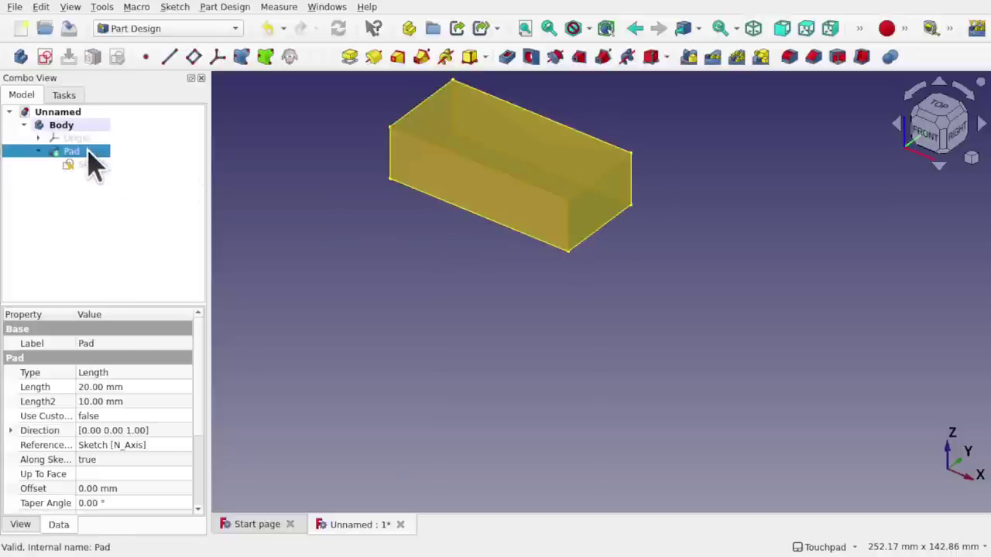
pyautogui.press('Delete')
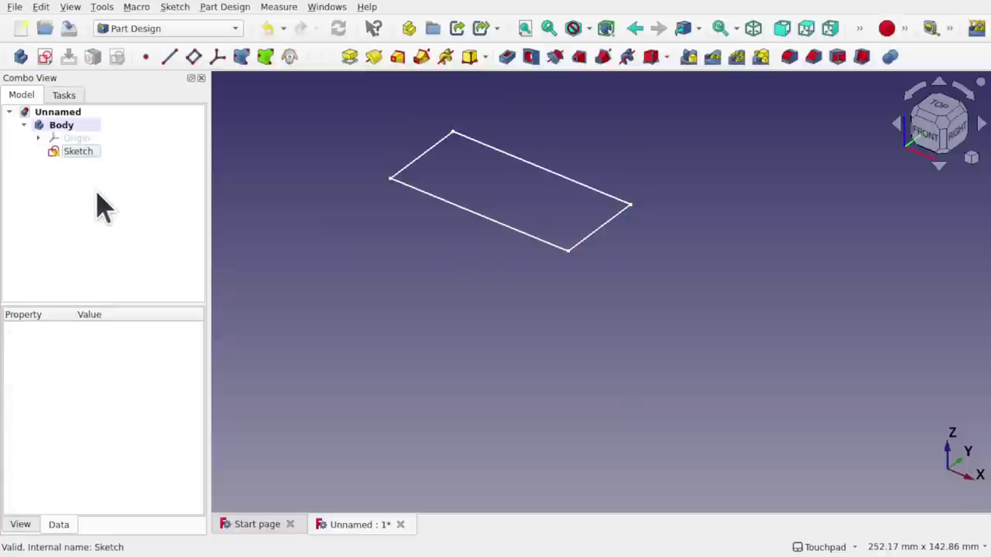
# Step: Open the sketch and delete the whole rectangle with its constraints
pyautogui.doubleClick(77, 152)
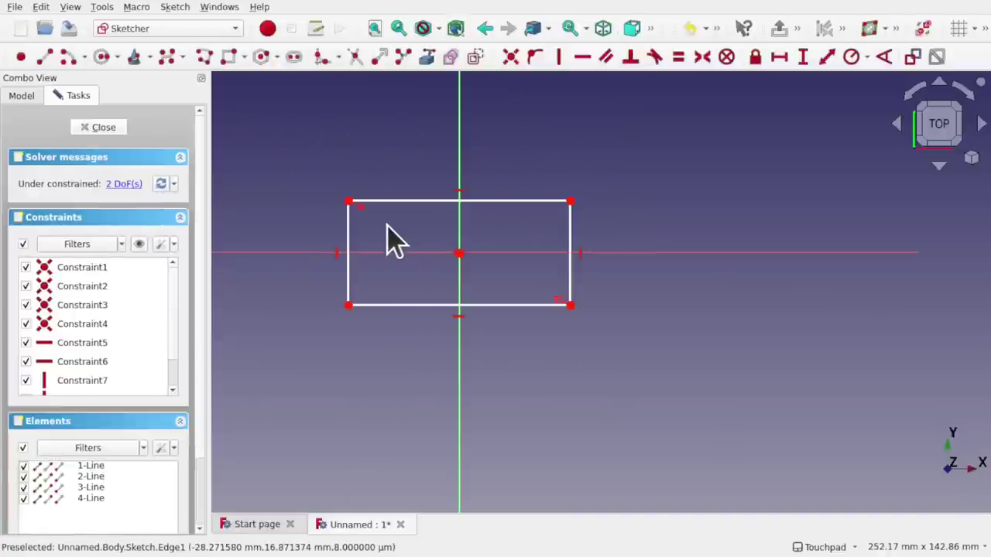
pyautogui.moveTo(283, 149); pyautogui.dragTo(626, 355)
pyautogui.press('Delete')
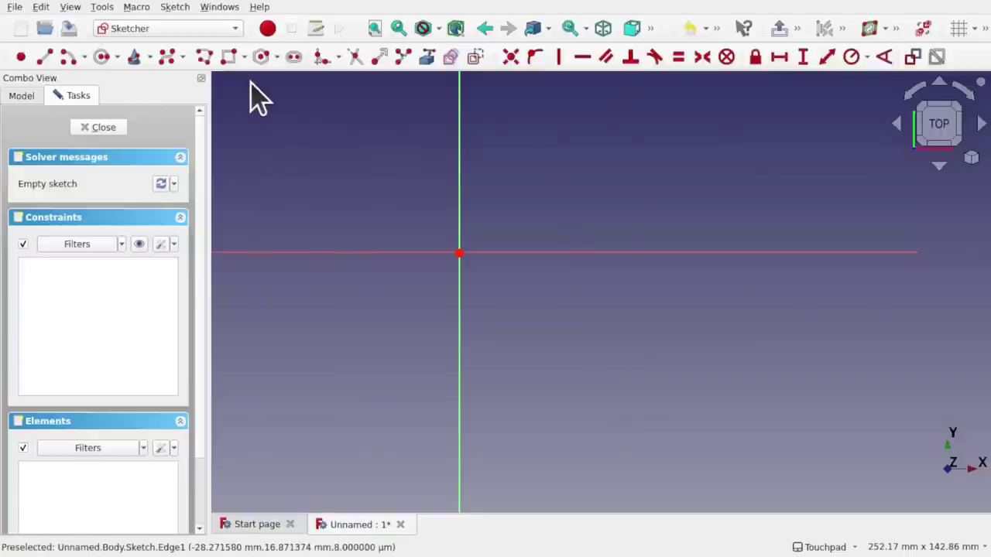
# Step: Draw a closed four-line polyline peaked on the vertical axis and close the sketch
pyautogui.click(205, 58)
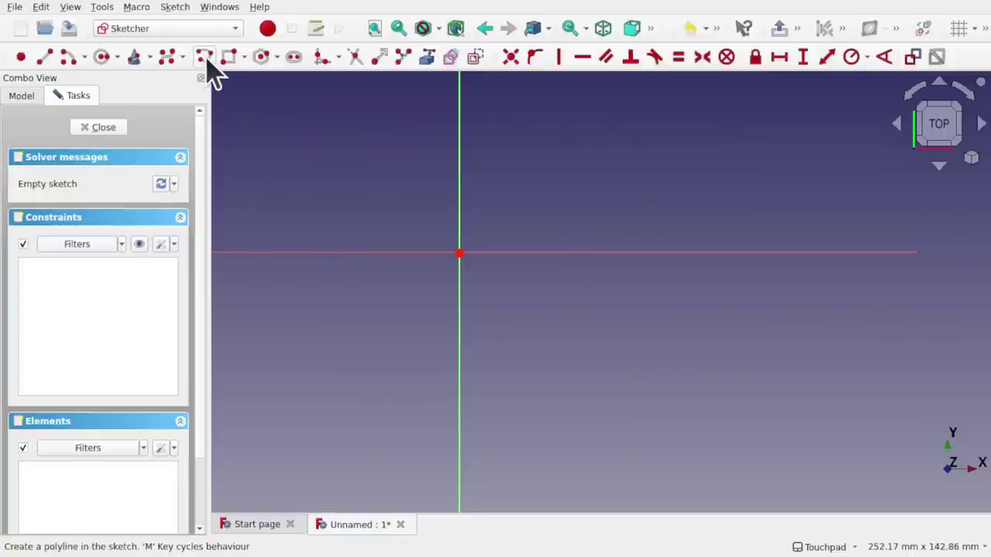
pyautogui.click(269, 252)
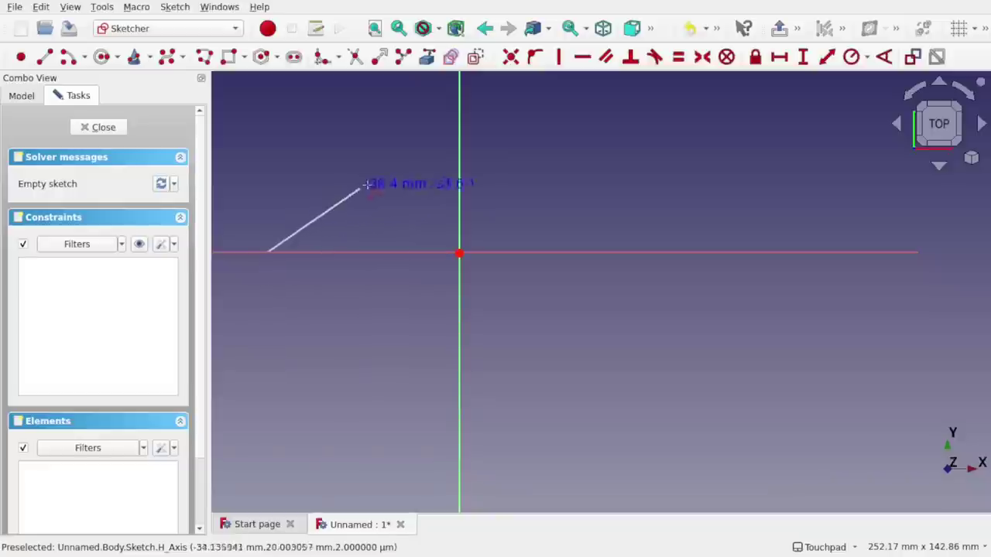
pyautogui.click(365, 170)
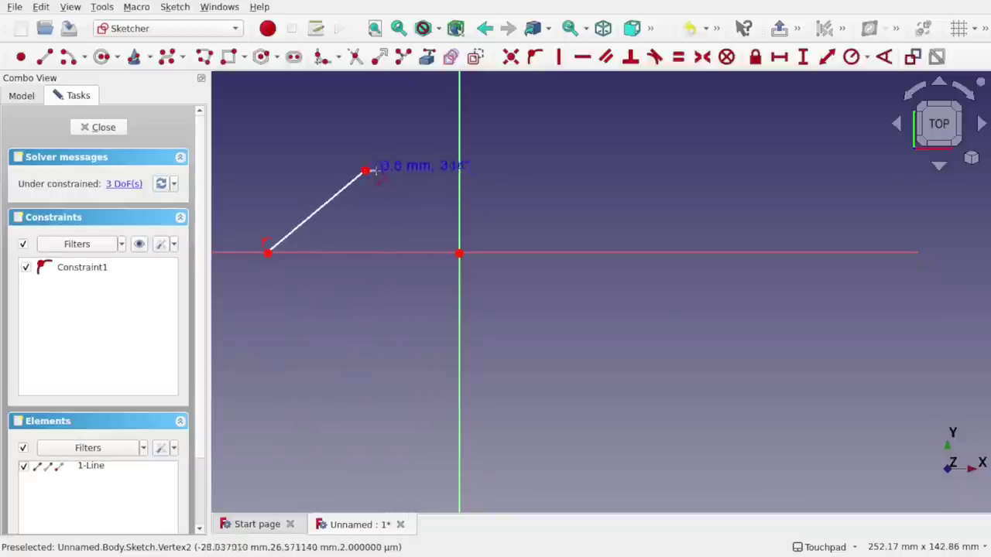
pyautogui.click(460, 137)
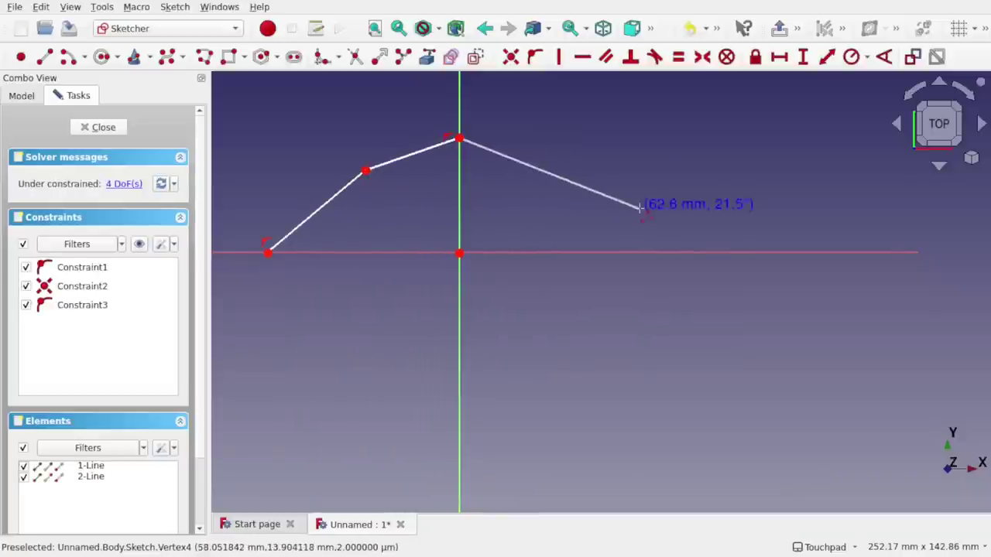
pyautogui.click(694, 252)
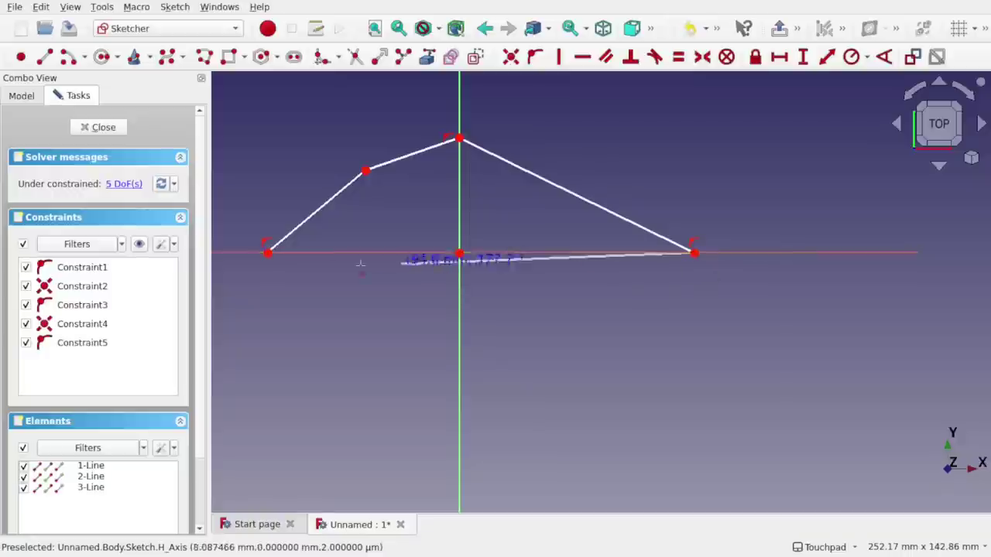
pyautogui.click(267, 253)
pyautogui.click(107, 127)
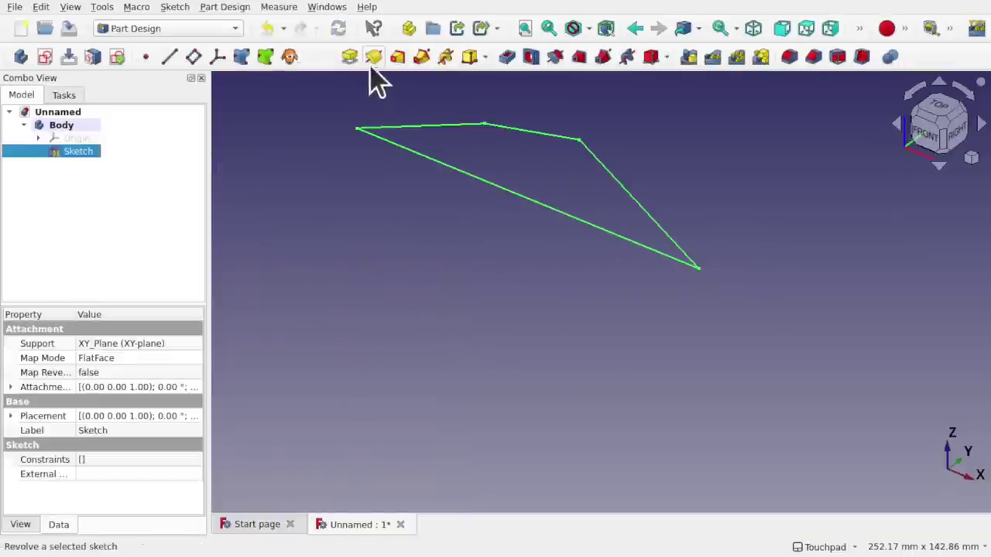
# Step: Pad the new sketch to a length of 50 mm
pyautogui.click(349, 62)
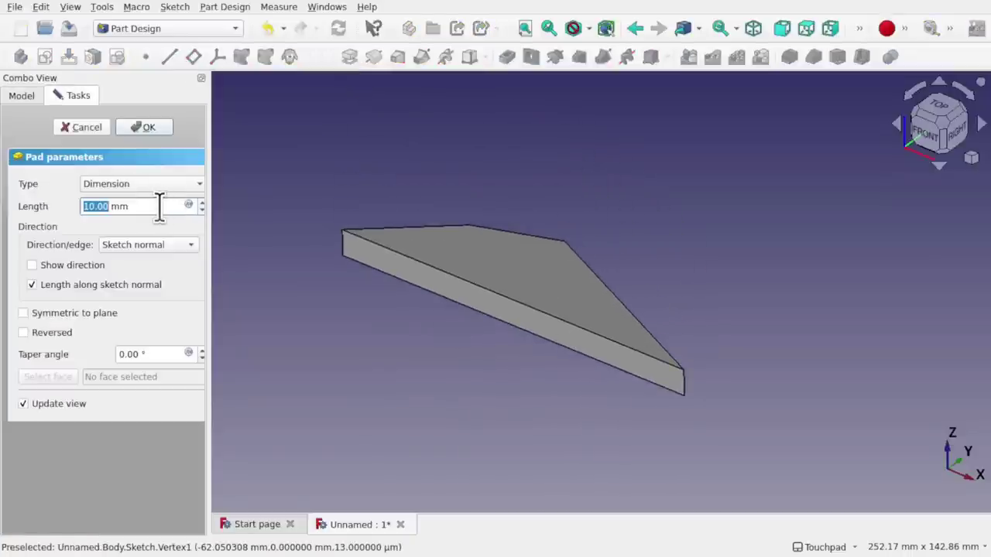
pyautogui.write('50')
pyautogui.press('Return')
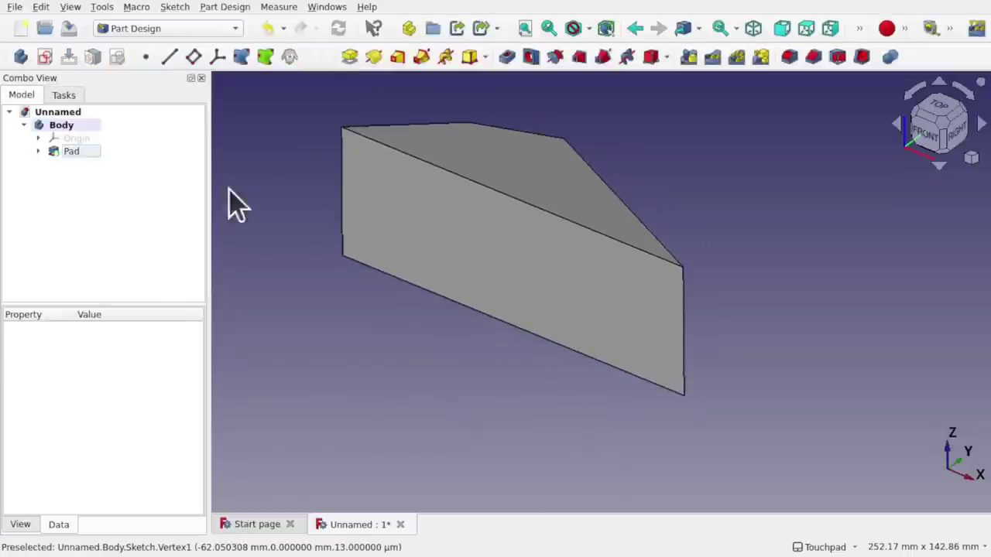
# Step: Orbit to view the underside and select the pad's middle back face
pyautogui.keyDown('alt'); pyautogui.moveTo(544, 155); pyautogui.dragTo(529, 299); pyautogui.keyUp('alt')
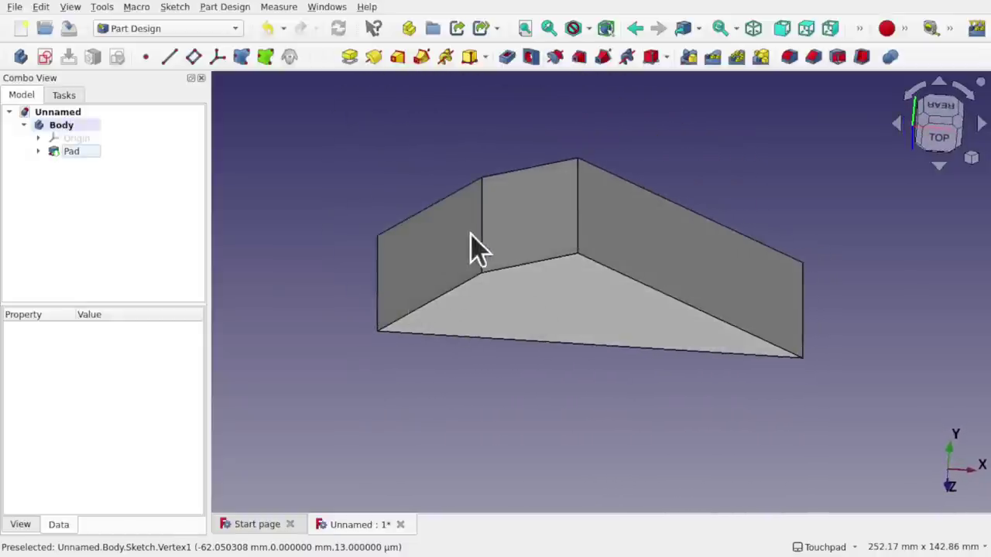
pyautogui.click(485, 255)
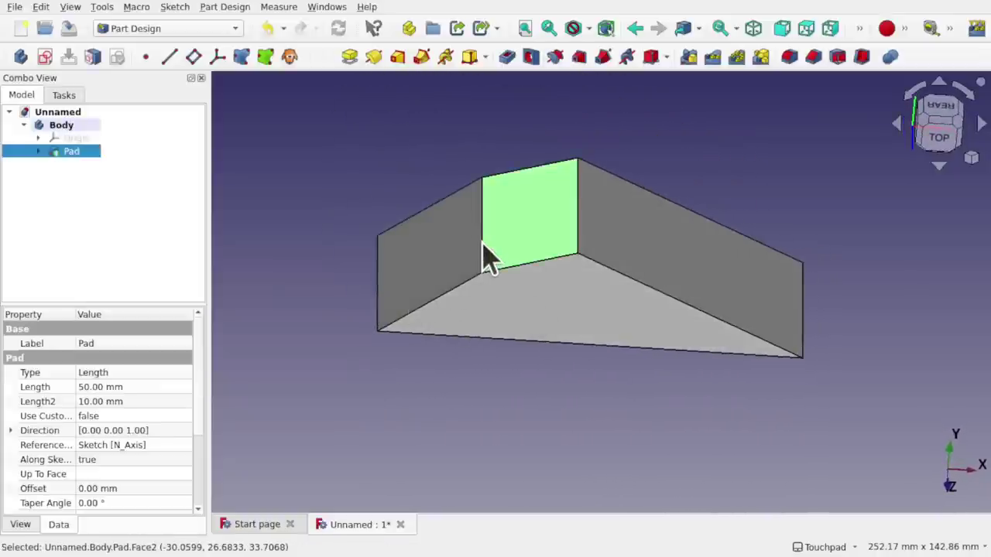
pyautogui.doubleClick(484, 259)
pyautogui.click(442, 186)
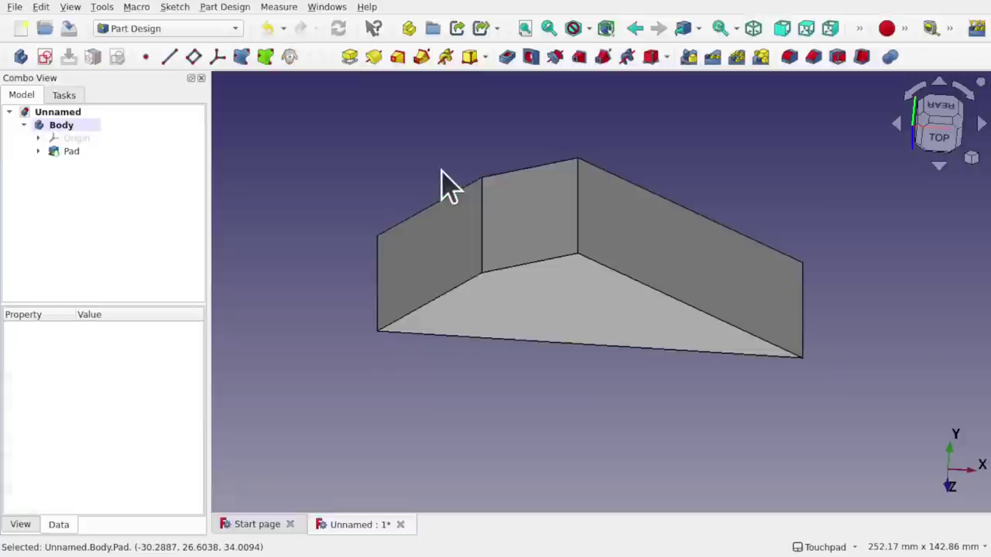
pyautogui.click(484, 236)
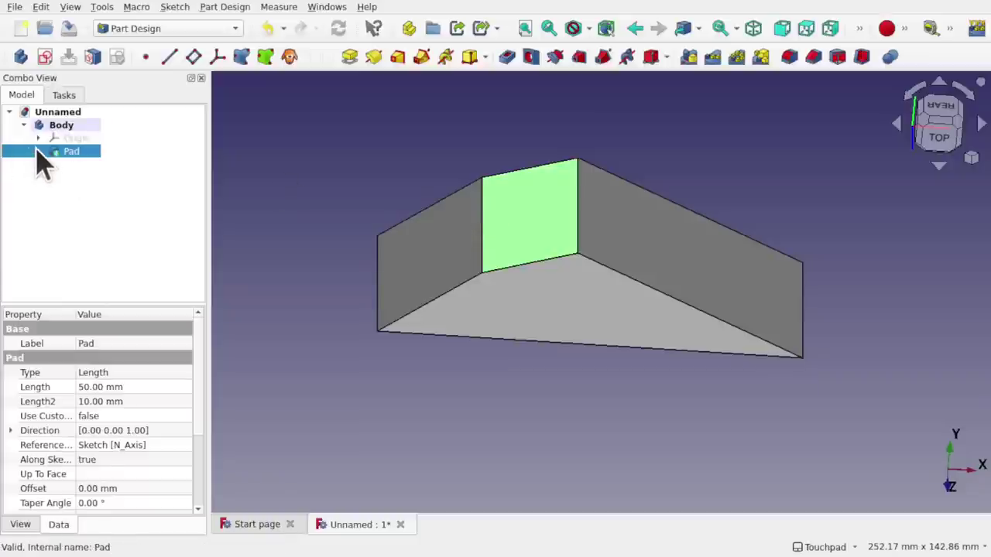
# Step: Show the pad's display properties and briefly select the whole Body, then clear it
pyautogui.click(17, 525)
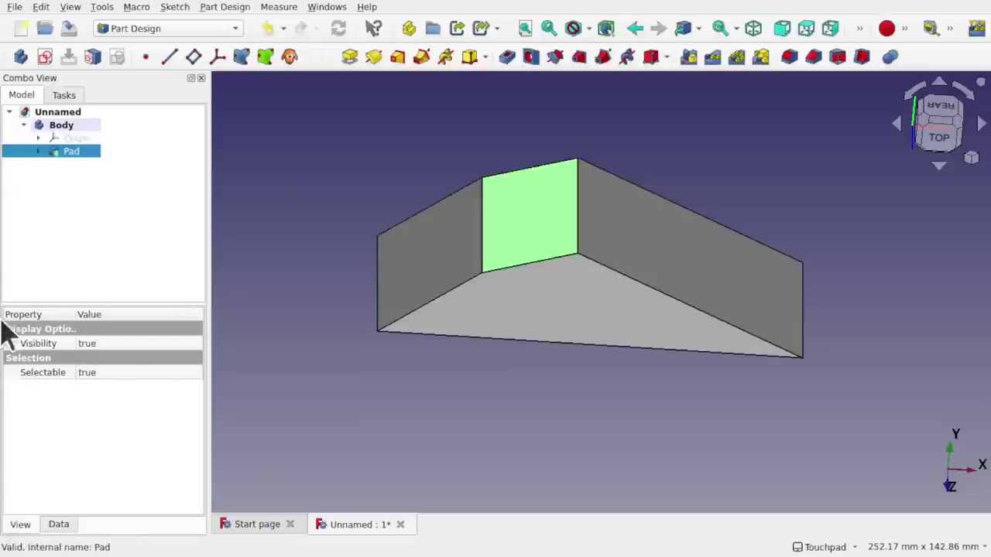
pyautogui.click(62, 127)
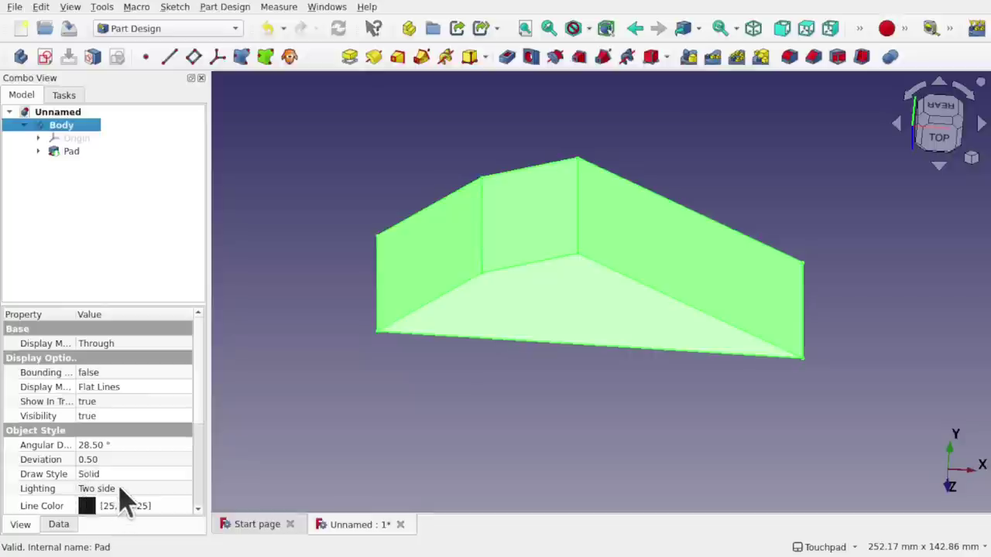
pyautogui.scroll(-3, 121, 495)
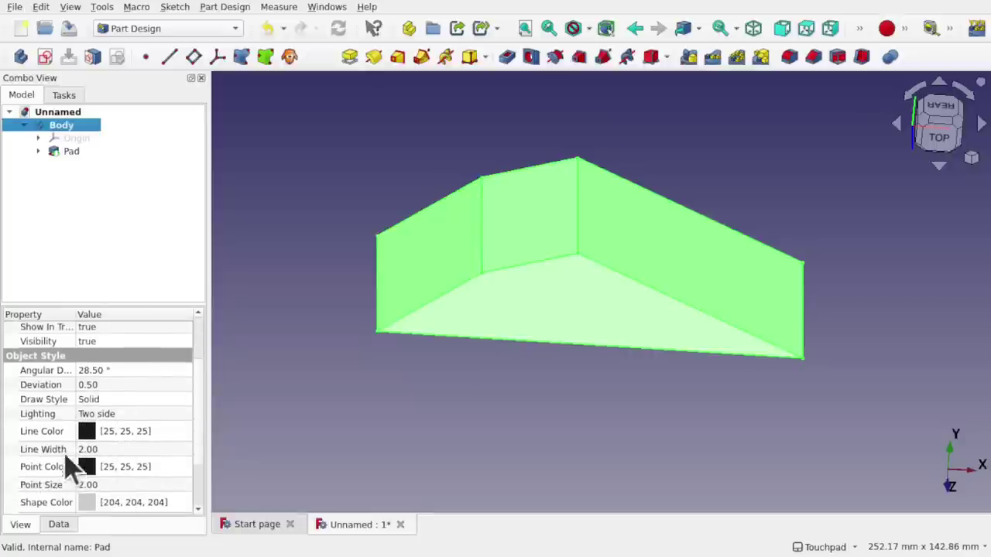
pyautogui.click(334, 426)
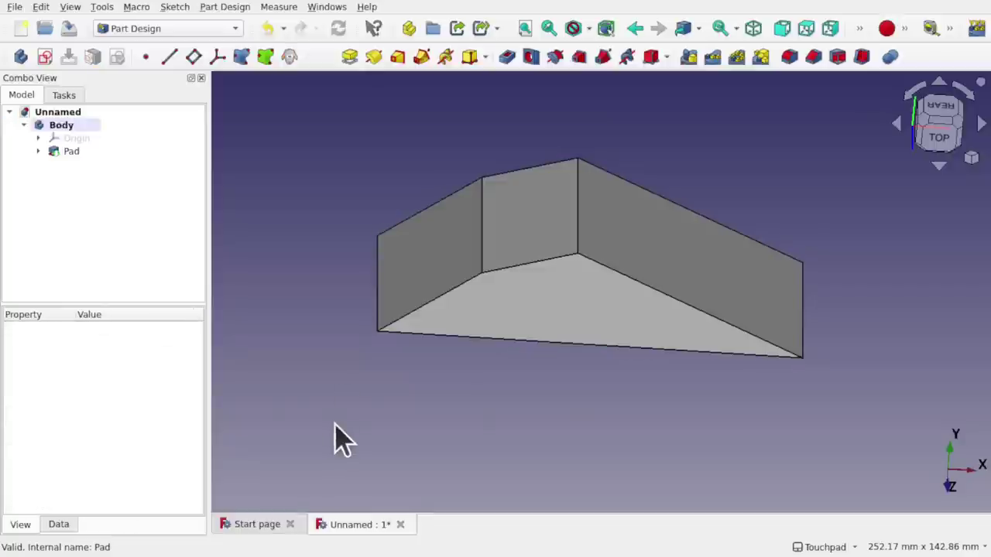
# Step: Switch to Wireframe draw style and select the vertical Edge2 at the face junction
pyautogui.click(70, 7)
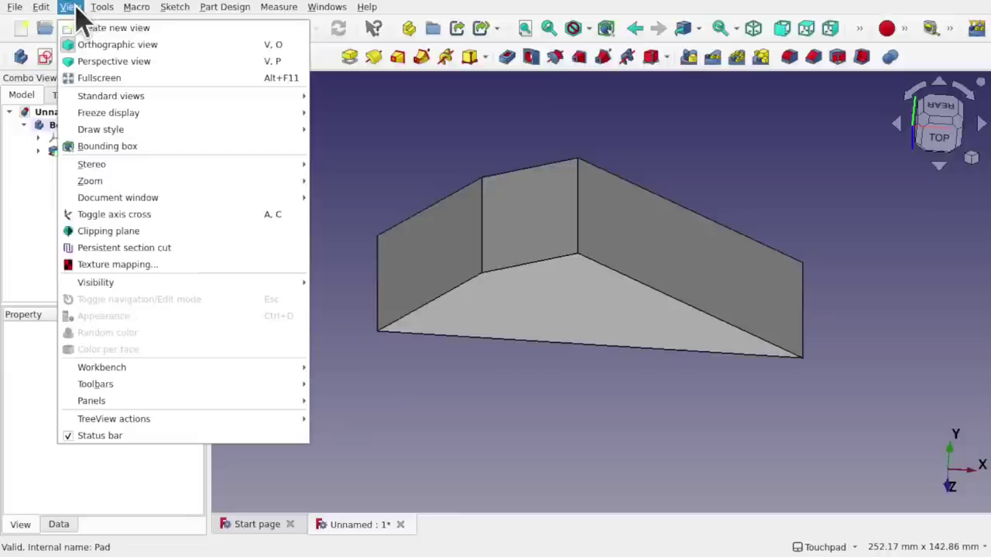
pyautogui.moveTo(158, 133)
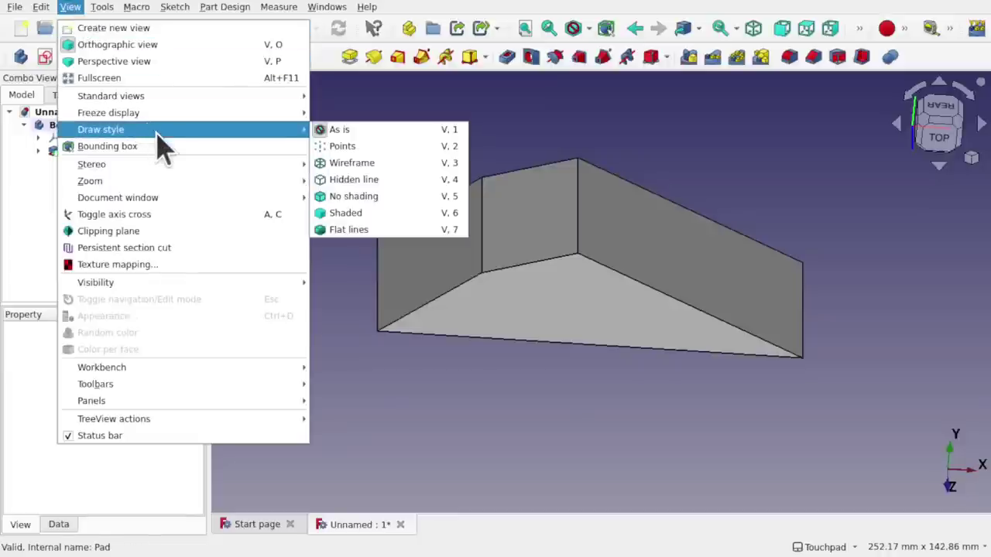
pyautogui.click(395, 165)
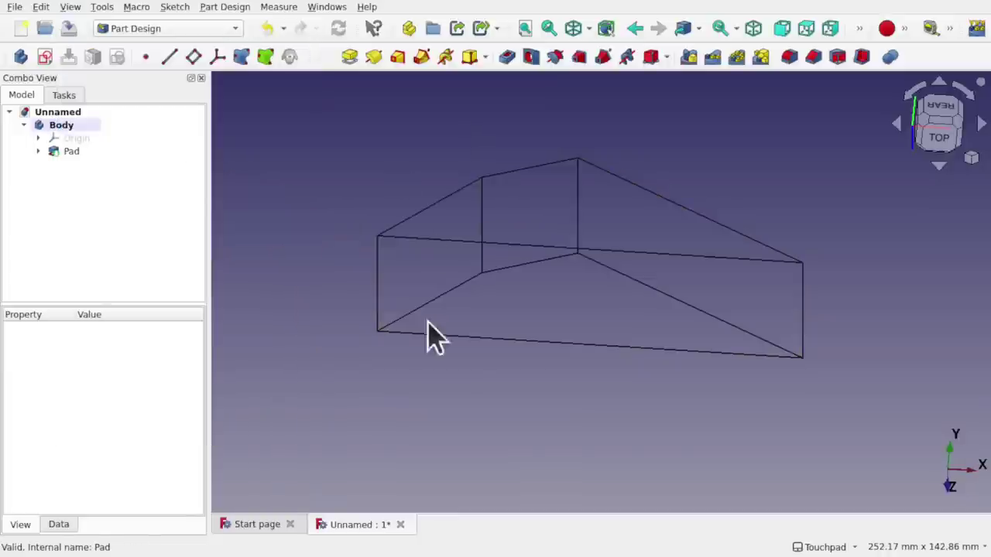
pyautogui.click(483, 267)
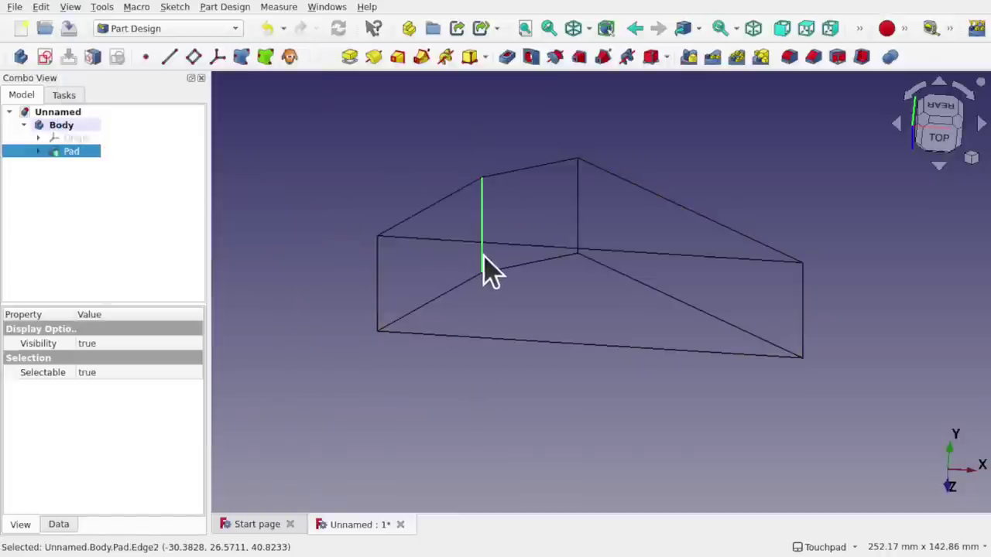
pyautogui.moveTo(601, 333)
pyautogui.mouseDown(button='middle')
pyautogui.moveTo(622, 380)
pyautogui.moveTo(599, 290)
pyautogui.moveTo(608, 341)
pyautogui.moveTo(590, 349)
pyautogui.moveTo(600, 333)
pyautogui.mouseUp(button='middle')
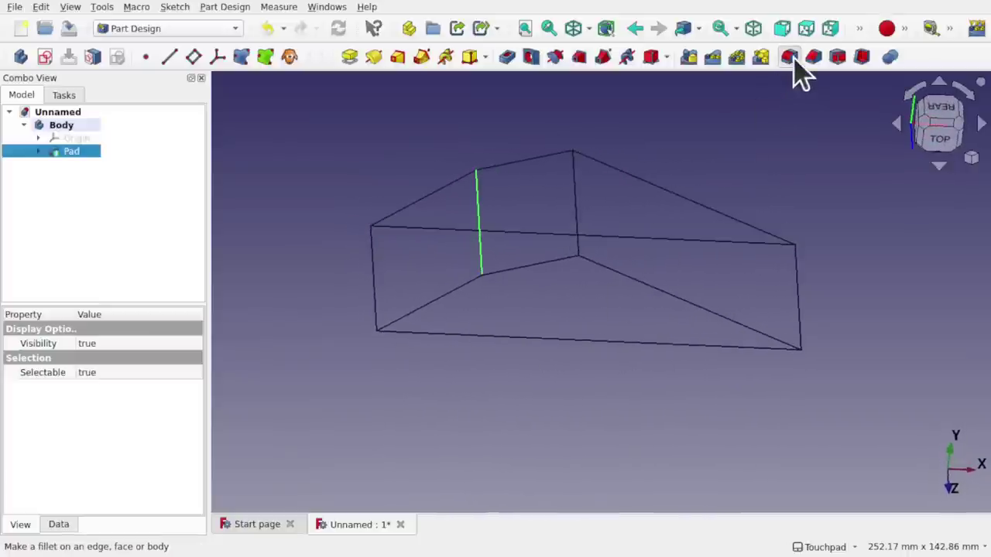
# Step: Start a fillet on Edge2 and raise its radius to 2 mm
pyautogui.click(789, 56)
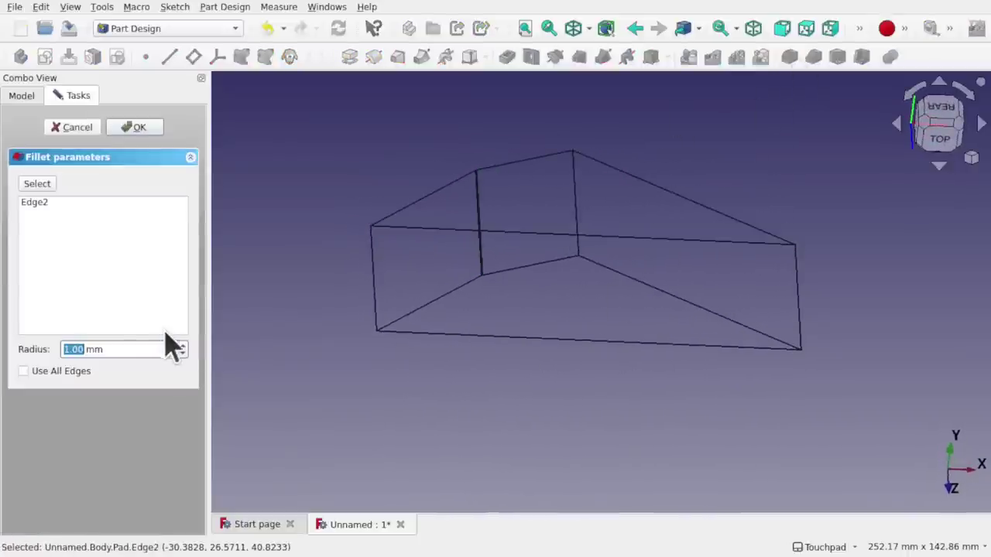
pyautogui.click(184, 343)
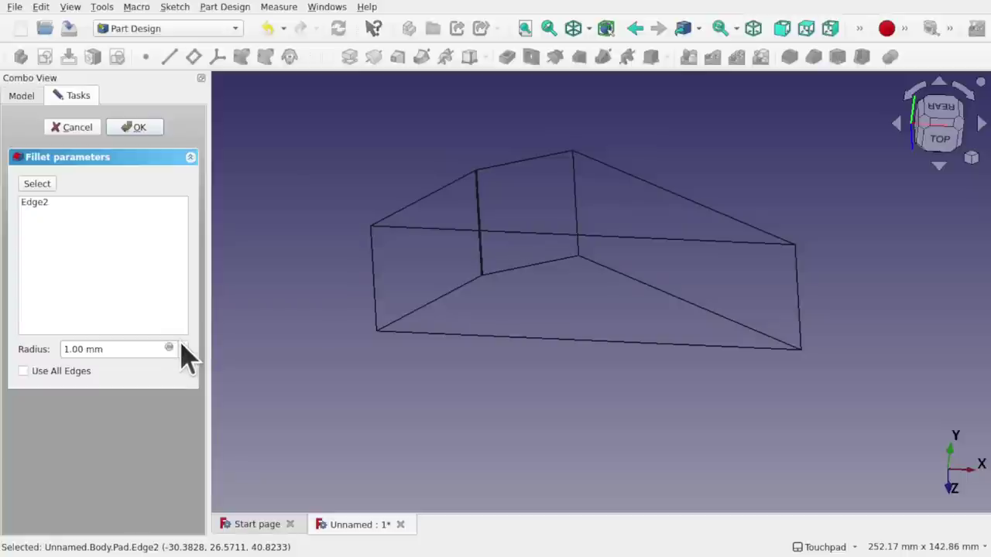
pyautogui.click(182, 345)
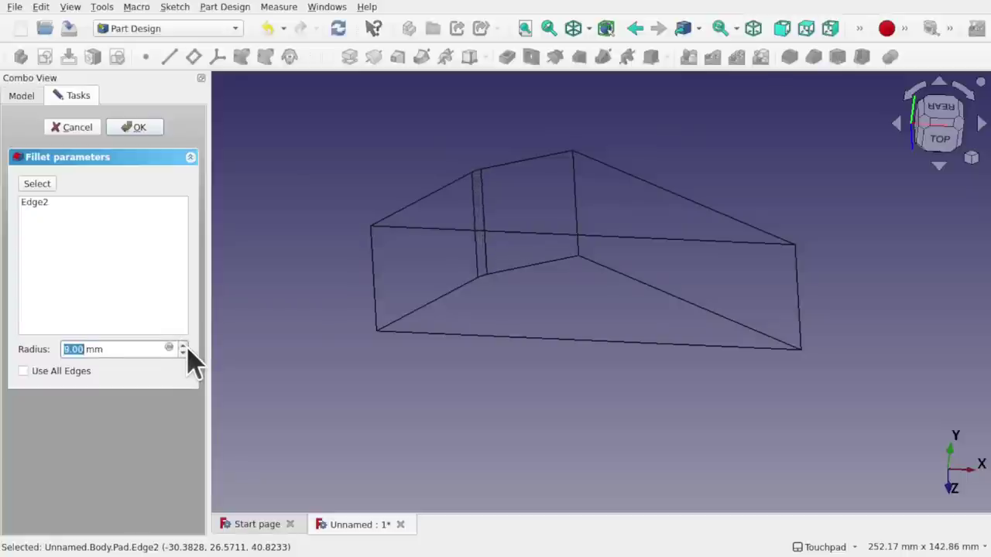
pyautogui.scroll(9, 187, 347)
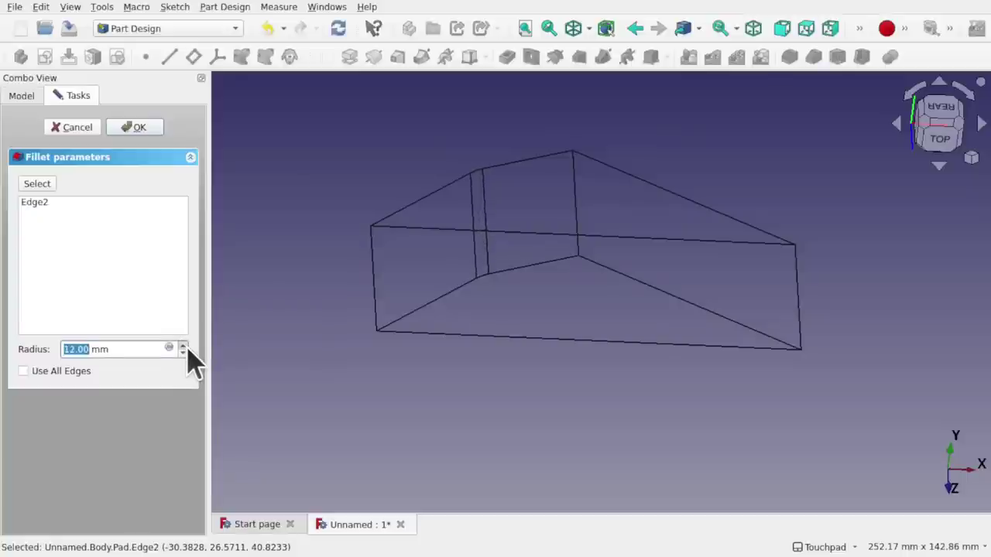
# Step: Switch the draw style back to shaded with edge lines
pyautogui.click(176, 8)
pyautogui.moveTo(135, 9)
pyautogui.moveTo(72, 10)
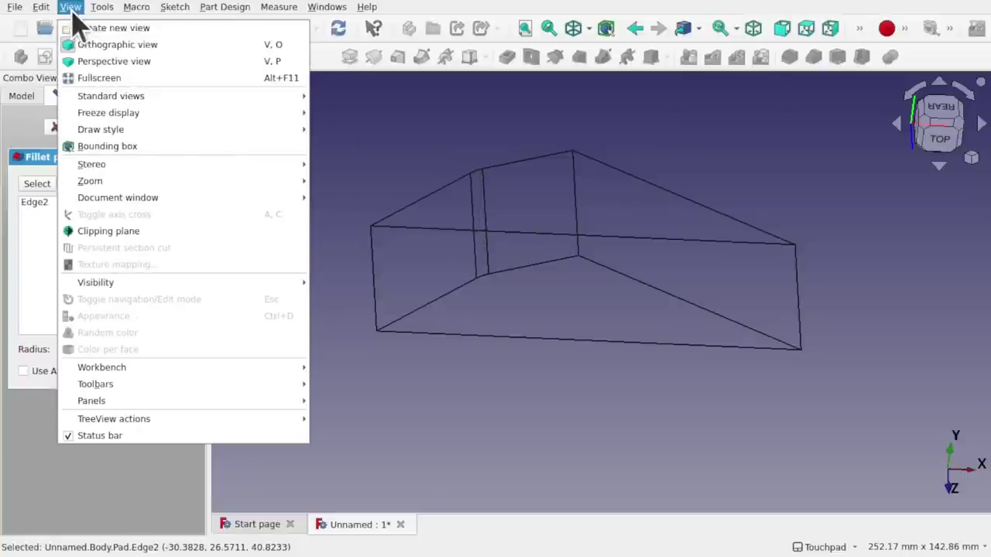
pyautogui.moveTo(302, 130)
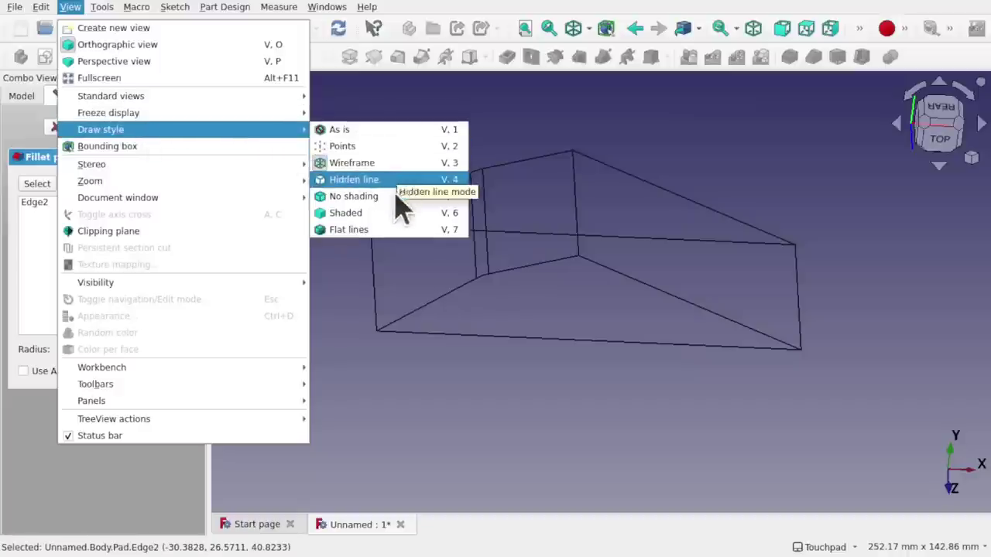
pyautogui.click(394, 230)
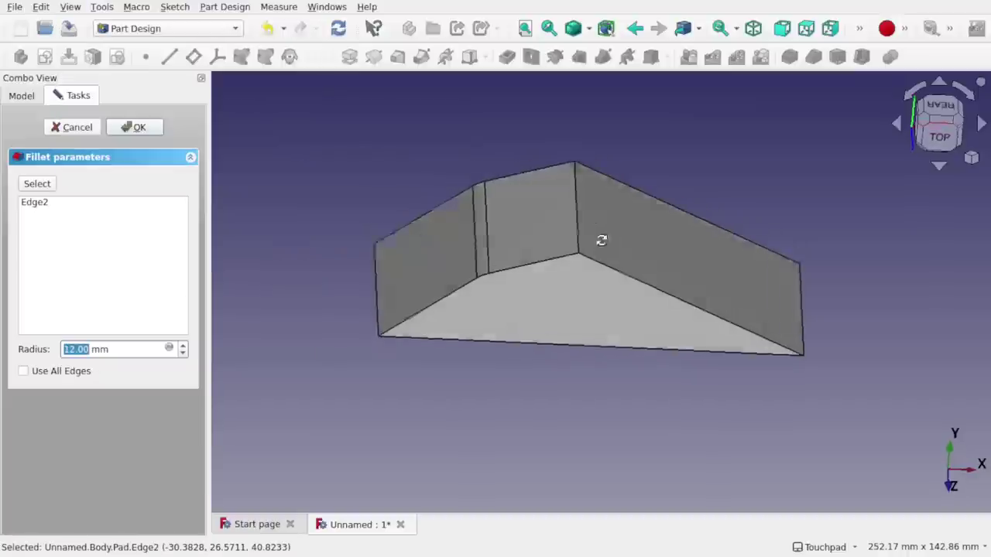
pyautogui.scroll(5, 472, 261)
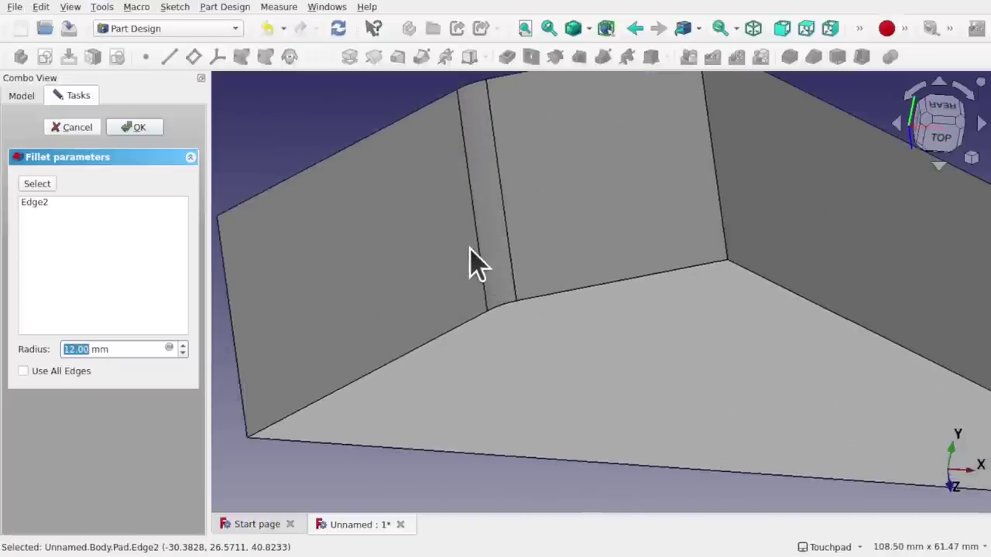
# Step: Raise the fillet radius from 14 mm to about 174 mm, then cancel the fillet
pyautogui.click(183, 346)
pyautogui.click(182, 346)
pyautogui.scroll(9, 183, 345)
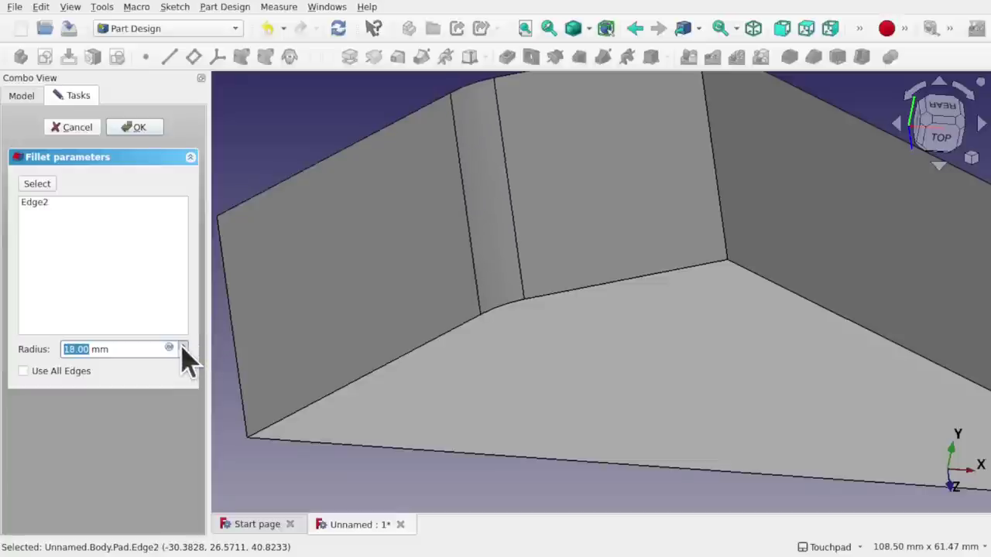
pyautogui.scroll(-10, 183, 345)
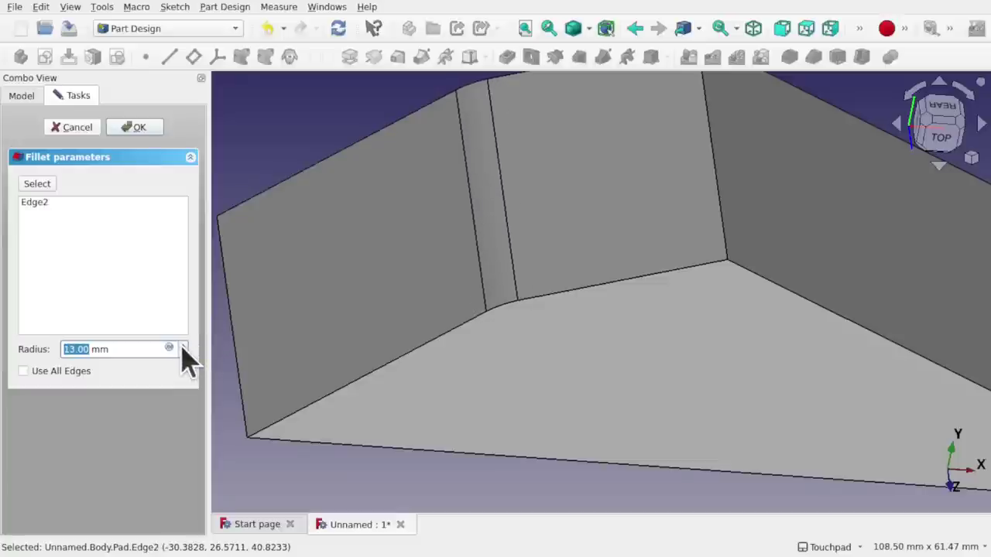
pyautogui.keyDown('ctrl'); pyautogui.scroll(9, 183, 346); pyautogui.keyUp('ctrl')
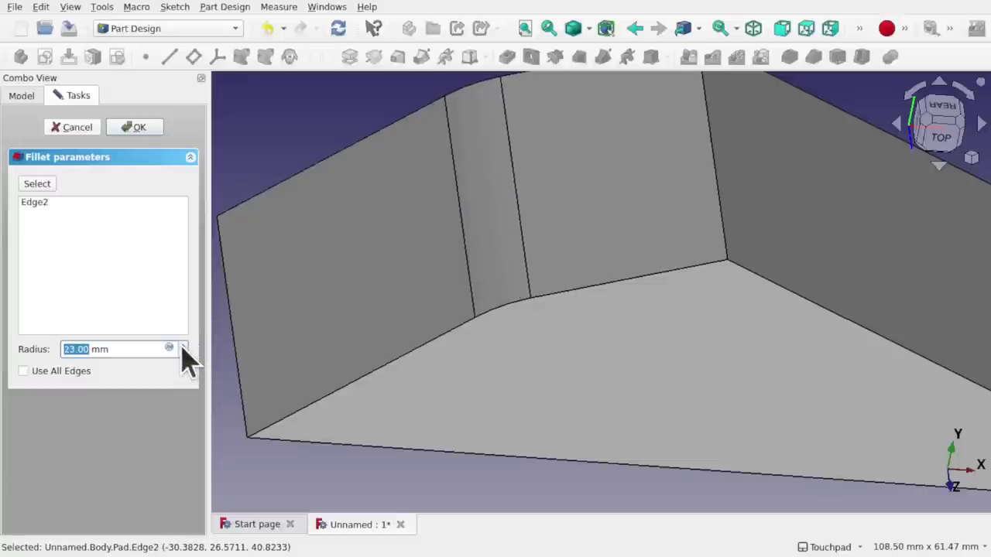
pyautogui.keyDown('ctrl'); pyautogui.scroll(2, 183, 346); pyautogui.keyUp('ctrl')
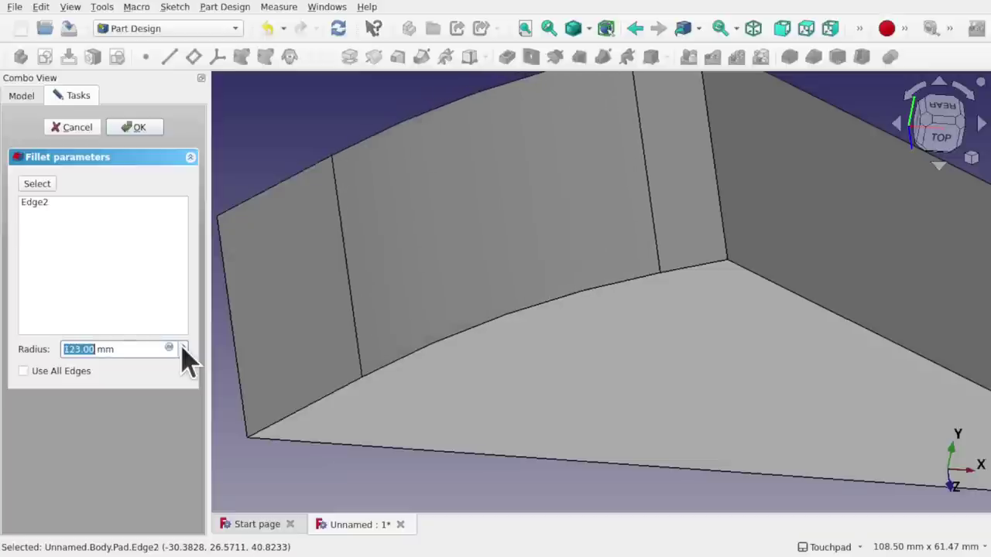
pyautogui.keyDown('ctrl'); pyautogui.scroll(1, 183, 347); pyautogui.keyUp('ctrl')
pyautogui.keyDown('ctrl'); pyautogui.scroll(2, 183, 346); pyautogui.keyUp('ctrl')
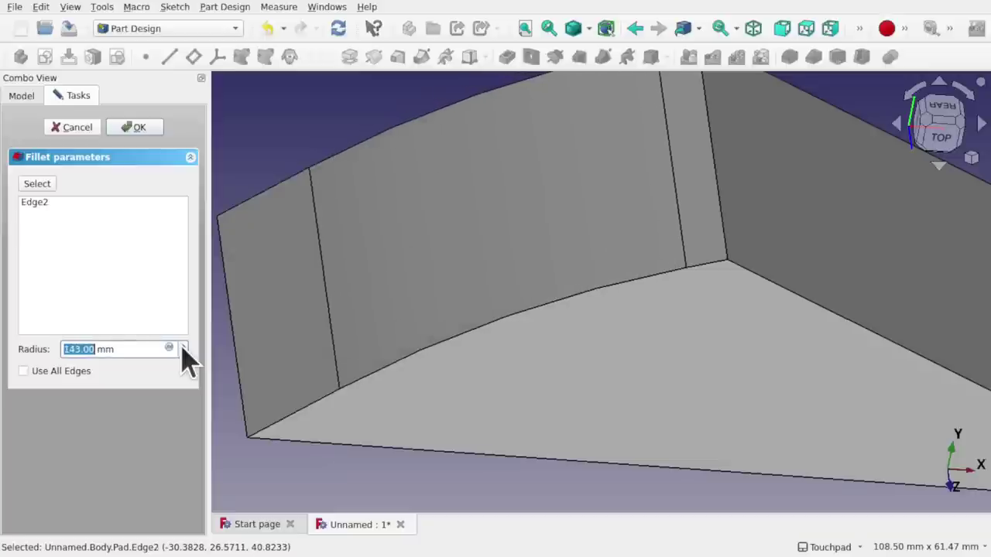
pyautogui.keyDown('ctrl'); pyautogui.scroll(2, 183, 348); pyautogui.keyUp('ctrl')
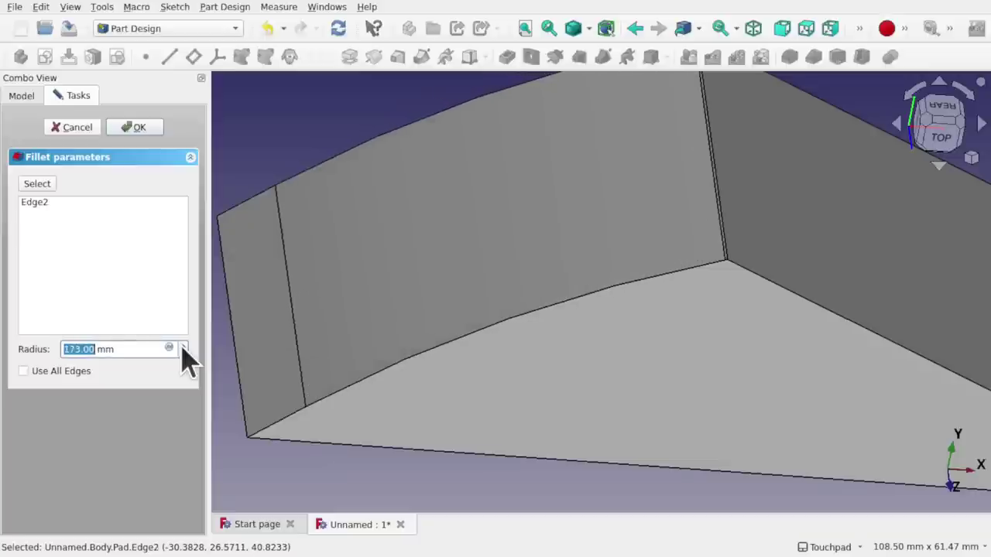
pyautogui.keyDown('ctrl'); pyautogui.scroll(1, 183, 347); pyautogui.keyUp('ctrl')
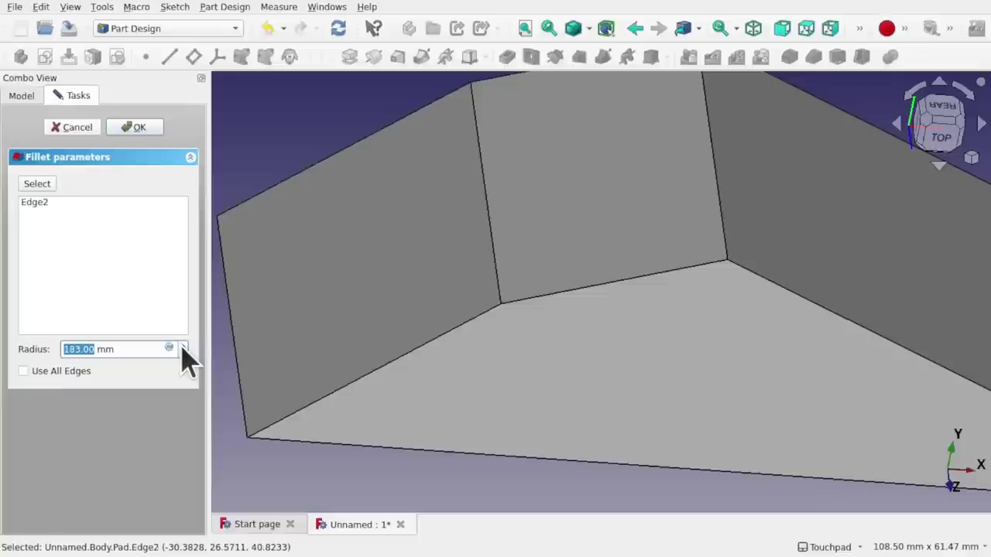
pyautogui.keyDown('ctrl'); pyautogui.scroll(-1, 183, 348); pyautogui.keyUp('ctrl')
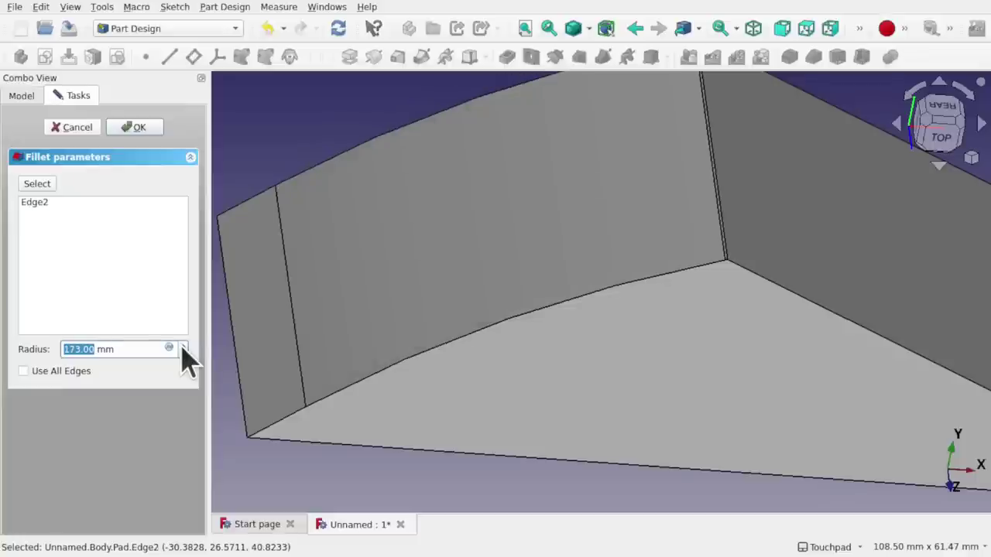
pyautogui.scroll(1, 182, 347)
pyautogui.scroll(1, 183, 348)
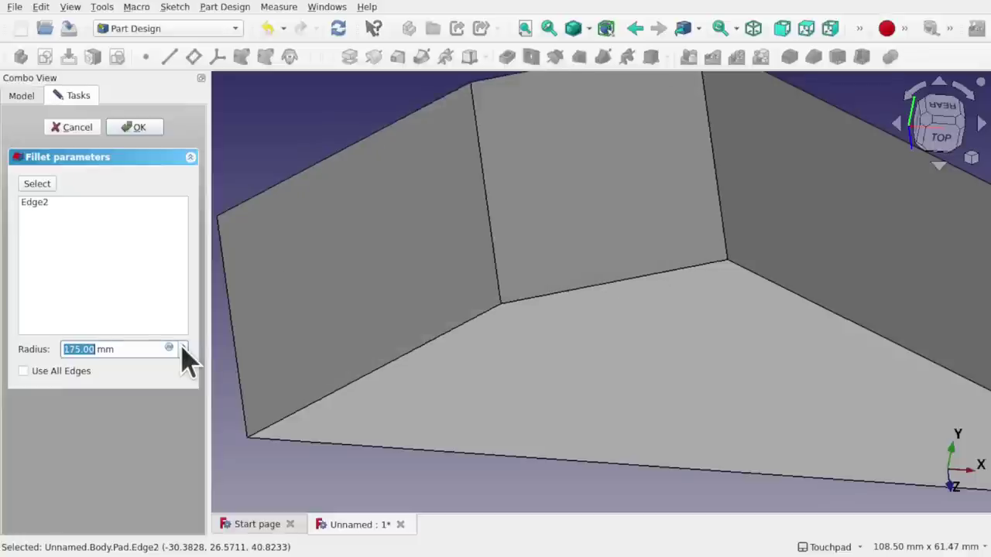
pyautogui.scroll(-1, 186, 357)
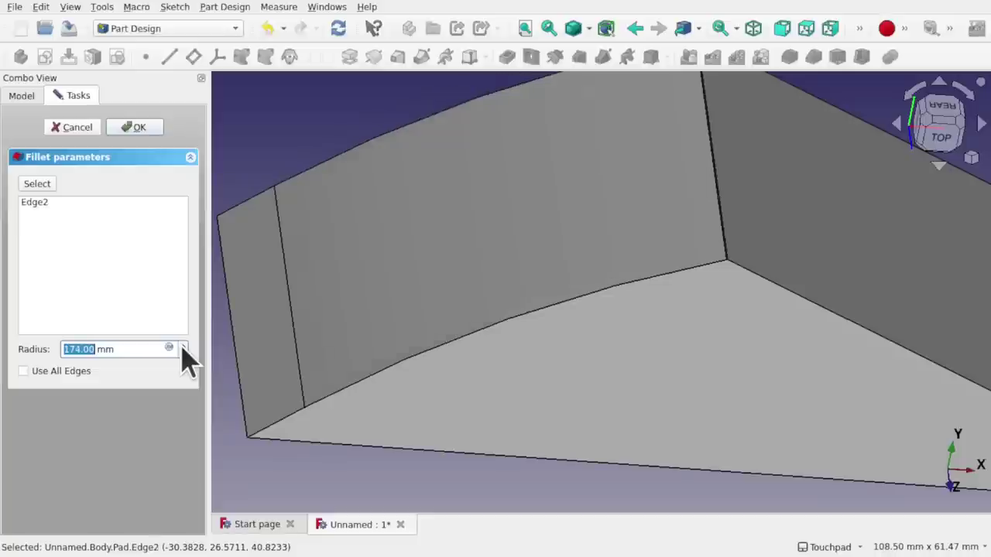
pyautogui.scroll(1, 186, 358)
pyautogui.scroll(-1, 186, 358)
pyautogui.scroll(1, 186, 358)
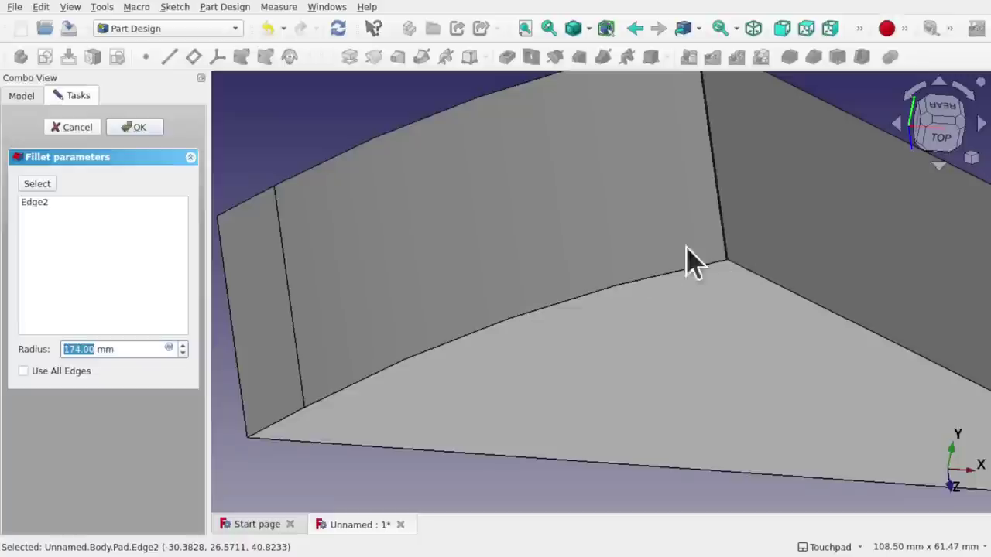
pyautogui.scroll(-5, 608, 216)
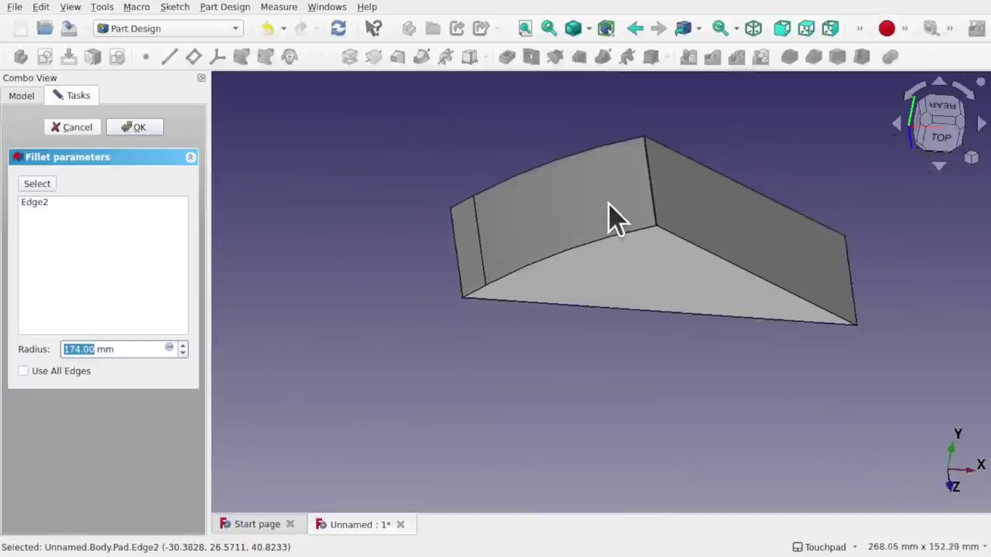
pyautogui.click(77, 129)
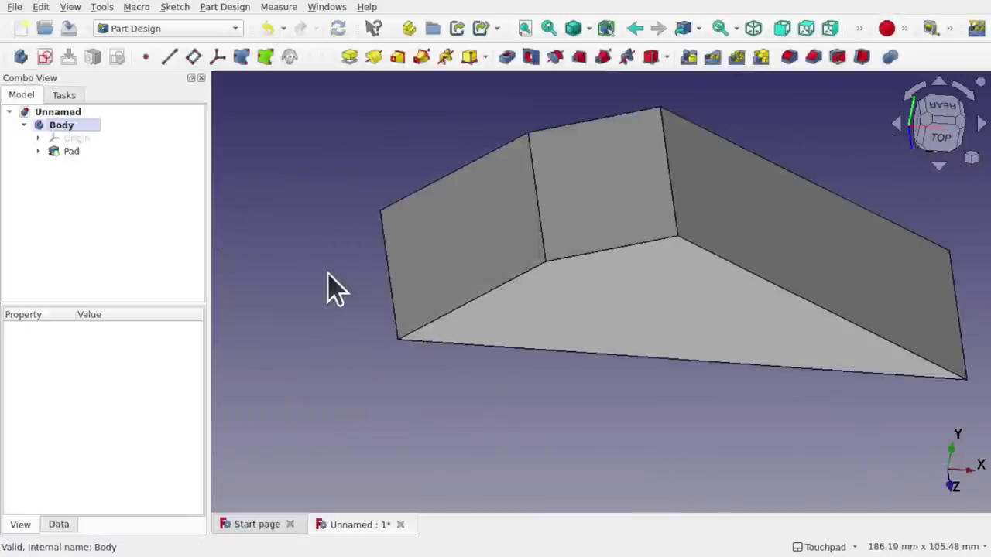
pyautogui.click(389, 286)
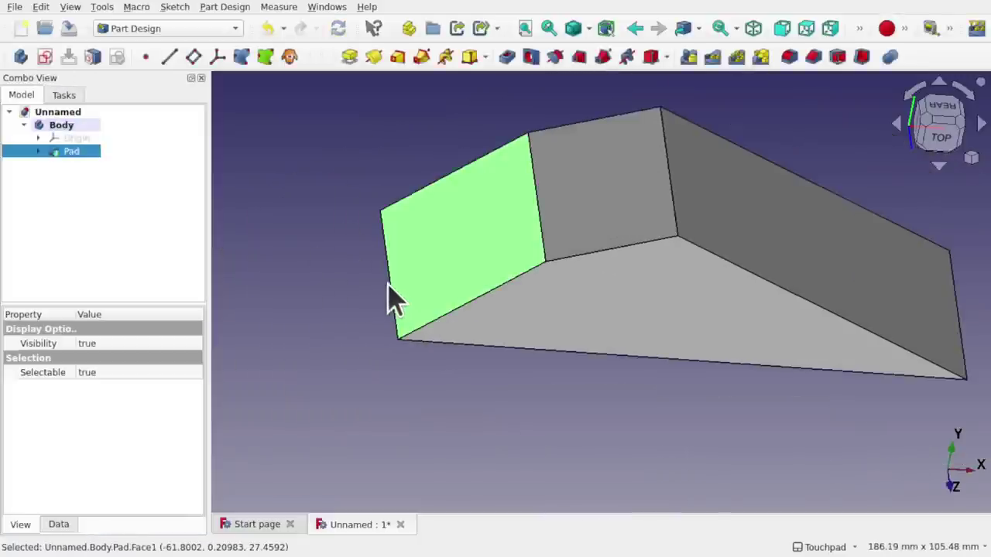
pyautogui.click(389, 293)
pyautogui.click(391, 298)
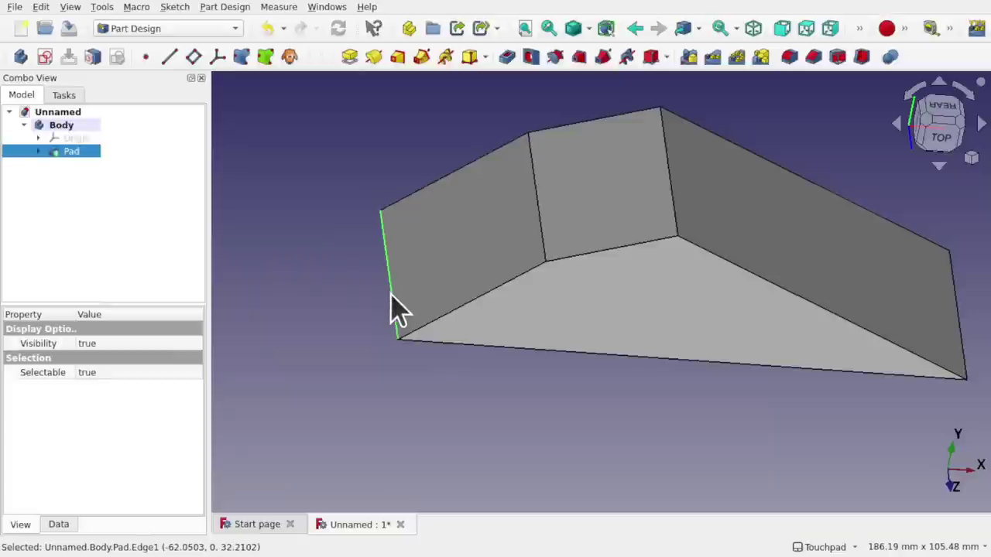
pyautogui.click(786, 54)
pyautogui.press('Up')
pyautogui.press('Up')
pyautogui.press('Up')
pyautogui.press('Up')
pyautogui.press('Up')
pyautogui.press('Up')
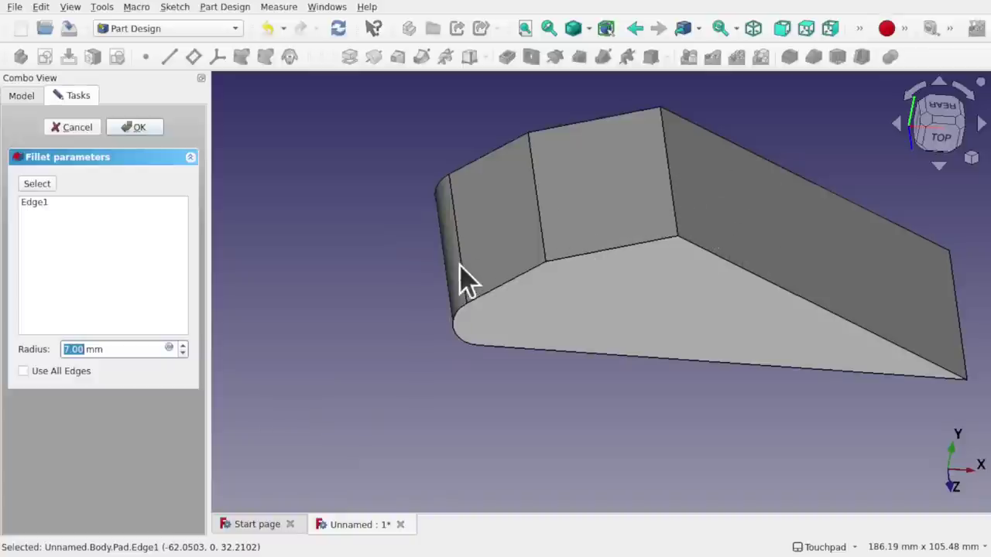
pyautogui.press('Up')
pyautogui.press('Up')
pyautogui.press('Up')
pyautogui.press('Up')
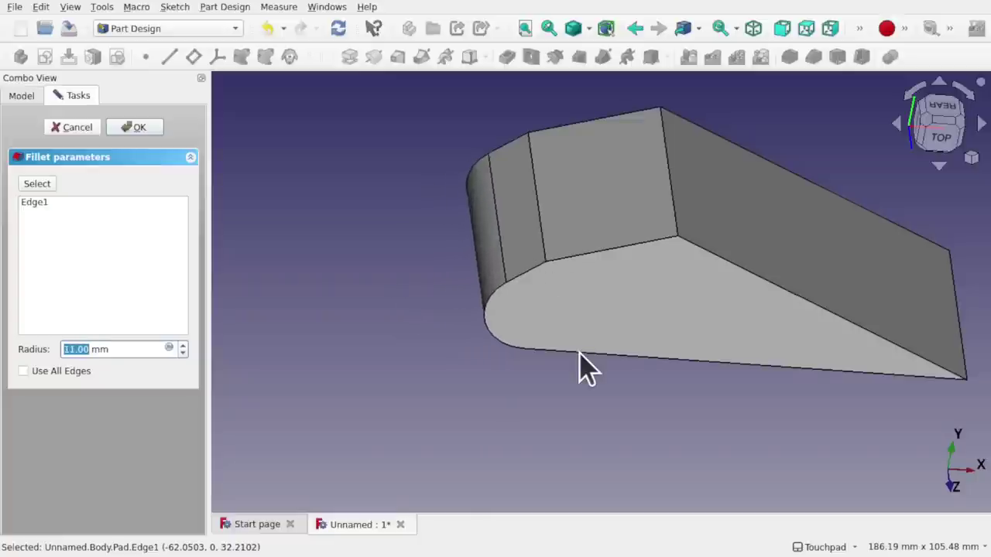
pyautogui.press('Up')
pyautogui.press('Up')
pyautogui.press('Up')
pyautogui.press('Up')
pyautogui.press('Up')
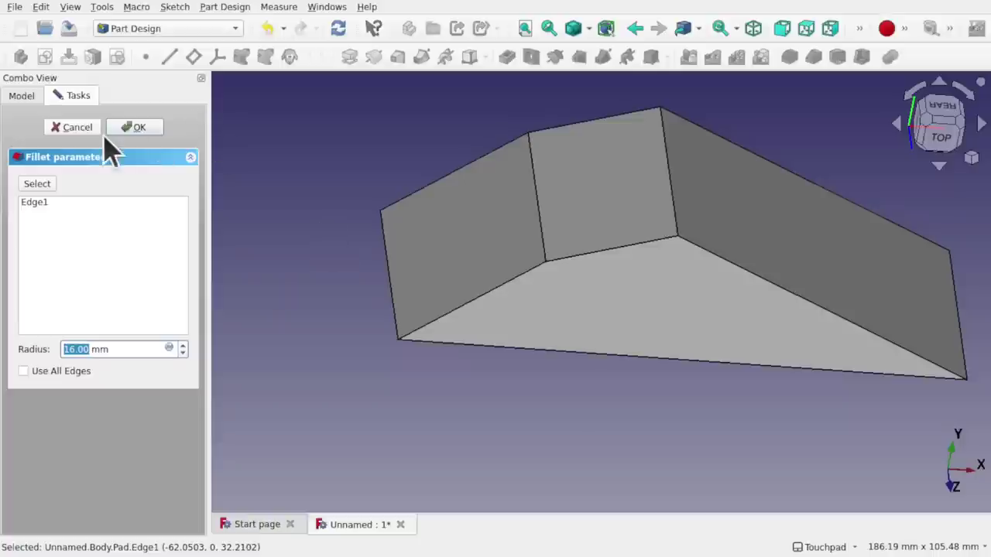
pyautogui.click(76, 128)
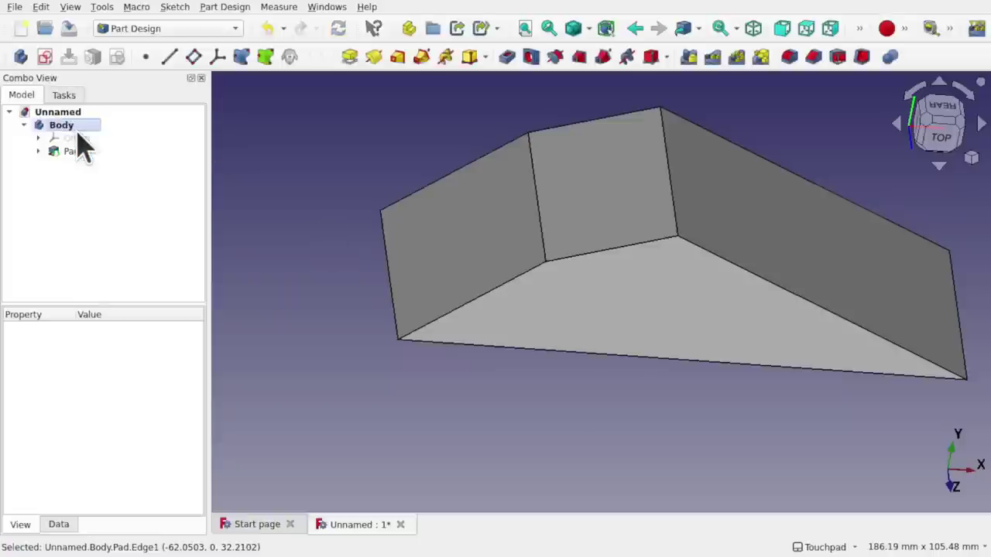
# Step: In the Pad's sketch, constrain the lower and upper left lines parallel and close it
pyautogui.click(37, 151)
pyautogui.doubleClick(83, 169)
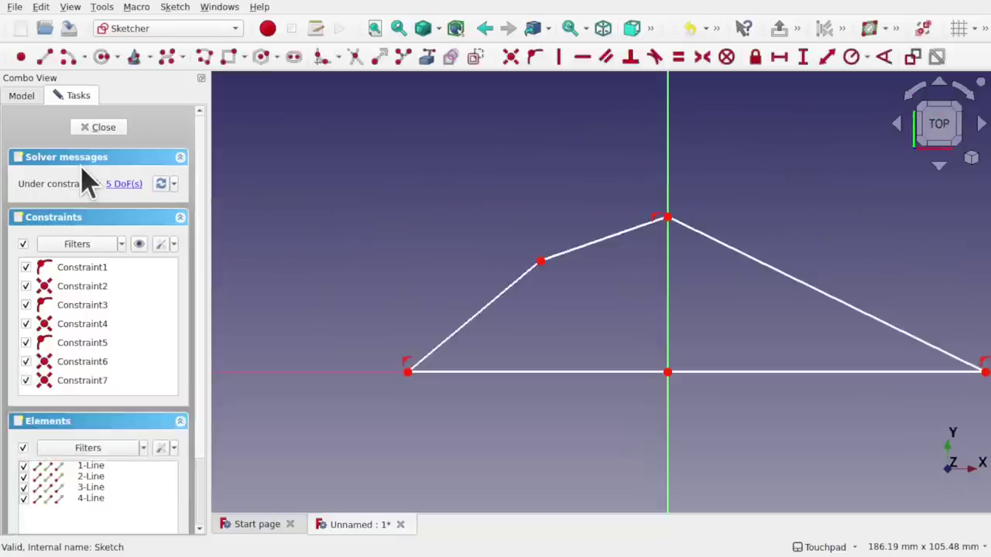
pyautogui.click(518, 286)
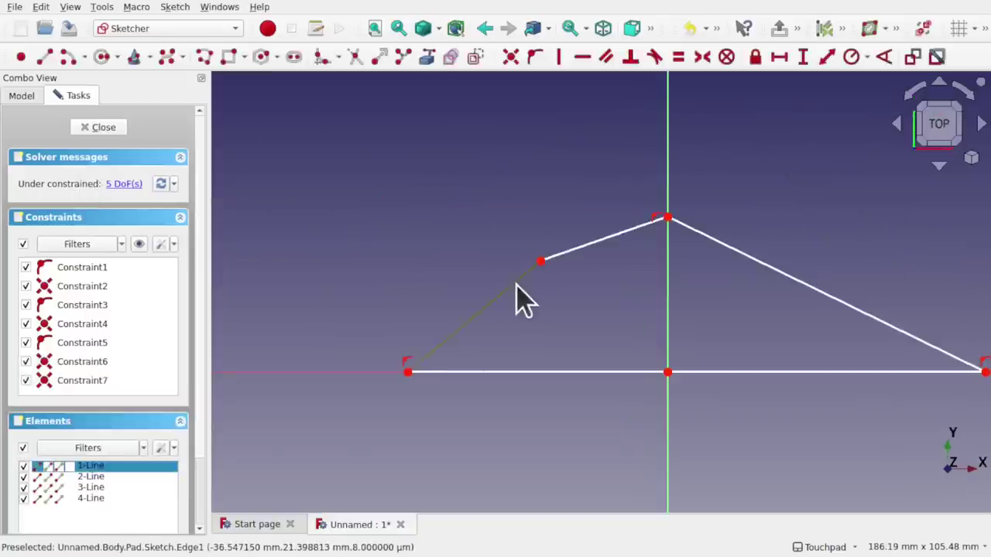
pyautogui.click(602, 240)
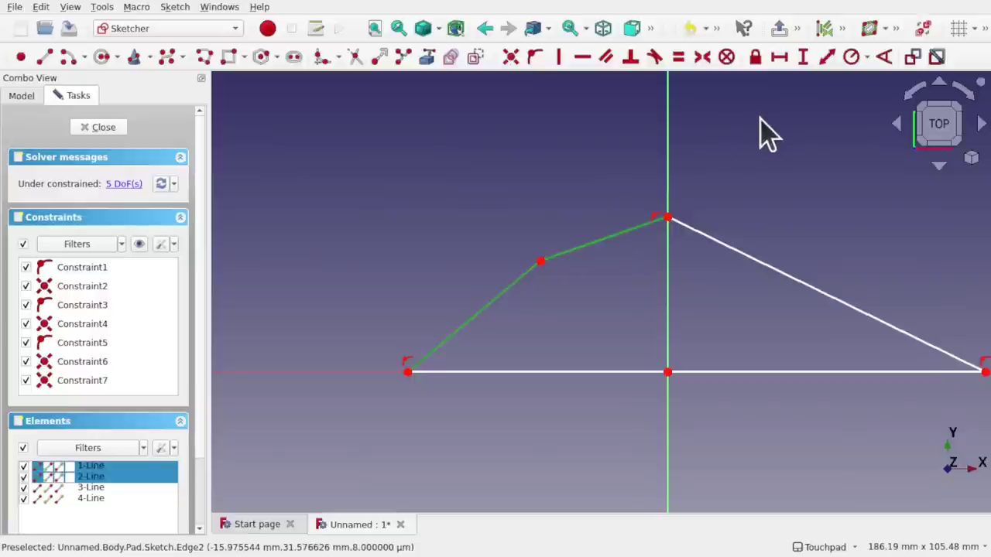
pyautogui.click(606, 56)
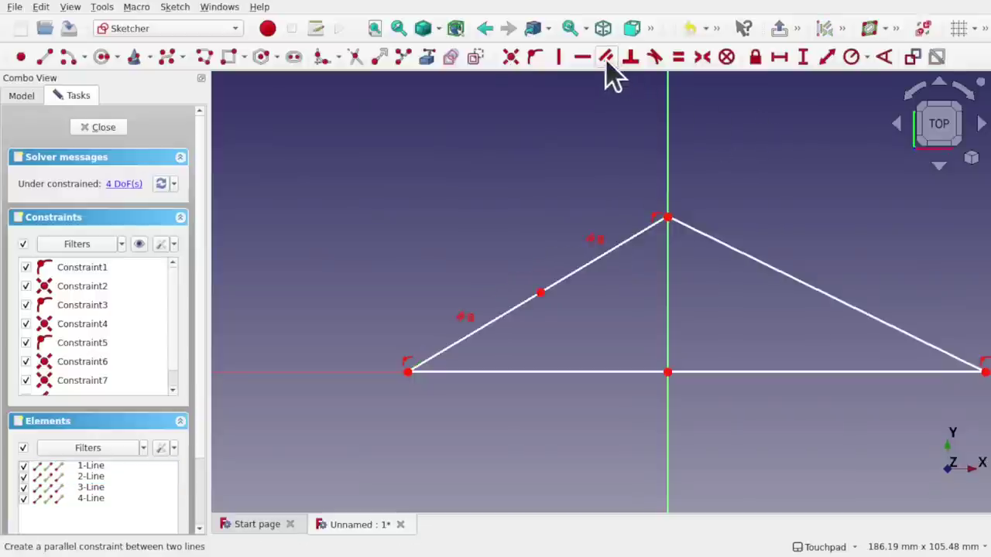
pyautogui.click(103, 129)
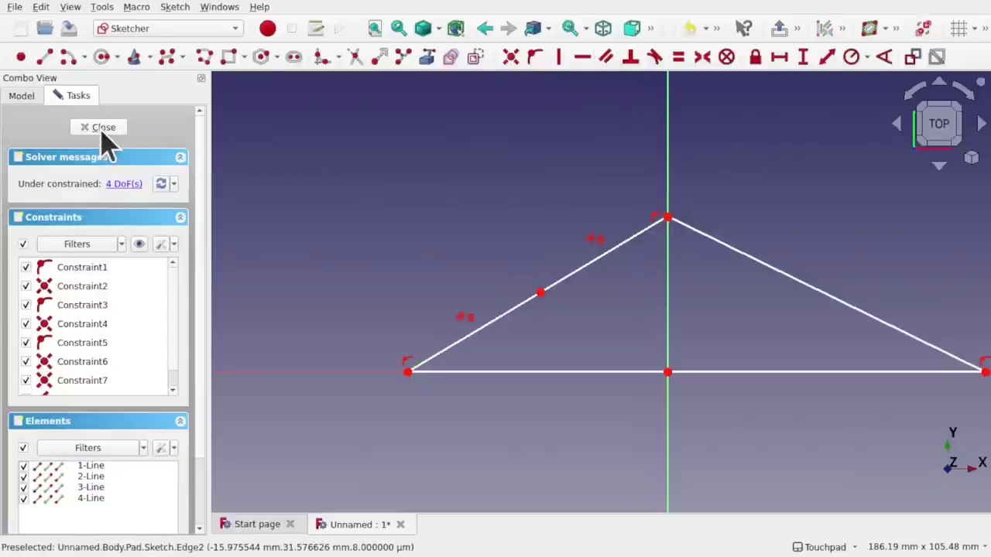
pyautogui.keyDown('alt'); pyautogui.moveTo(465, 299); pyautogui.dragTo(611, 325); pyautogui.keyUp('alt')
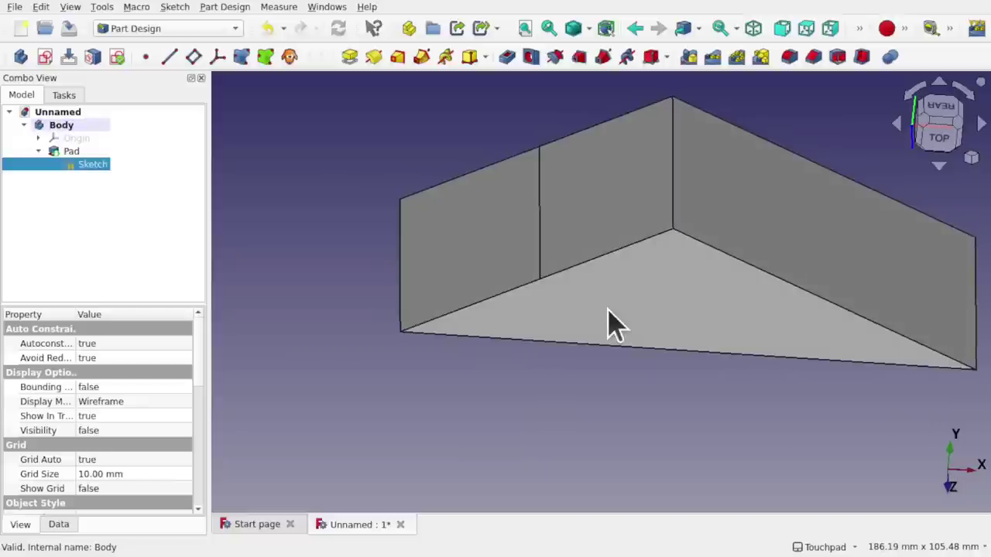
# Step: Fillet the pad's left vertical edge, raising the radius from 8 mm to 20 mm
pyautogui.click(408, 292)
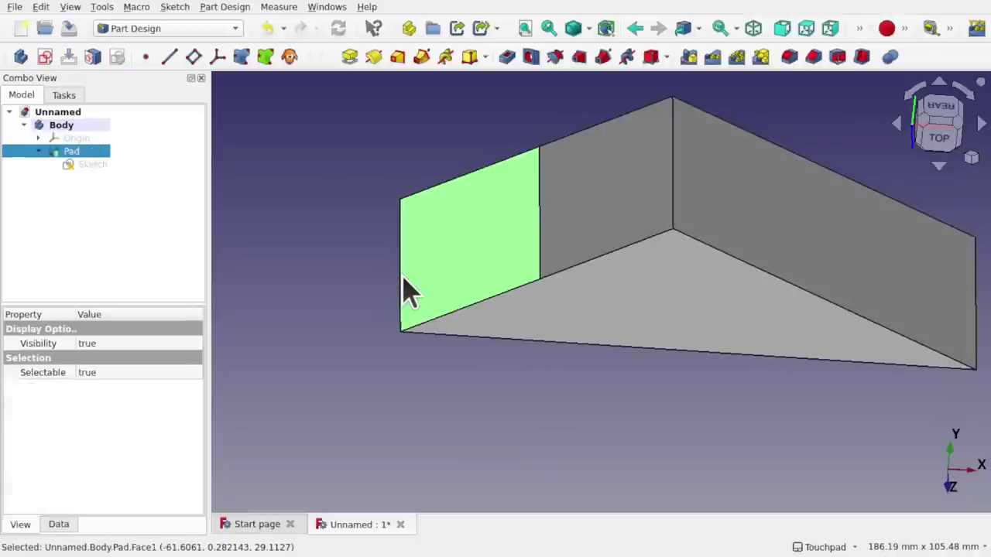
pyautogui.click(402, 276)
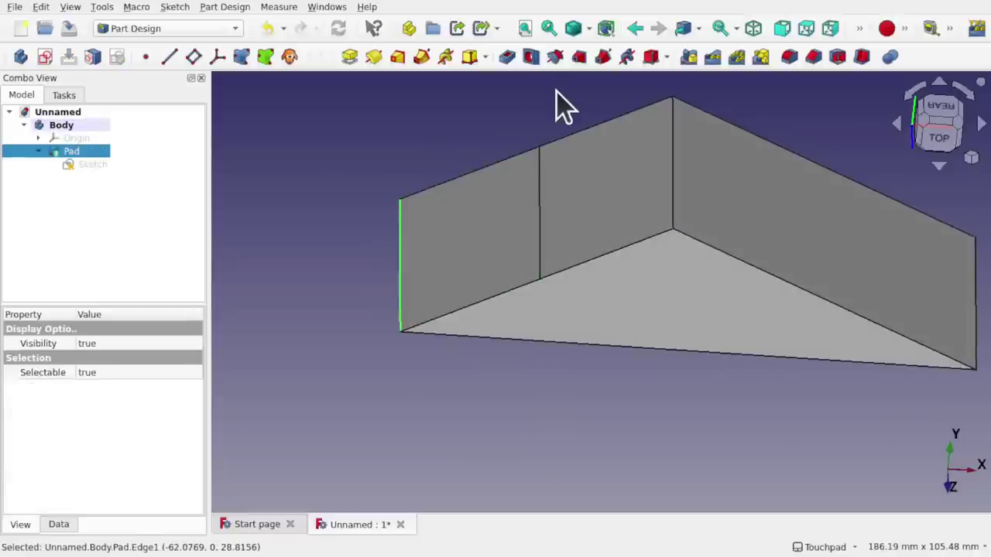
pyautogui.click(790, 60)
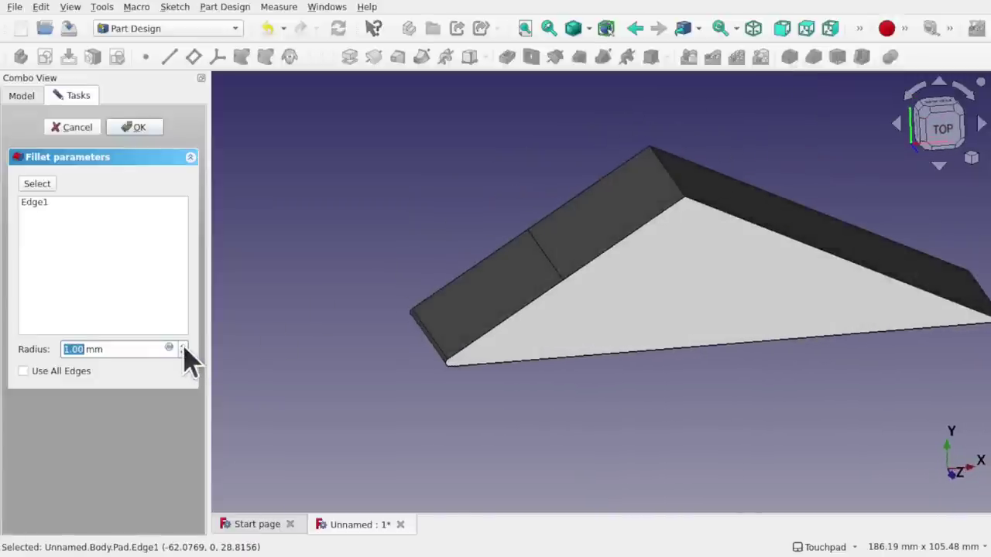
pyautogui.click(184, 346)
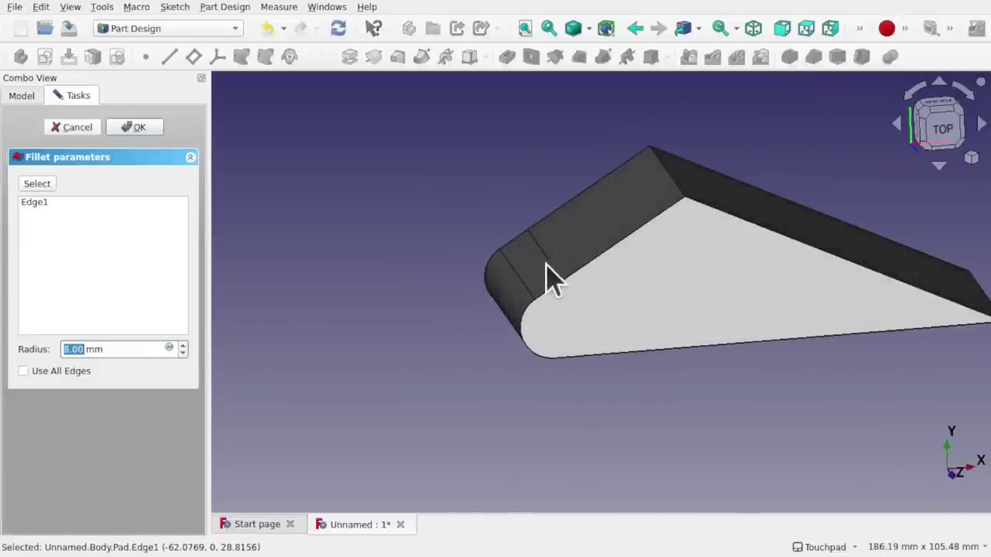
pyautogui.click(183, 347)
pyautogui.click(183, 346)
pyautogui.click(184, 346)
pyautogui.click(183, 346)
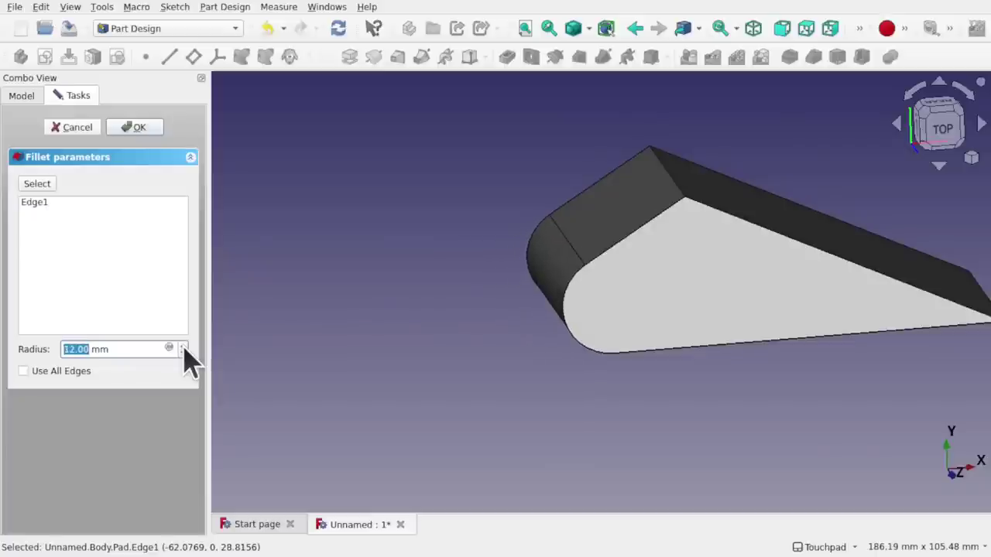
pyautogui.click(183, 346)
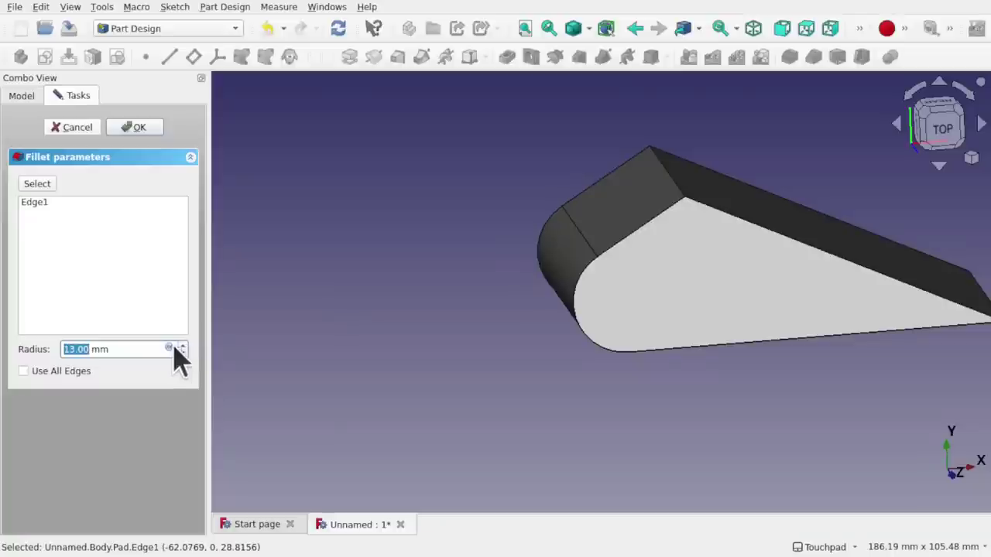
pyautogui.click(184, 346)
pyautogui.click(184, 346)
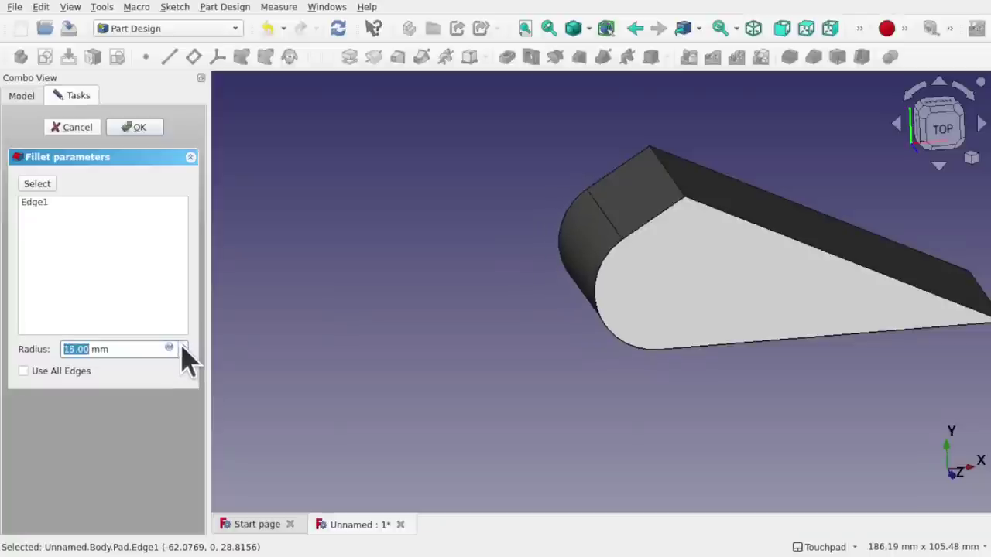
pyautogui.click(184, 346)
pyautogui.click(183, 346)
pyautogui.doubleClick(184, 347)
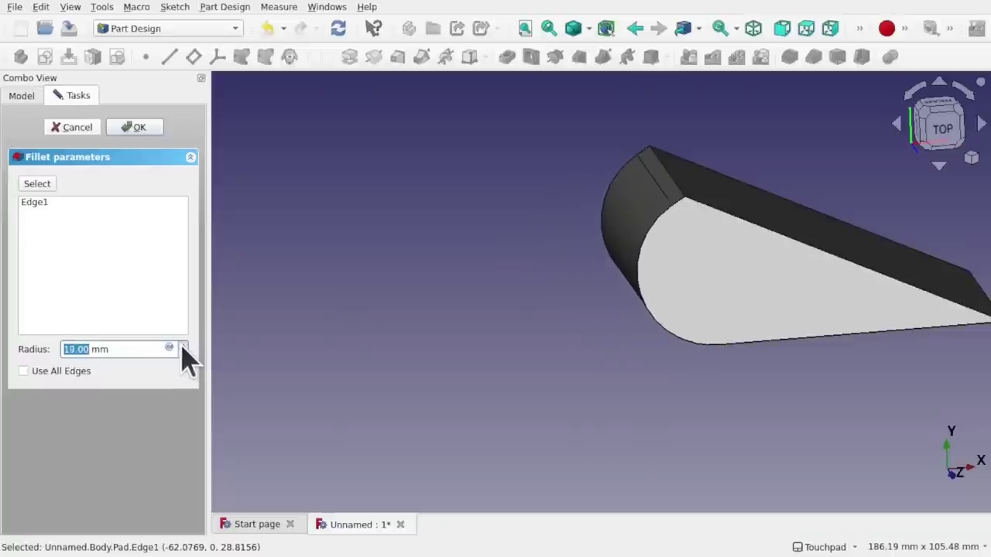
pyautogui.click(184, 346)
# Step: Try applying a 21 mm radius, dismiss the failure message and cancel the fillet
pyautogui.moveTo(675, 210); pyautogui.dragTo(686, 188, button='middle')
pyautogui.scroll(2, 689, 190)
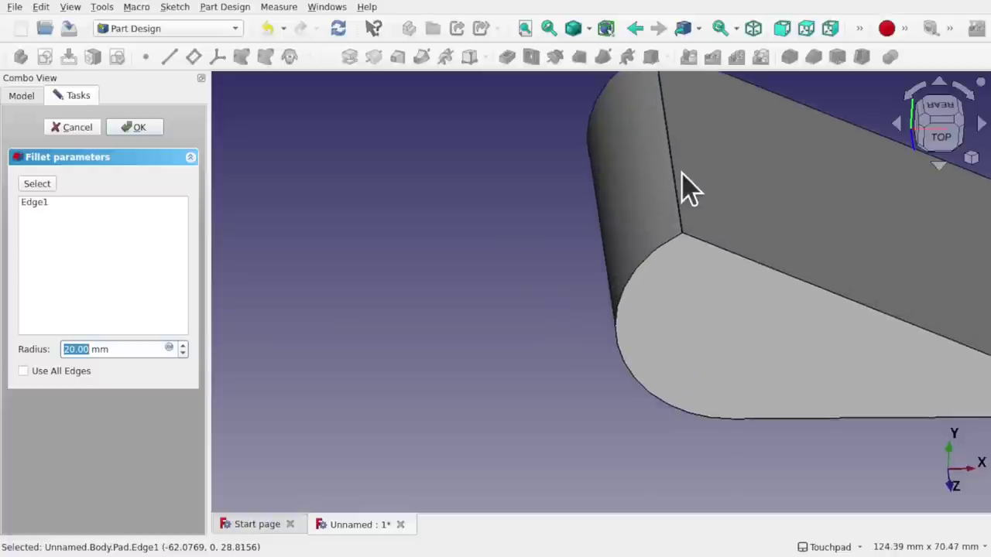
pyautogui.click(183, 346)
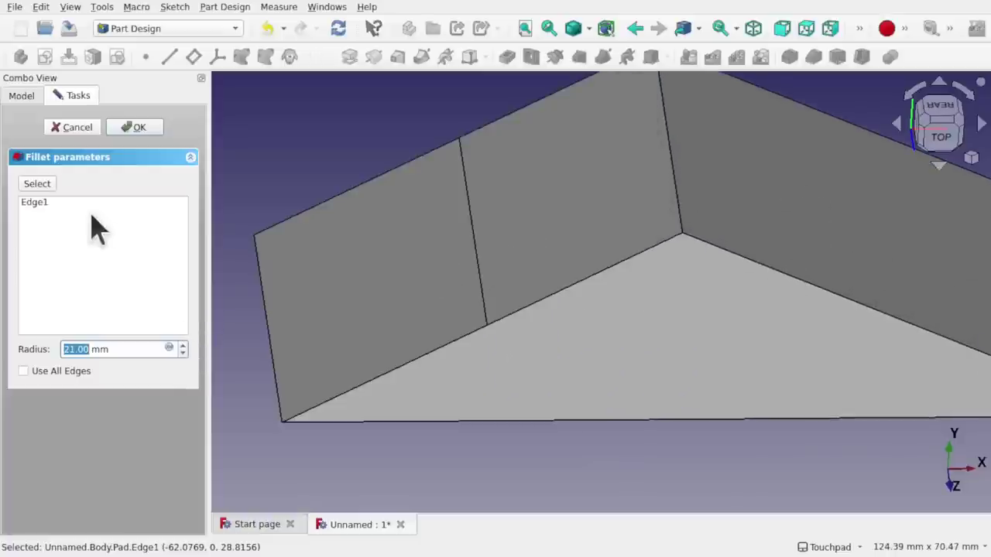
pyautogui.click(135, 128)
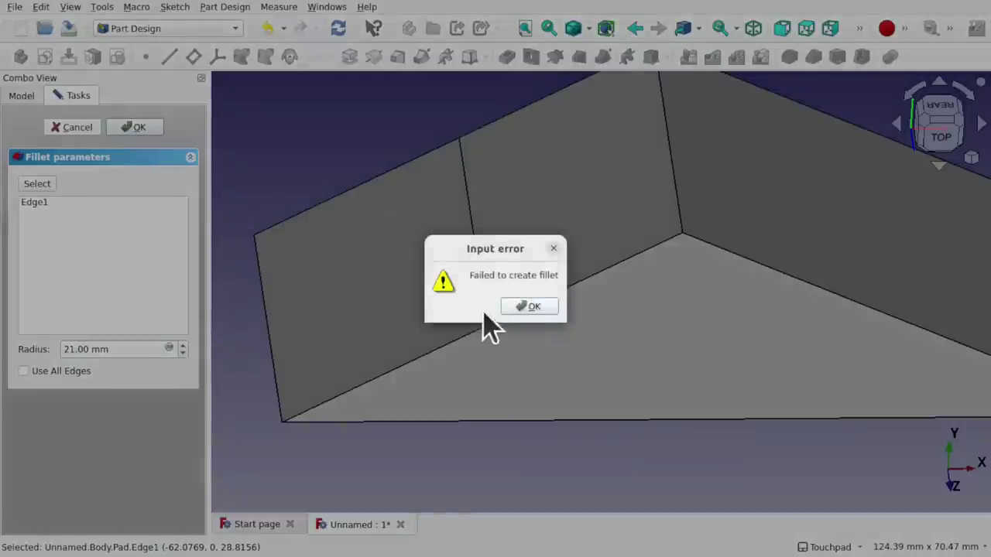
pyautogui.click(530, 306)
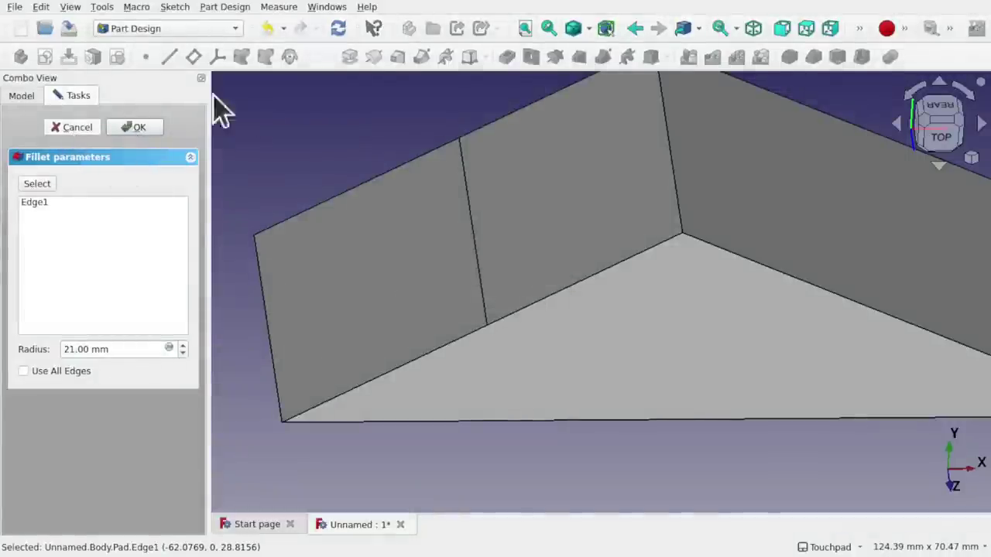
pyautogui.click(67, 130)
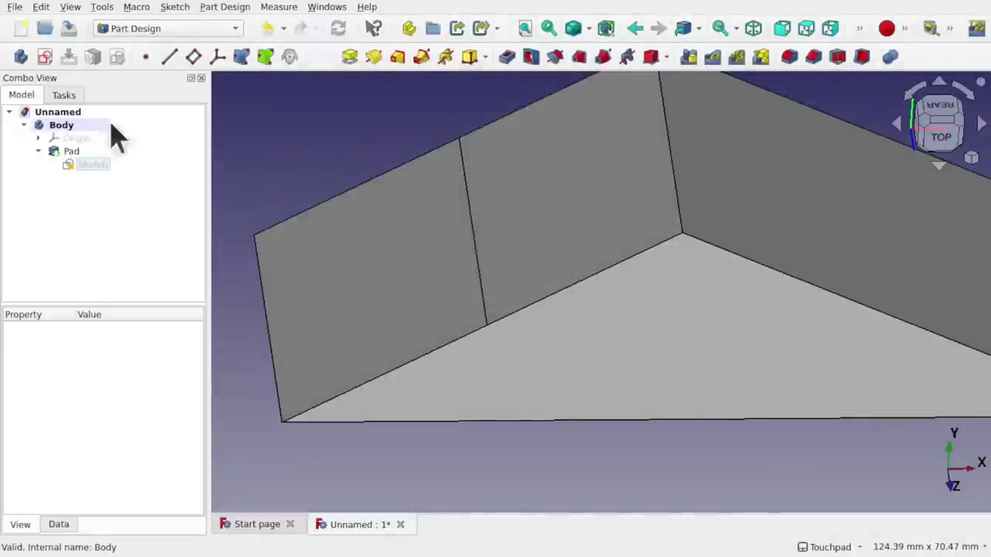
# Step: Set the Pad's Refine property from false to true in its Data properties
pyautogui.click(71, 152)
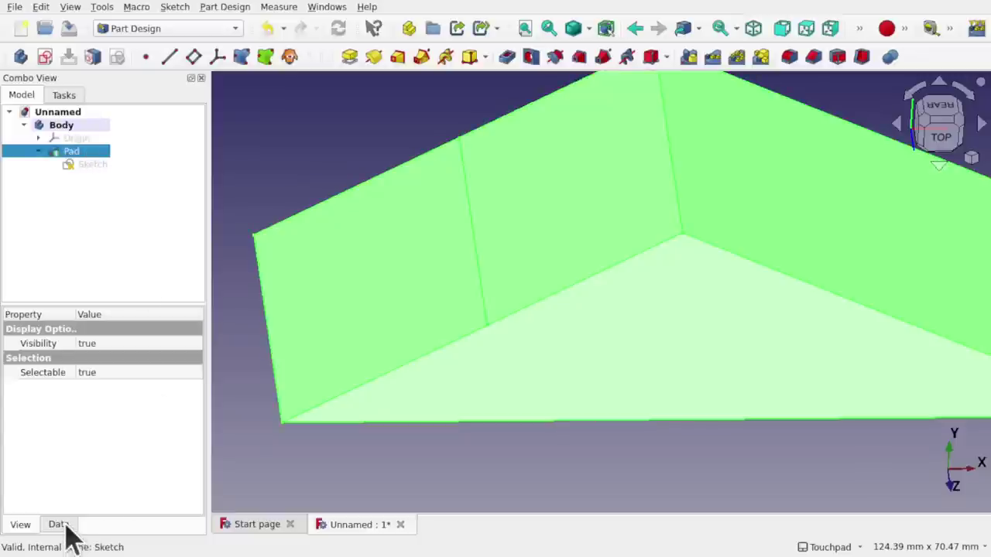
pyautogui.click(58, 525)
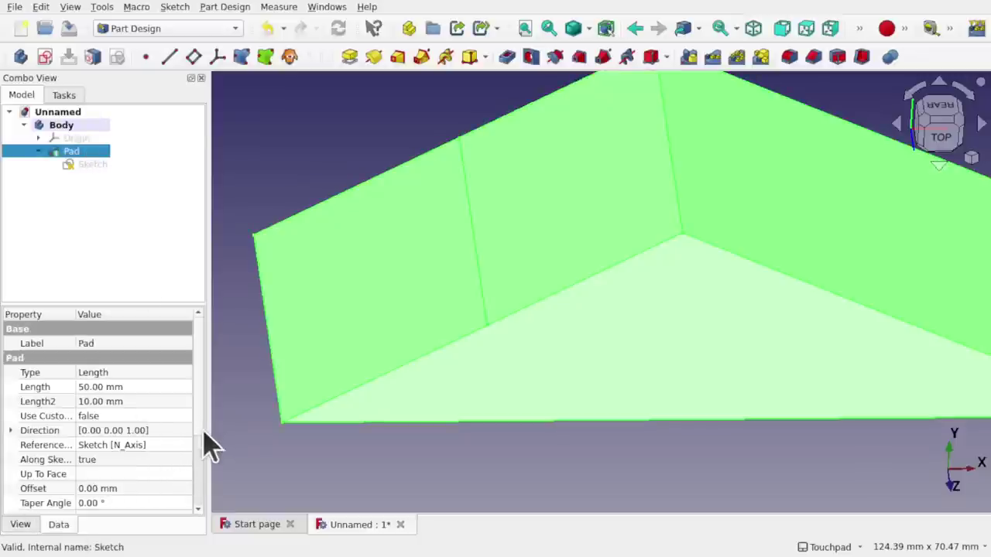
pyautogui.scroll(-3, 203, 484)
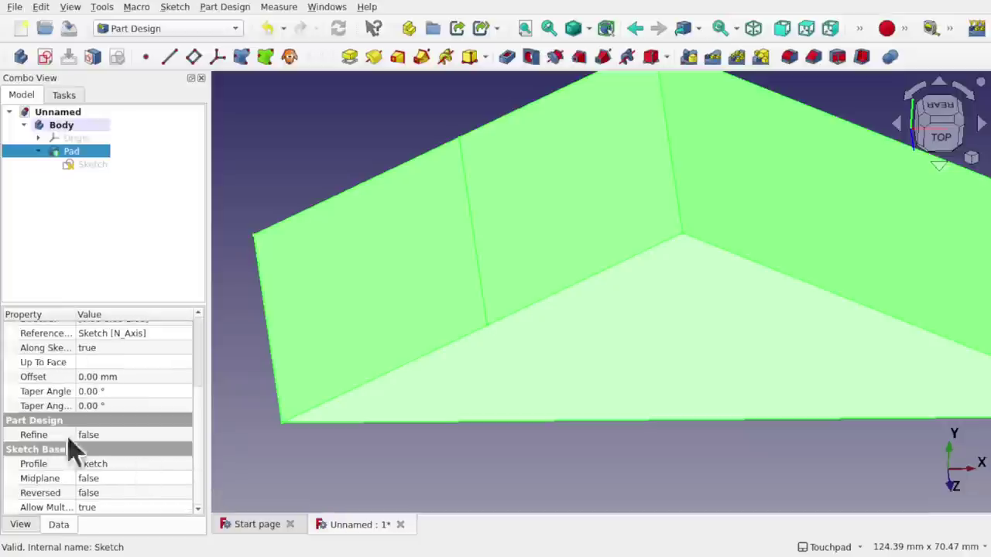
pyautogui.click(126, 435)
pyautogui.click(128, 435)
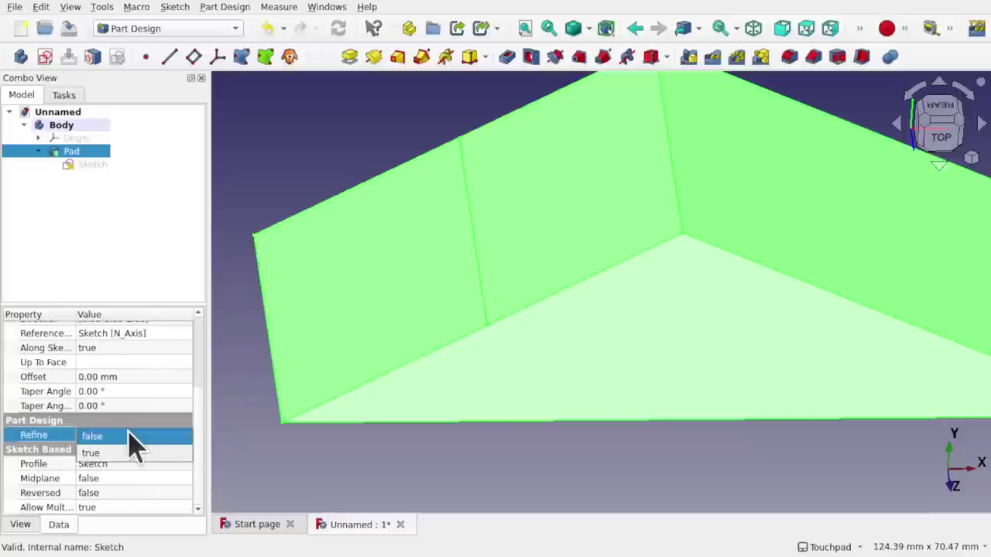
pyautogui.click(129, 437)
pyautogui.click(301, 482)
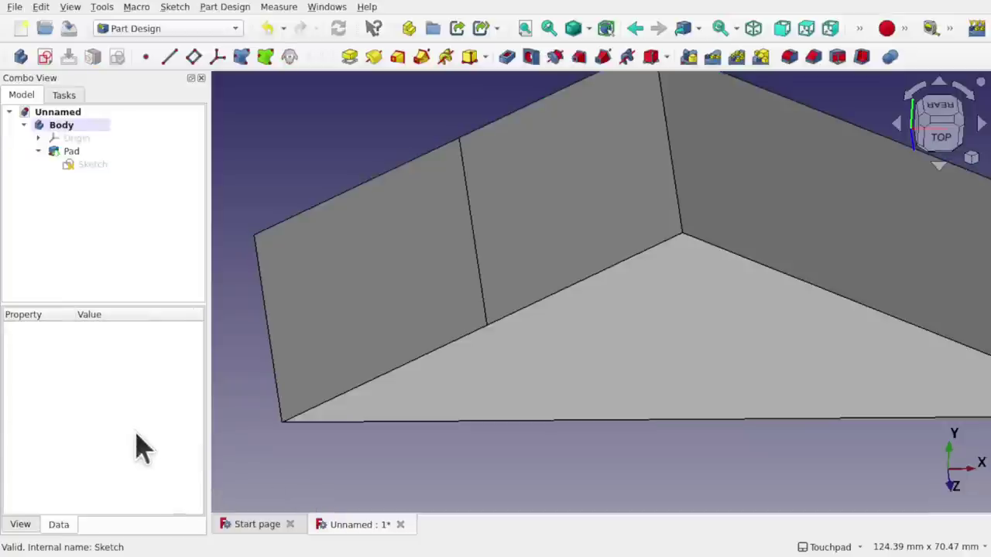
pyautogui.click(71, 152)
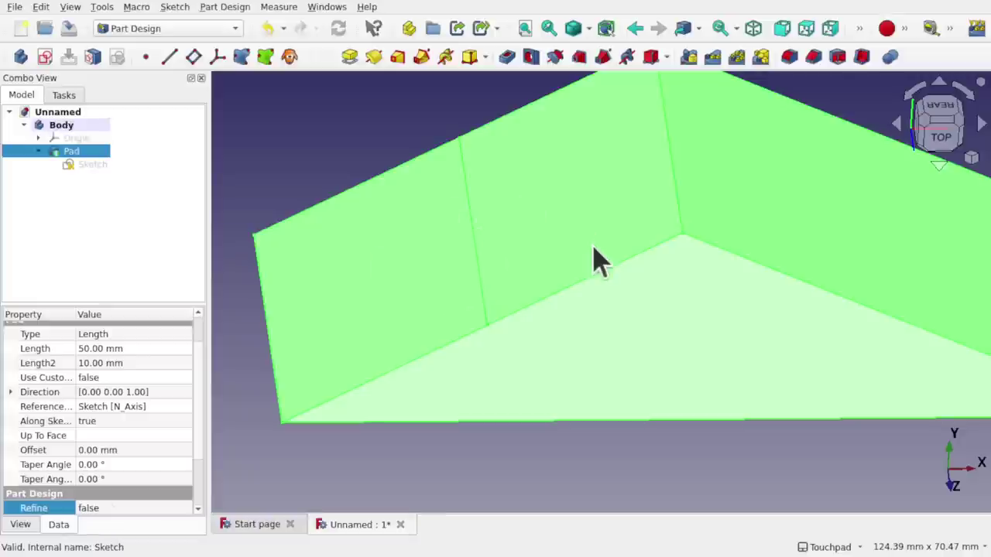
pyautogui.moveTo(601, 262)
pyautogui.keyDown('alt'); pyautogui.mouseDown()
pyautogui.moveTo(581, 153)
pyautogui.moveTo(627, 248)
pyautogui.moveTo(605, 274)
pyautogui.mouseUp(); pyautogui.keyUp('alt')
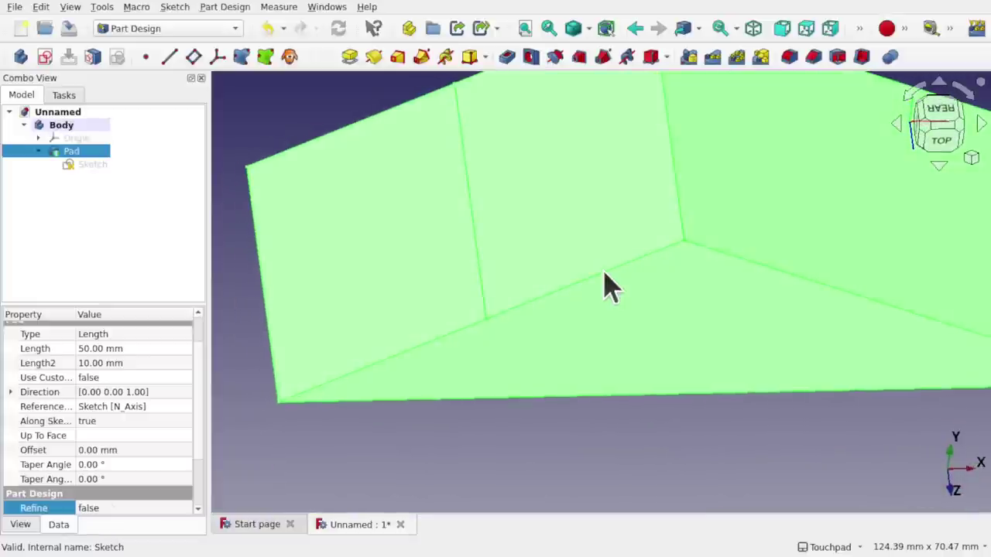
pyautogui.click(128, 508)
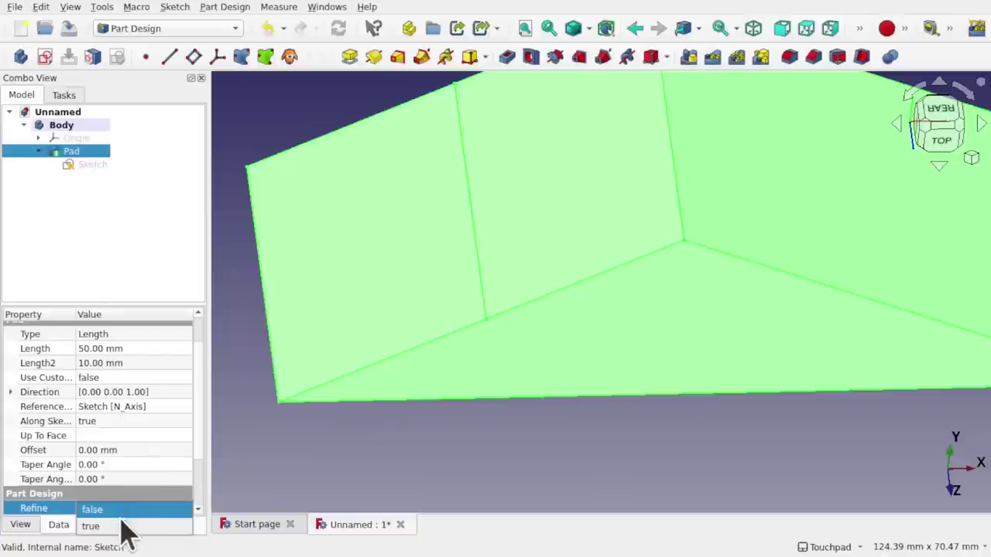
pyautogui.click(124, 527)
# Step: Open the Pad's sketch and delete all of the triangle's geometry
pyautogui.click(511, 241)
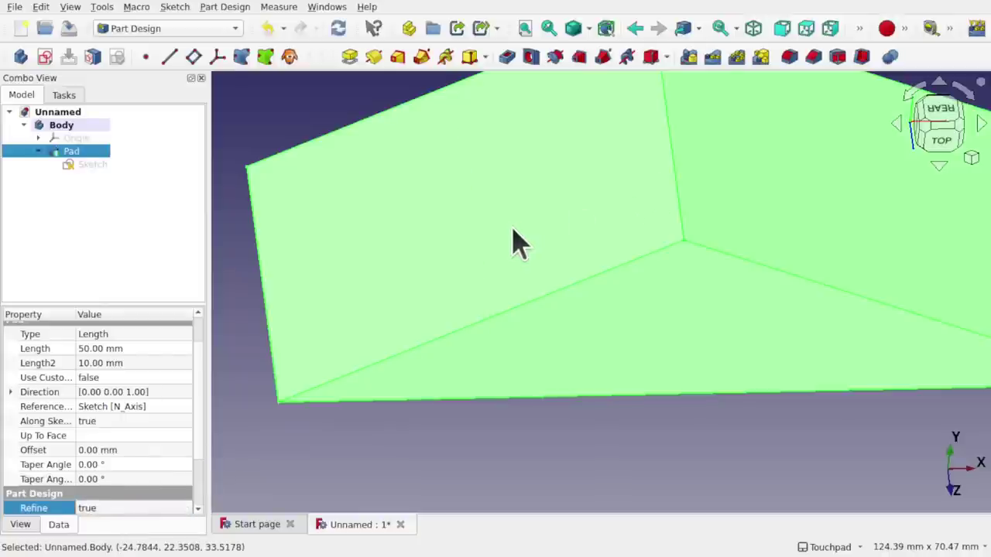
pyautogui.scroll(-5, 513, 239)
pyautogui.moveTo(566, 230); pyautogui.dragTo(535, 268, button='middle')
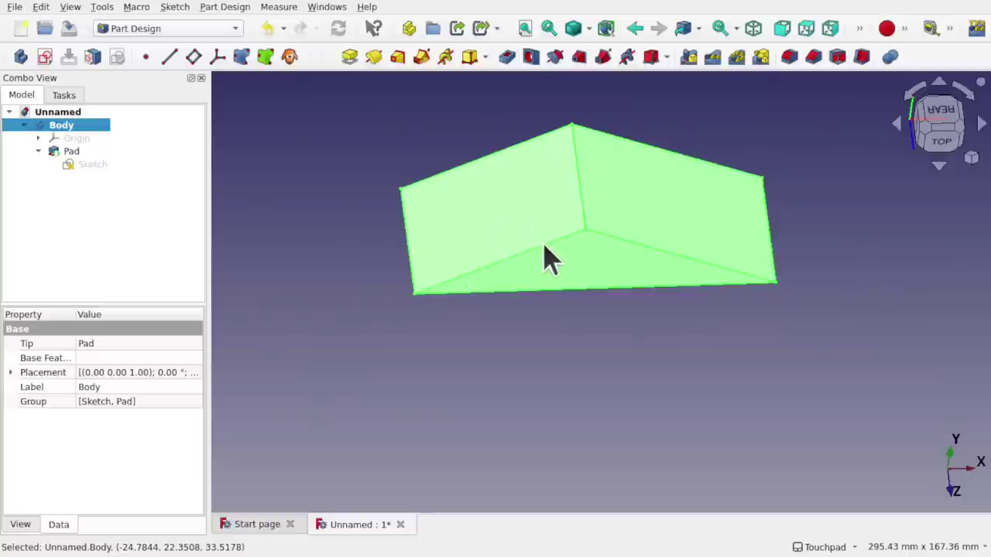
pyautogui.doubleClick(83, 166)
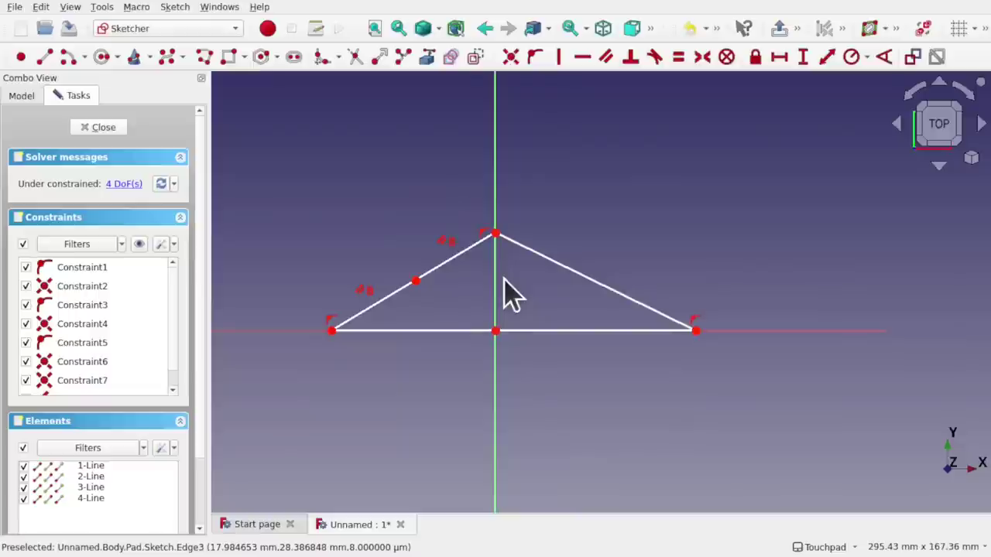
pyautogui.moveTo(276, 163); pyautogui.dragTo(766, 385)
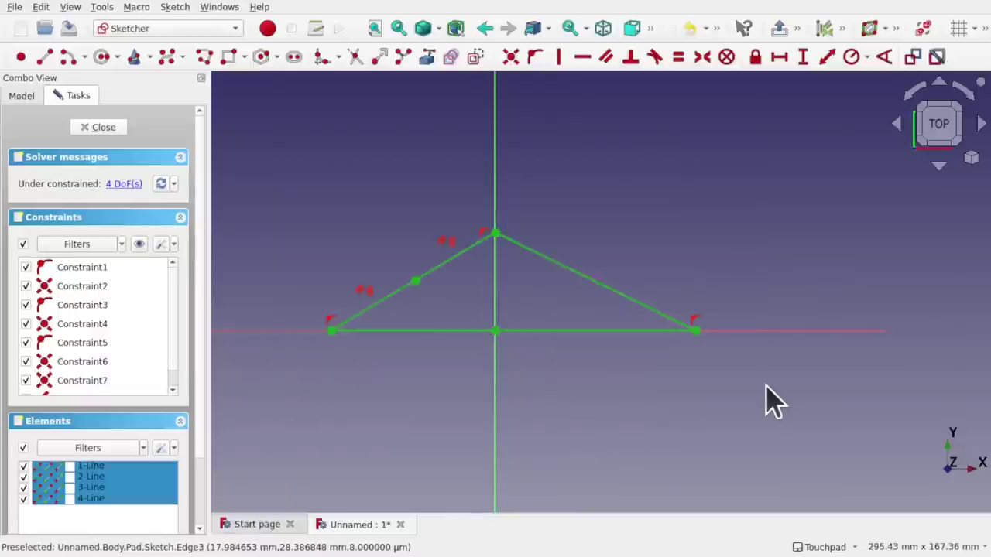
pyautogui.press('Delete')
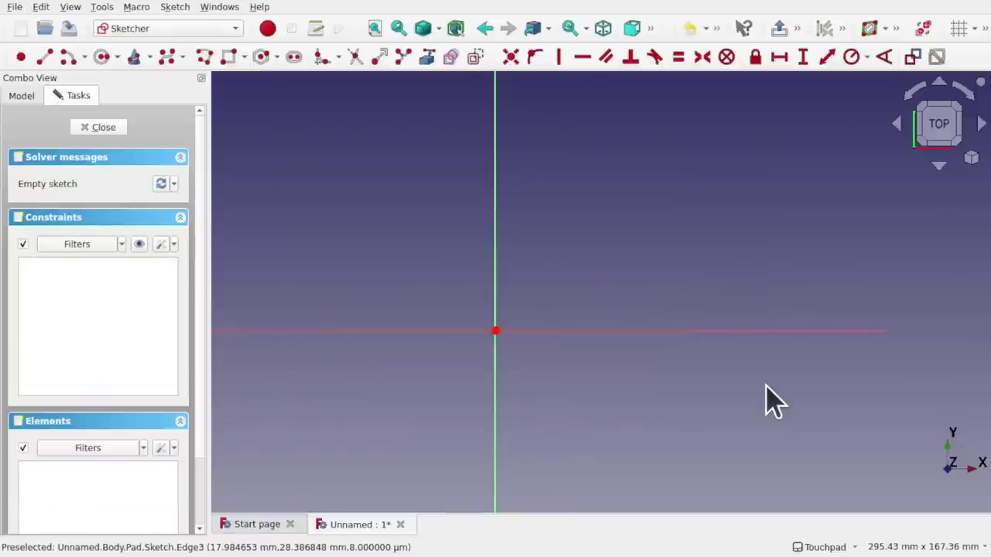
# Step: Draw a rectangle with its opposite corner at the sketch origin and close the sketch
pyautogui.click(228, 57)
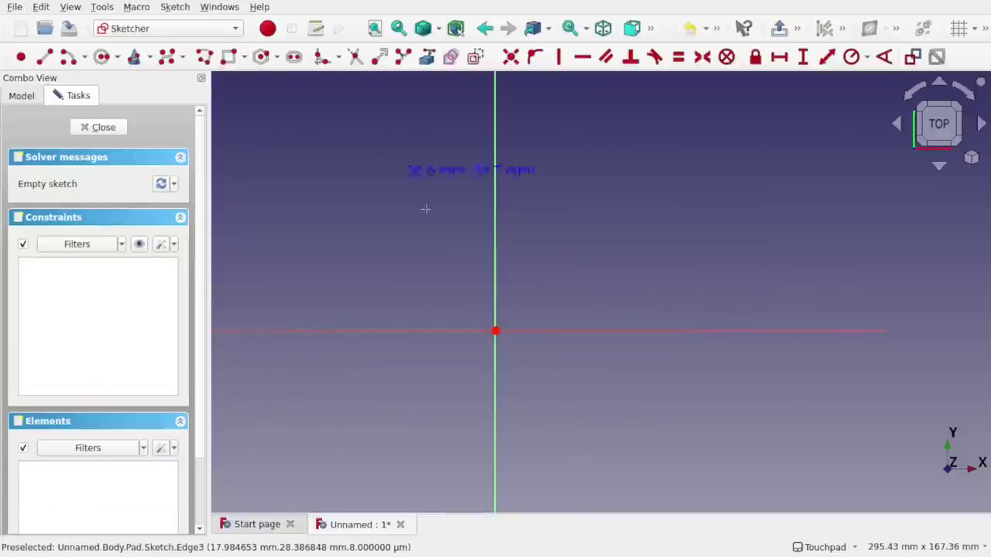
pyautogui.click(344, 158)
pyautogui.click(496, 331)
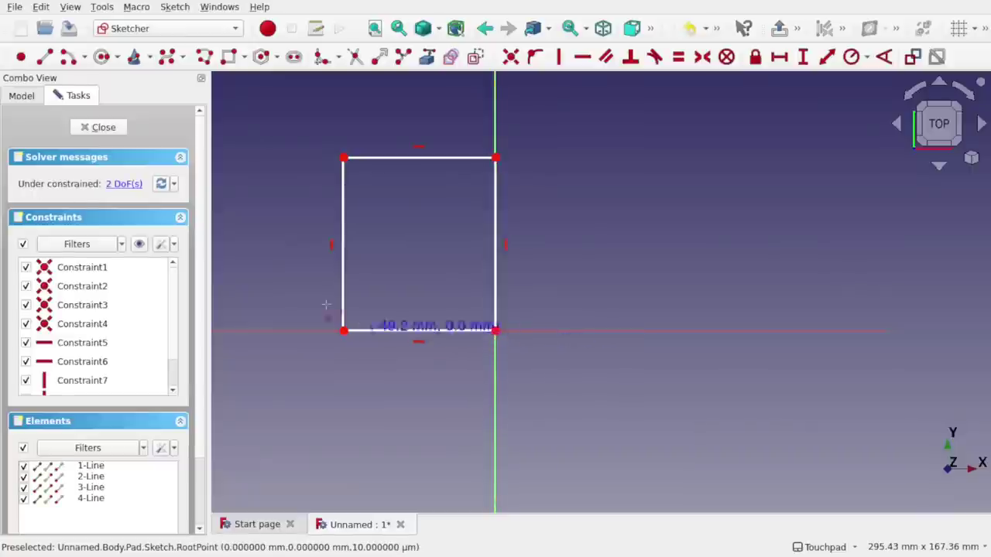
pyautogui.click(103, 127)
pyautogui.moveTo(626, 254)
pyautogui.mouseDown(button='middle')
pyautogui.moveTo(549, 162)
pyautogui.moveTo(460, 194)
pyautogui.moveTo(591, 221)
pyautogui.moveTo(524, 336)
pyautogui.moveTo(586, 327)
pyautogui.moveTo(633, 299)
pyautogui.moveTo(396, 237)
pyautogui.moveTo(320, 204)
pyautogui.moveTo(507, 238)
pyautogui.moveTo(593, 316)
pyautogui.moveTo(497, 246)
pyautogui.mouseUp(button='middle')
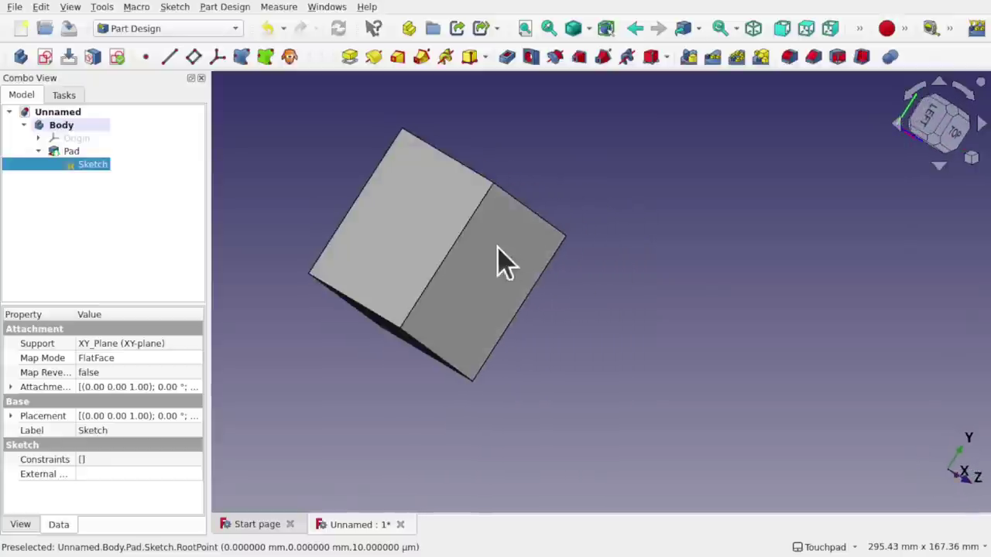
# Step: Create a new sketch on the block's top face and link its top edge as external geometry
pyautogui.click(497, 246)
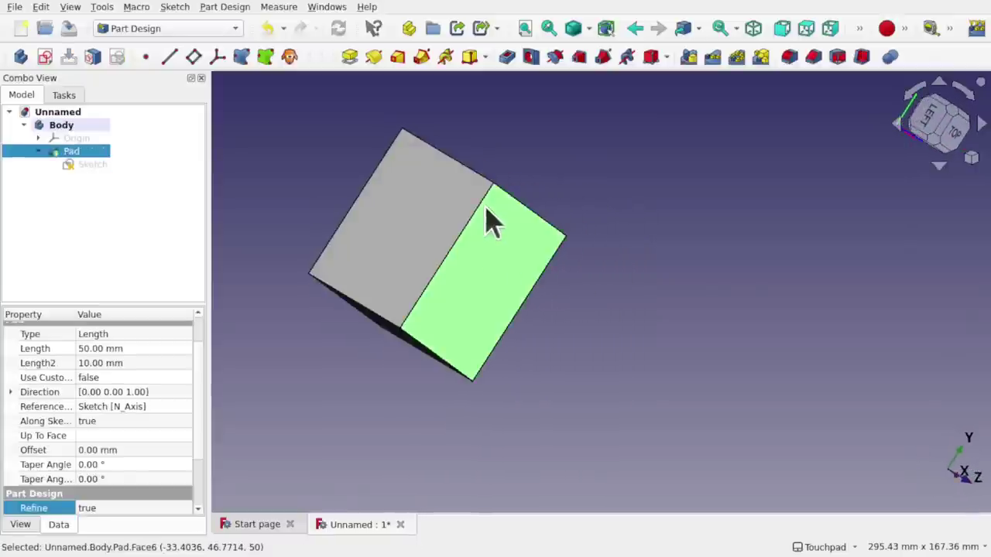
pyautogui.click(44, 56)
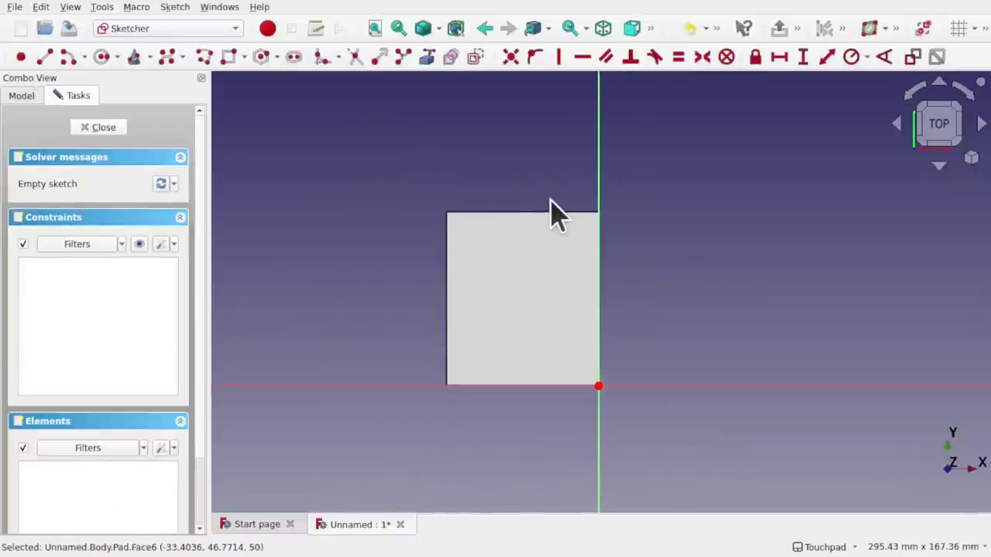
pyautogui.click(427, 57)
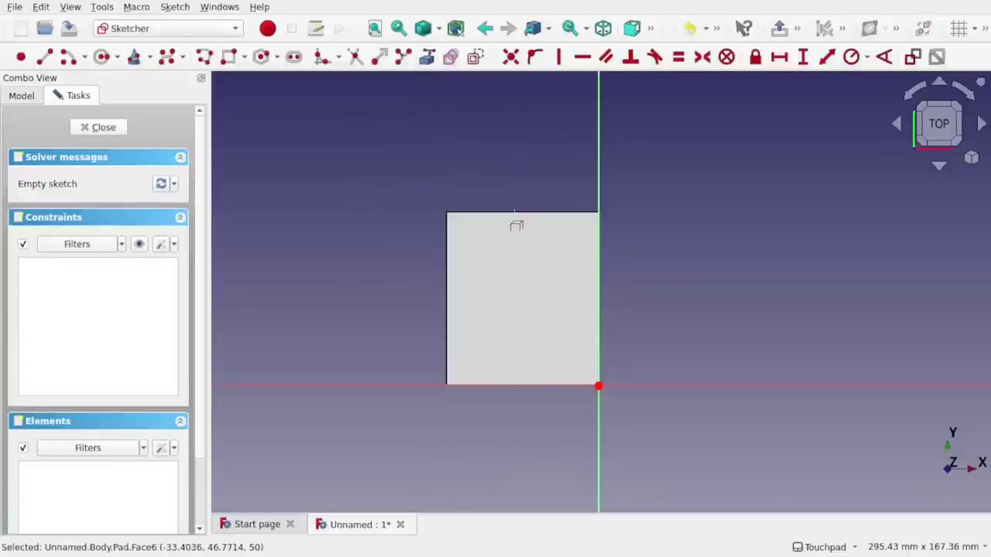
pyautogui.click(517, 213)
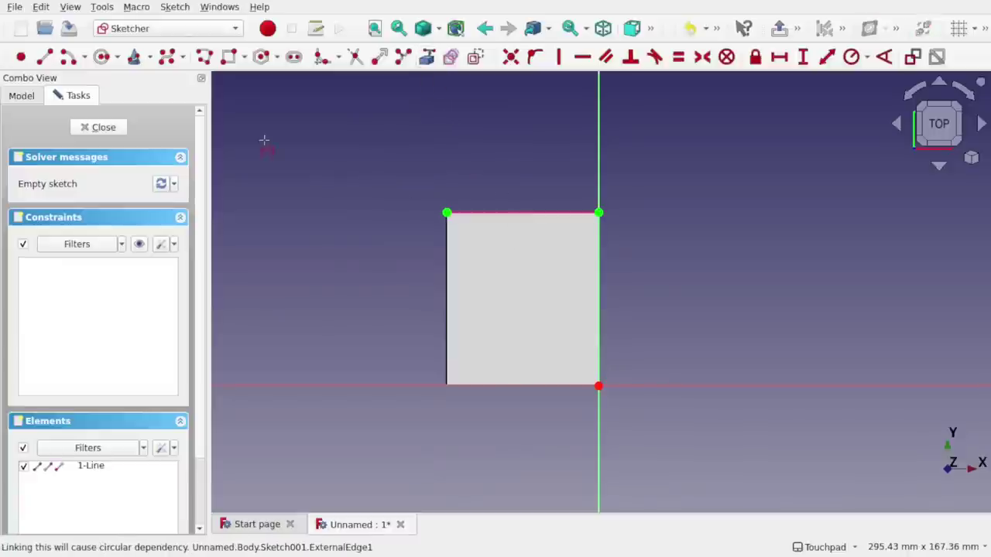
# Step: Draw a rectangle from the edge's left corner to the vertical axis and close the sketch
pyautogui.click(228, 57)
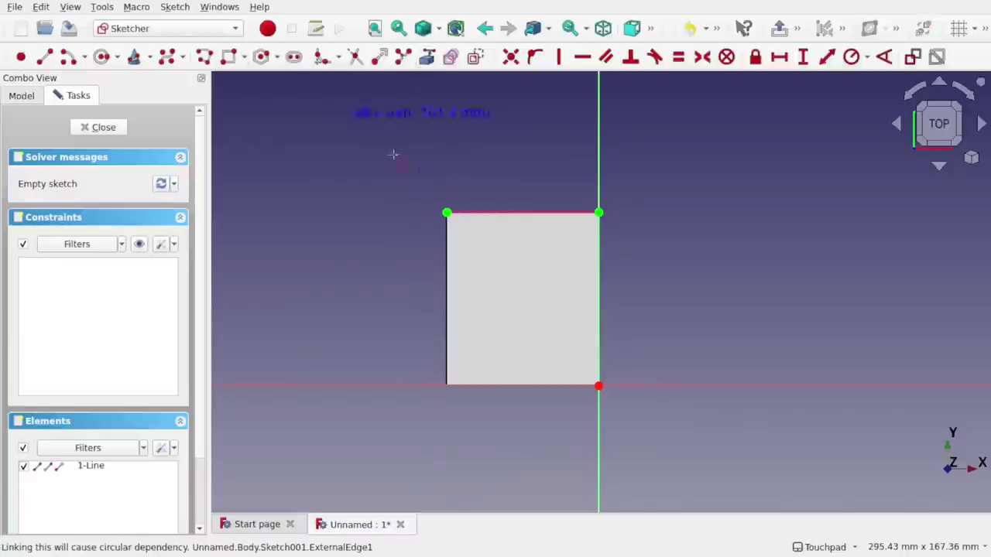
pyautogui.click(448, 213)
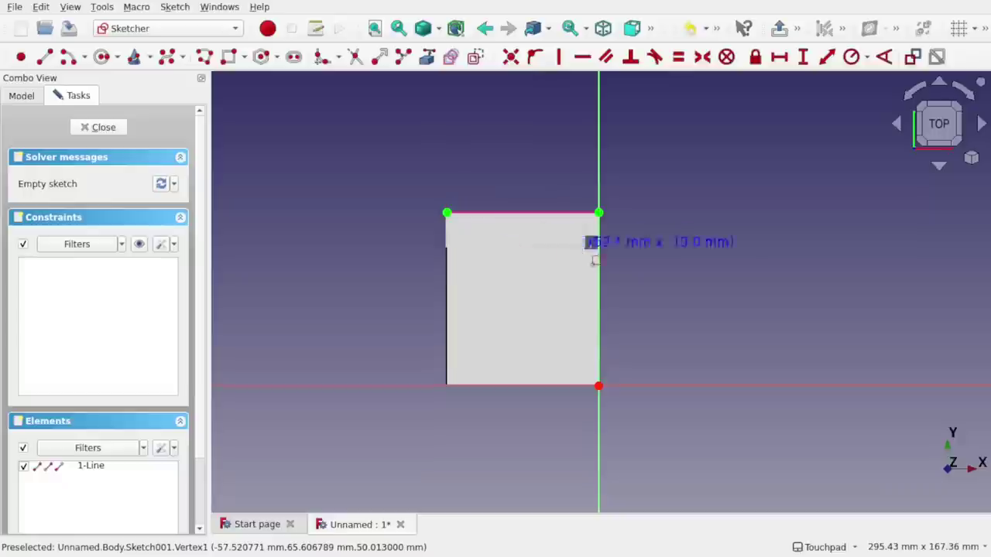
pyautogui.click(601, 292)
pyautogui.moveTo(674, 266); pyautogui.dragTo(616, 205, button='middle')
pyautogui.scroll(2, 624, 204)
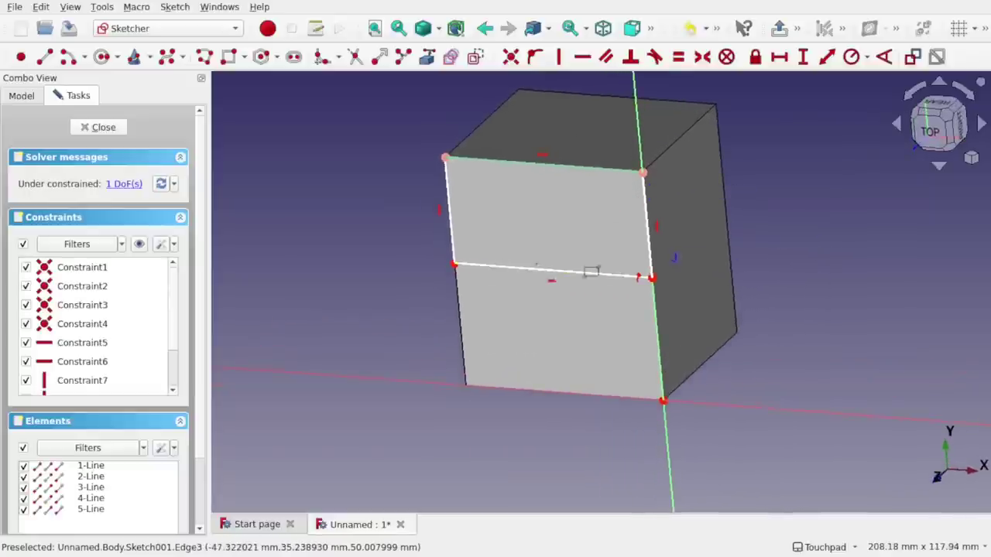
pyautogui.moveTo(508, 221)
pyautogui.mouseDown(button='middle')
pyautogui.moveTo(593, 228)
pyautogui.moveTo(531, 261)
pyautogui.moveTo(464, 267)
pyautogui.mouseUp(button='middle')
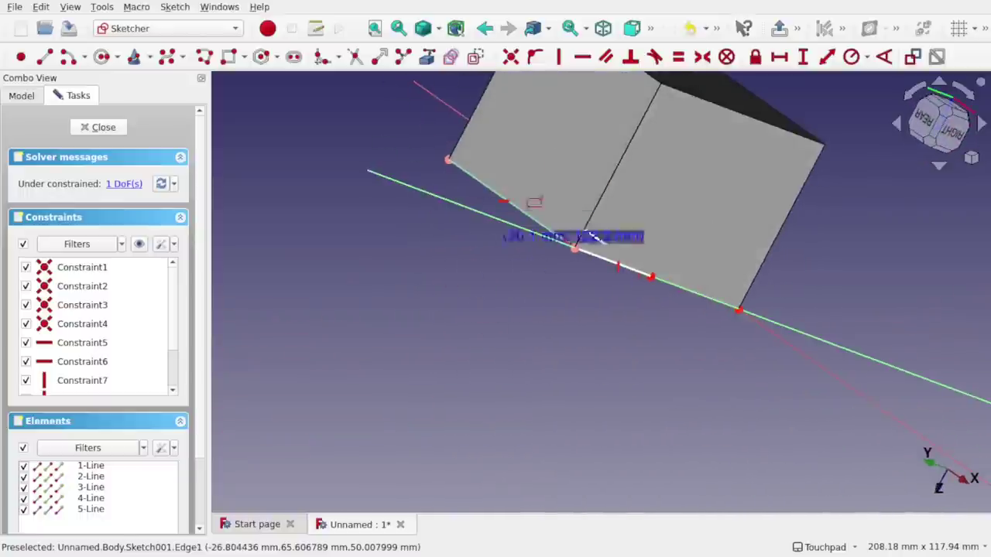
pyautogui.moveTo(515, 236)
pyautogui.mouseDown(button='middle')
pyautogui.moveTo(622, 186)
pyautogui.moveTo(542, 203)
pyautogui.moveTo(465, 176)
pyautogui.mouseUp(button='middle')
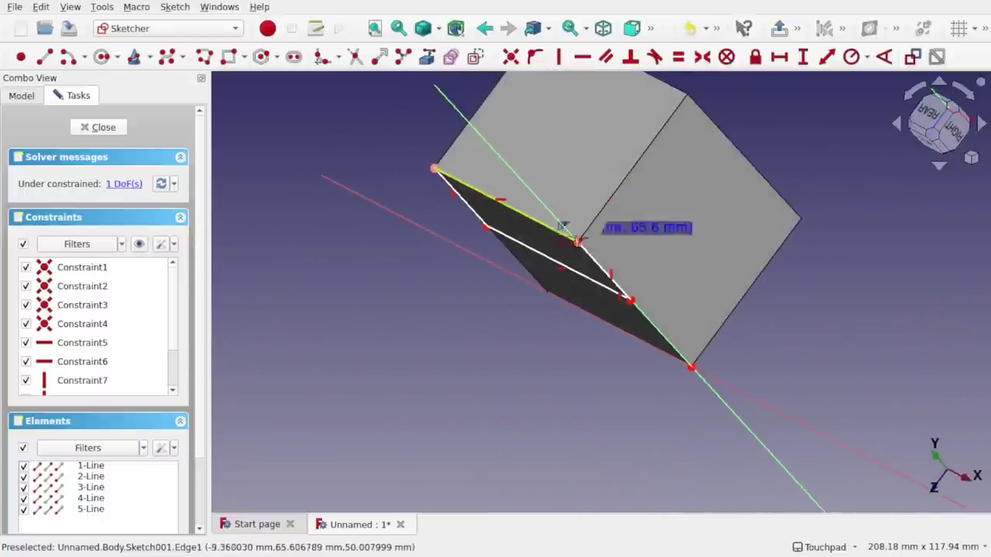
pyautogui.moveTo(577, 136)
pyautogui.mouseDown(button='middle')
pyautogui.moveTo(557, 180)
pyautogui.moveTo(593, 176)
pyautogui.moveTo(604, 194)
pyautogui.mouseUp(button='middle')
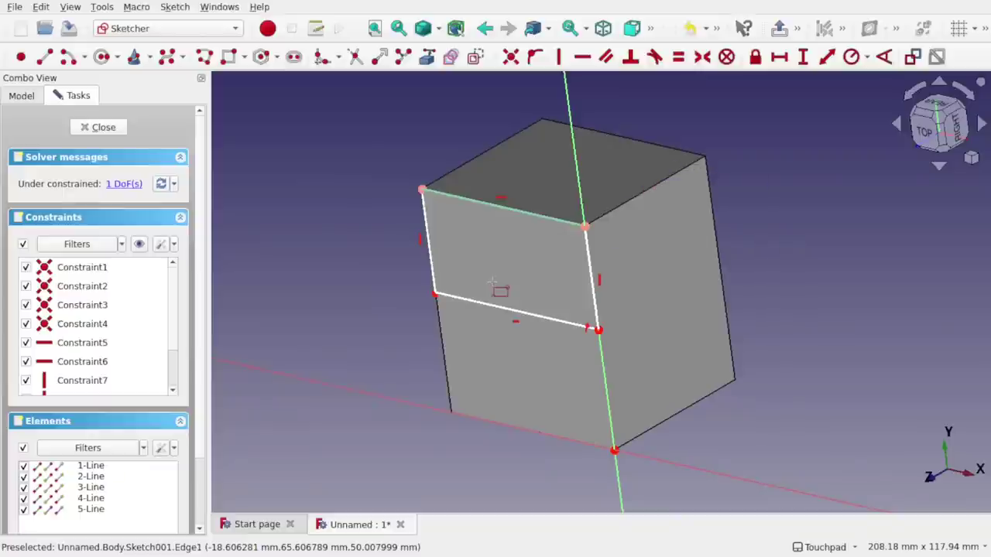
pyautogui.click(102, 128)
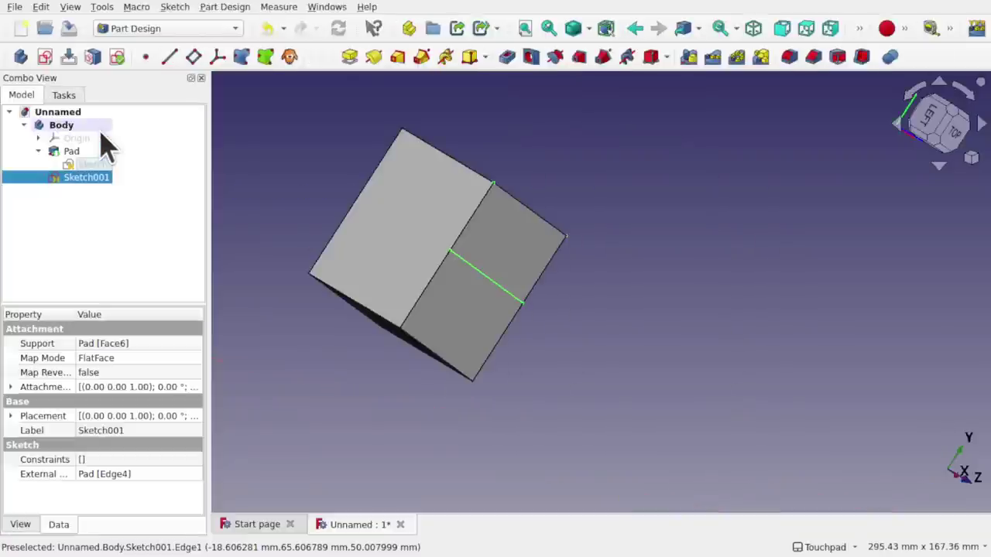
# Step: Pad Sketch001 as Pad001 with a 28 mm length
pyautogui.click(350, 57)
pyautogui.moveTo(418, 155); pyautogui.dragTo(542, 261, button='middle')
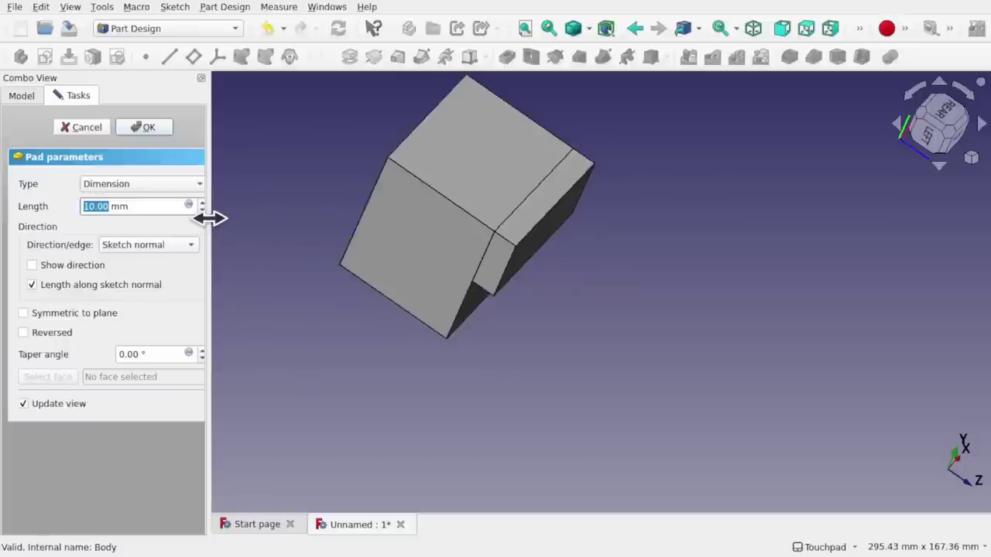
pyautogui.moveTo(209, 218); pyautogui.dragTo(293, 219)
pyautogui.scroll(18, 273, 206)
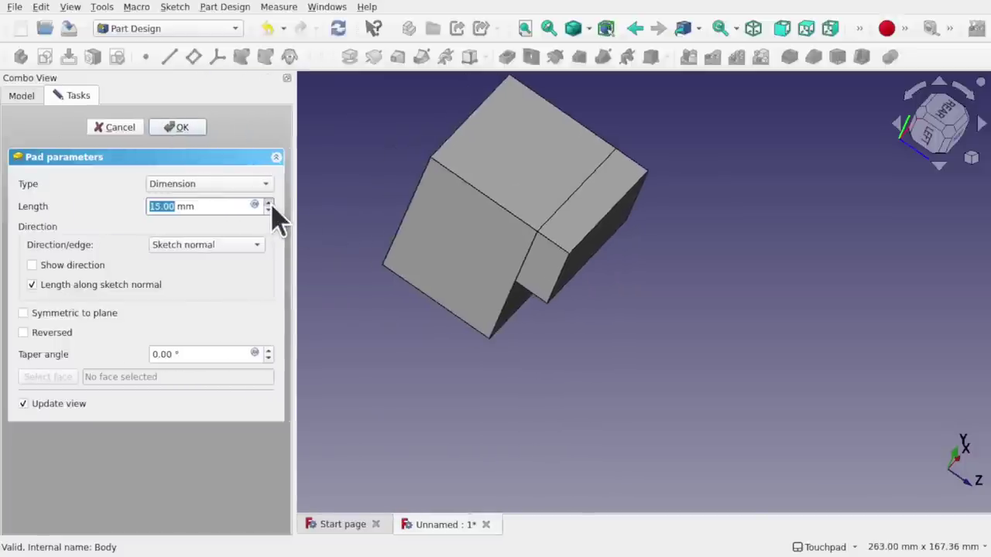
pyautogui.click(178, 129)
pyautogui.keyDown('alt'); pyautogui.moveTo(573, 205); pyautogui.dragTo(643, 157); pyautogui.keyUp('alt')
pyautogui.keyDown('alt'); pyautogui.moveTo(597, 224); pyautogui.dragTo(601, 267); pyautogui.keyUp('alt')
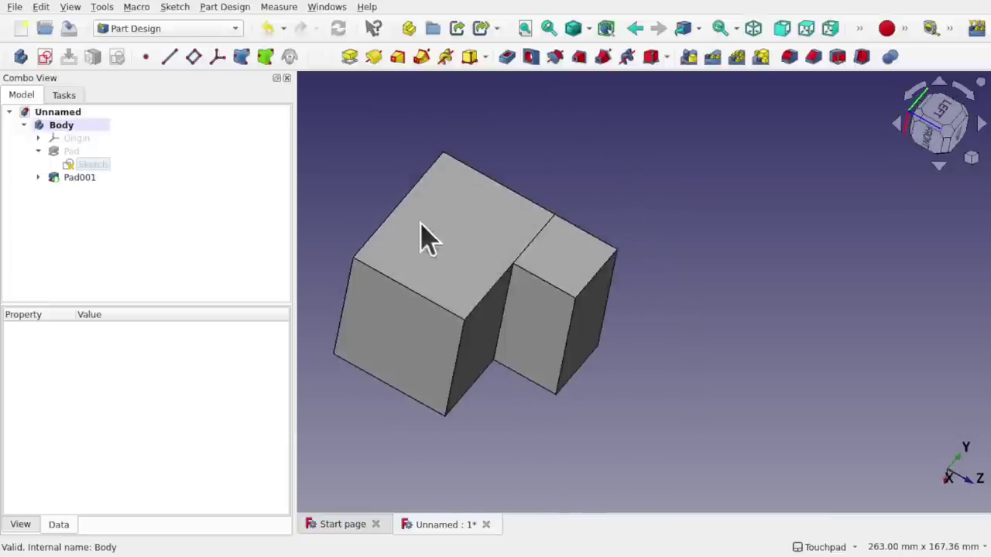
pyautogui.keyDown('alt'); pyautogui.moveTo(579, 224); pyautogui.dragTo(478, 256); pyautogui.keyUp('alt')
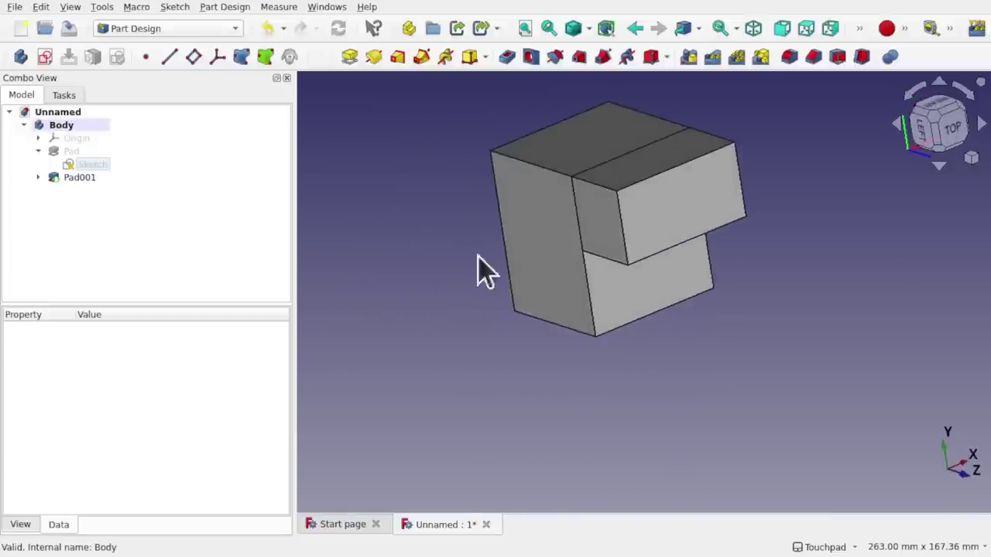
pyautogui.click(542, 171)
pyautogui.keyDown('alt'); pyautogui.moveTo(542, 170); pyautogui.dragTo(747, 99); pyautogui.keyUp('alt')
pyautogui.click(790, 59)
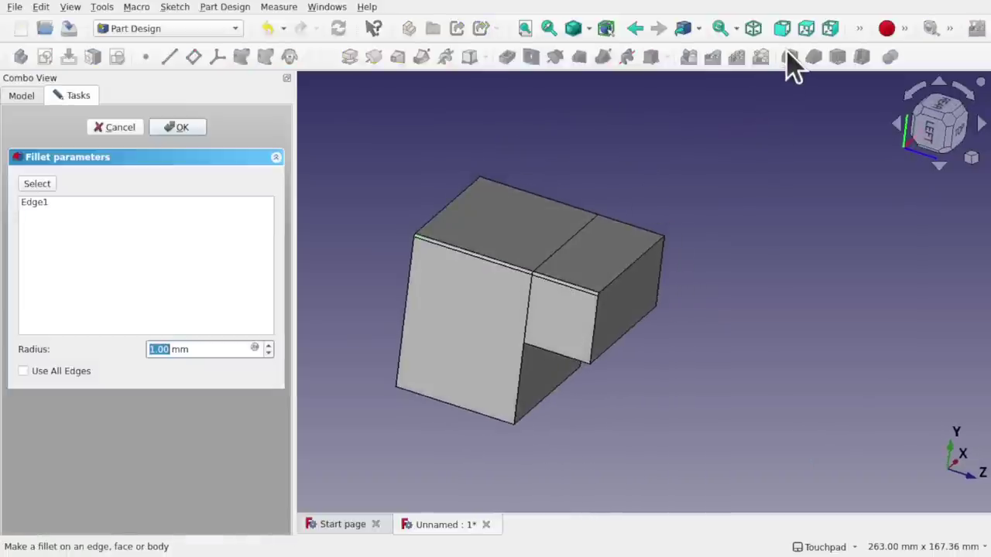
pyautogui.click(268, 345)
pyautogui.click(269, 345)
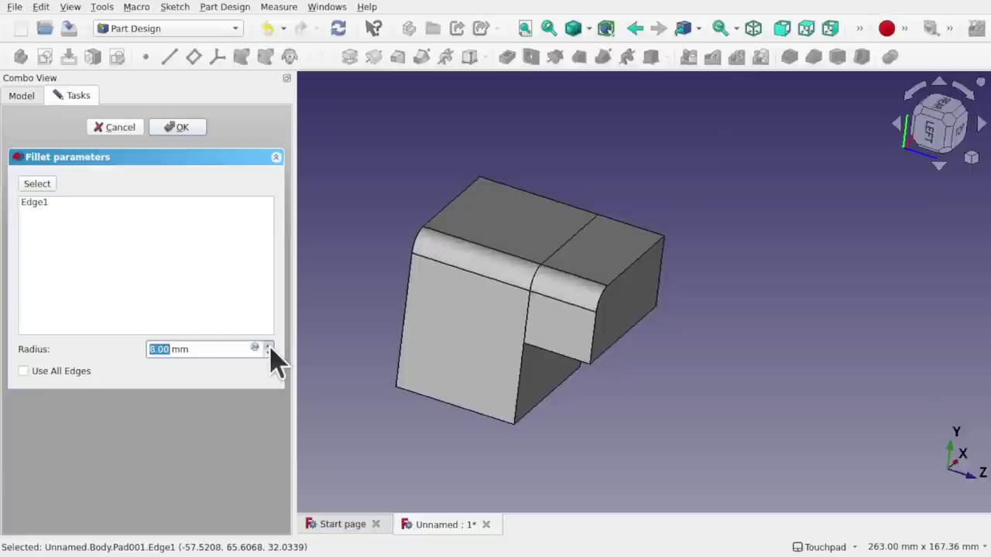
pyautogui.moveTo(492, 337); pyautogui.dragTo(521, 321)
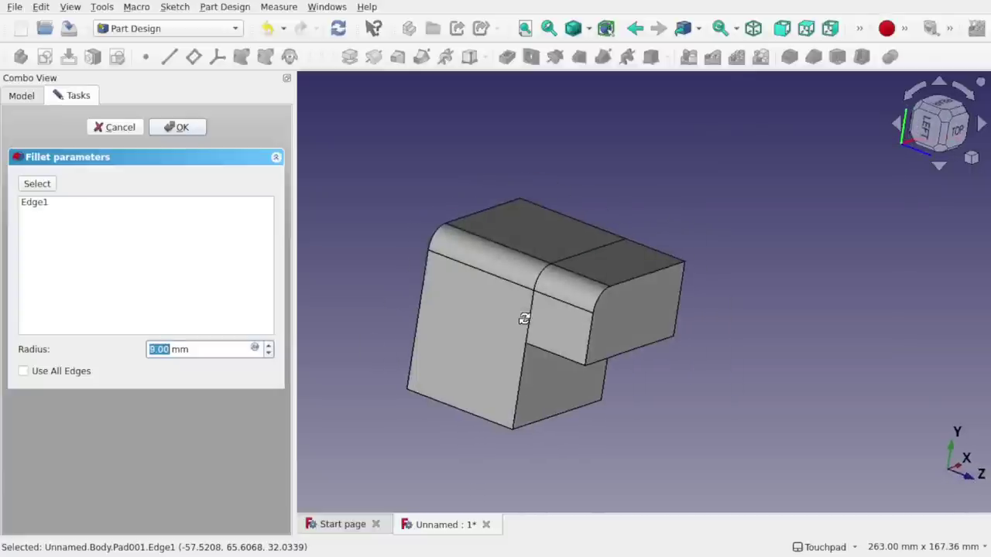
pyautogui.click(175, 129)
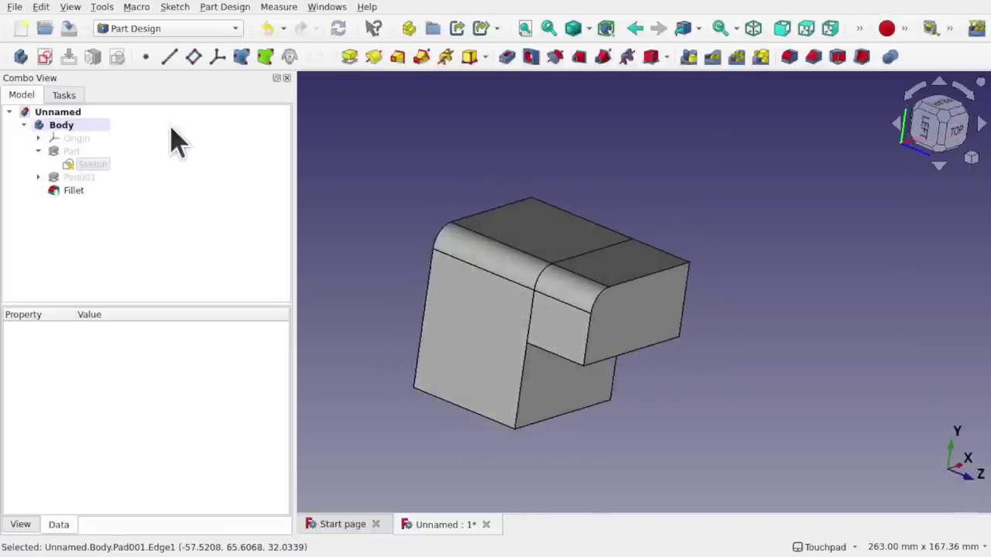
pyautogui.click(74, 192)
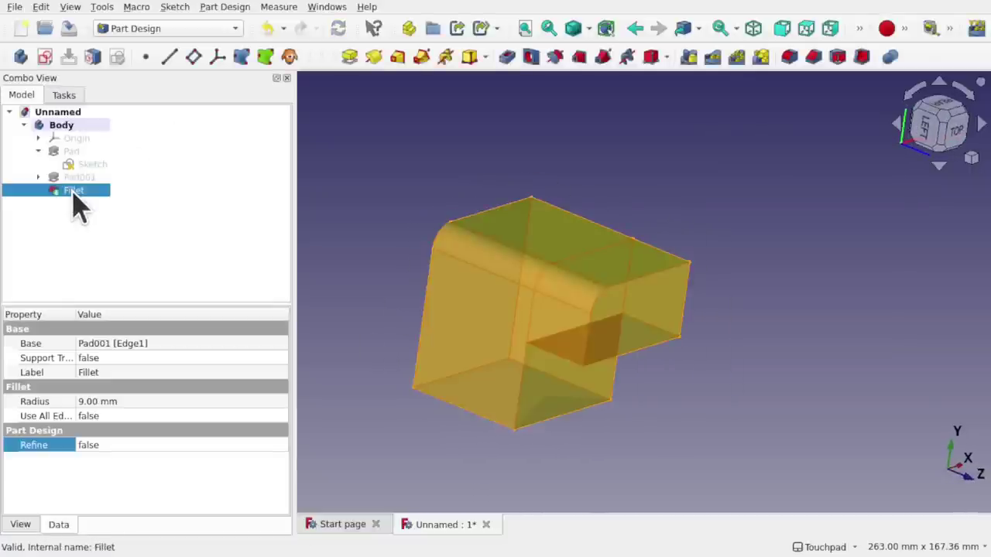
pyautogui.press('Delete')
pyautogui.moveTo(431, 237); pyautogui.dragTo(628, 284)
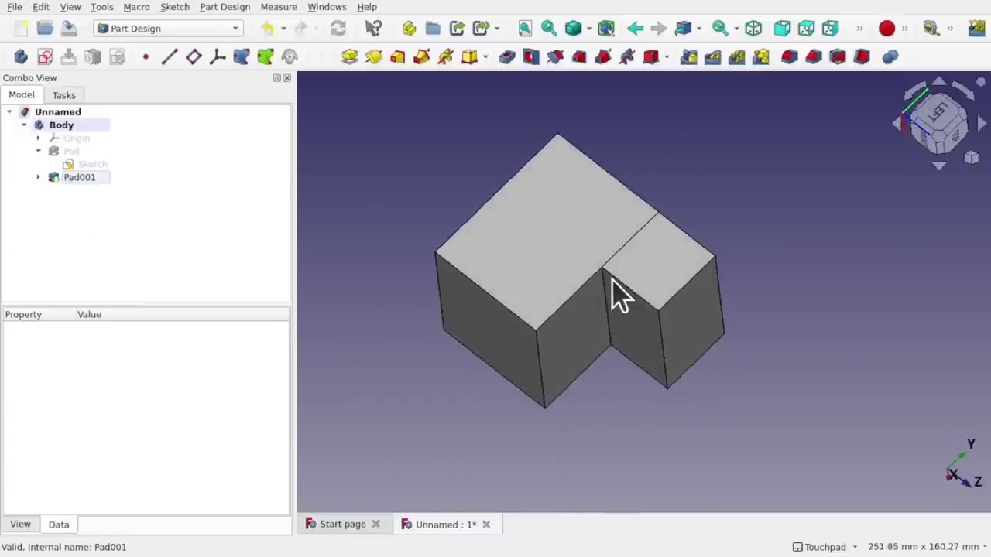
pyautogui.scroll(3, 615, 296)
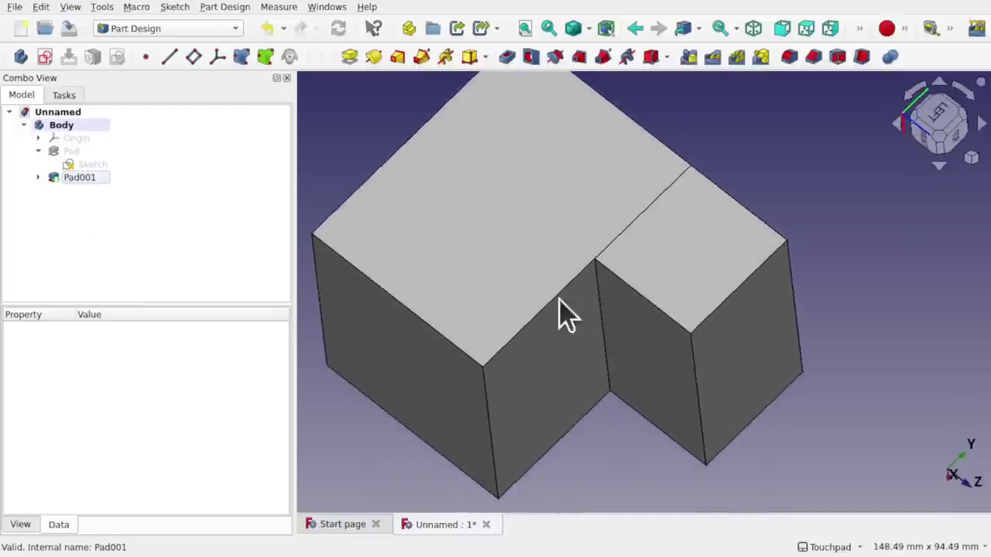
pyautogui.click(530, 327)
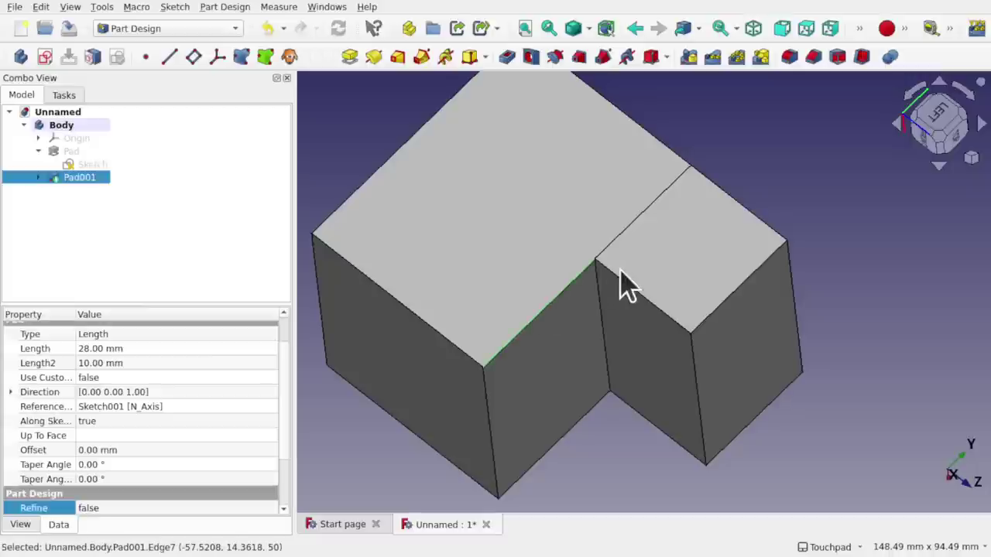
pyautogui.click(657, 313)
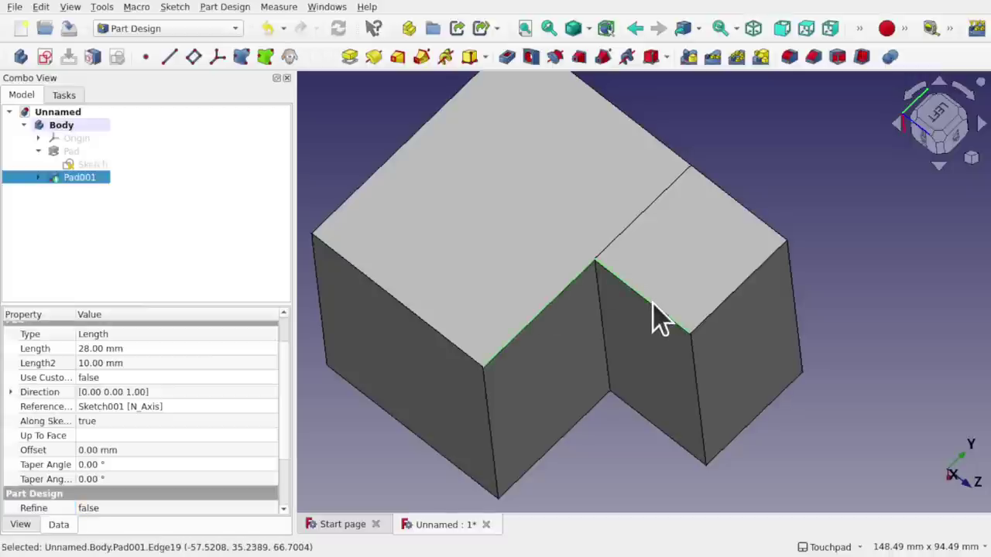
pyautogui.keyDown('alt'); pyautogui.moveTo(659, 317); pyautogui.dragTo(720, 250); pyautogui.keyUp('alt')
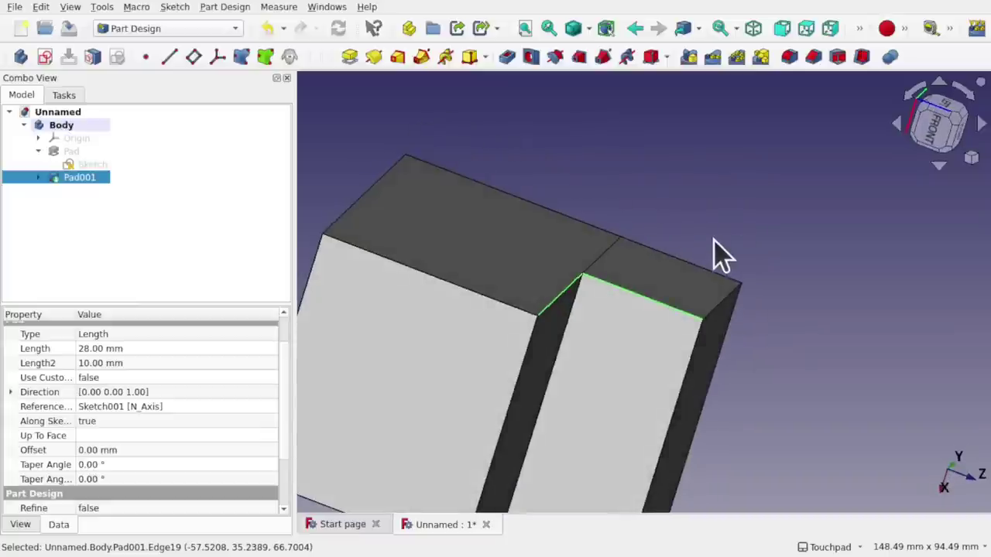
pyautogui.click(789, 57)
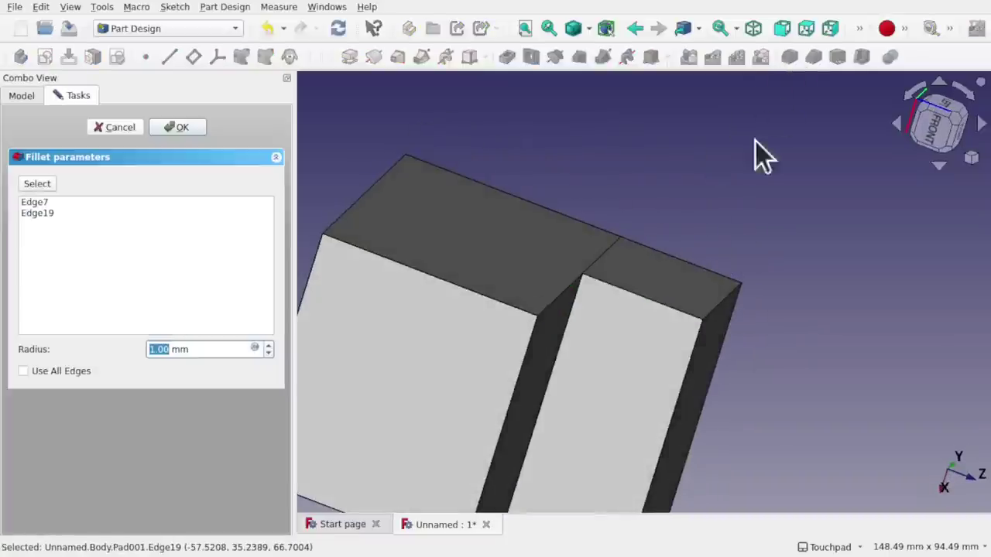
pyautogui.keyDown('alt'); pyautogui.moveTo(759, 155); pyautogui.dragTo(627, 224); pyautogui.keyUp('alt')
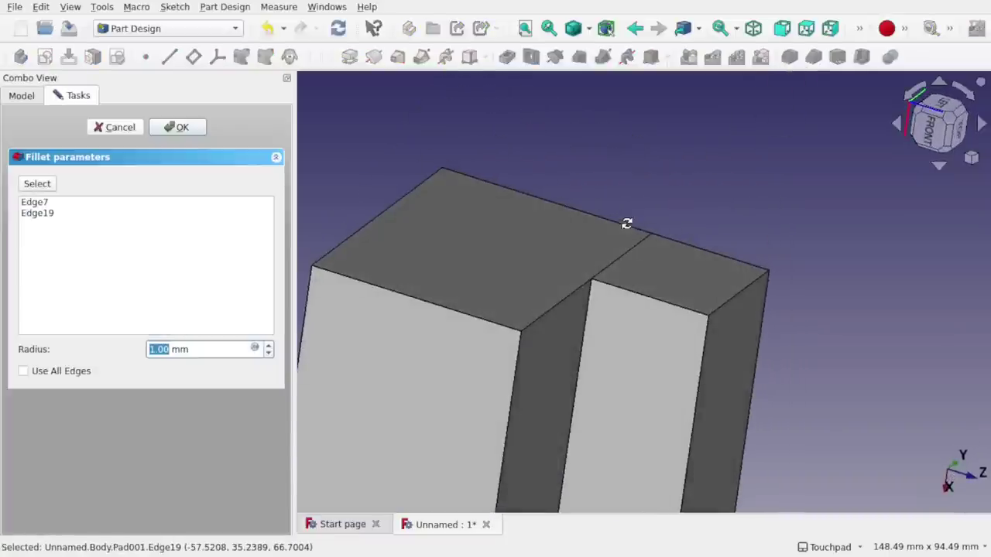
pyautogui.click(180, 128)
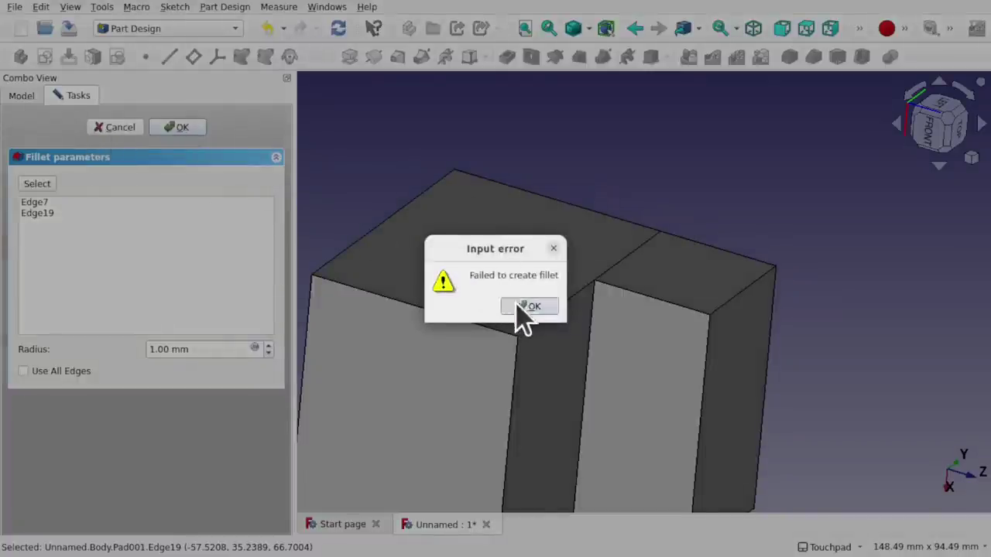
pyautogui.click(520, 307)
pyautogui.click(107, 132)
pyautogui.press('0')
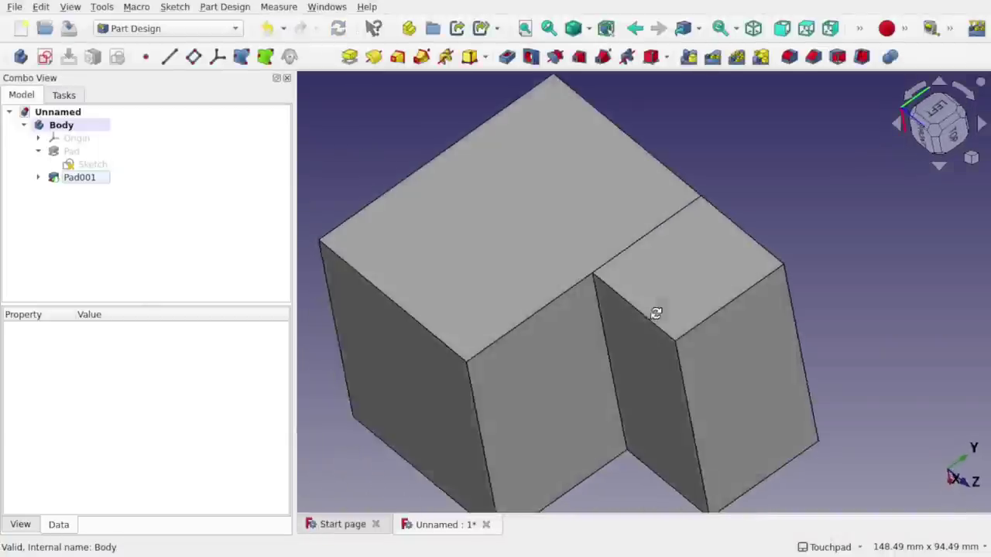
pyautogui.click(650, 322)
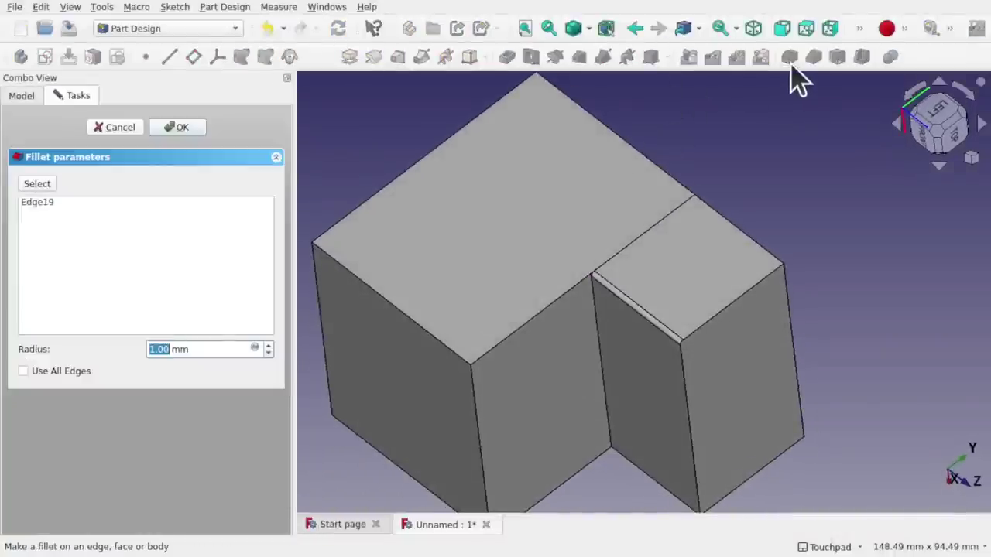
pyautogui.keyDown('alt'); pyautogui.moveTo(712, 162); pyautogui.dragTo(605, 307); pyautogui.keyUp('alt')
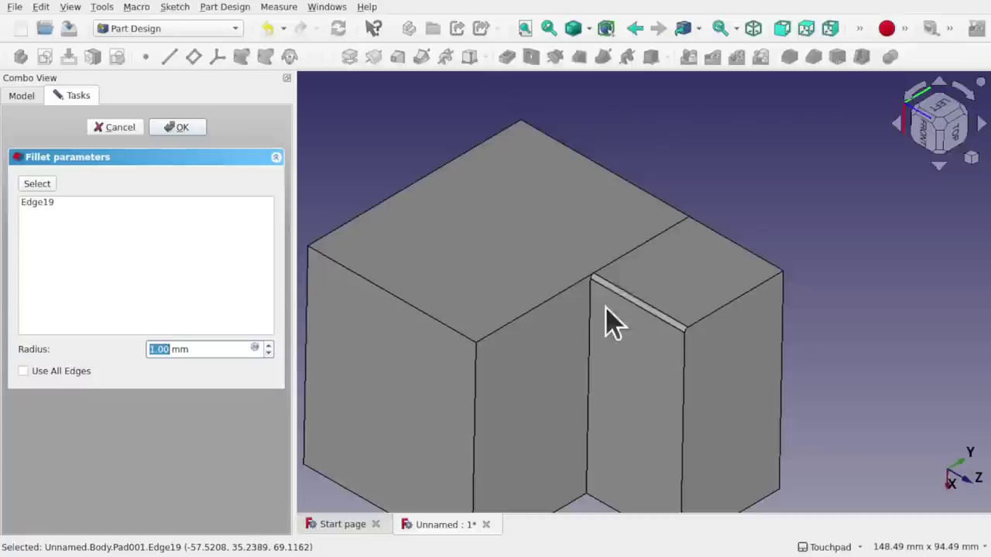
pyautogui.click(268, 345)
pyautogui.click(268, 345)
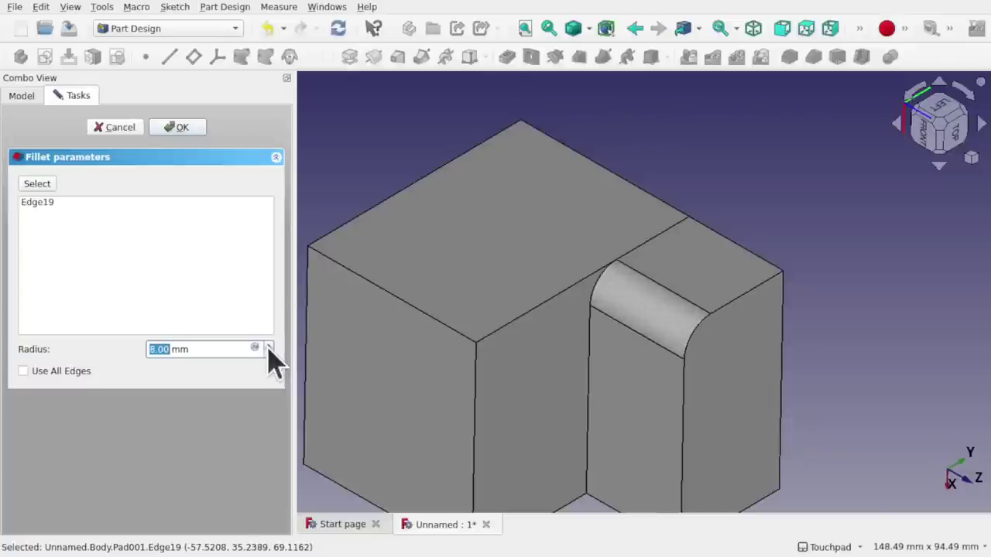
pyautogui.keyDown('alt'); pyautogui.moveTo(606, 380); pyautogui.dragTo(545, 352); pyautogui.keyUp('alt')
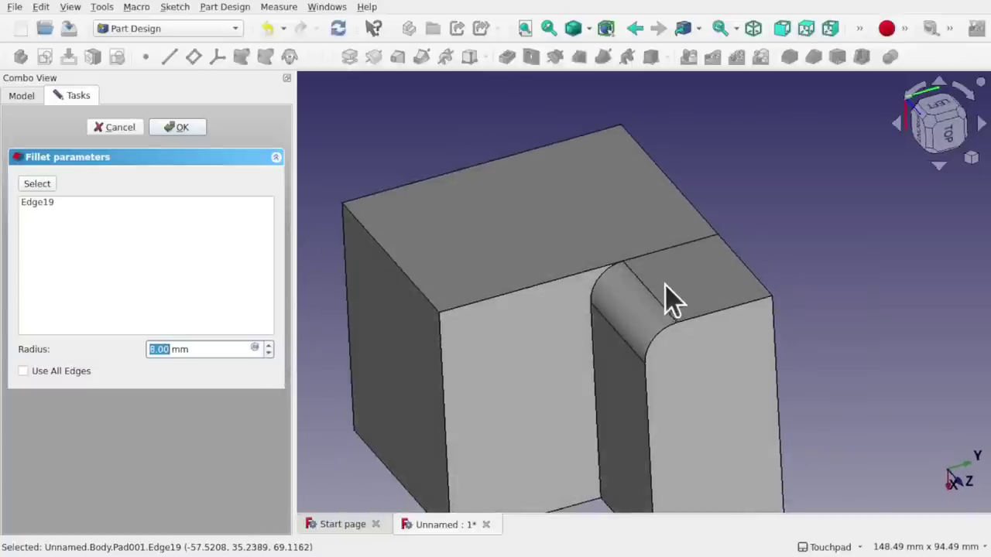
pyautogui.keyDown('alt'); pyautogui.moveTo(723, 262); pyautogui.dragTo(653, 261); pyautogui.keyUp('alt')
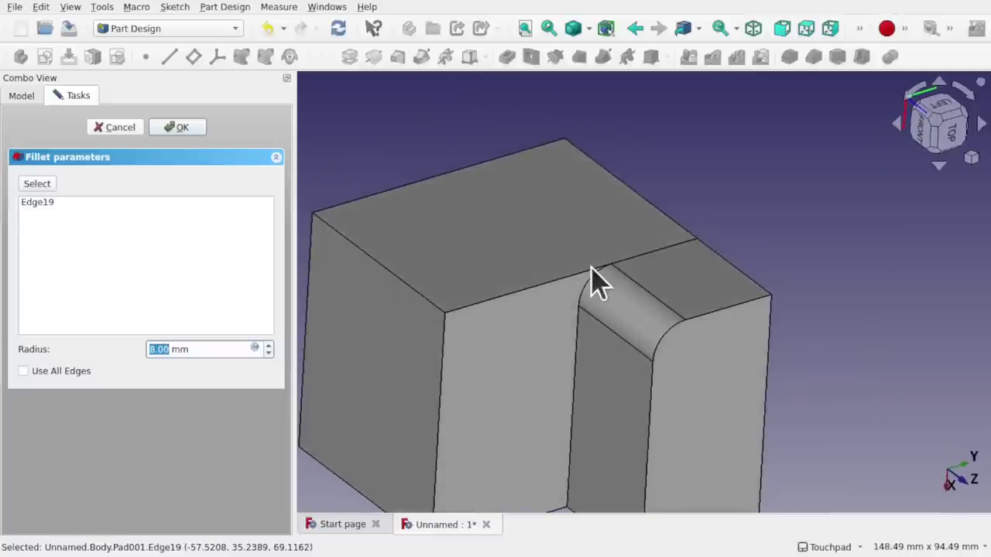
pyautogui.click(120, 130)
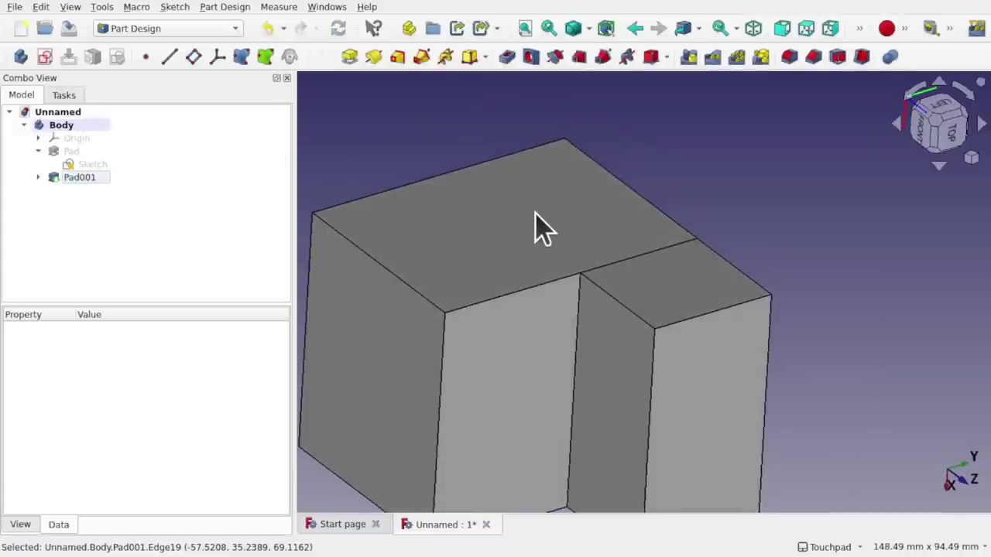
# Step: Add a 6 mm fillet to the taller block's inner edge Edge7
pyautogui.scroll(-2, 535, 212)
pyautogui.moveTo(535, 213)
pyautogui.keyDown('alt'); pyautogui.mouseDown()
pyautogui.moveTo(595, 268)
pyautogui.moveTo(534, 197)
pyautogui.mouseUp(); pyautogui.keyUp('alt')
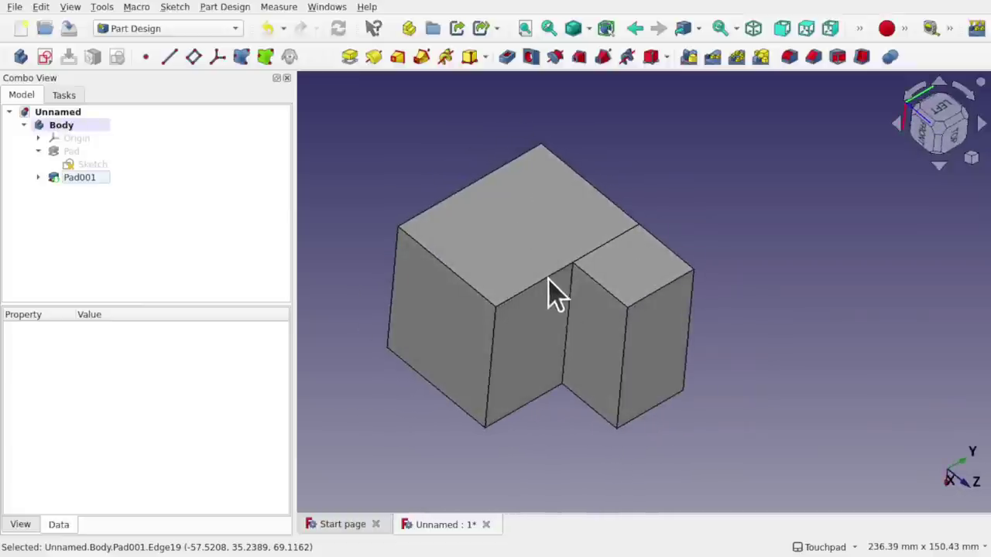
pyautogui.click(703, 239)
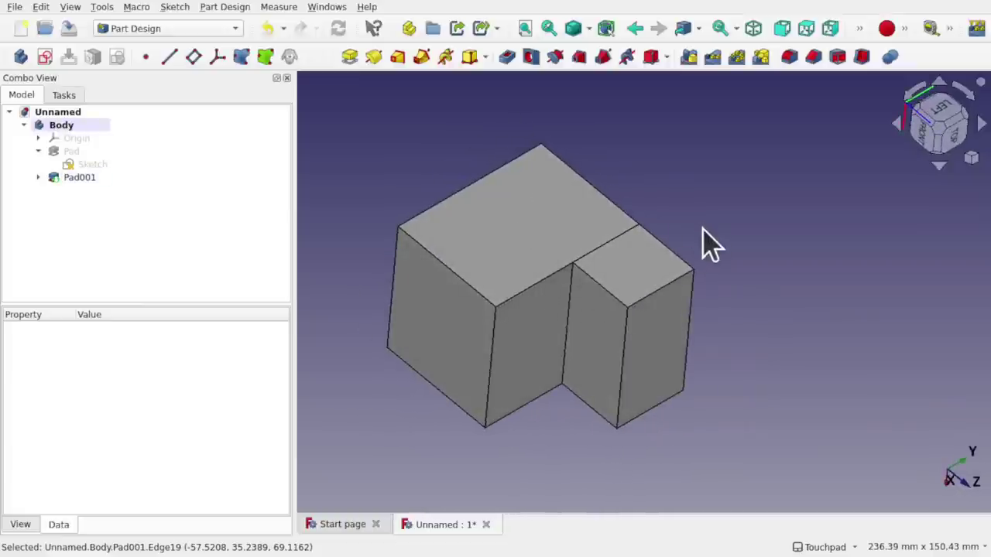
pyautogui.click(541, 282)
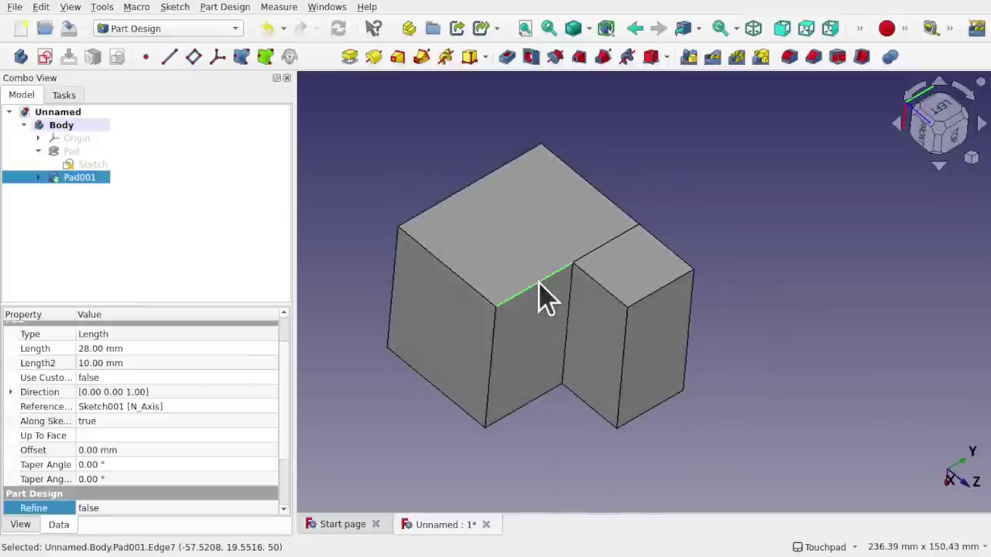
pyautogui.click(791, 60)
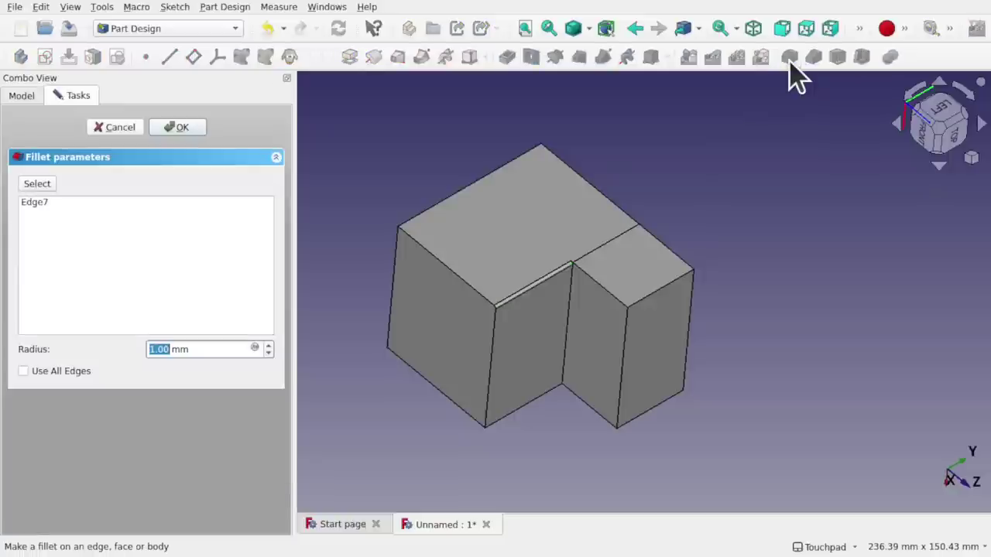
pyautogui.click(269, 345)
pyautogui.click(269, 345)
pyautogui.click(268, 346)
pyautogui.click(269, 345)
pyautogui.click(269, 345)
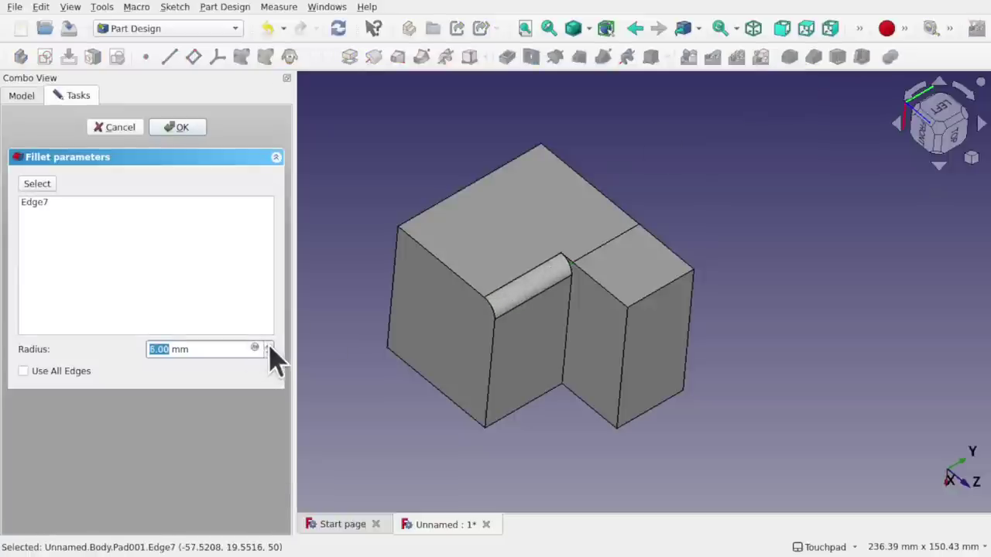
pyautogui.click(178, 128)
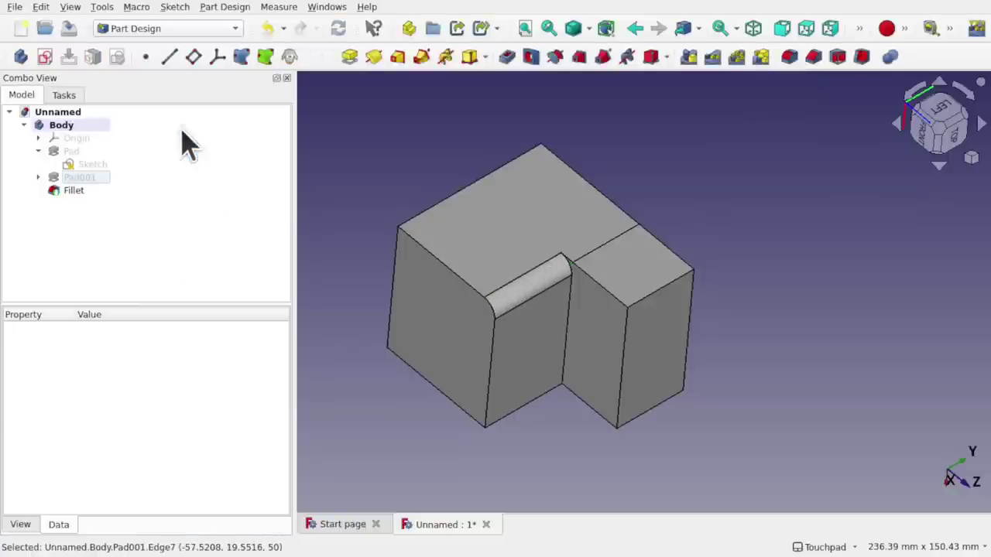
# Step: Add a second 6 mm fillet, Fillet001, on the notch's adjoining inner edge Edge18
pyautogui.click(609, 302)
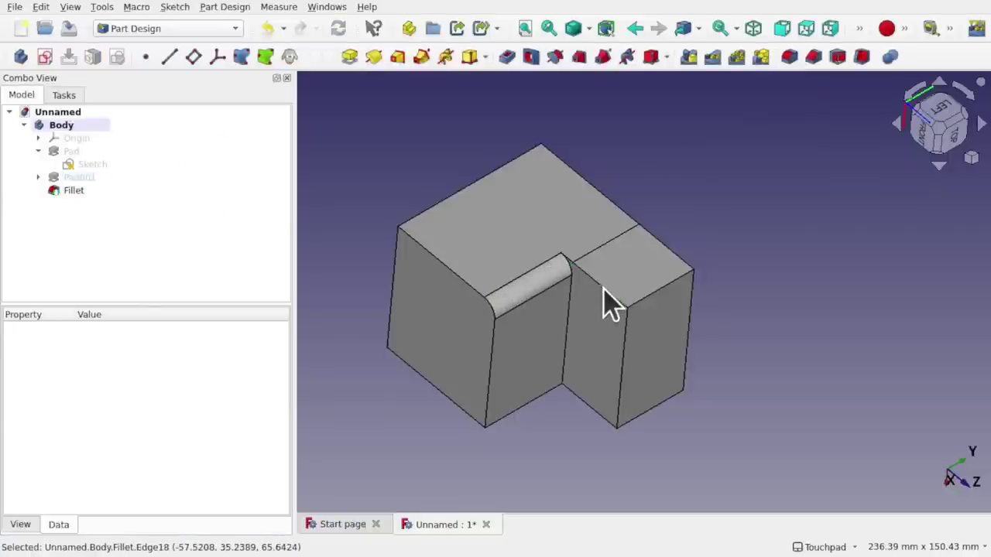
pyautogui.click(789, 57)
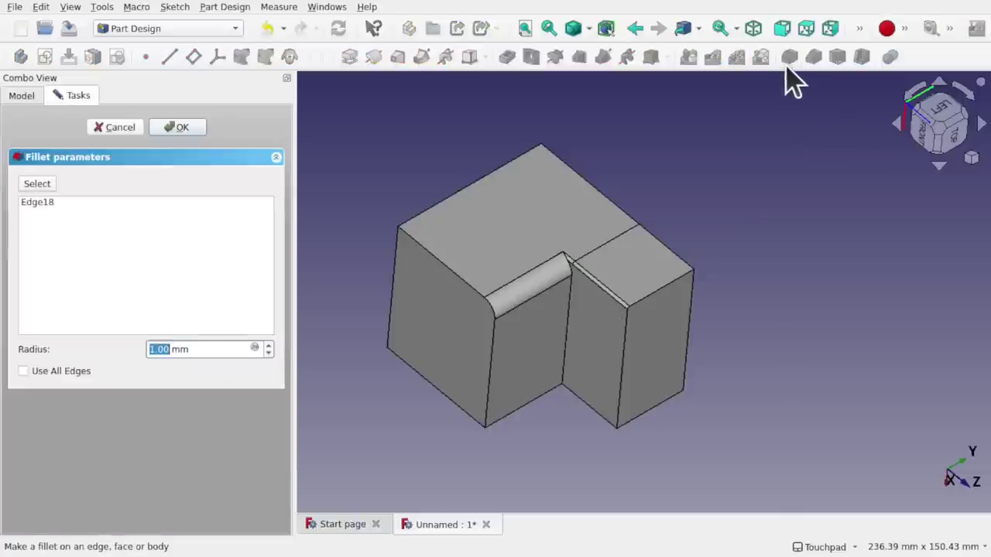
pyautogui.click(269, 346)
pyautogui.click(269, 346)
pyautogui.click(268, 346)
pyautogui.click(269, 346)
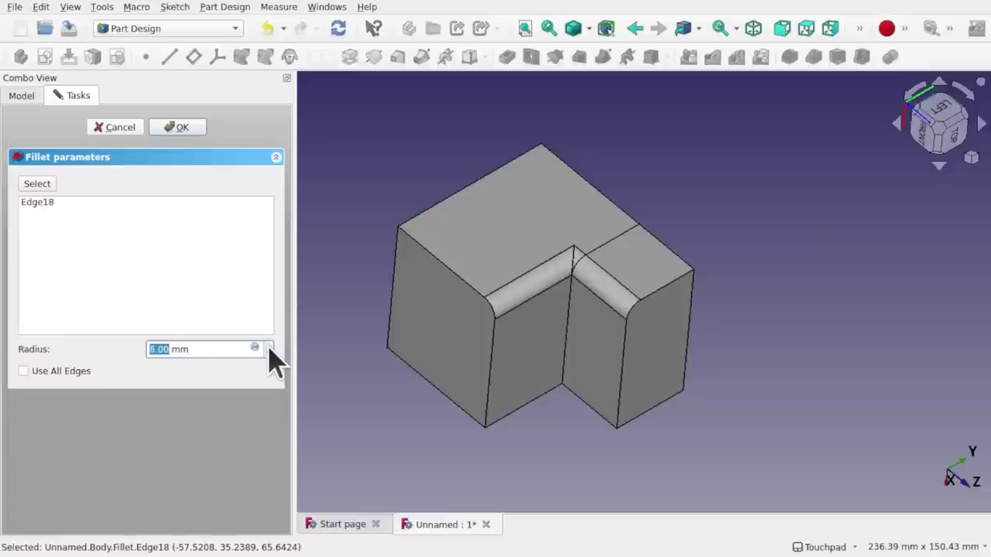
pyautogui.click(181, 130)
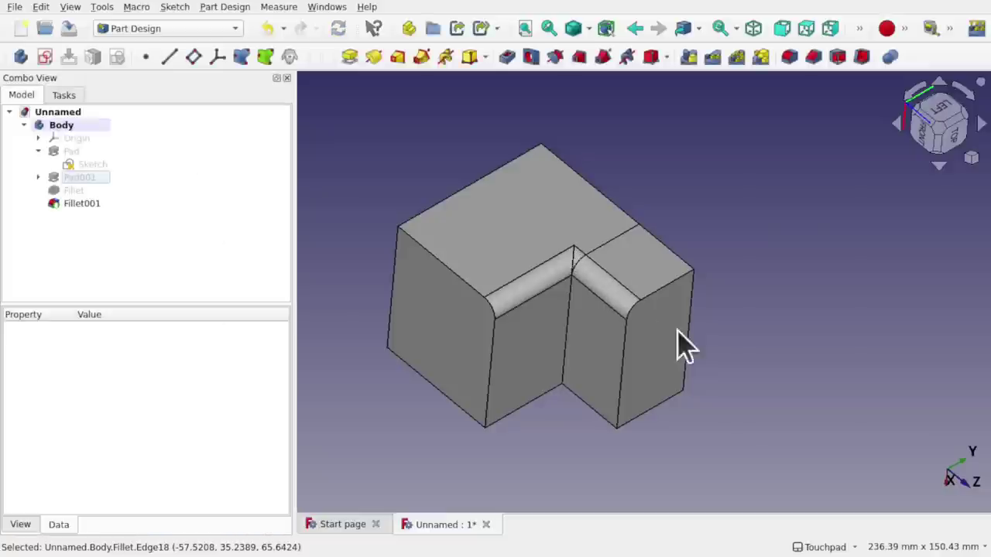
pyautogui.keyDown('alt'); pyautogui.moveTo(681, 348); pyautogui.dragTo(580, 279); pyautogui.keyUp('alt')
# Step: Delete Fillet001 and then the original Fillet from the model tree
pyautogui.scroll(4, 582, 286)
pyautogui.keyDown('alt'); pyautogui.moveTo(671, 283); pyautogui.dragTo(547, 215); pyautogui.keyUp('alt')
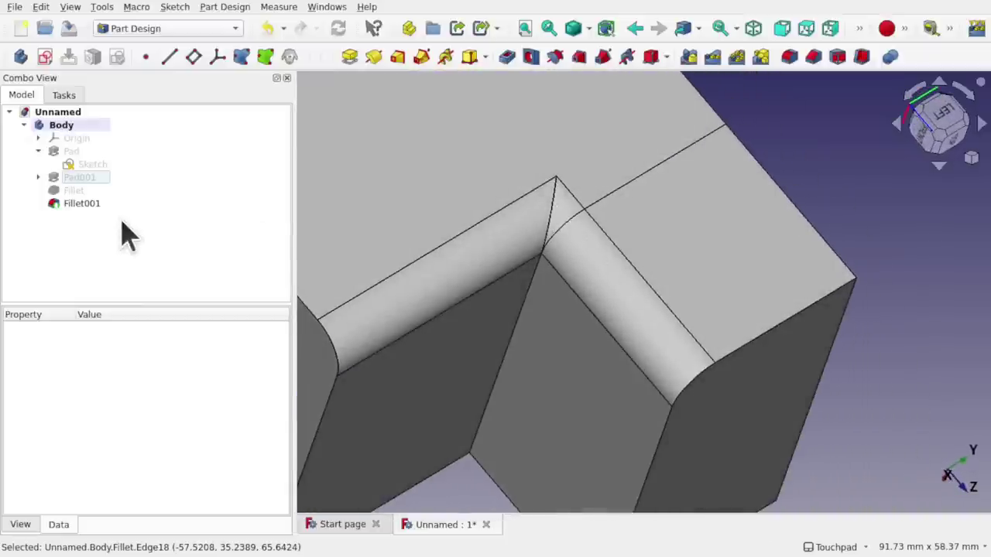
pyautogui.click(91, 209)
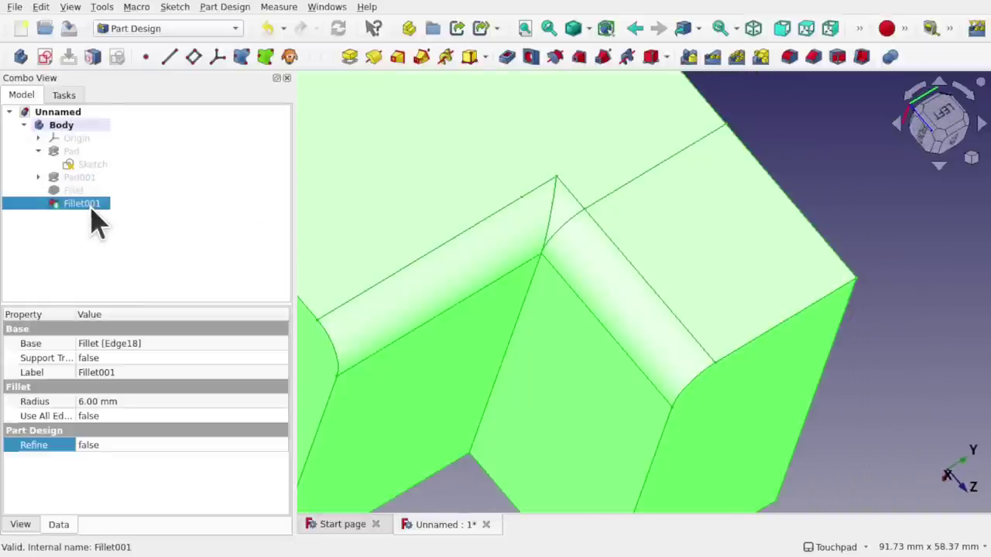
pyautogui.press('Delete')
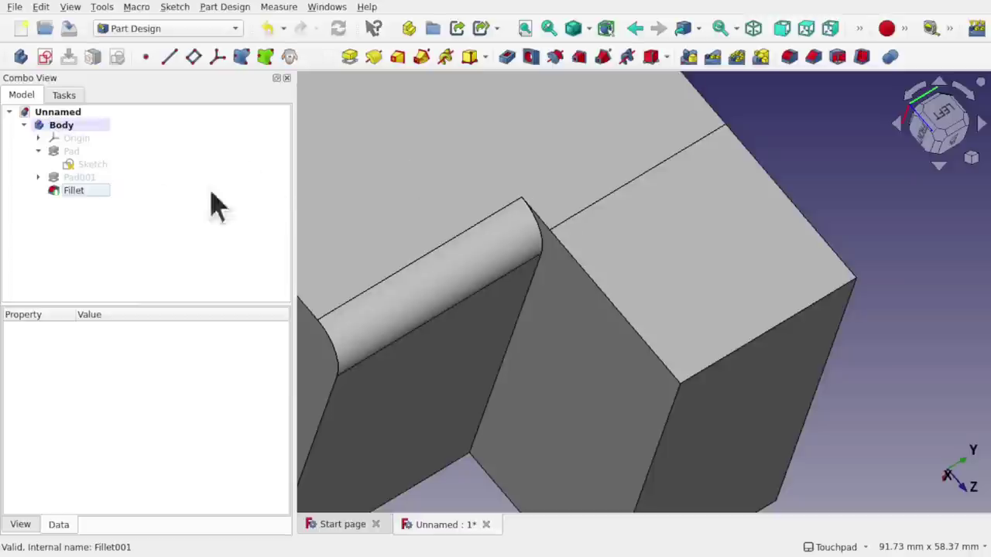
pyautogui.click(99, 192)
pyautogui.press('Delete')
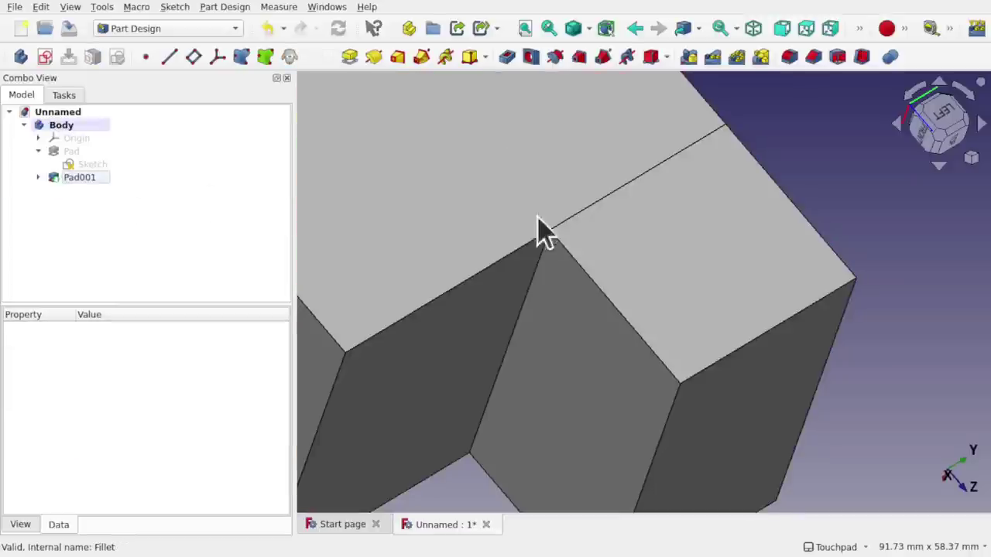
pyautogui.scroll(-5, 545, 222)
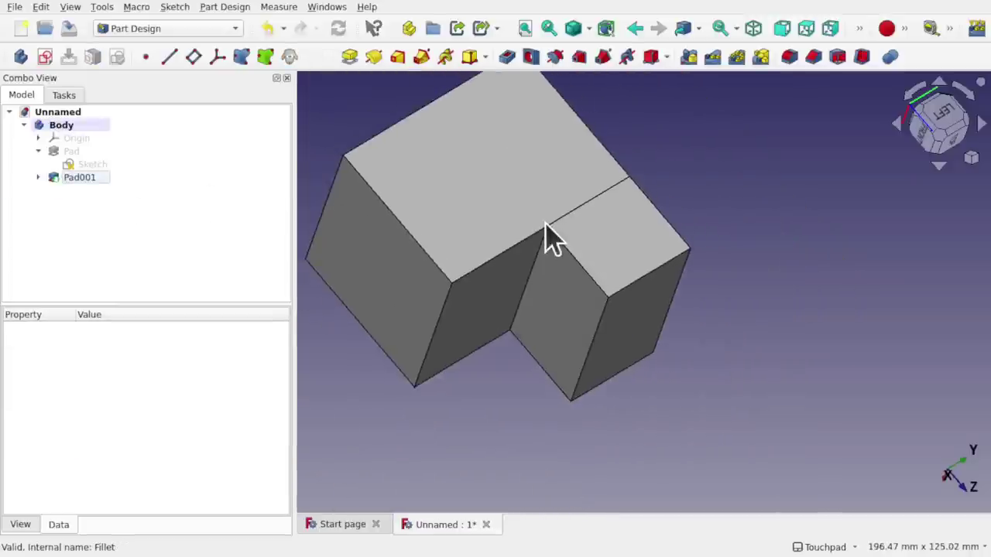
pyautogui.keyDown('alt'); pyautogui.moveTo(546, 222); pyautogui.dragTo(573, 186); pyautogui.keyUp('alt')
pyautogui.scroll(3, 565, 214)
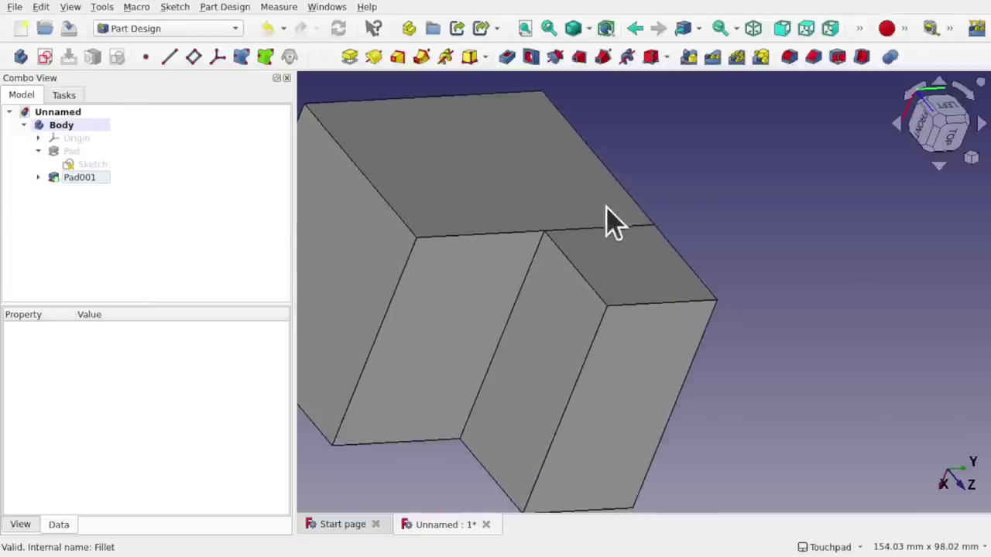
pyautogui.keyDown('alt'); pyautogui.moveTo(609, 216); pyautogui.dragTo(580, 252); pyautogui.keyUp('alt')
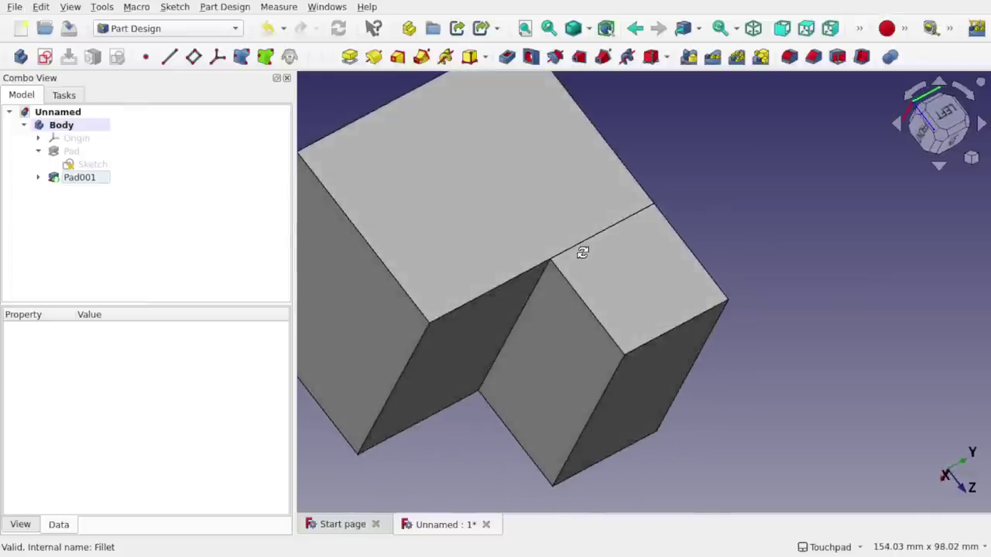
# Step: Set Pad001's Refine property to true and recompute to clear the top-face seam
pyautogui.click(97, 182)
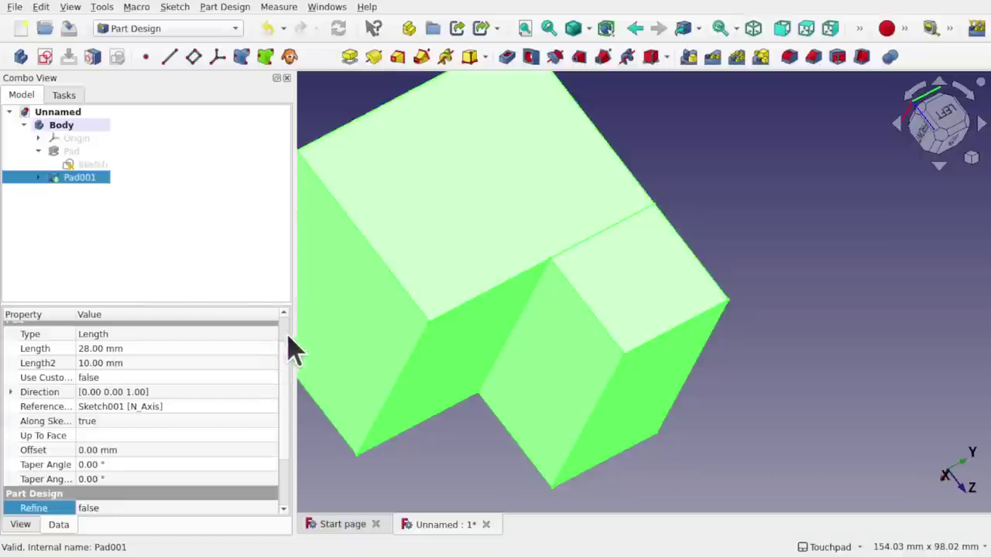
pyautogui.scroll(1, 289, 338)
pyautogui.scroll(-3, 289, 348)
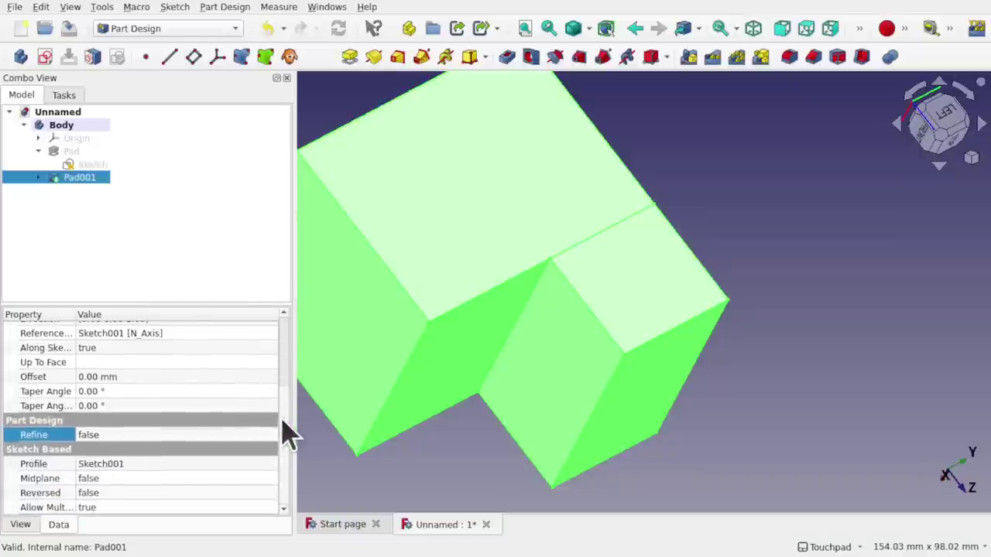
pyautogui.click(122, 436)
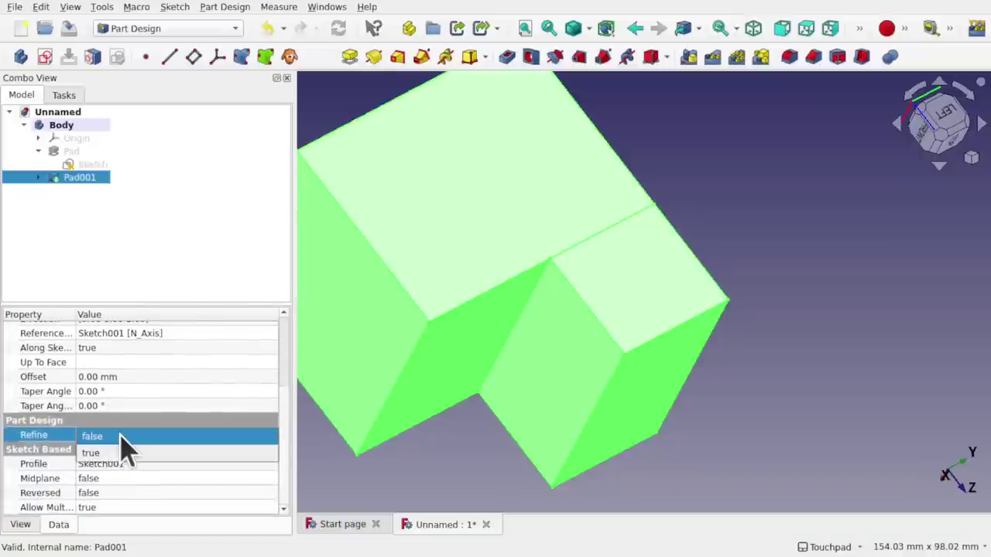
pyautogui.click(118, 453)
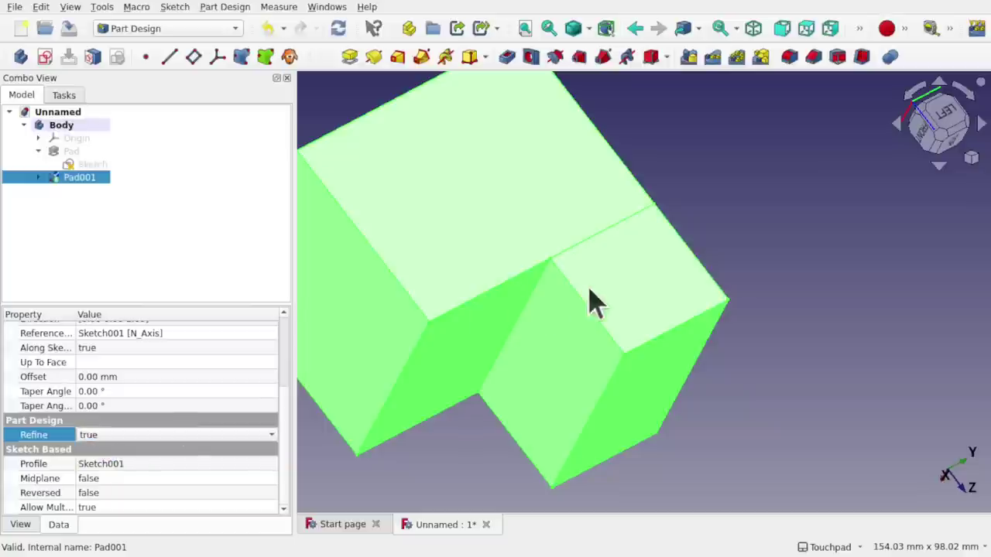
pyautogui.click(759, 213)
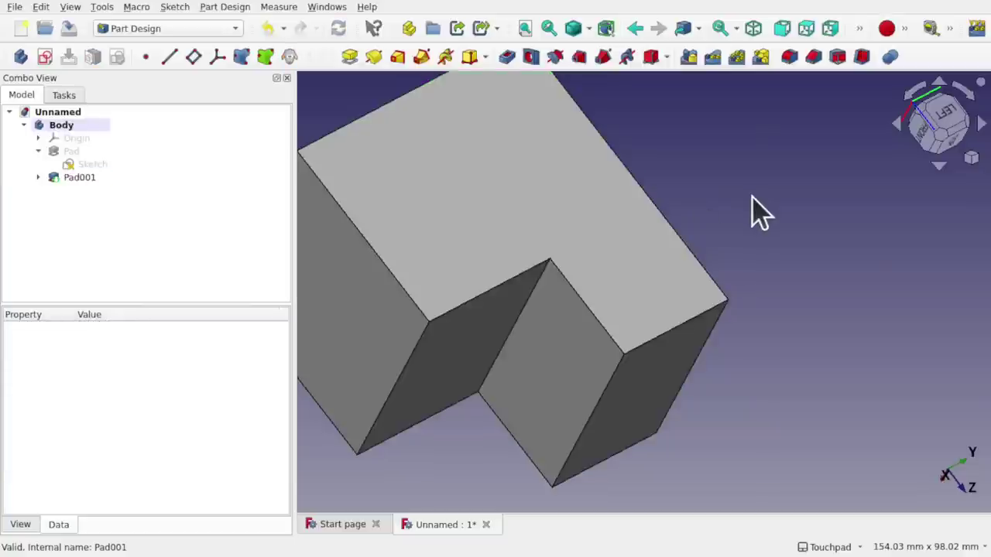
# Step: Fillet both inner notch edges, Edge10 and Edge12, in one 6 mm Fillet feature
pyautogui.click(505, 292)
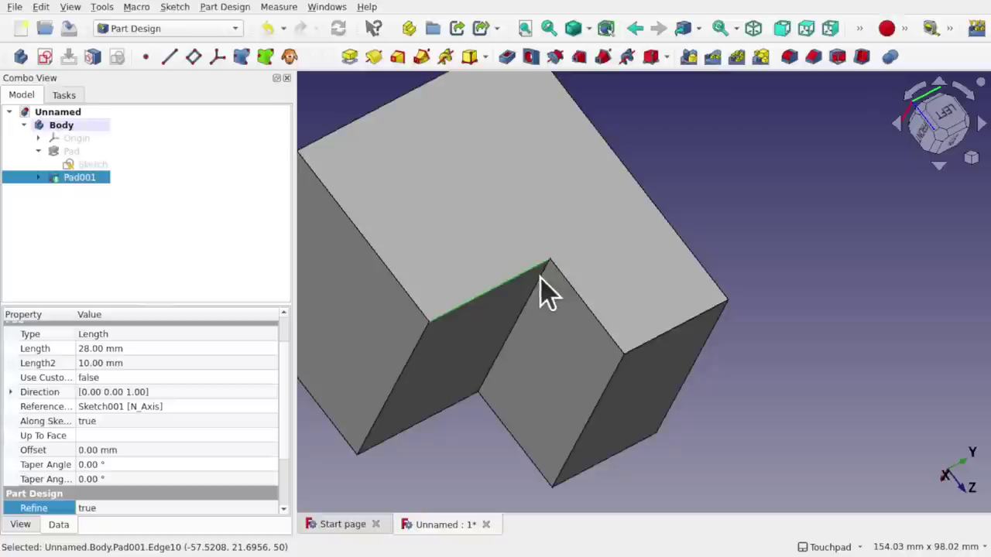
pyautogui.click(791, 58)
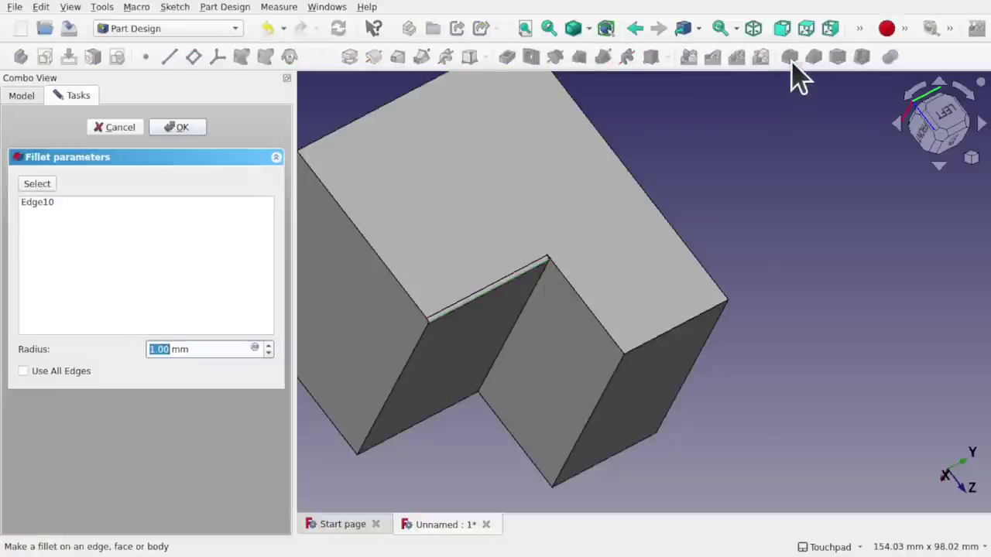
pyautogui.click(269, 346)
pyautogui.click(269, 346)
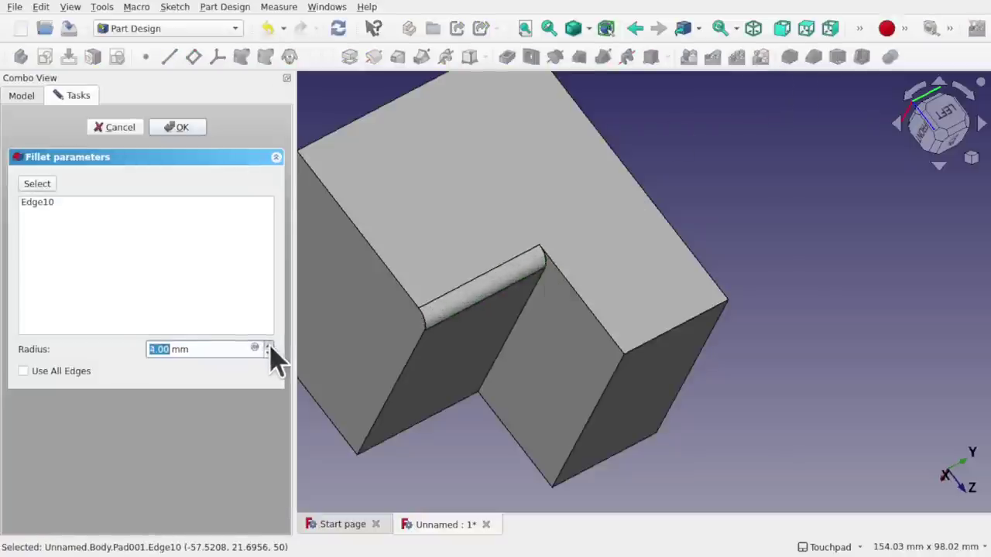
pyautogui.click(269, 346)
pyautogui.click(269, 347)
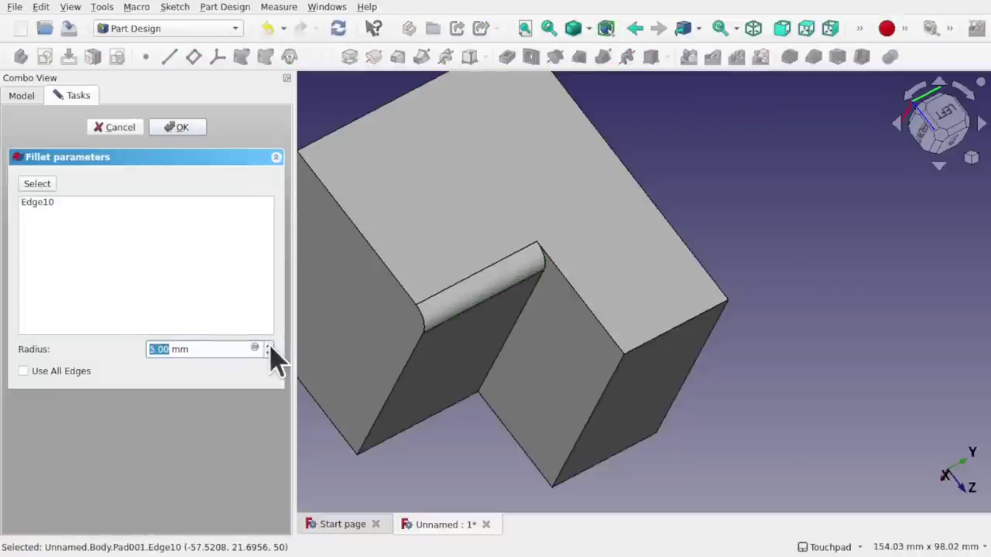
pyautogui.click(37, 186)
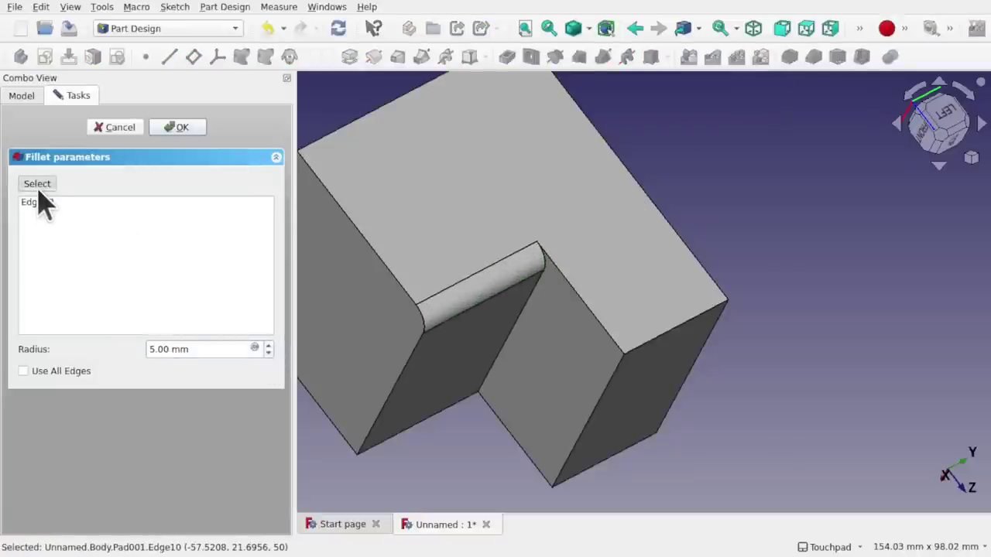
pyautogui.click(613, 342)
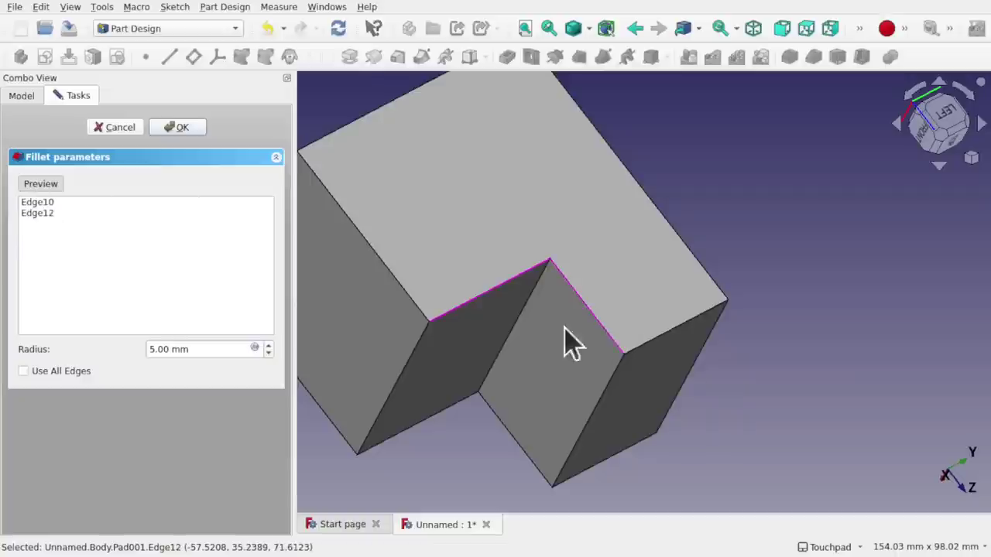
pyautogui.click(268, 345)
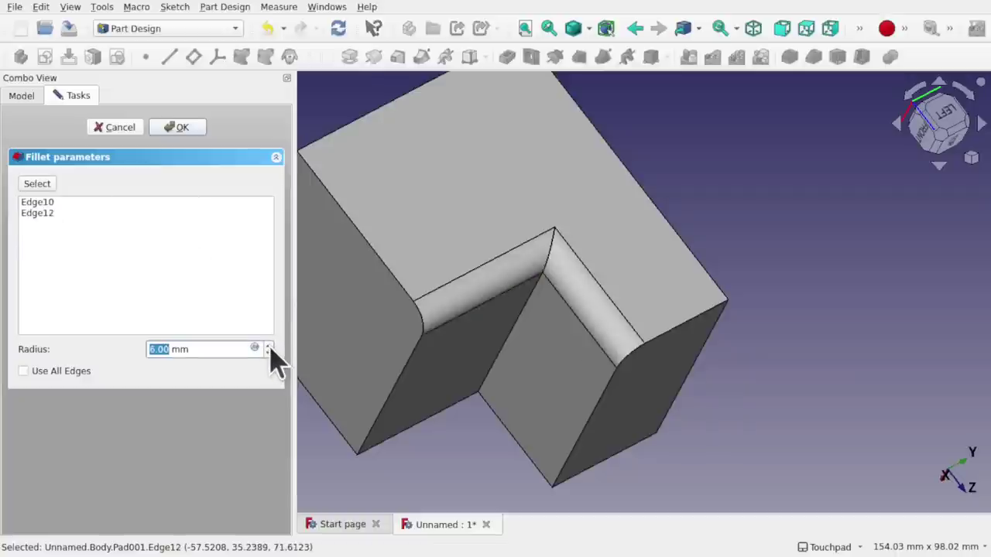
pyautogui.keyDown('alt'); pyautogui.moveTo(642, 309); pyautogui.dragTo(619, 247); pyautogui.keyUp('alt')
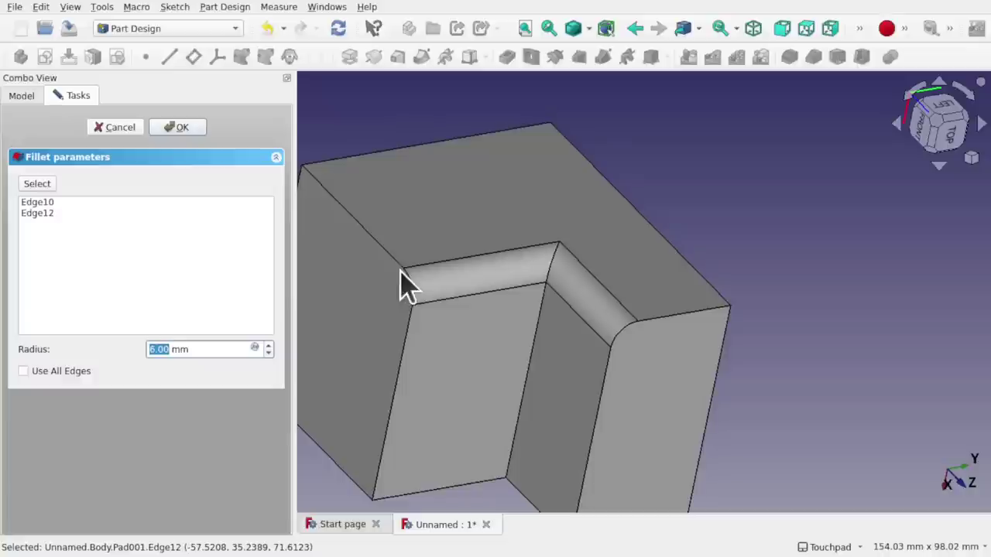
pyautogui.keyDown('alt'); pyautogui.moveTo(612, 296); pyautogui.dragTo(567, 335); pyautogui.keyUp('alt')
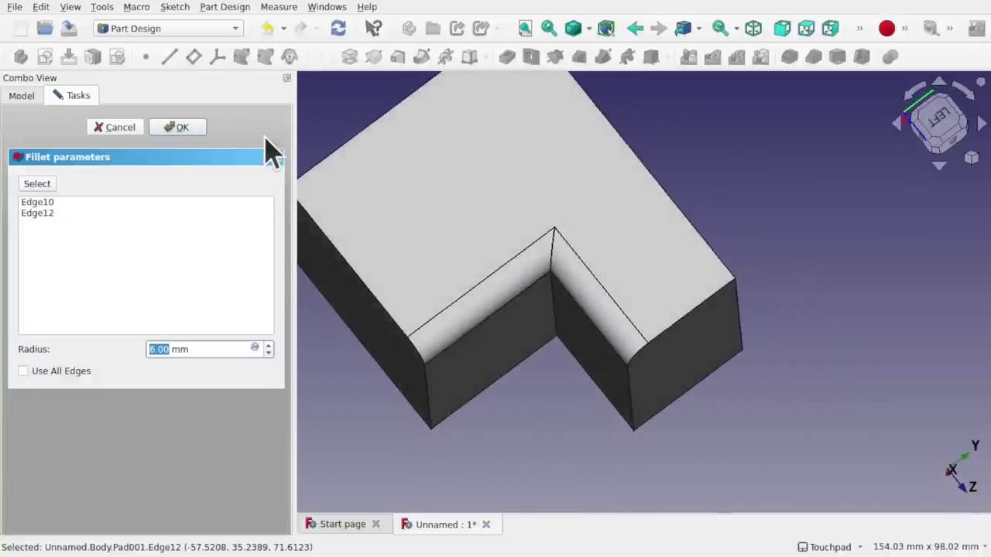
pyautogui.click(180, 128)
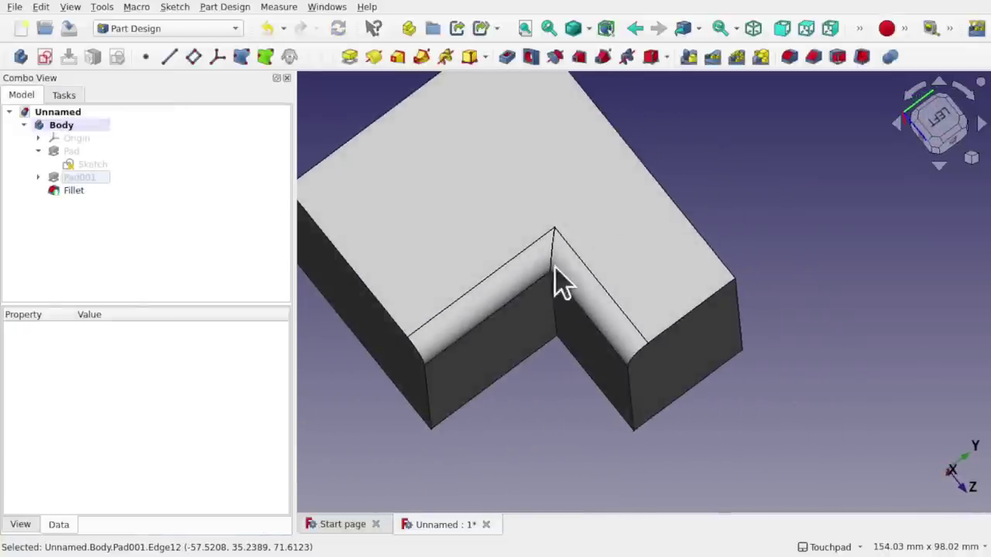
# Step: Delete the Fillet, Pad001 and Sketch001 features from the model tree
pyautogui.keyDown('alt'); pyautogui.moveTo(606, 261); pyautogui.dragTo(519, 285); pyautogui.keyUp('alt')
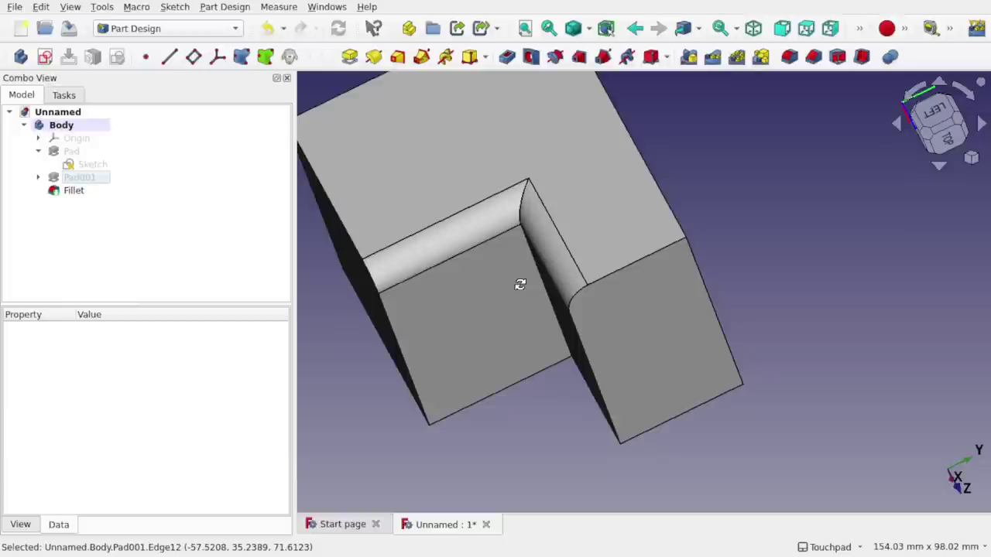
pyautogui.keyDown('alt'); pyautogui.moveTo(519, 285); pyautogui.dragTo(511, 281); pyautogui.keyUp('alt')
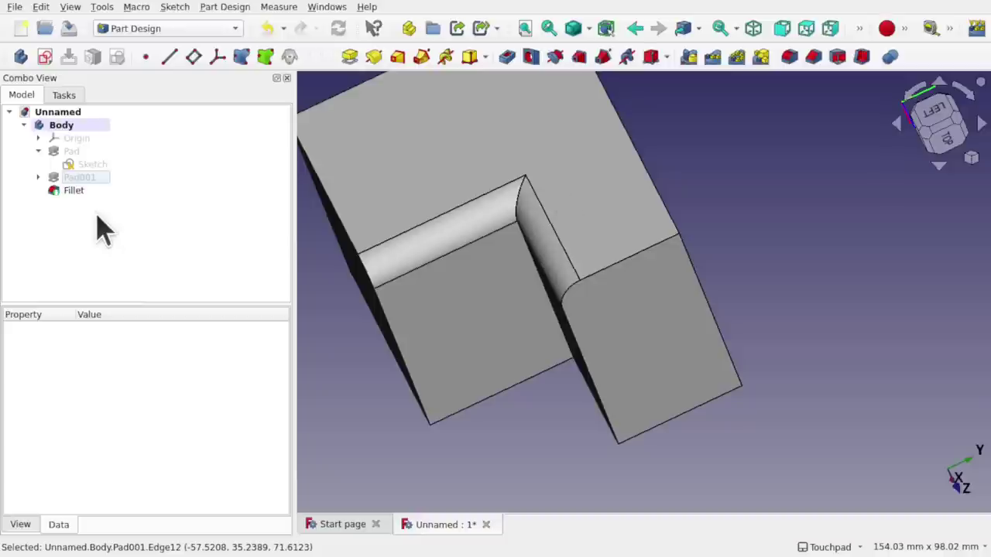
pyautogui.click(73, 191)
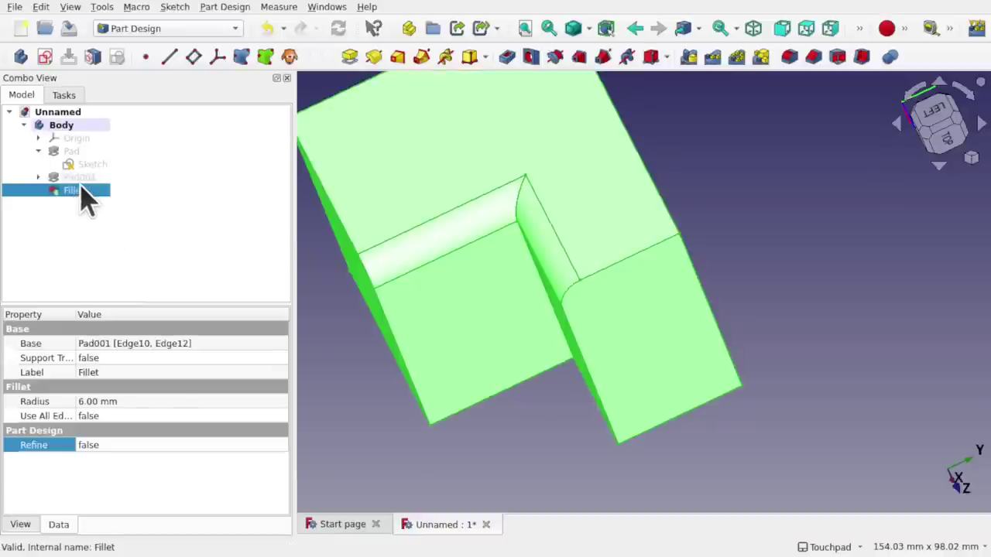
pyautogui.keyDown('ctrl'); pyautogui.click(76, 181); pyautogui.keyUp('ctrl')
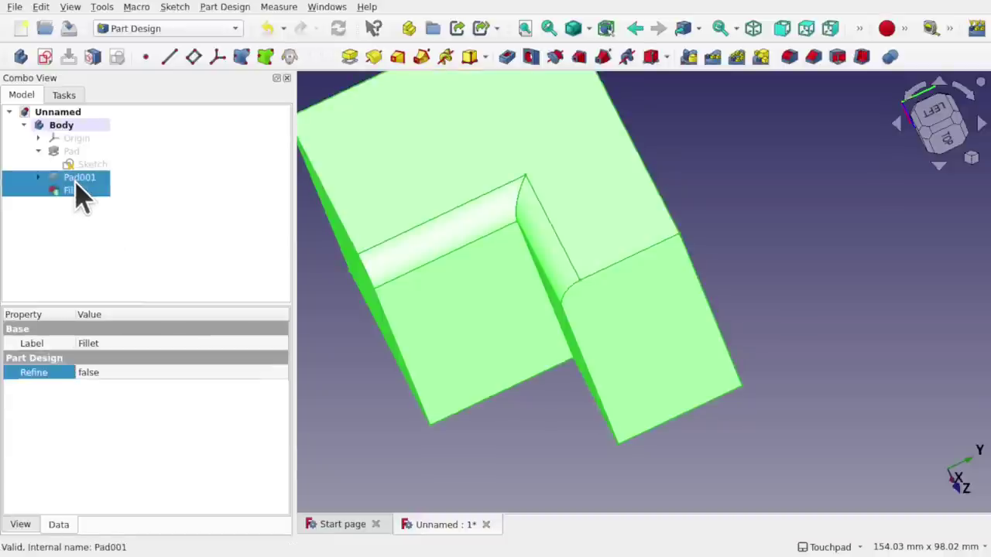
pyautogui.press('Delete')
pyautogui.click(75, 180)
pyautogui.press('Delete')
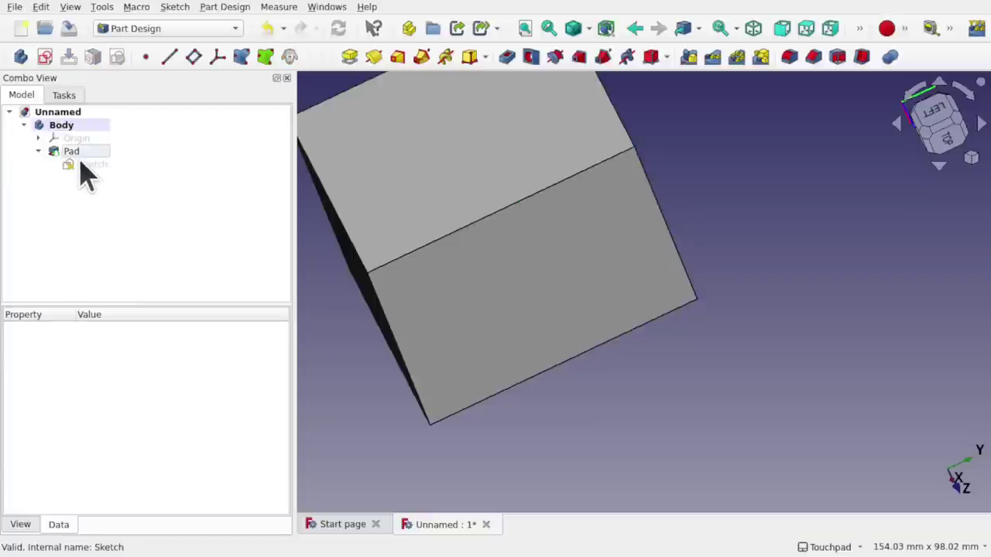
# Step: Delete the original Pad and open the rectangle Sketch for editing
pyautogui.click(82, 164)
pyautogui.click(76, 152)
pyautogui.press('Delete')
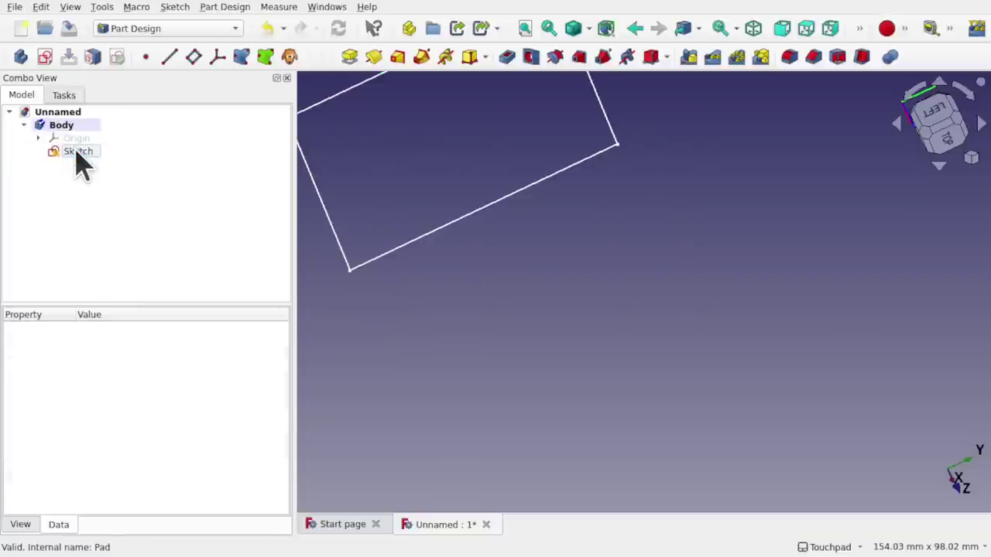
pyautogui.doubleClick(80, 152)
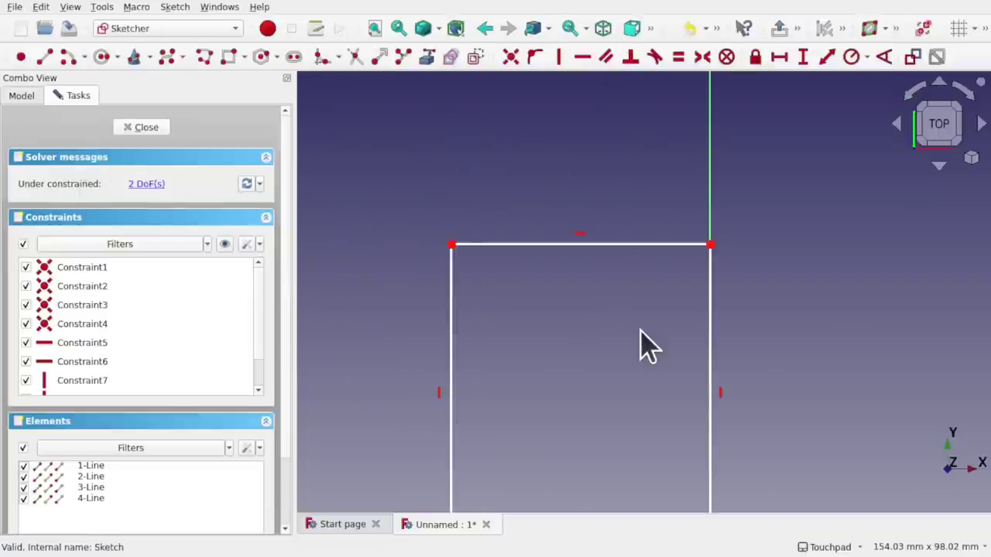
# Step: Box-select and delete the rectangle's four lines
pyautogui.scroll(-5, 641, 332)
pyautogui.moveTo(506, 226)
pyautogui.mouseDown()
pyautogui.moveTo(587, 281)
pyautogui.moveTo(685, 375)
pyautogui.mouseUp()
pyautogui.press('Delete')
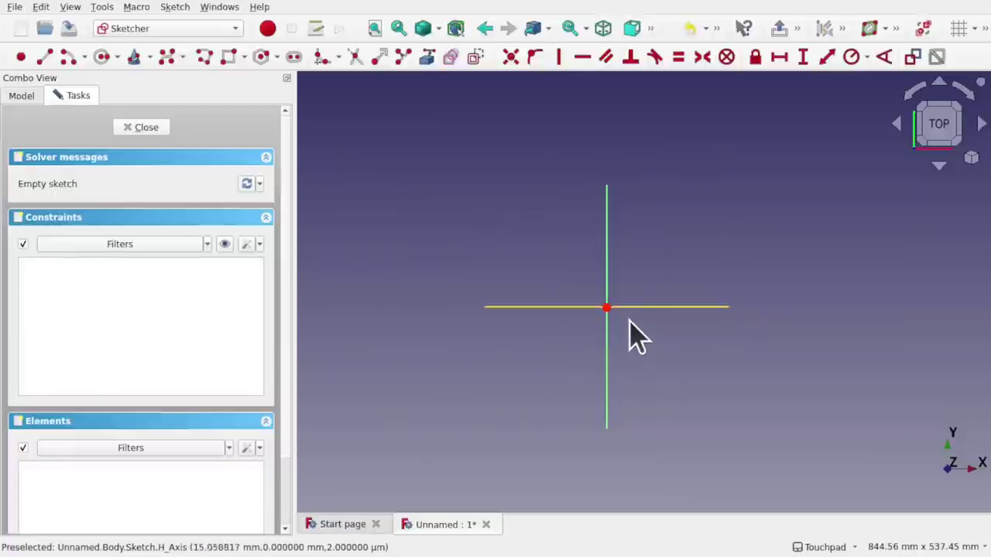
# Step: Start an arc with its centre on the vertical axis, about 85 mm above the origin
pyautogui.scroll(3, 637, 341)
pyautogui.moveTo(635, 345); pyautogui.dragTo(546, 377, button='middle')
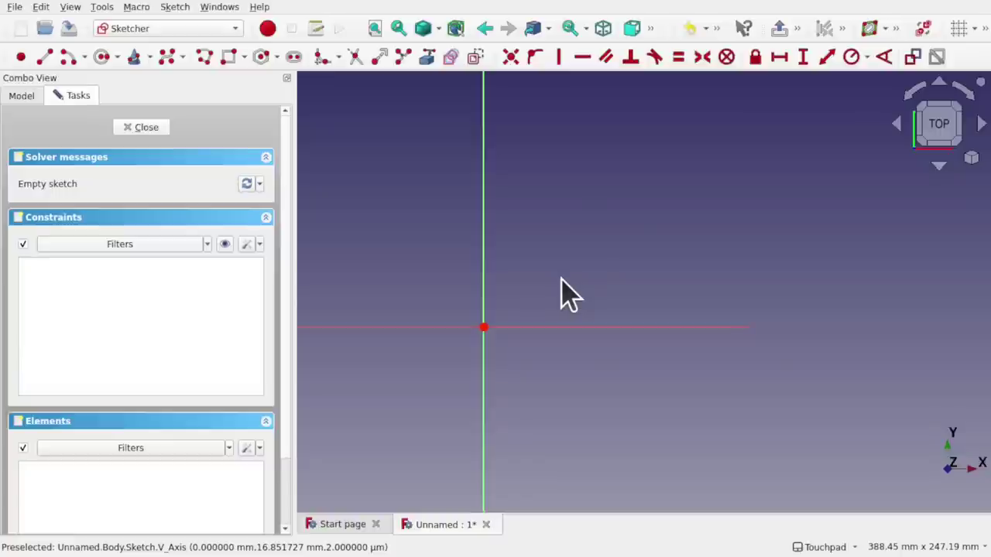
pyautogui.click(67, 61)
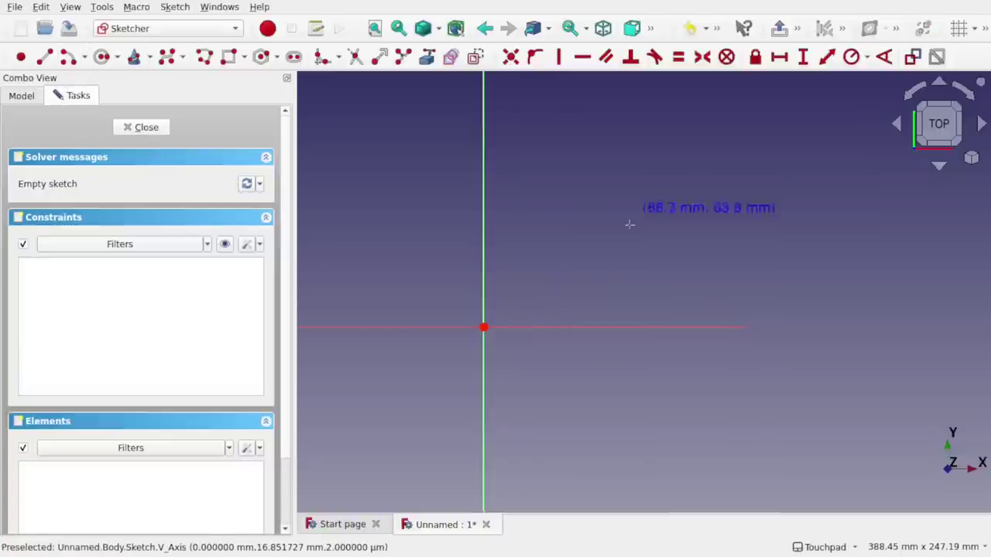
pyautogui.click(484, 171)
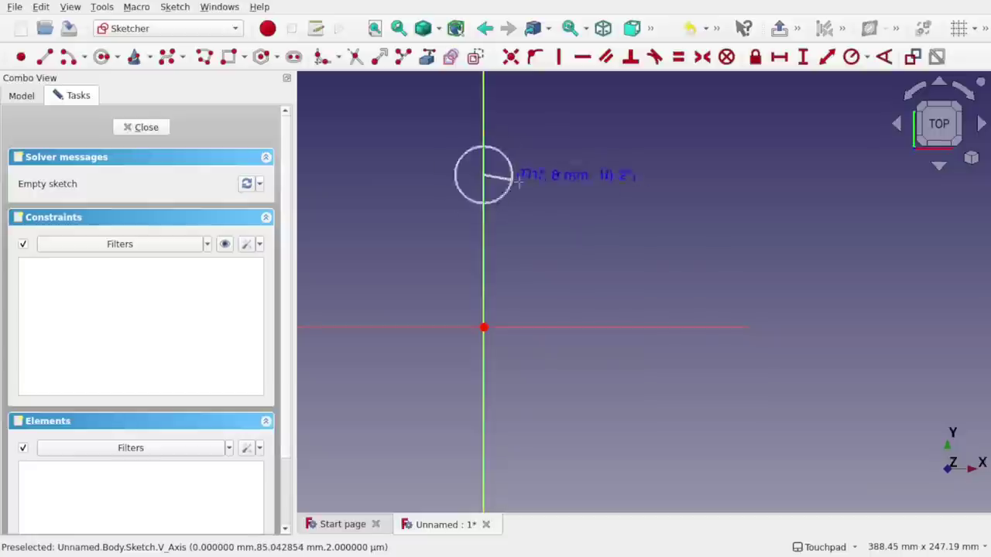
# Step: Draw a quarter arc by end points and rim point from the vertical axis, and begin a polyline at its top
pyautogui.click(569, 229)
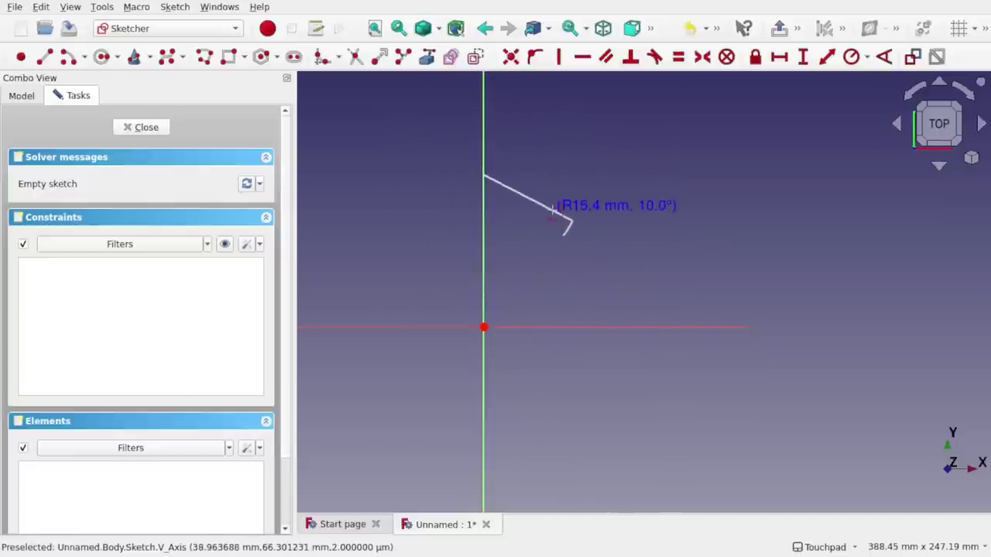
pyautogui.press('Escape')
pyautogui.click(85, 58)
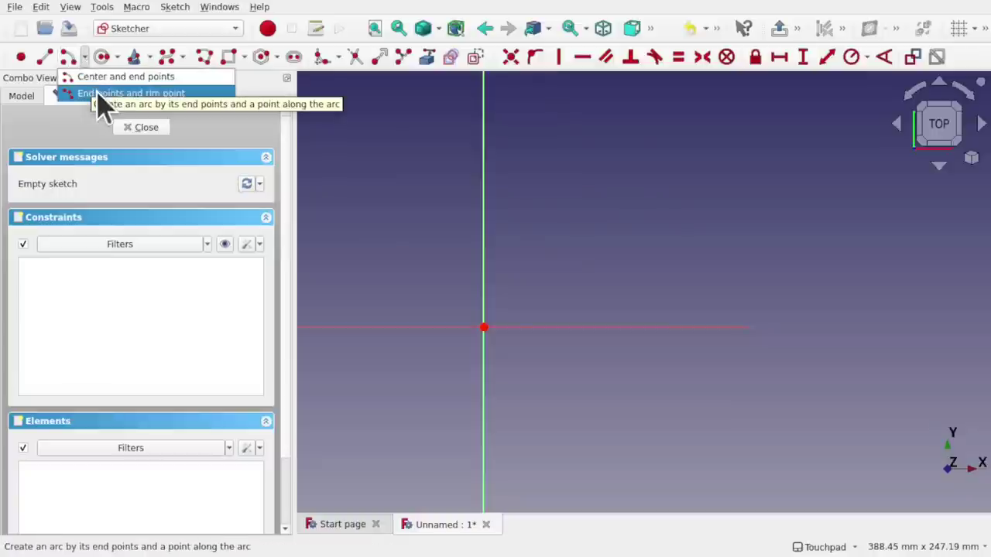
pyautogui.click(98, 93)
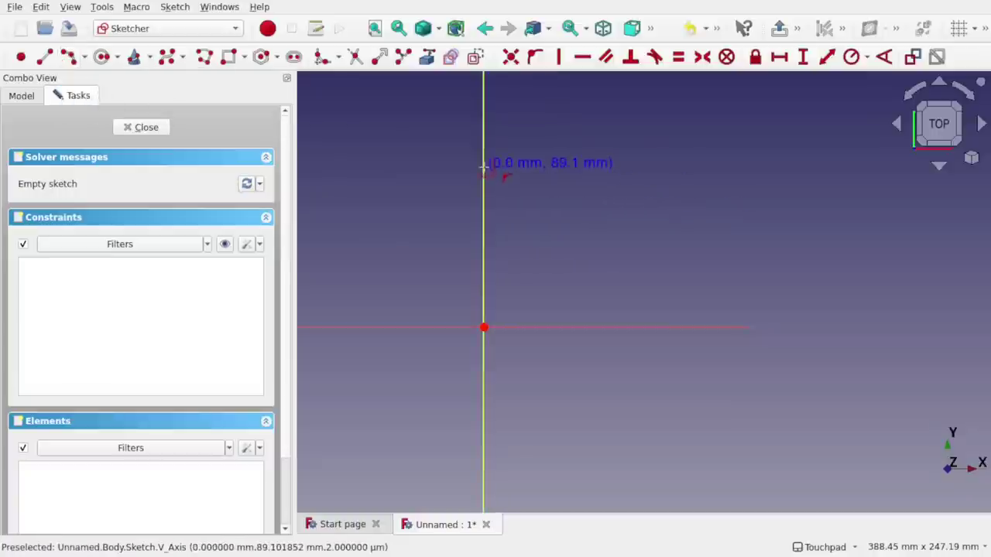
pyautogui.click(574, 231)
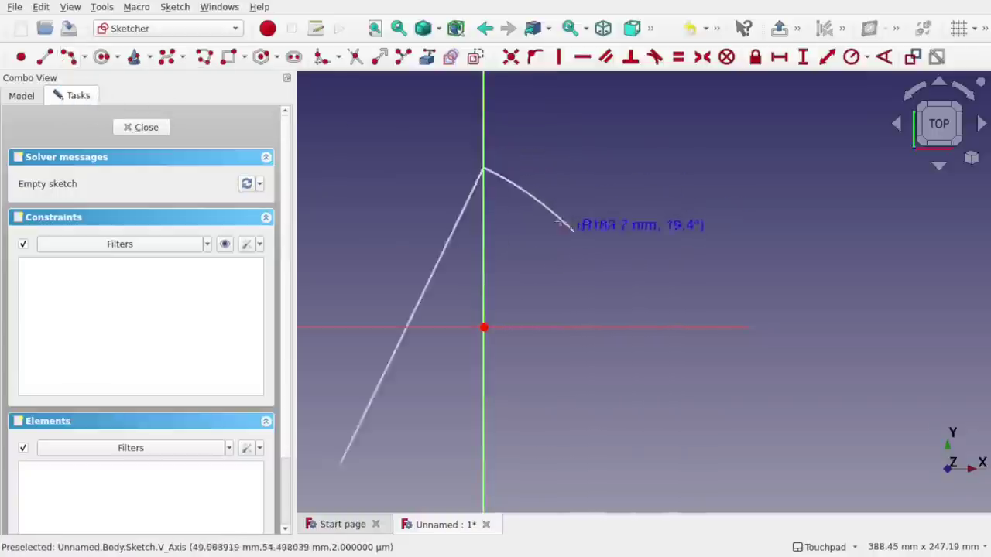
pyautogui.click(549, 183)
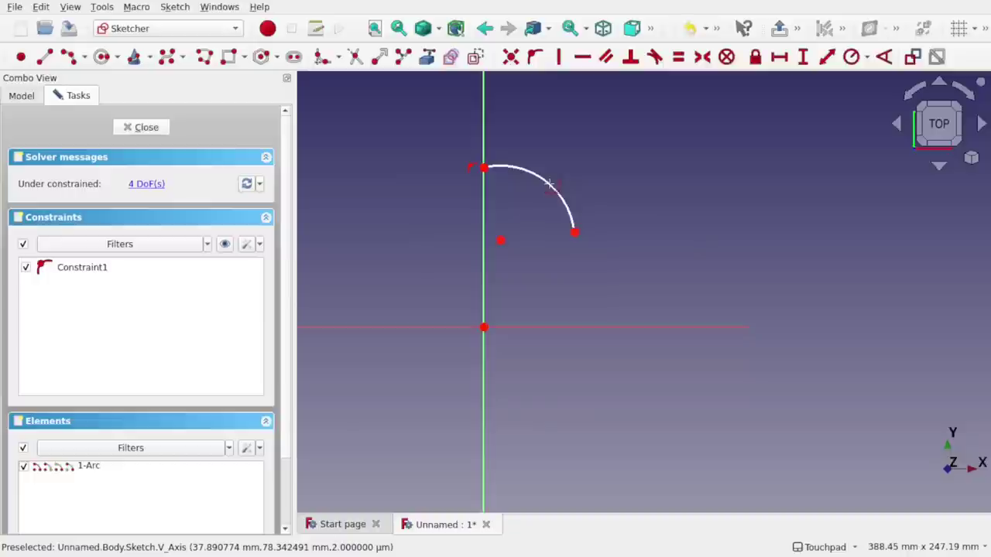
pyautogui.click(45, 57)
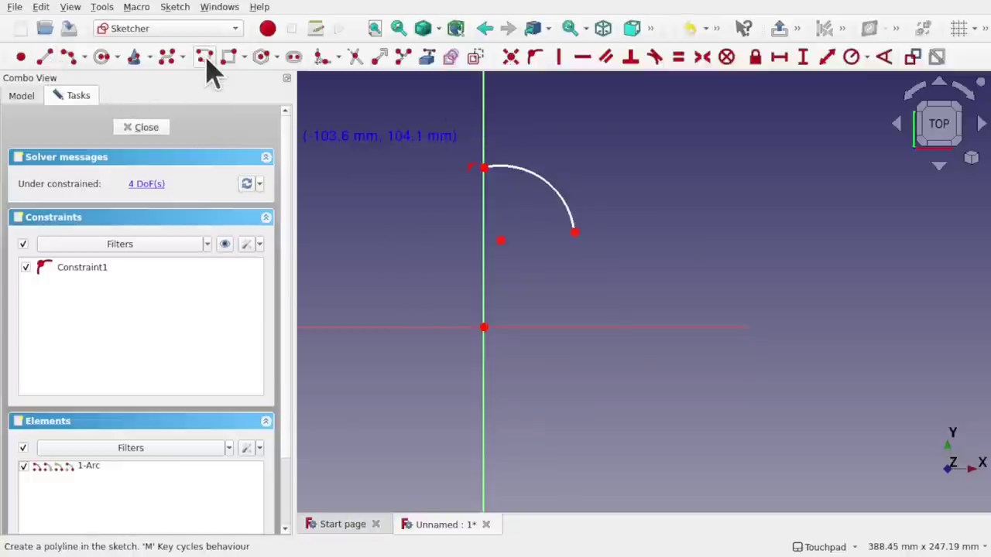
pyautogui.click(484, 168)
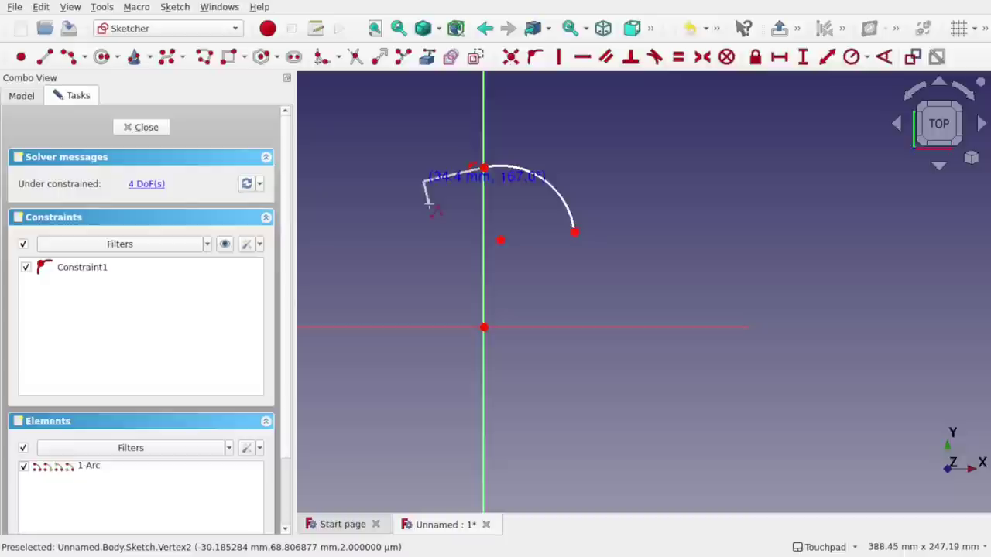
# Step: Close the profile with straight lines down the vertical axis, across the bottom and up to the arc end
pyautogui.press('m')
pyautogui.click(432, 203)
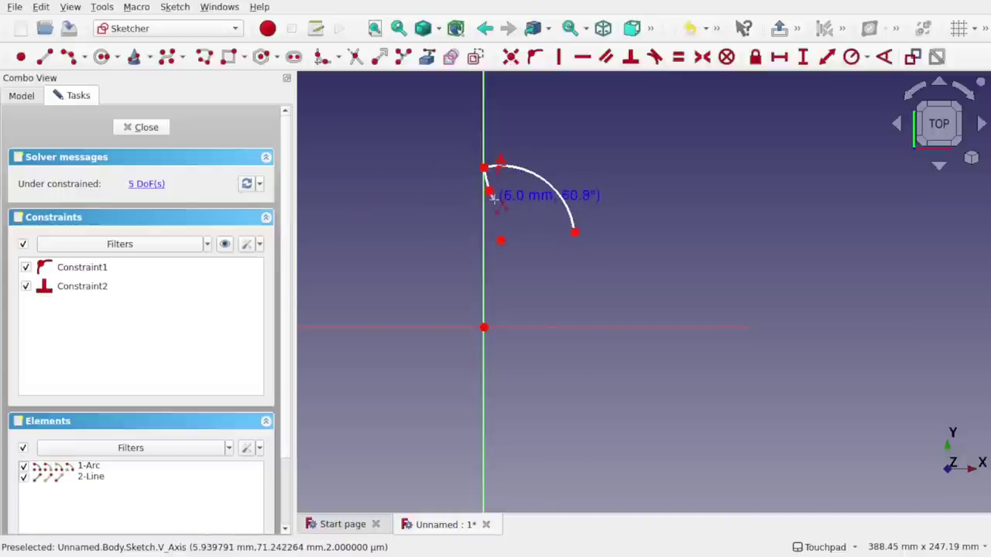
pyautogui.press('BackSpace')
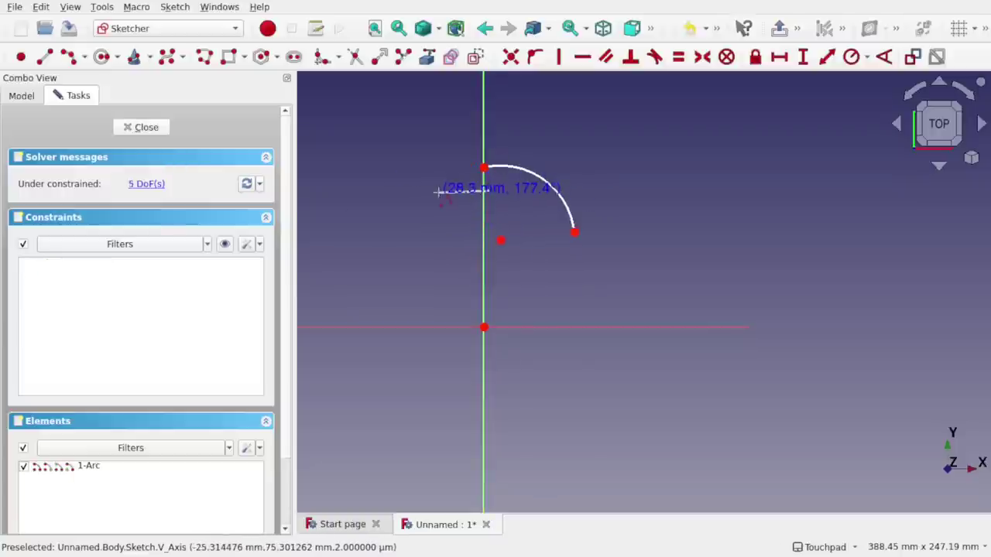
pyautogui.press('m')
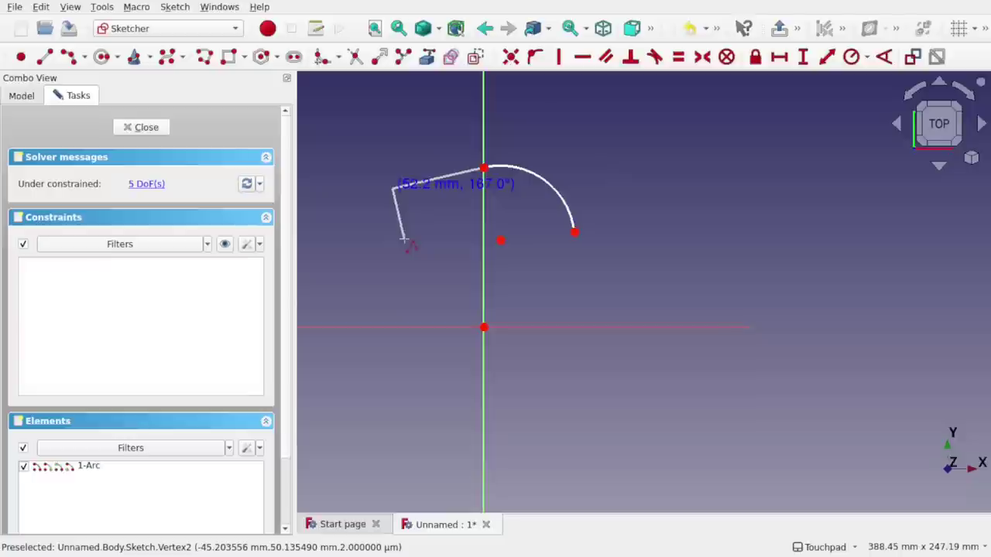
pyautogui.press('m')
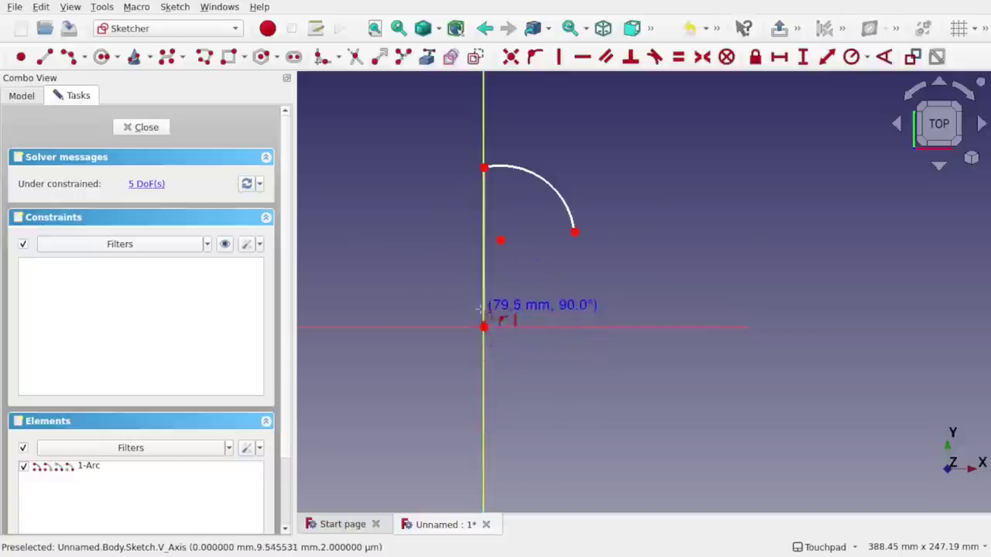
pyautogui.click(483, 413)
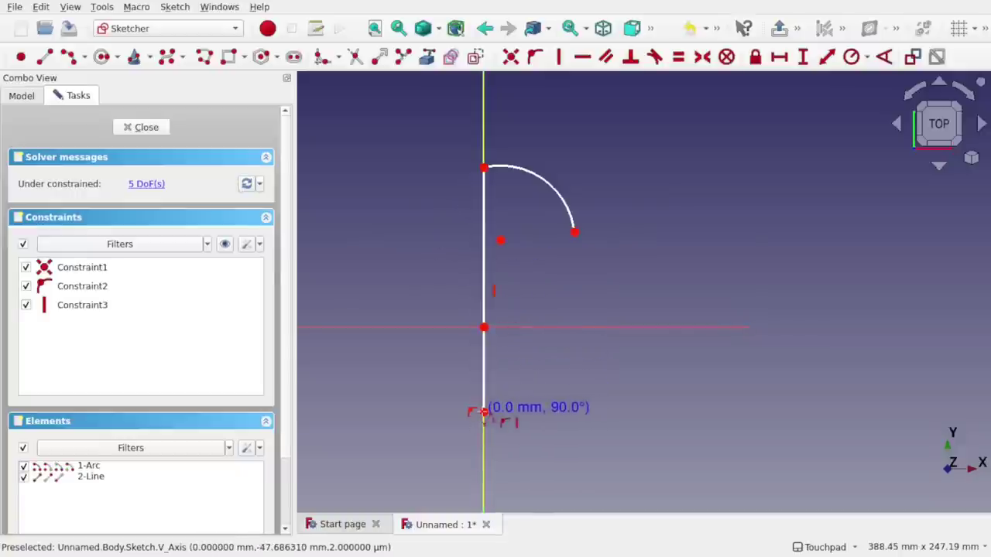
pyautogui.click(574, 413)
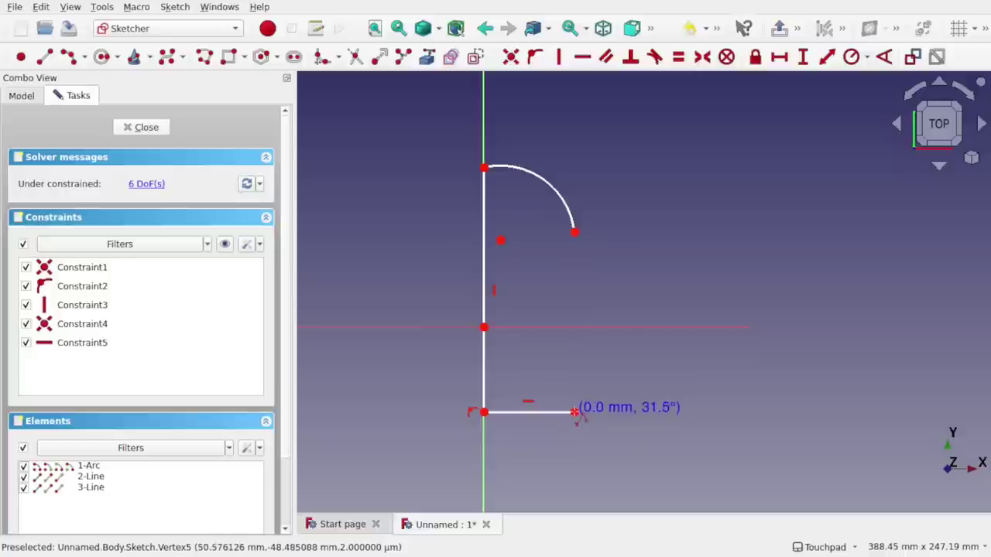
pyautogui.click(575, 231)
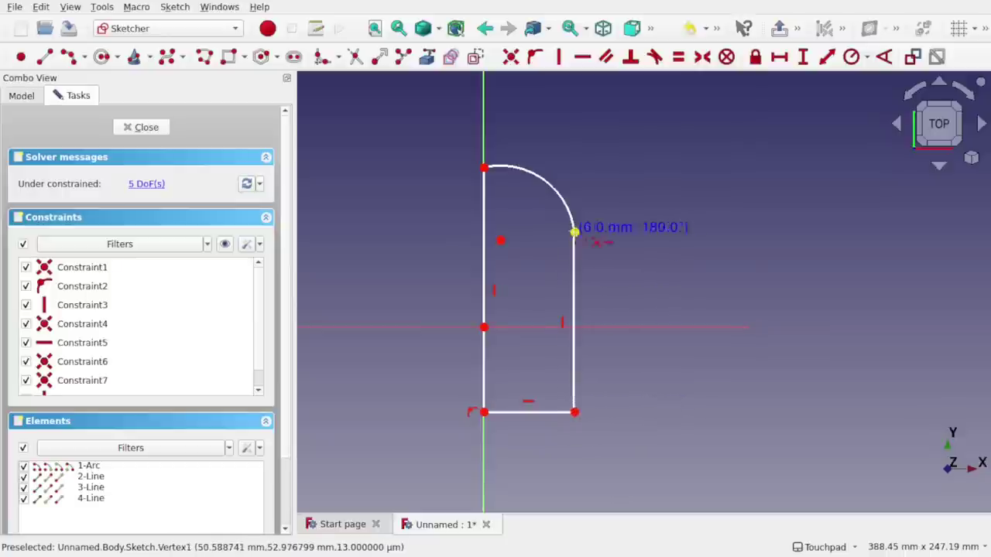
pyautogui.rightClick(649, 299)
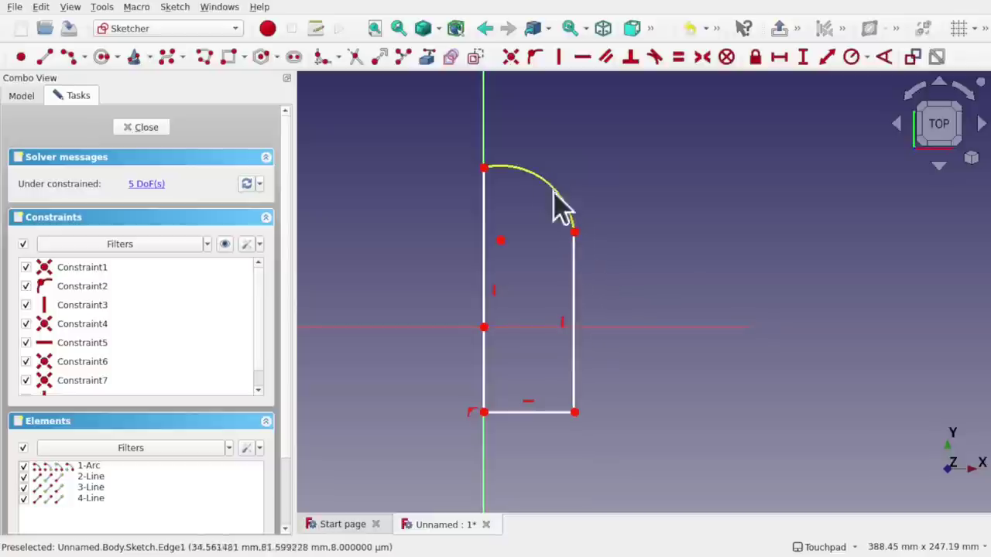
# Step: Close the sketch and pad it 10 mm into a flat plate
pyautogui.click(126, 126)
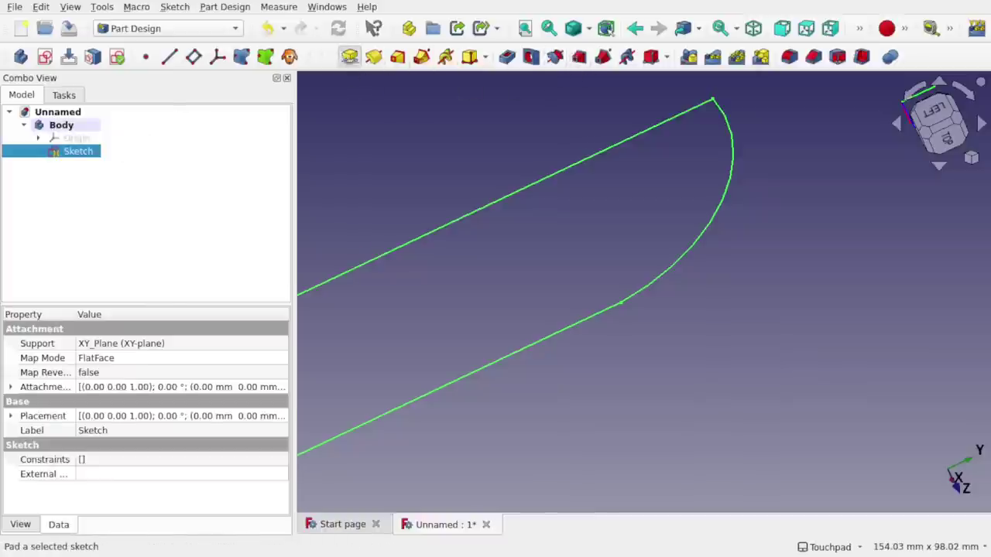
pyautogui.click(350, 57)
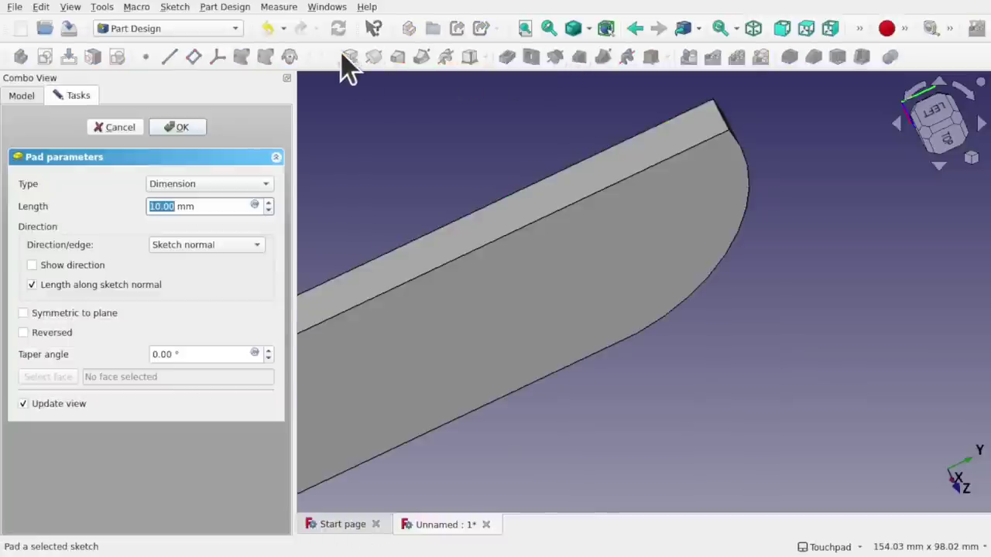
pyautogui.click(183, 128)
# Step: Orbit the plate and select its curved top edge
pyautogui.keyDown('alt'); pyautogui.moveTo(589, 341); pyautogui.dragTo(591, 318); pyautogui.keyUp('alt')
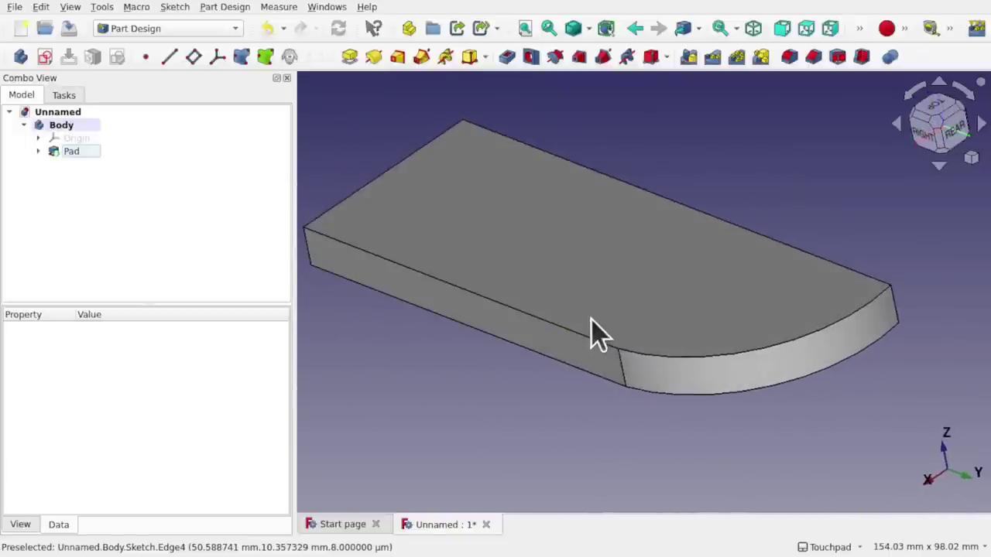
pyautogui.scroll(3, 591, 318)
pyautogui.scroll(-3, 591, 318)
pyautogui.scroll(2, 591, 318)
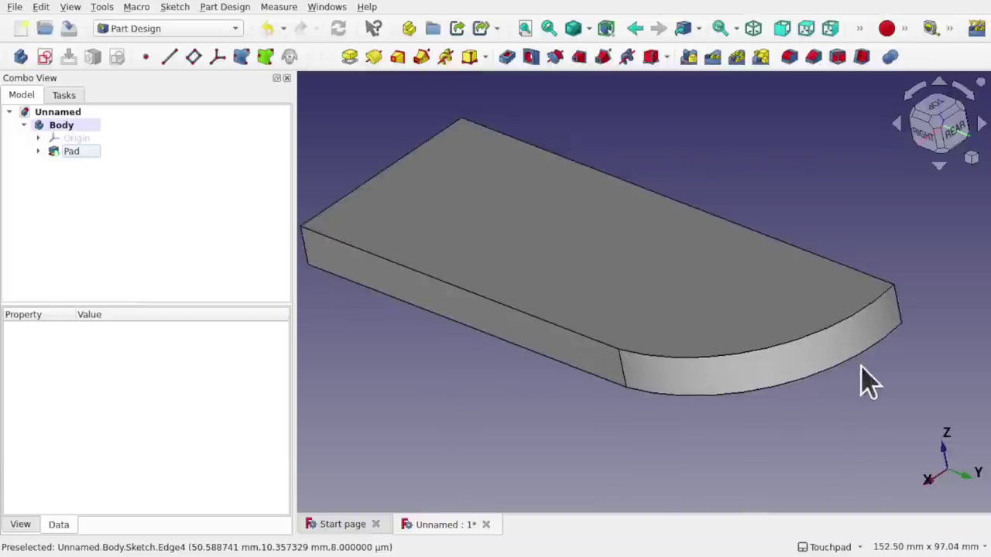
pyautogui.click(809, 340)
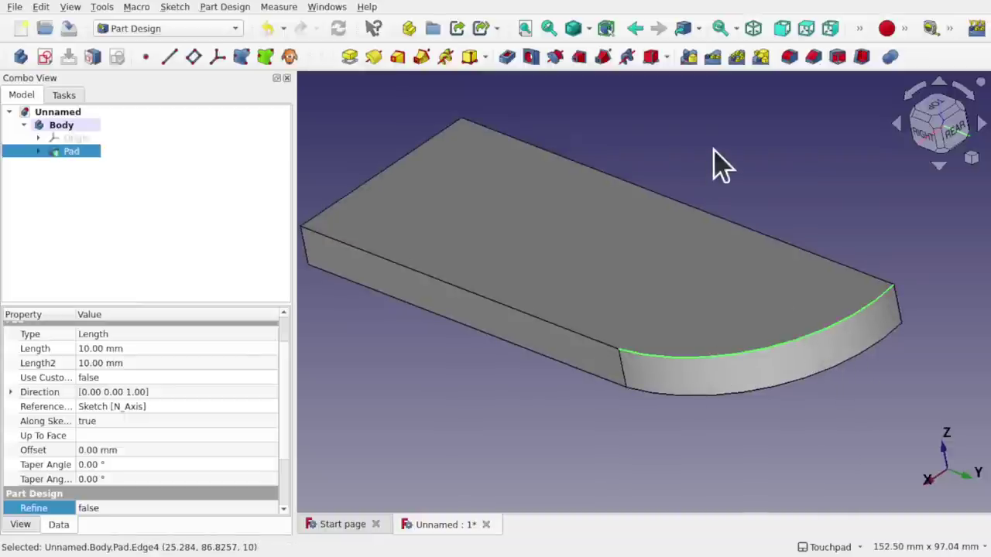
# Step: Try a 1 mm fillet on the curved edge, dismiss the invalid-shape error, and cancel it
pyautogui.click(789, 57)
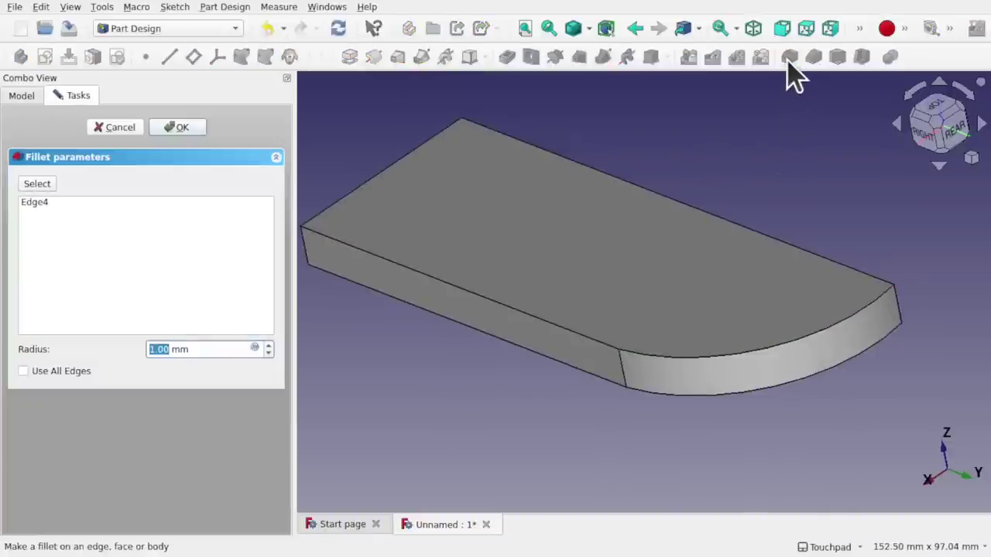
pyautogui.click(180, 128)
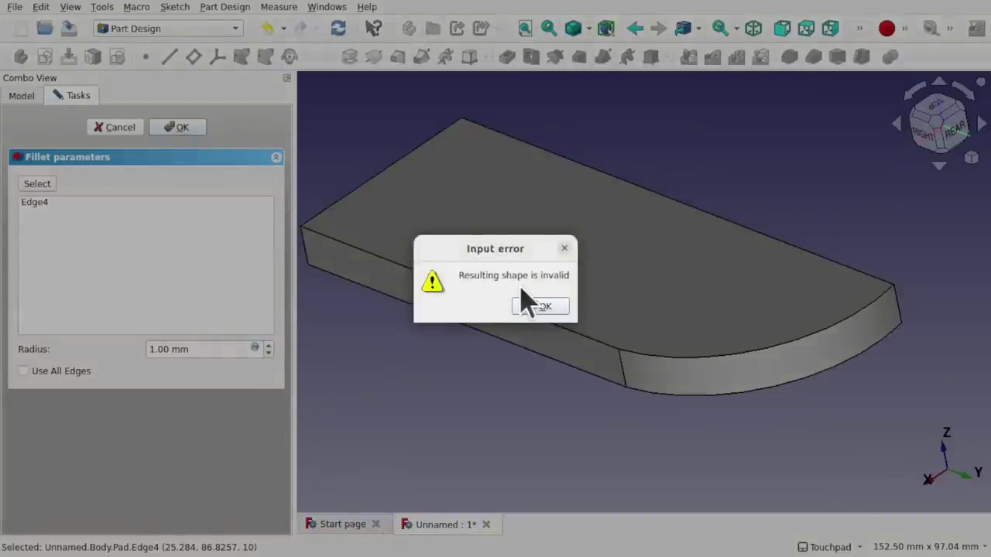
pyautogui.click(524, 307)
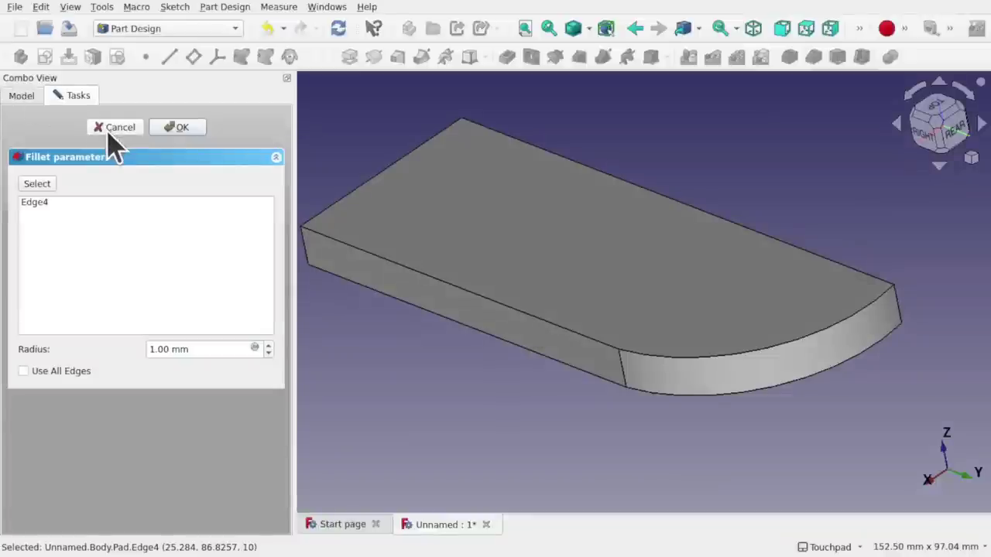
pyautogui.click(116, 128)
# Step: Open the pad's sketch, nudge the arc endpoint slightly left, and close the sketch
pyautogui.keyDown('alt'); pyautogui.moveTo(670, 392); pyautogui.dragTo(588, 319); pyautogui.keyUp('alt')
pyautogui.scroll(5, 627, 364)
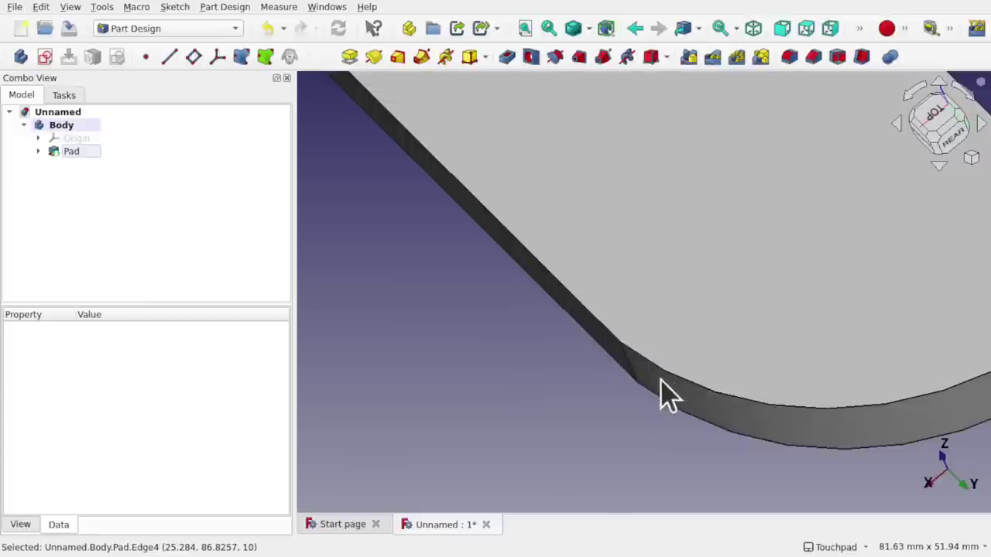
pyautogui.keyDown('alt'); pyautogui.moveTo(660, 379); pyautogui.dragTo(733, 322); pyautogui.keyUp('alt')
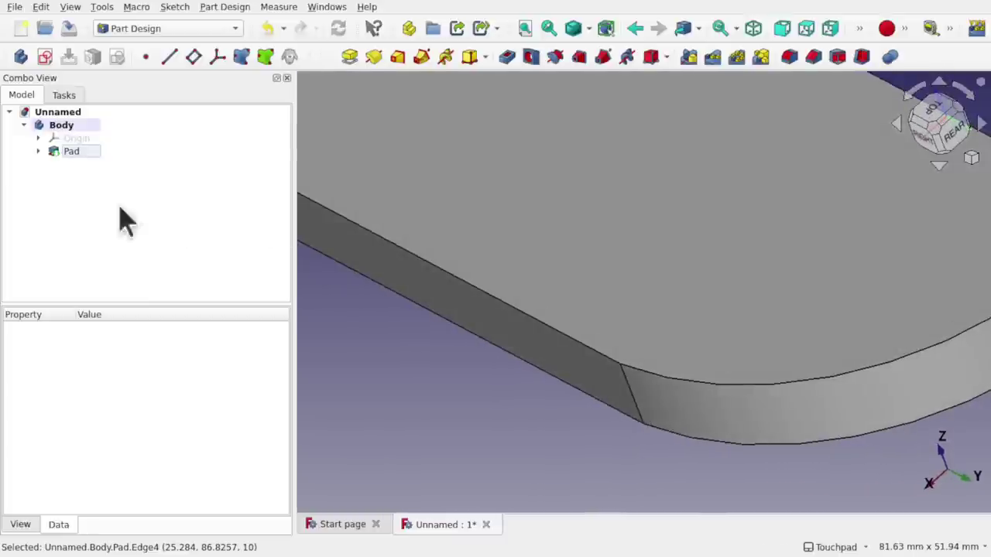
pyautogui.click(39, 151)
pyautogui.doubleClick(85, 165)
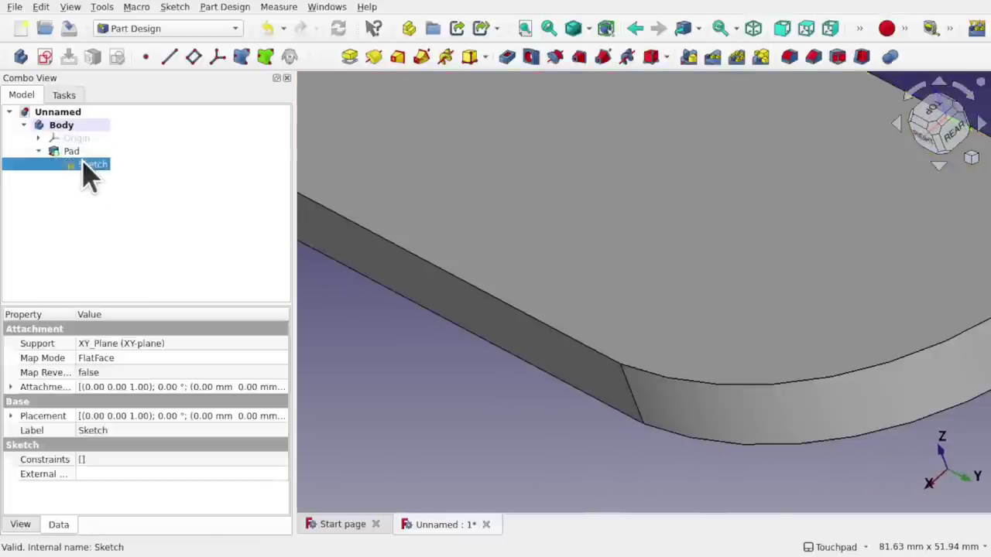
pyautogui.scroll(-2, 642, 368)
pyautogui.scroll(-3, 642, 378)
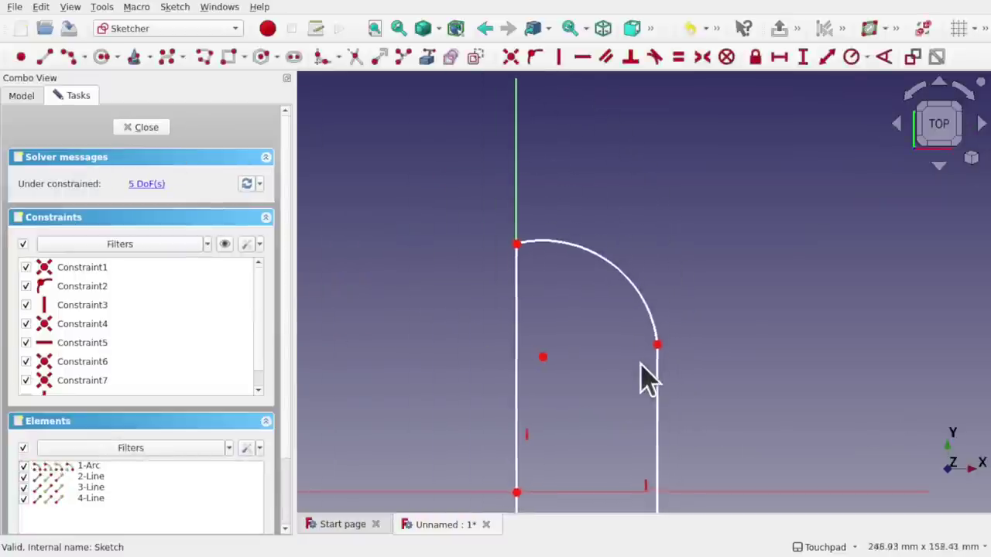
pyautogui.scroll(2, 654, 370)
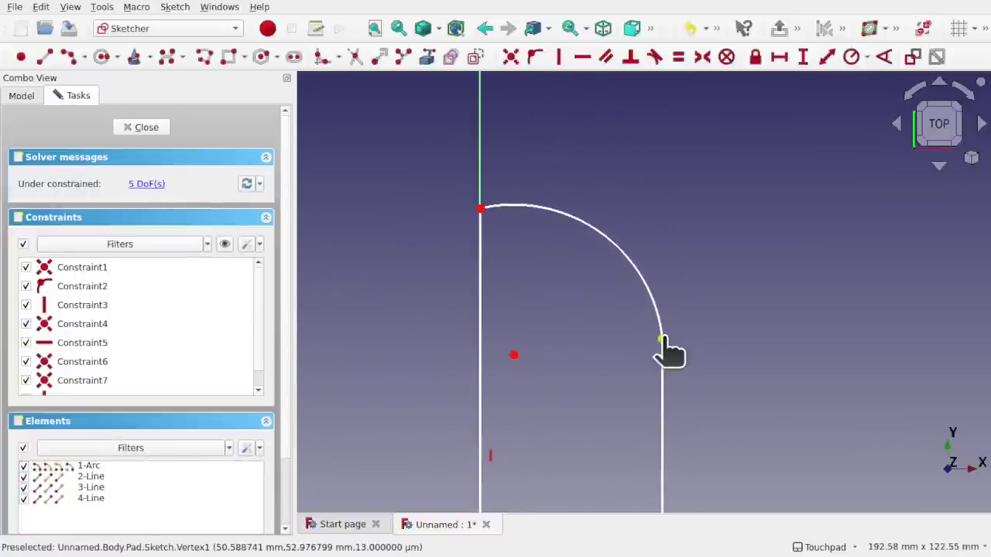
pyautogui.moveTo(662, 341); pyautogui.dragTo(651, 341)
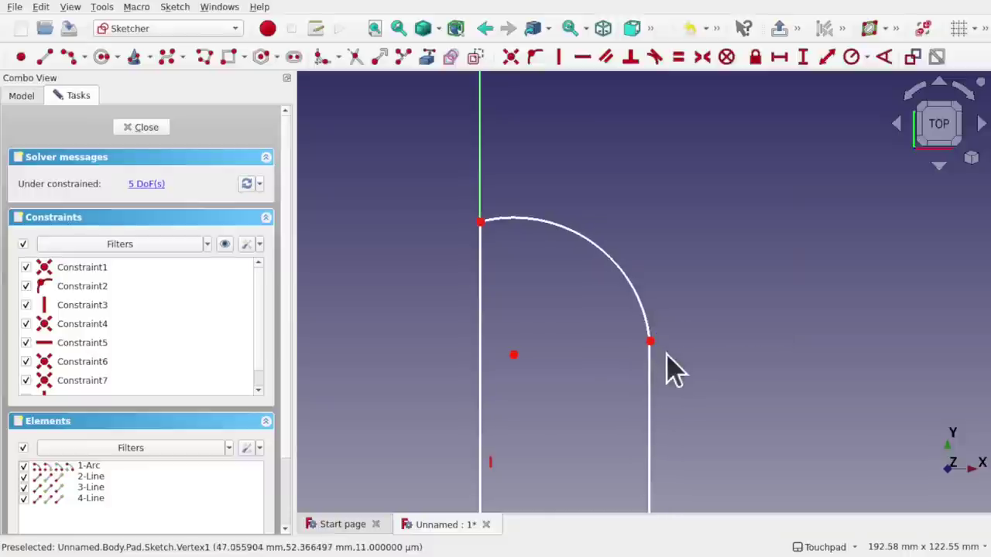
pyautogui.scroll(5, 659, 356)
pyautogui.scroll(-4, 658, 356)
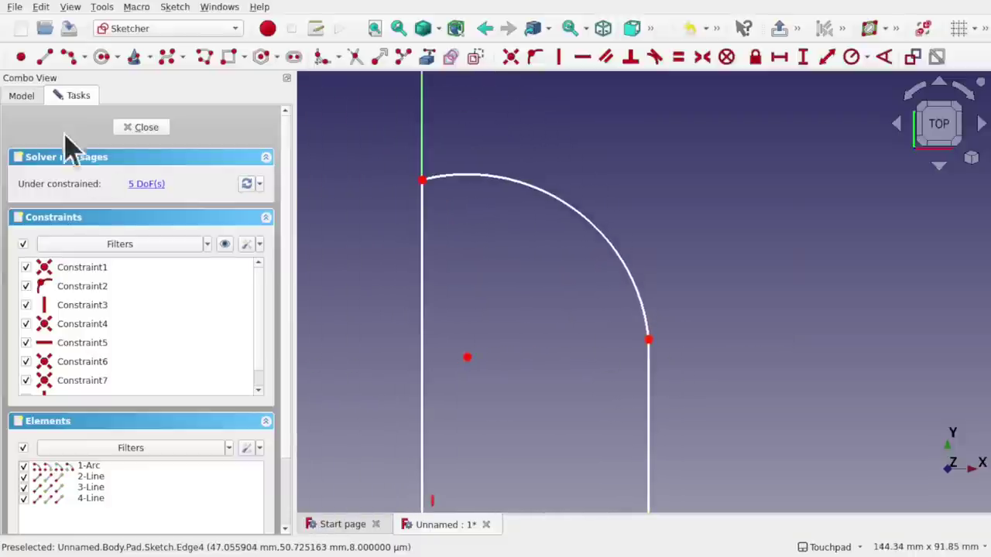
pyautogui.click(139, 129)
# Step: Apply a 1 mm fillet to the plate's curved top edge (Edge4)
pyautogui.click(731, 363)
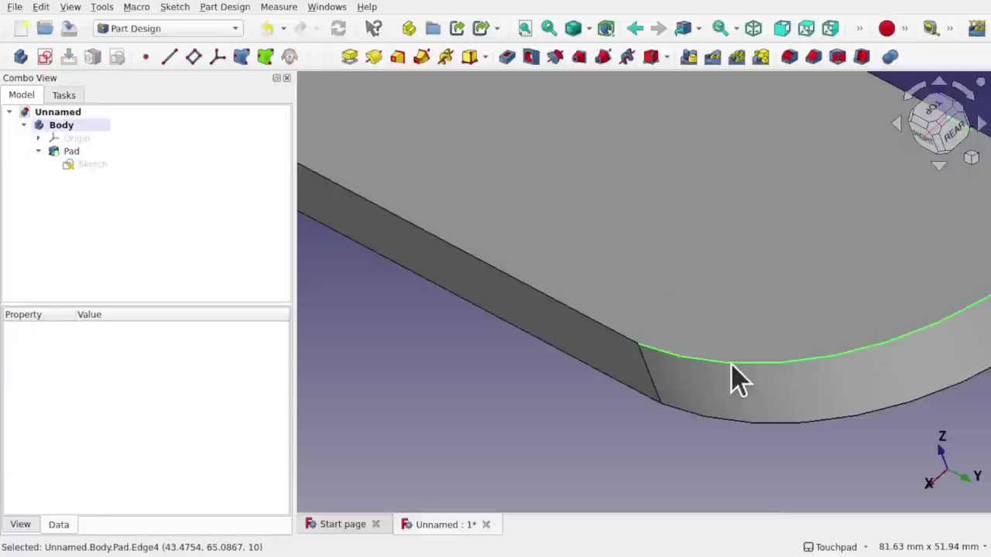
pyautogui.click(789, 57)
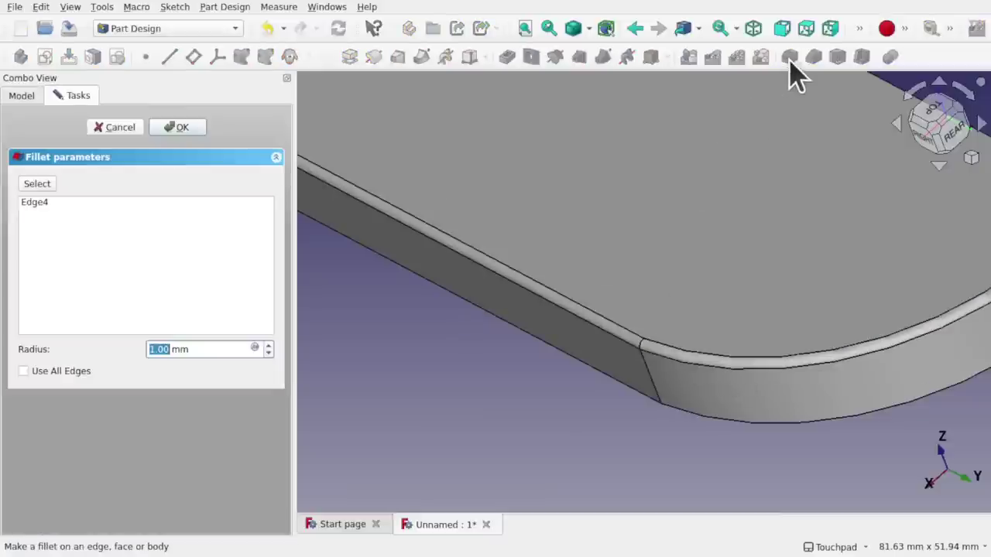
pyautogui.scroll(-5, 614, 285)
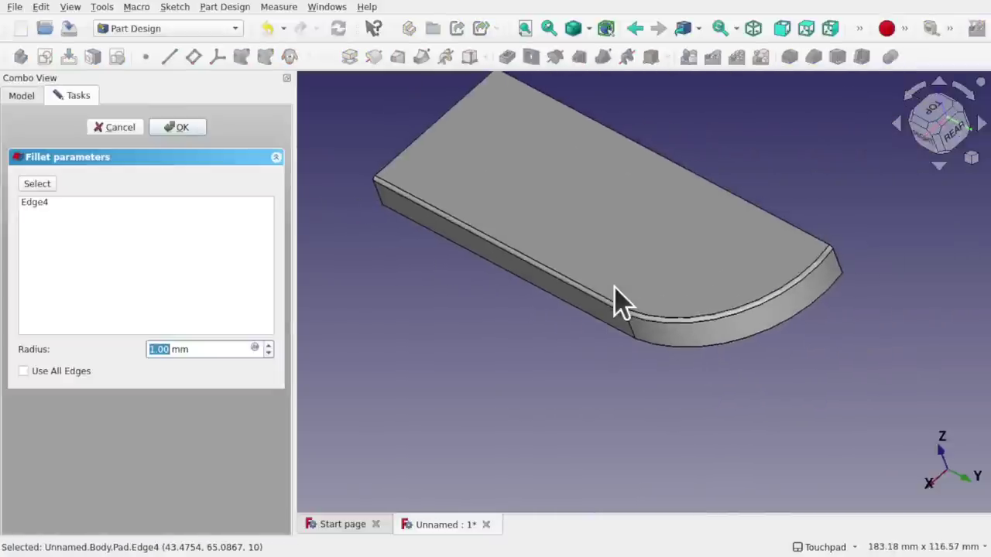
pyautogui.click(178, 130)
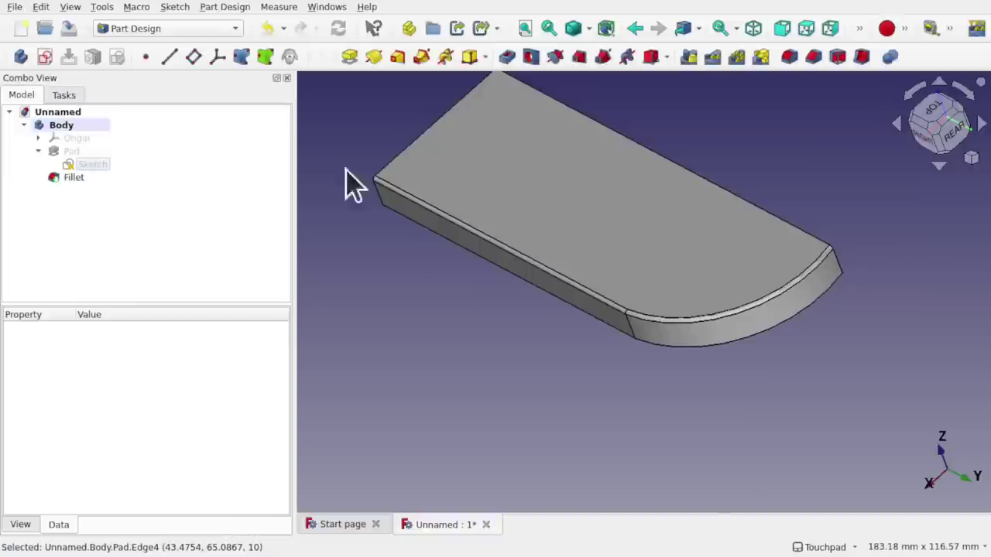
pyautogui.scroll(5, 612, 318)
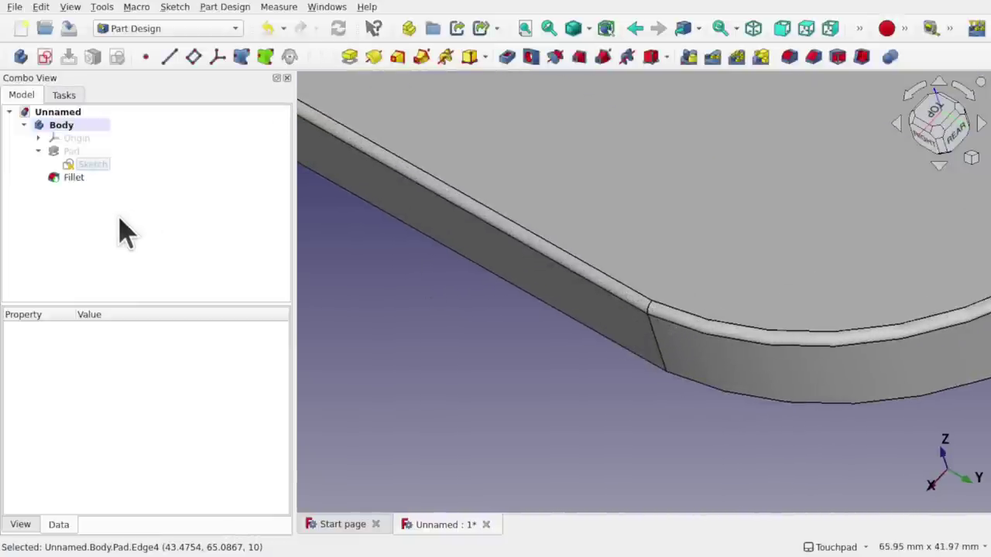
# Step: In the sketch, shift the arc endpoint and right line rightwards and move the arc centre to widen it
pyautogui.click(91, 167)
pyautogui.doubleClick(92, 166)
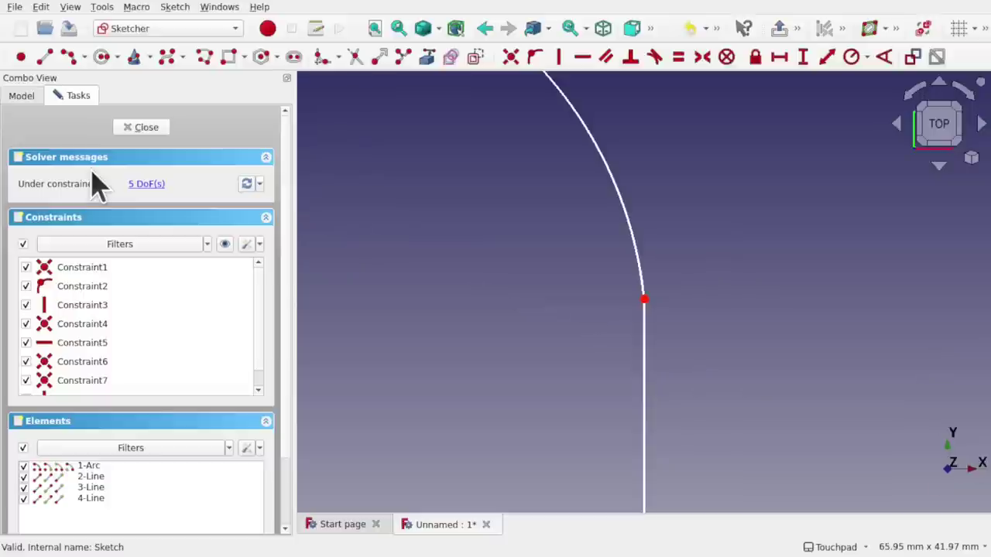
pyautogui.scroll(-4, 589, 283)
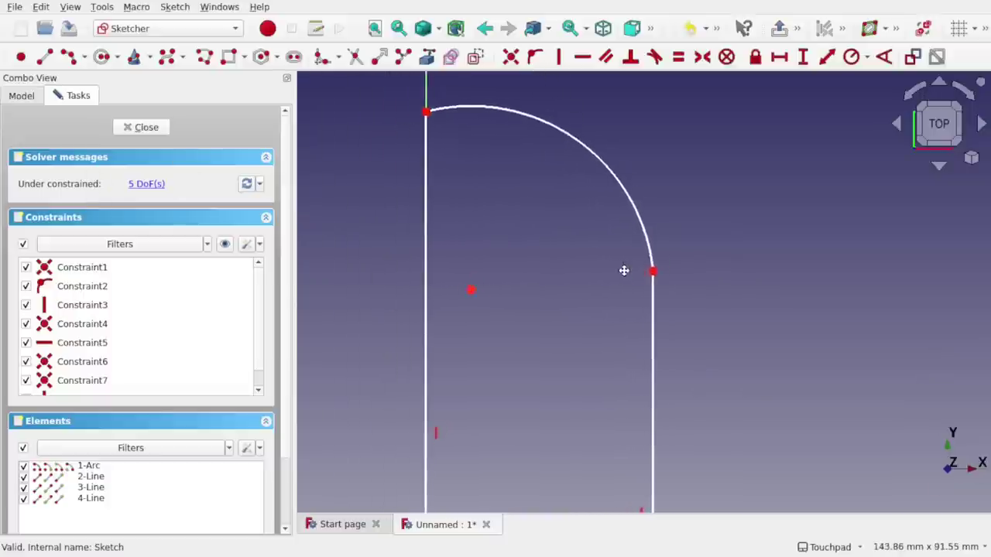
pyautogui.moveTo(625, 274); pyautogui.dragTo(629, 276, button='middle')
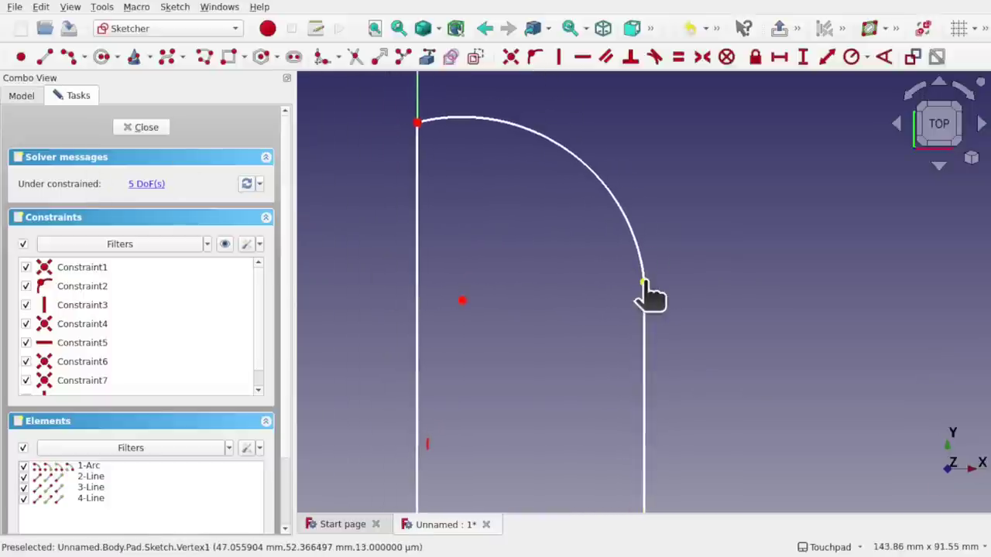
pyautogui.moveTo(645, 284); pyautogui.dragTo(654, 284)
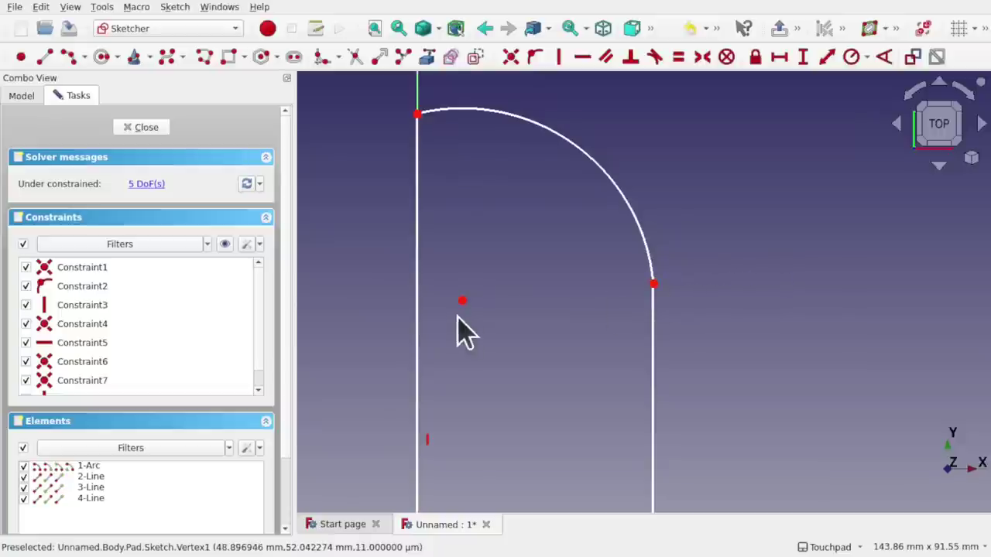
pyautogui.moveTo(461, 301); pyautogui.dragTo(507, 314)
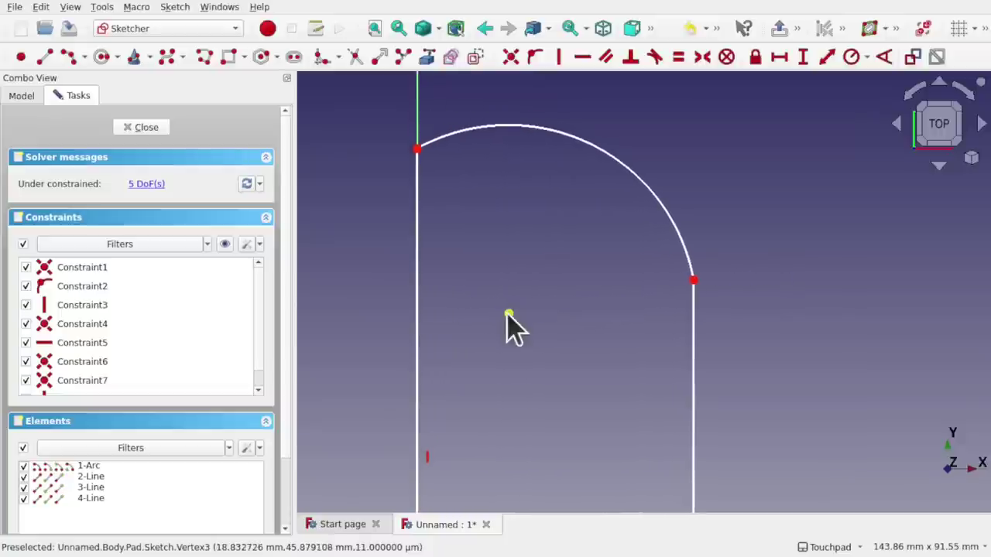
pyautogui.press('Escape')
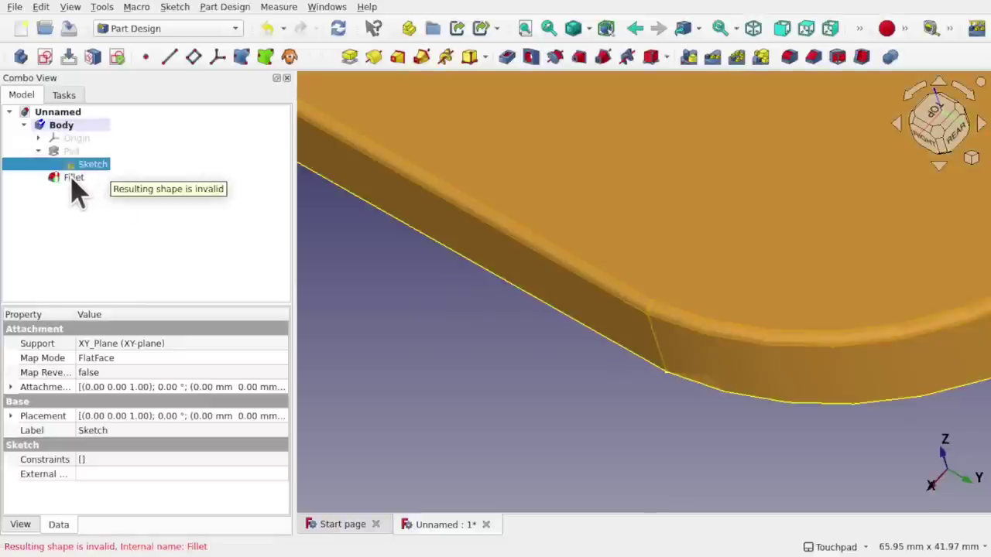
# Step: Make the arc tangent to the right-hand vertical line, accepting the constraint substitution
pyautogui.doubleClick(89, 165)
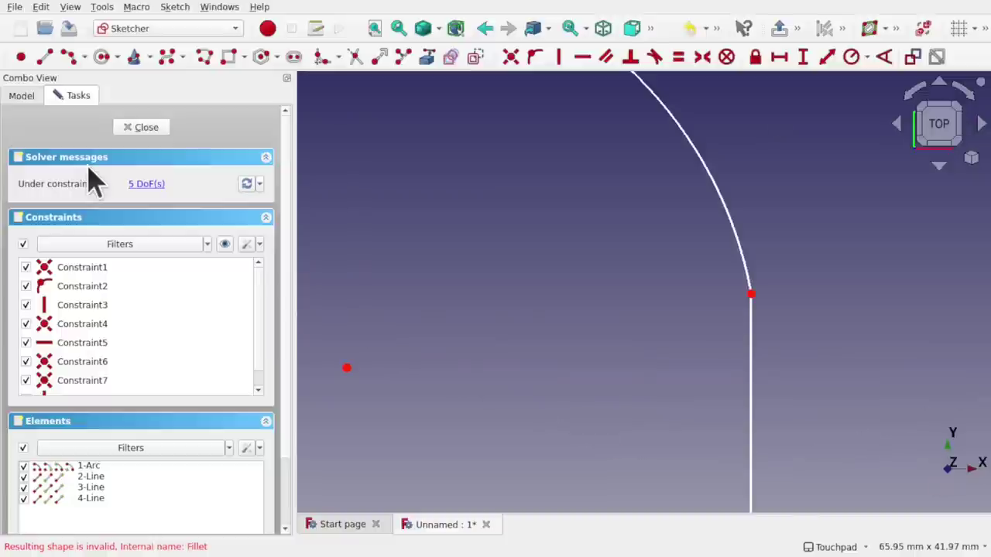
pyautogui.click(752, 354)
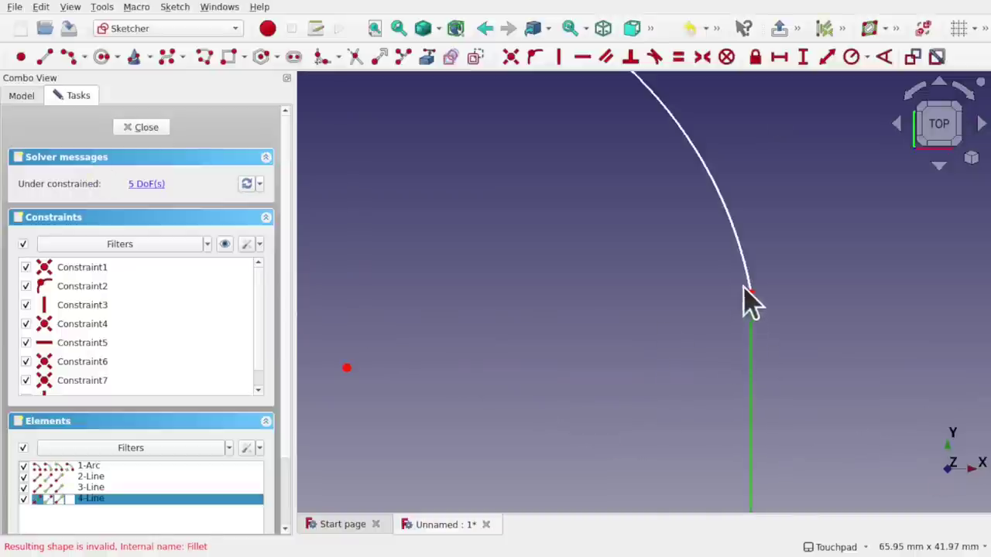
pyautogui.click(743, 249)
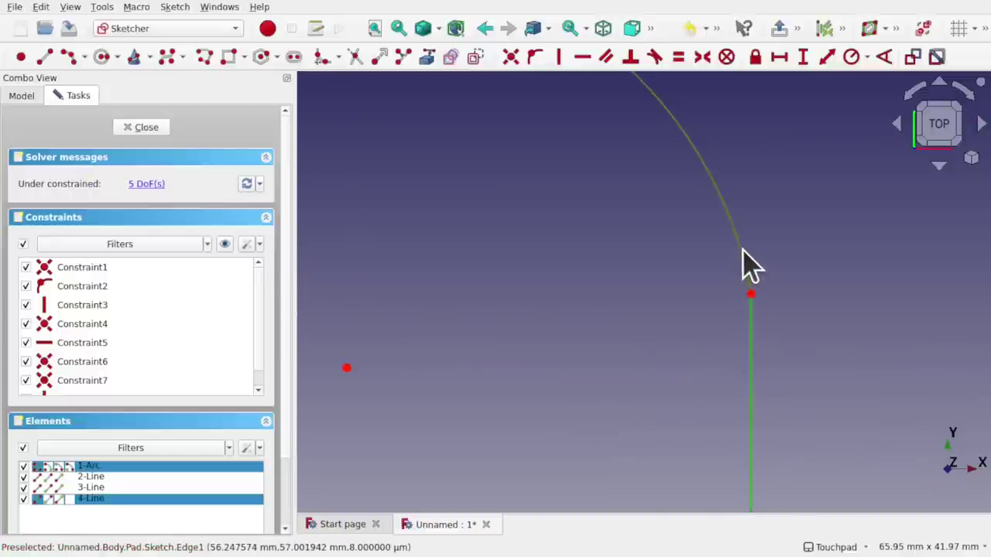
pyautogui.click(655, 58)
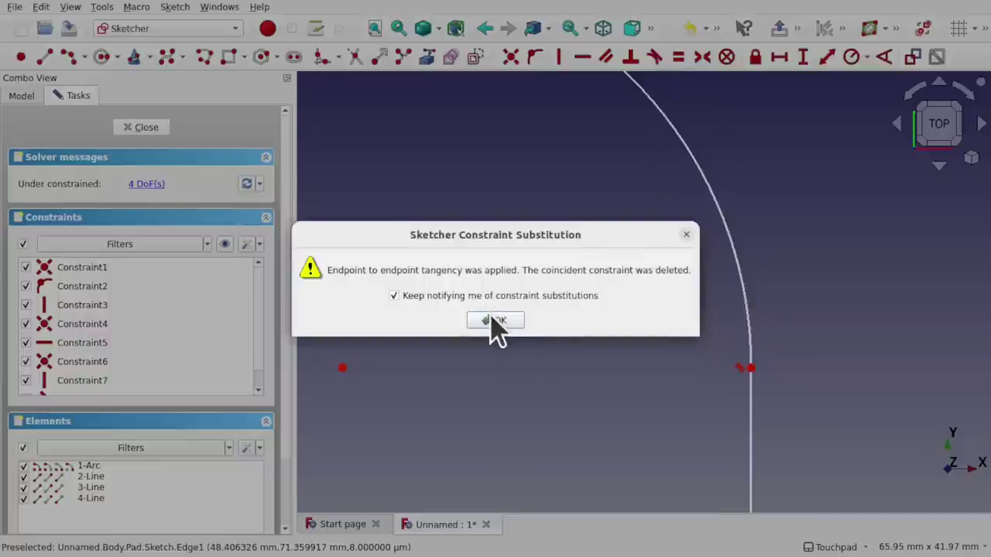
pyautogui.click(494, 320)
# Step: Reopen the sketch and delete the constraints at the arc-line junction
pyautogui.click(144, 128)
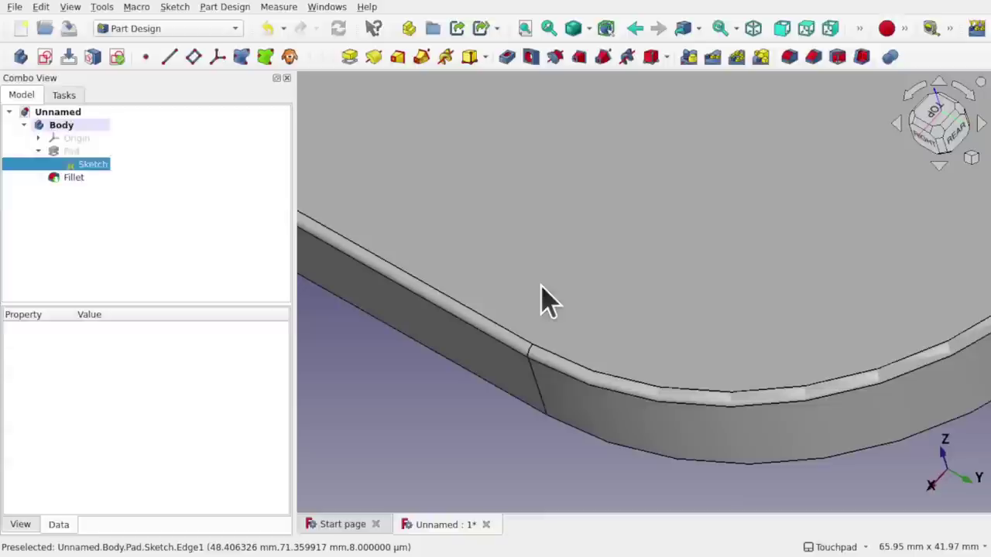
pyautogui.scroll(-3, 543, 300)
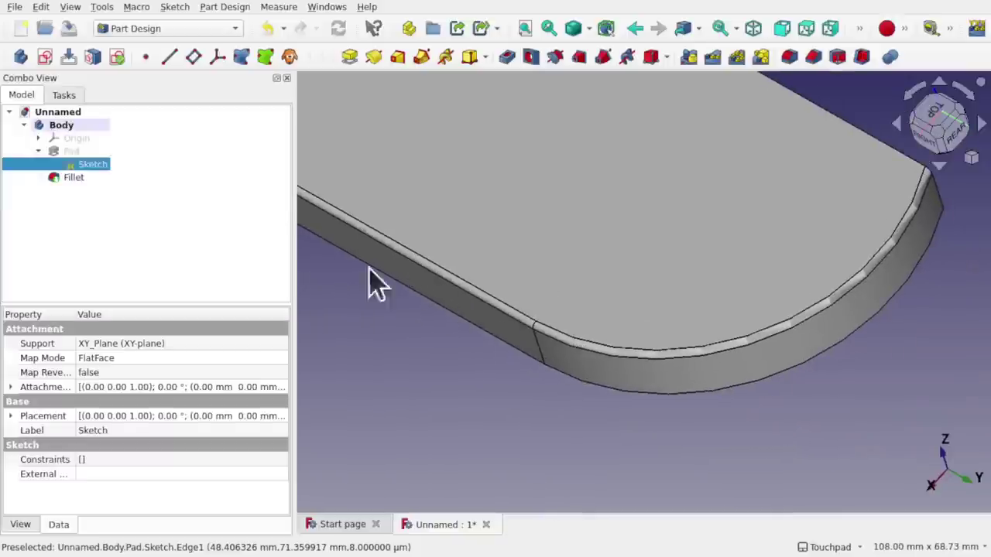
pyautogui.doubleClick(86, 164)
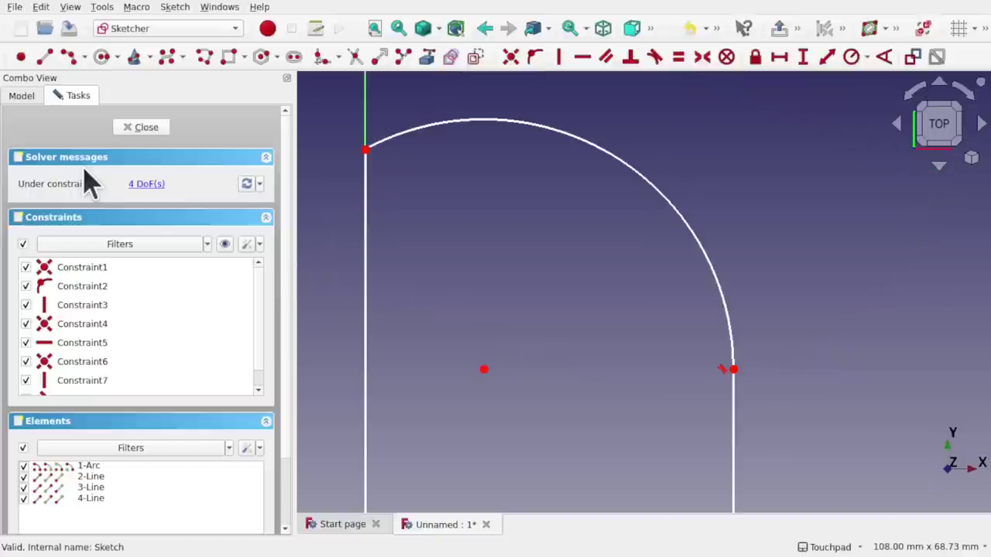
pyautogui.click(723, 374)
pyautogui.press('Delete')
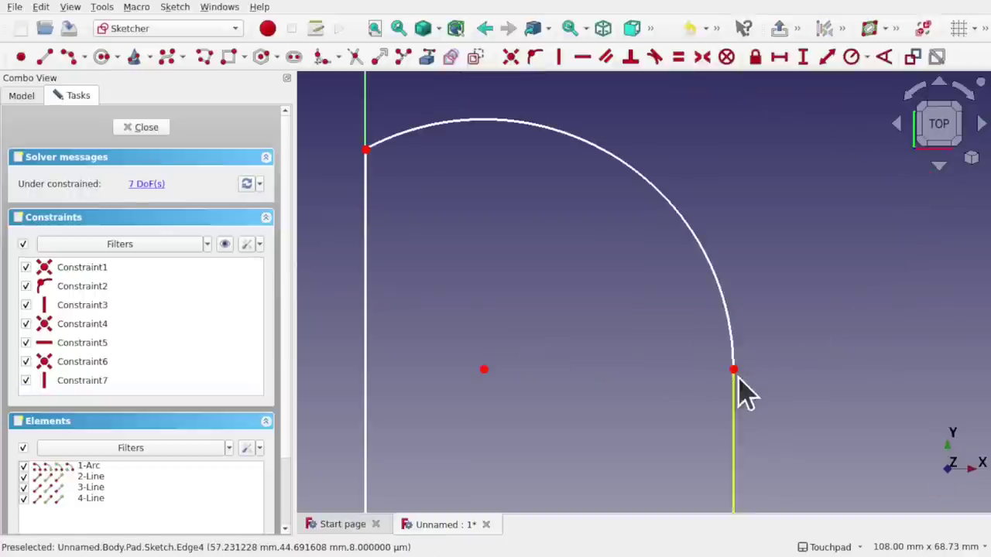
pyautogui.scroll(-5, 789, 422)
pyautogui.moveTo(785, 414); pyautogui.dragTo(663, 314, button='middle')
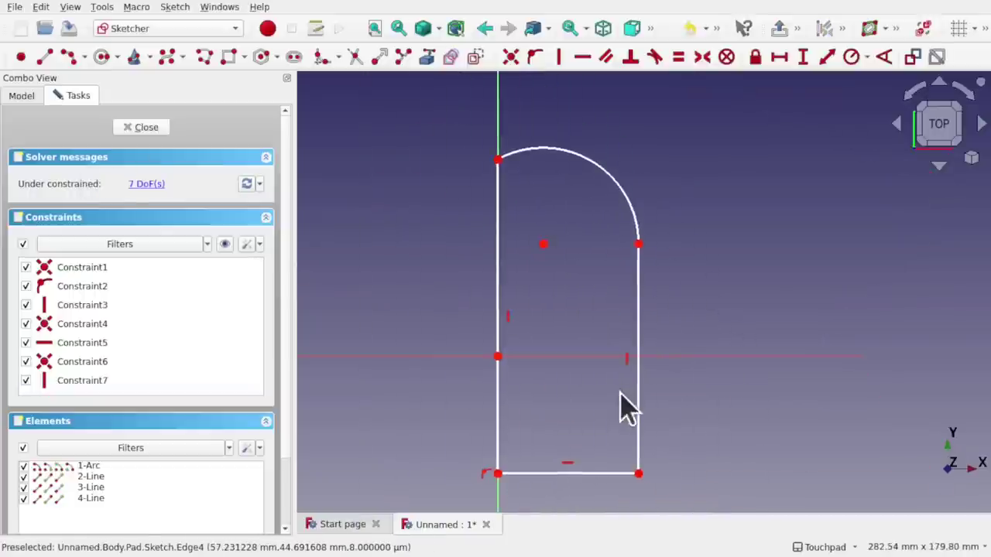
pyautogui.click(627, 360)
pyautogui.press('Delete')
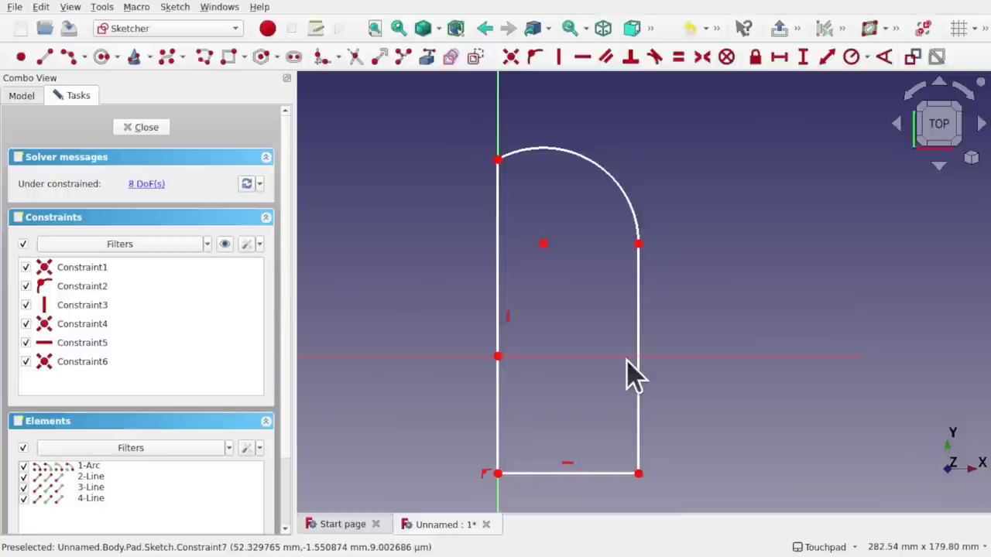
# Step: Rejoin the line end to the arc end with Coincident, shrink the arc slightly, and close the sketch
pyautogui.moveTo(639, 246)
pyautogui.mouseDown()
pyautogui.moveTo(628, 250)
pyautogui.moveTo(641, 248)
pyautogui.mouseUp()
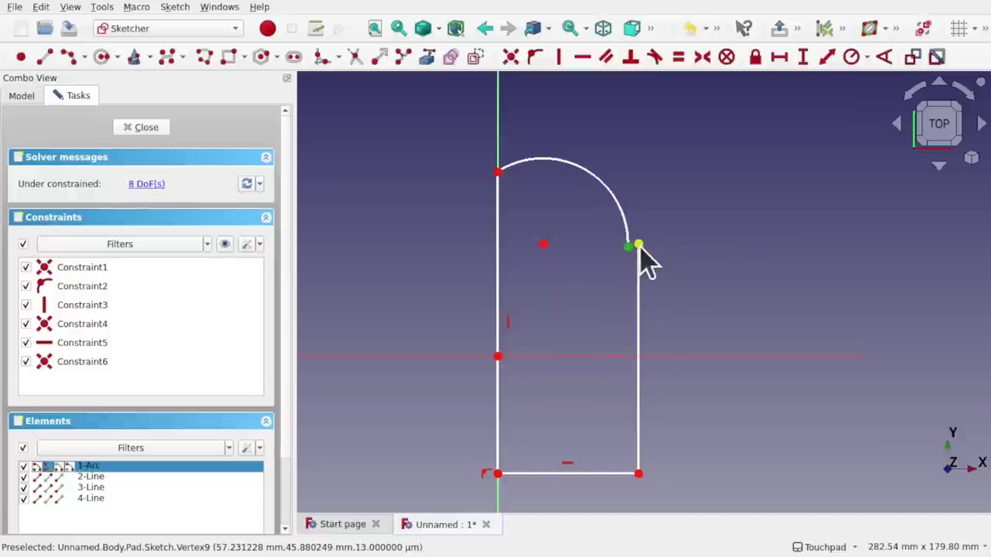
pyautogui.click(639, 247)
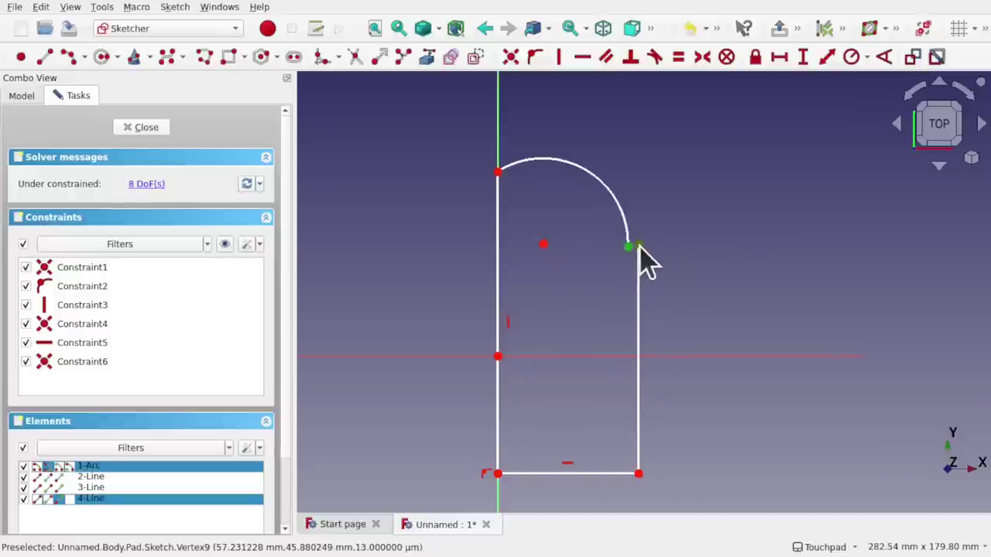
pyautogui.click(512, 58)
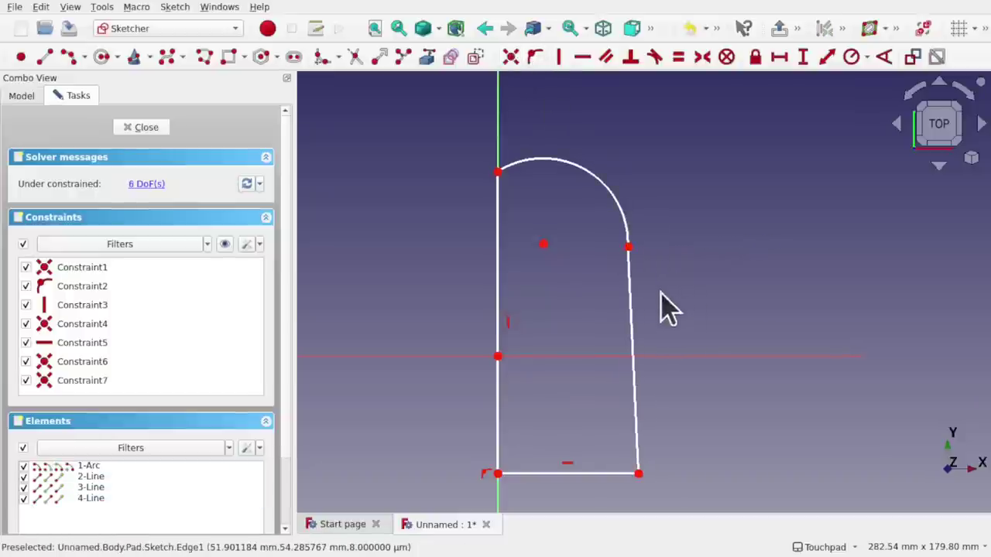
pyautogui.moveTo(628, 247); pyautogui.dragTo(612, 251)
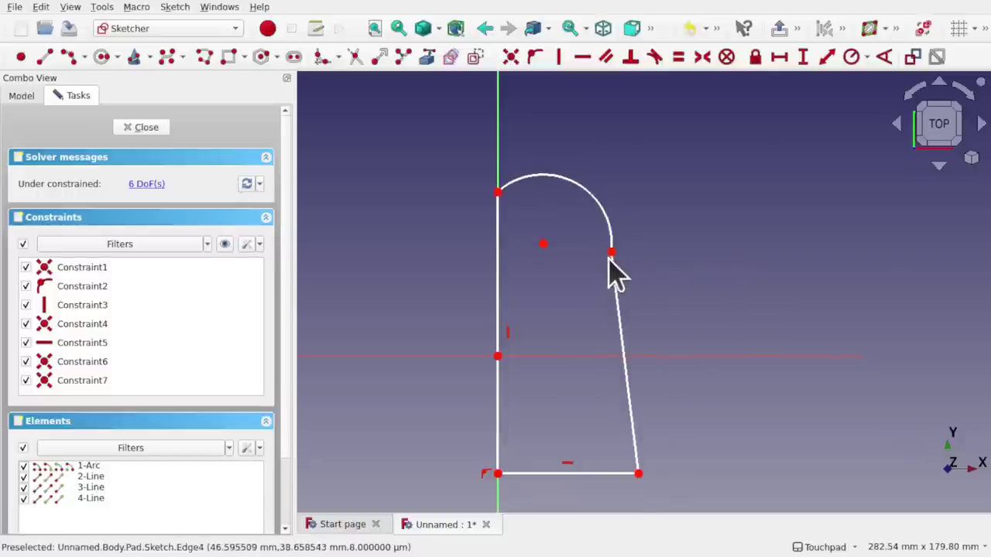
pyautogui.scroll(5, 612, 271)
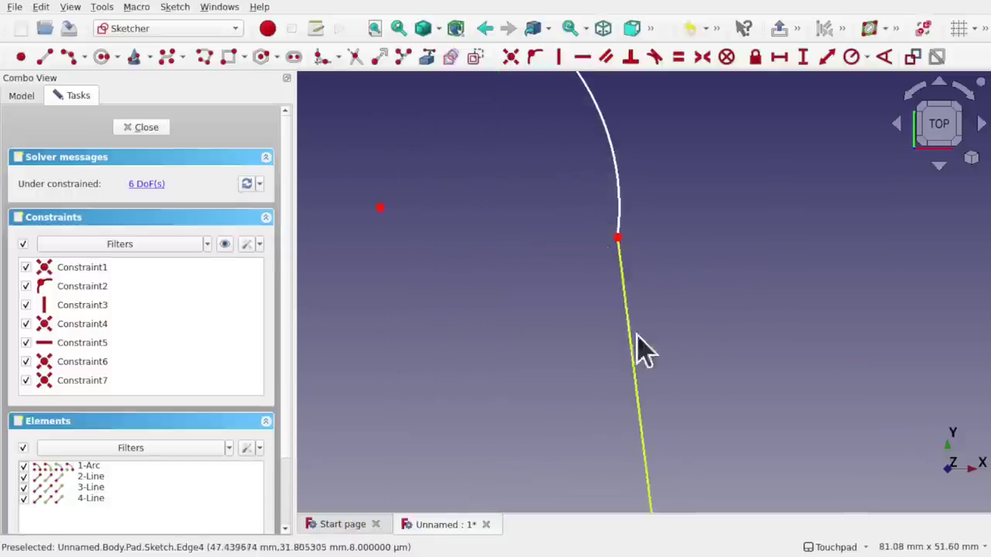
pyautogui.click(141, 128)
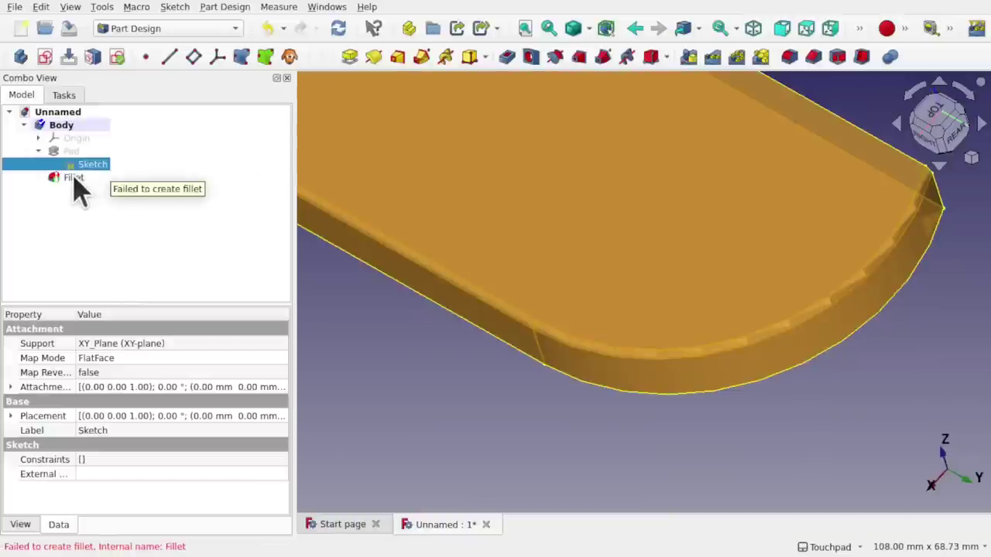
# Step: Reshape the sketch arc by dragging its endpoint right and moving its centre point, checking the plate in between
pyautogui.doubleClick(87, 168)
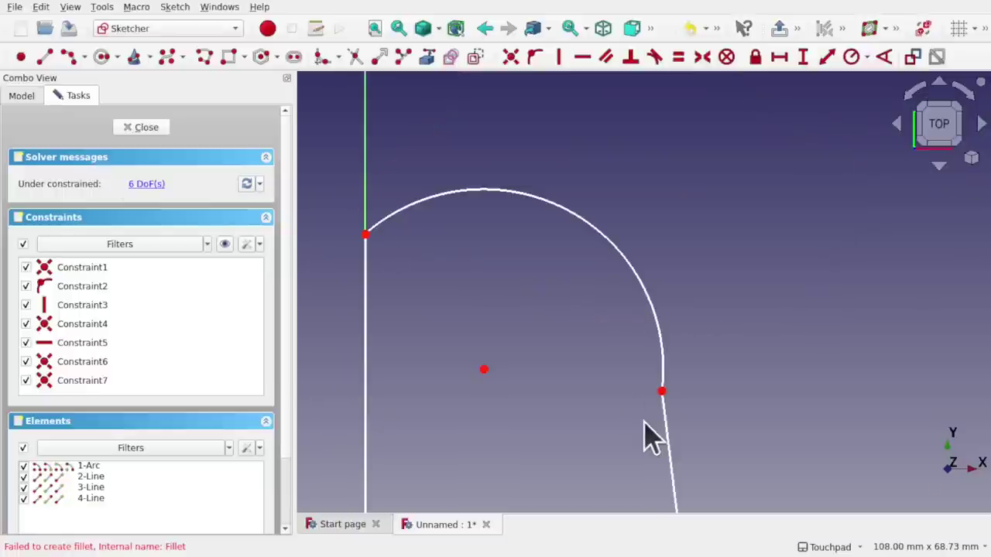
pyautogui.moveTo(662, 391); pyautogui.dragTo(683, 391)
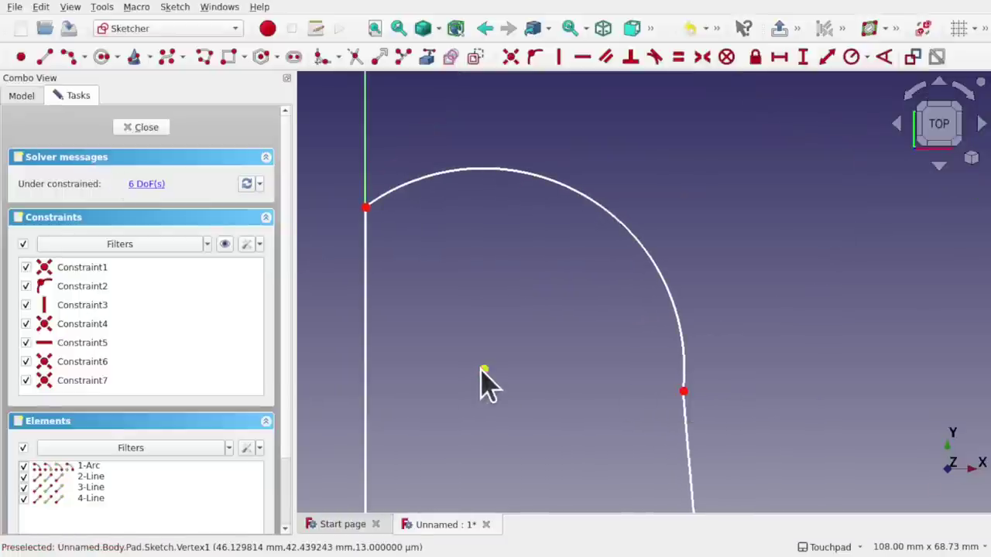
pyautogui.moveTo(484, 370); pyautogui.dragTo(502, 389)
pyautogui.click(143, 127)
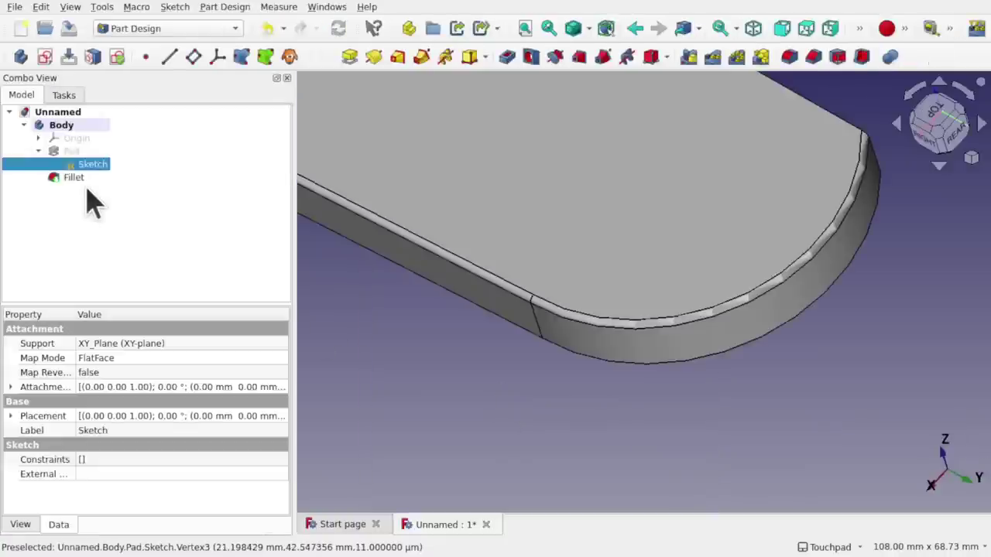
pyautogui.doubleClick(93, 165)
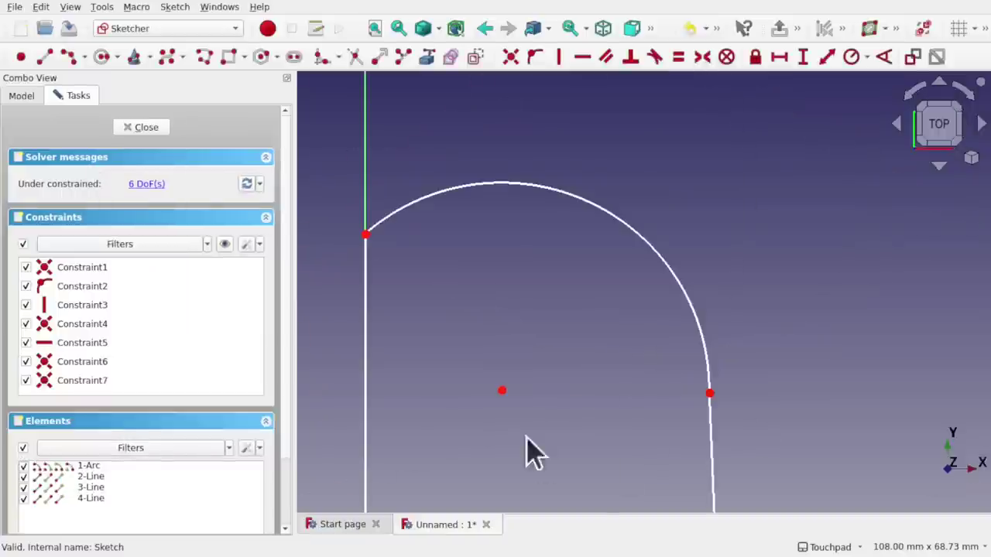
pyautogui.moveTo(502, 391); pyautogui.dragTo(435, 317)
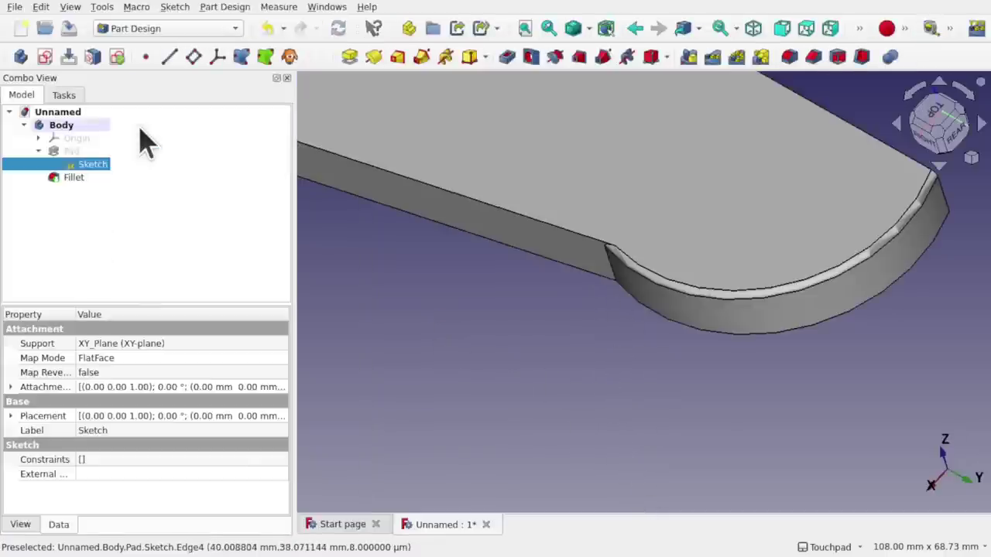
pyautogui.moveTo(524, 255)
pyautogui.keyDown('alt'); pyautogui.mouseDown()
pyautogui.moveTo(611, 276)
pyautogui.moveTo(620, 317)
pyautogui.moveTo(537, 263)
pyautogui.moveTo(622, 250)
pyautogui.mouseUp(); pyautogui.keyUp('alt')
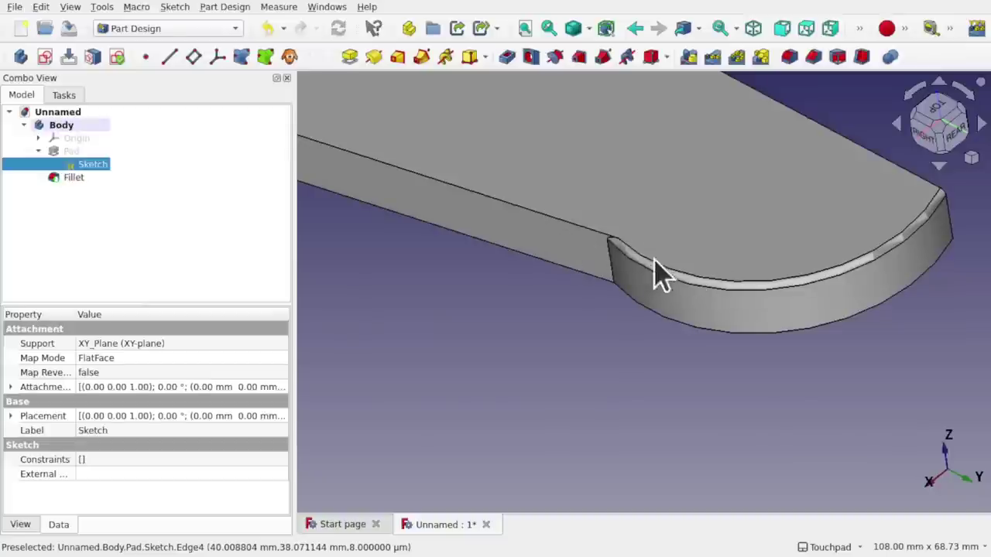
pyautogui.keyDown('alt'); pyautogui.moveTo(655, 271); pyautogui.dragTo(594, 250); pyautogui.keyUp('alt')
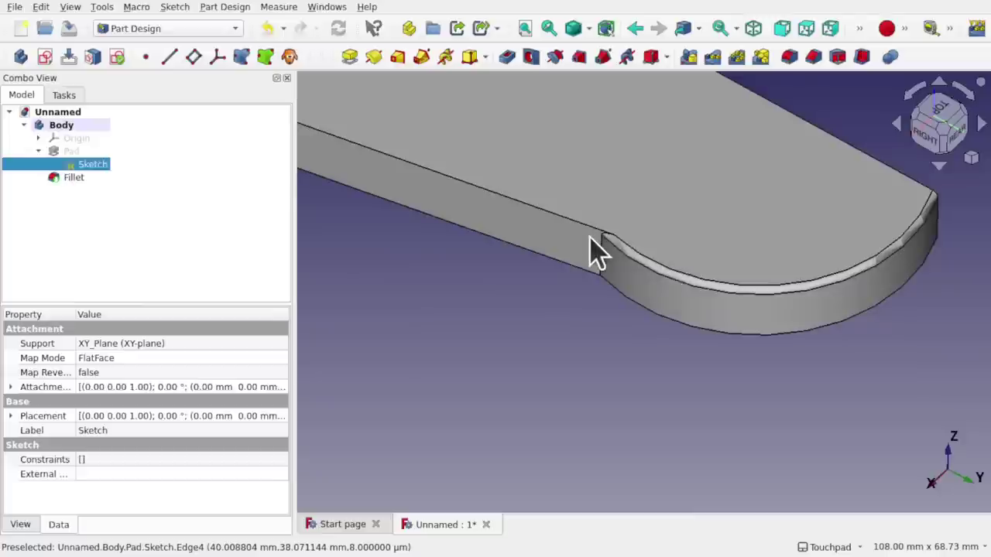
pyautogui.scroll(6, 595, 250)
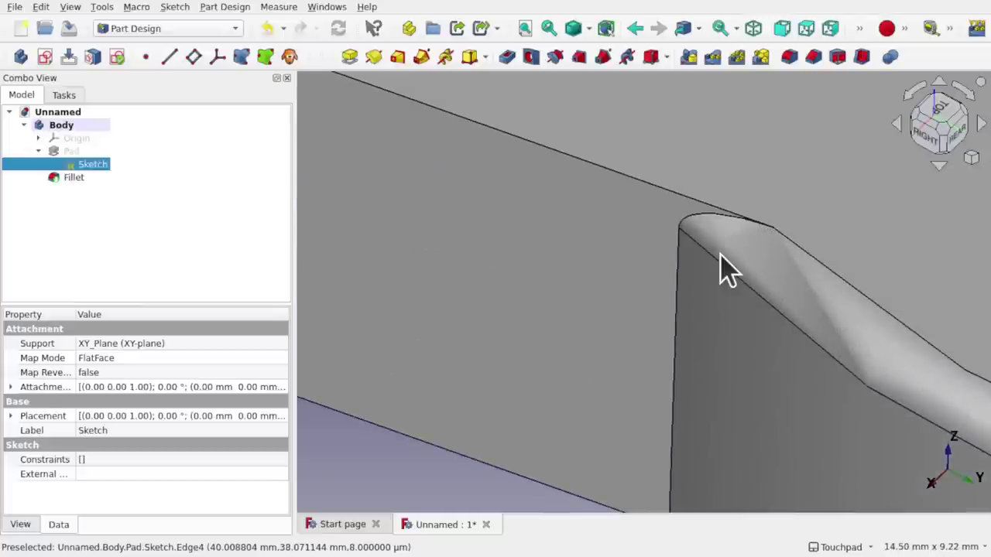
pyautogui.scroll(-7, 720, 256)
pyautogui.click(673, 234)
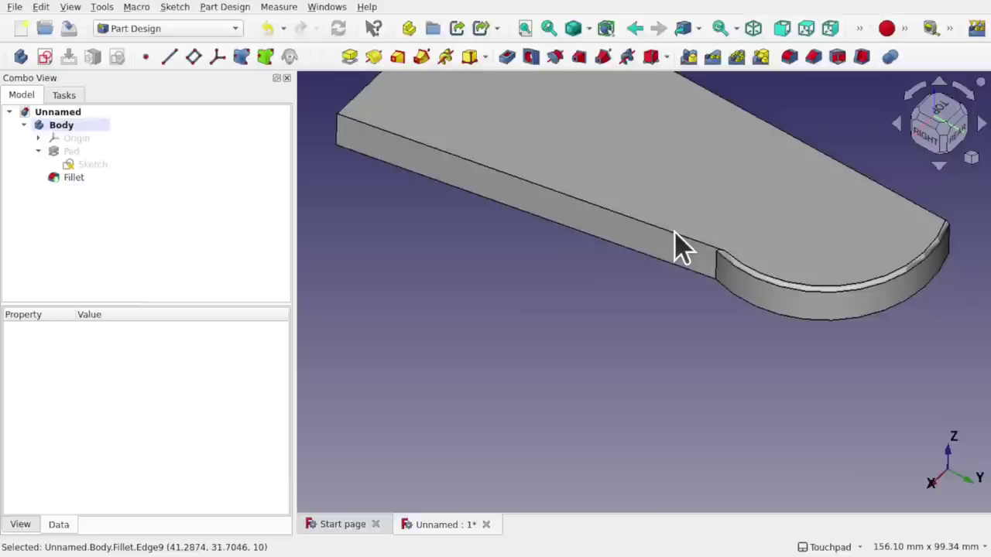
pyautogui.click(790, 59)
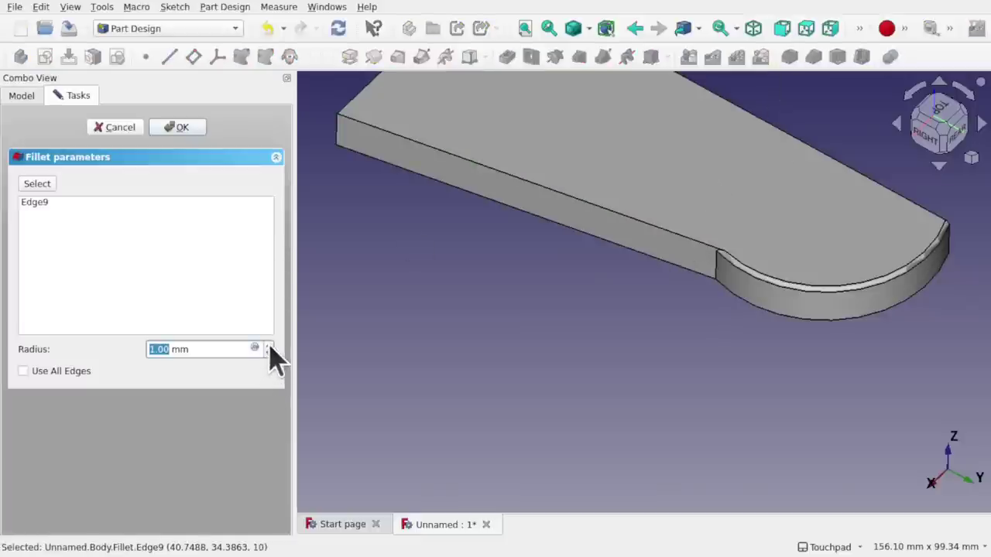
pyautogui.click(189, 132)
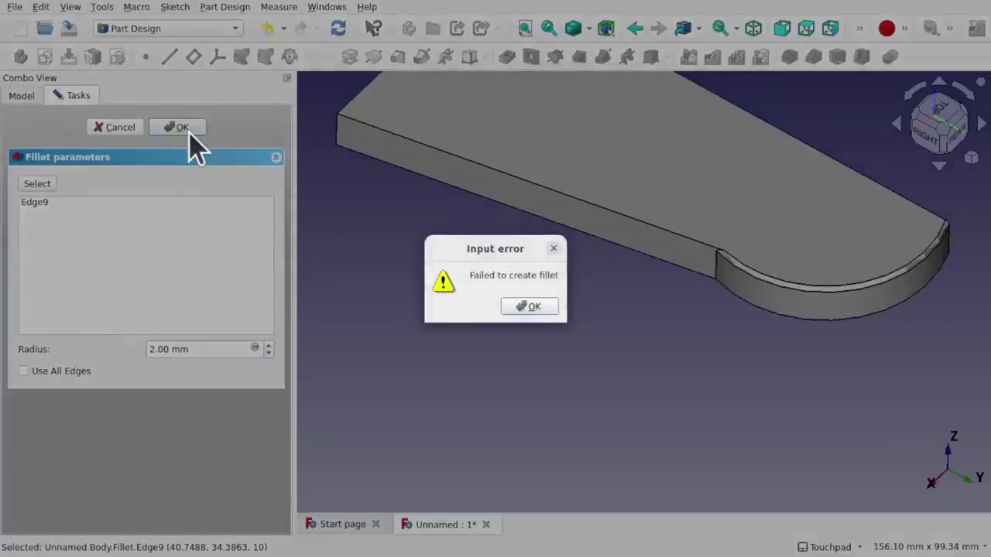
pyautogui.click(528, 307)
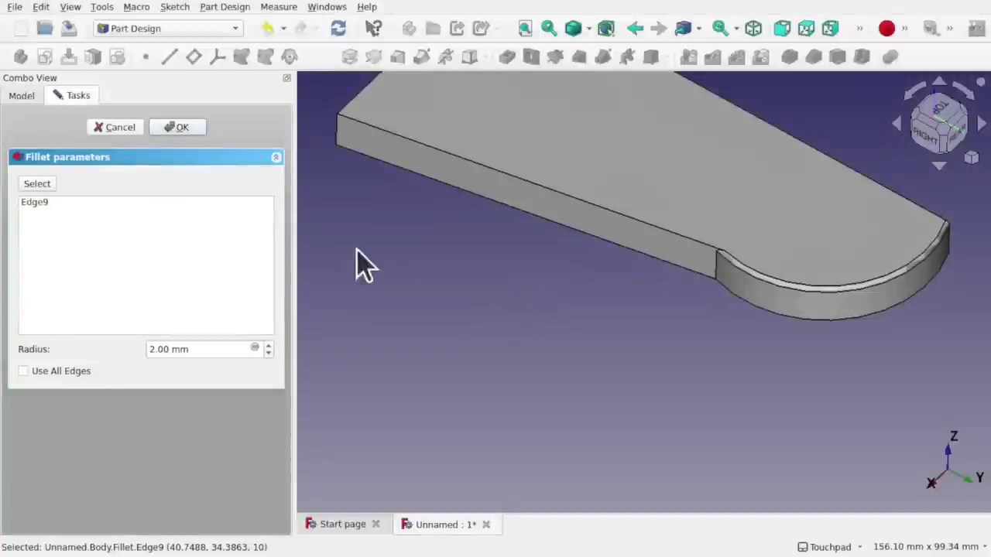
pyautogui.click(122, 130)
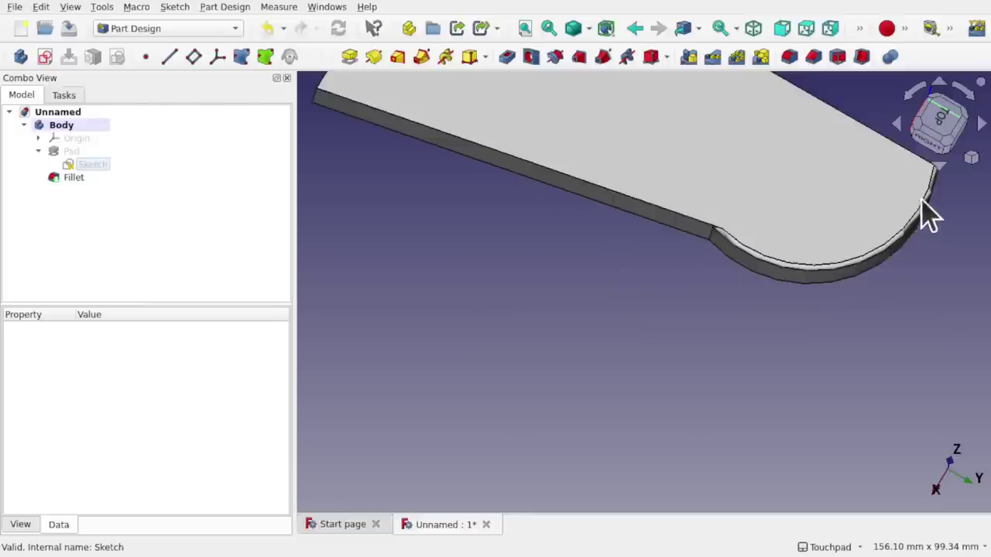
pyautogui.moveTo(825, 260); pyautogui.dragTo(751, 333, button='middle')
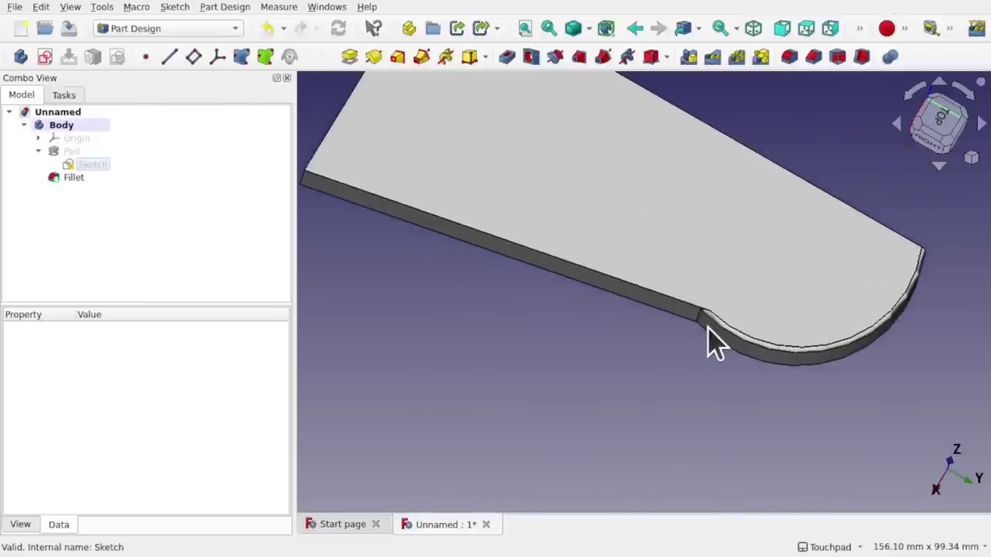
pyautogui.scroll(5, 708, 327)
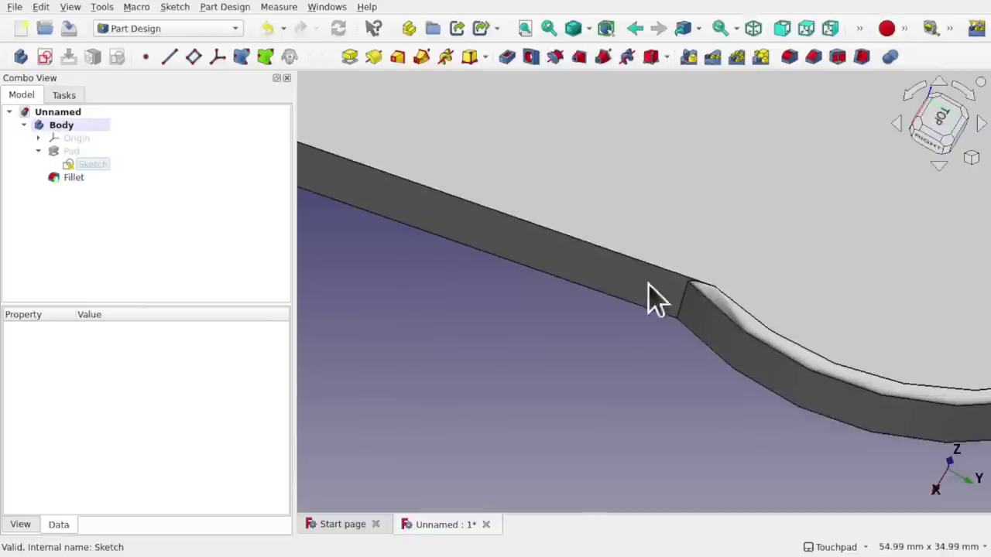
# Step: Add a Sketcher fillet between the arc and the slanted line, then close the sketch
pyautogui.doubleClick(81, 165)
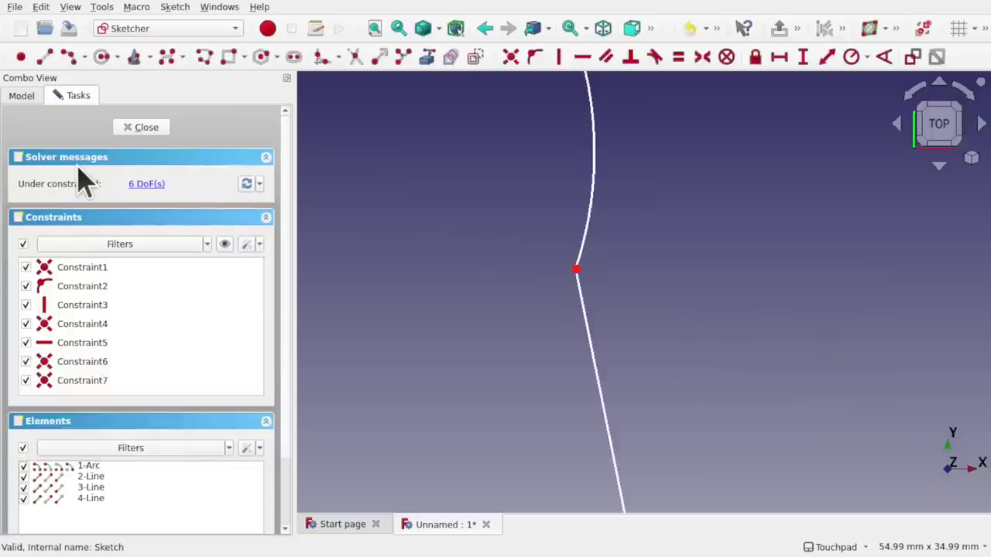
pyautogui.scroll(-5, 594, 240)
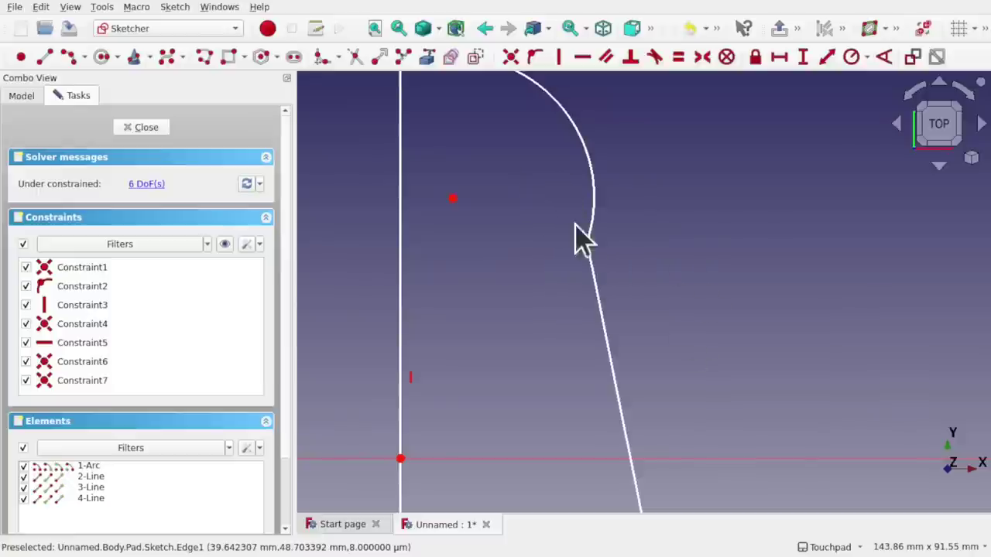
pyautogui.click(320, 62)
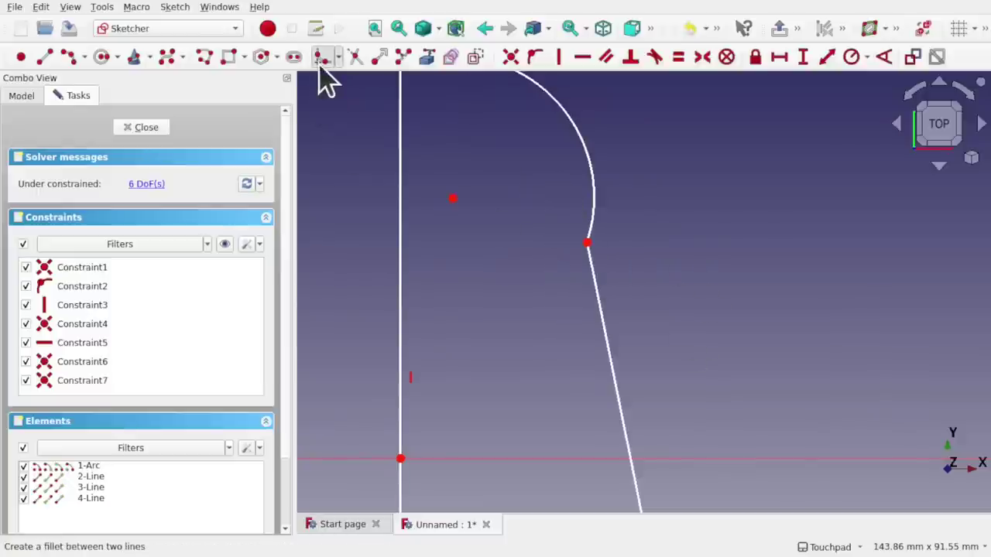
pyautogui.click(594, 224)
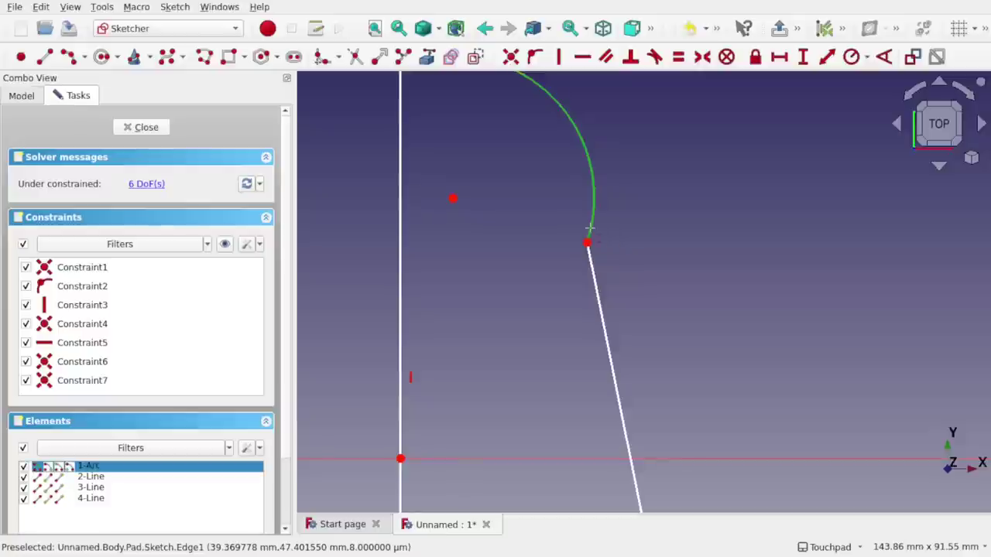
pyautogui.click(593, 267)
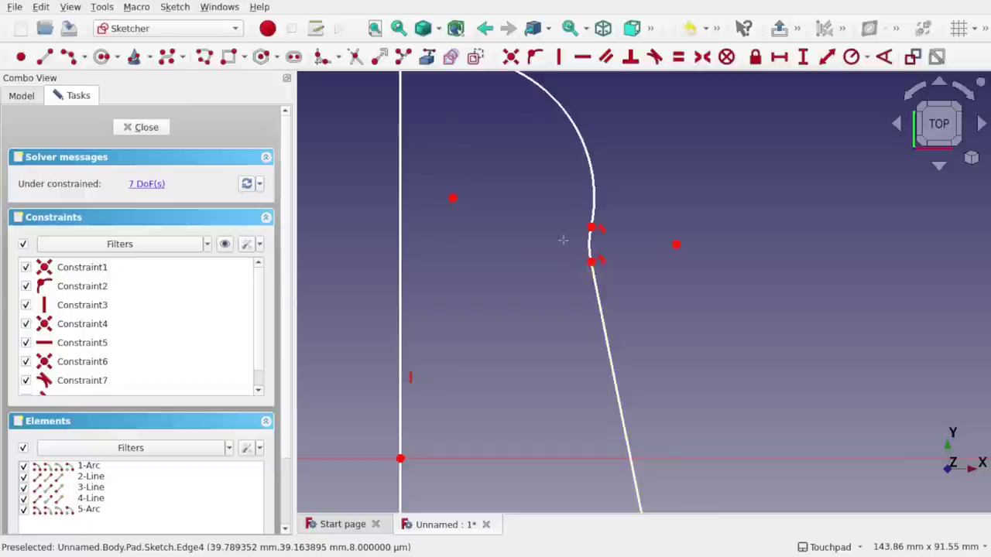
pyautogui.click(141, 127)
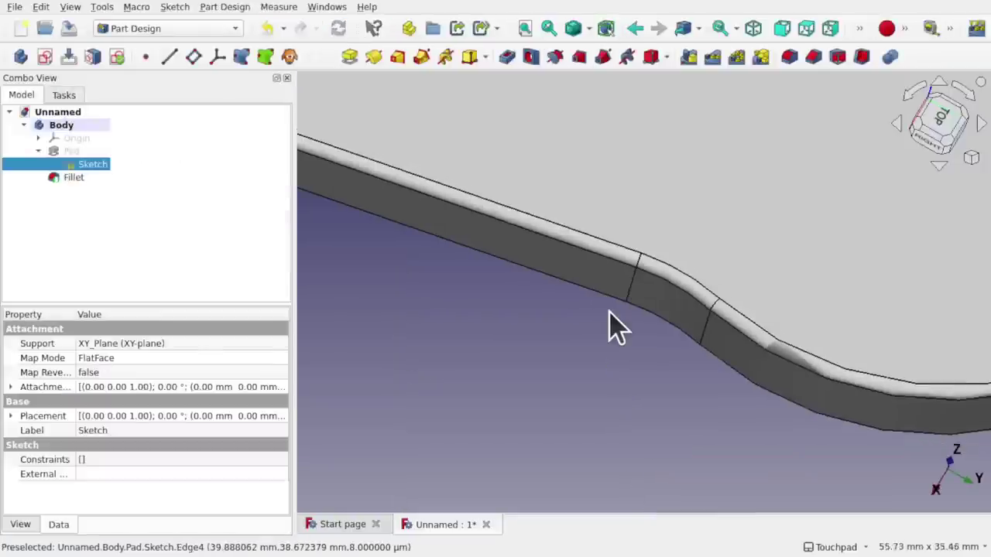
# Step: Zoom out and switch to the Top view to see the whole filleted plate
pyautogui.scroll(-8, 607, 329)
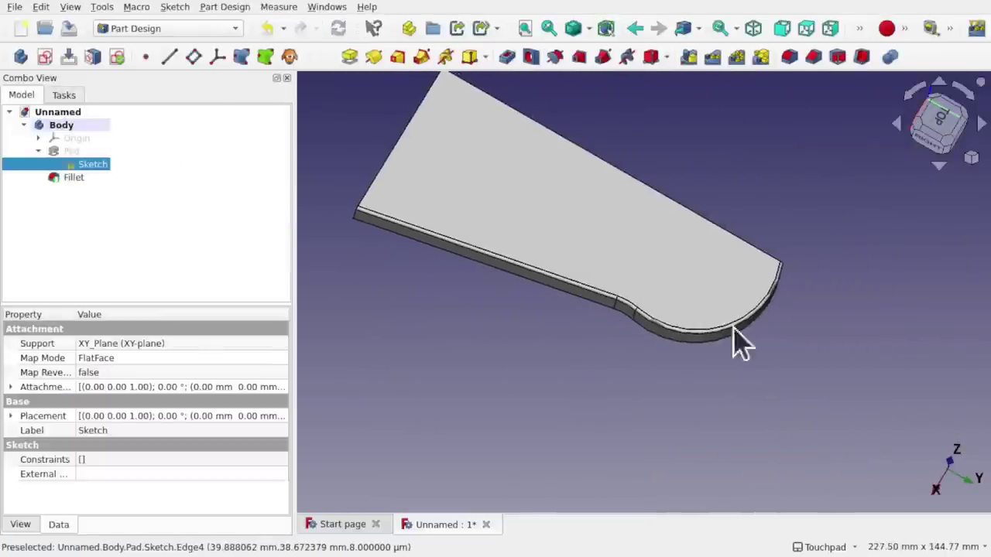
pyautogui.press('2')
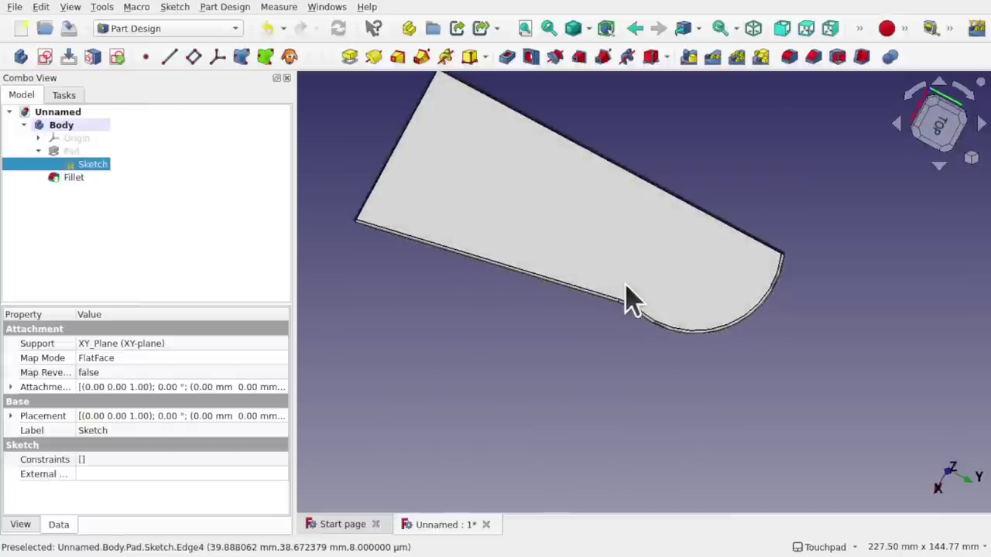
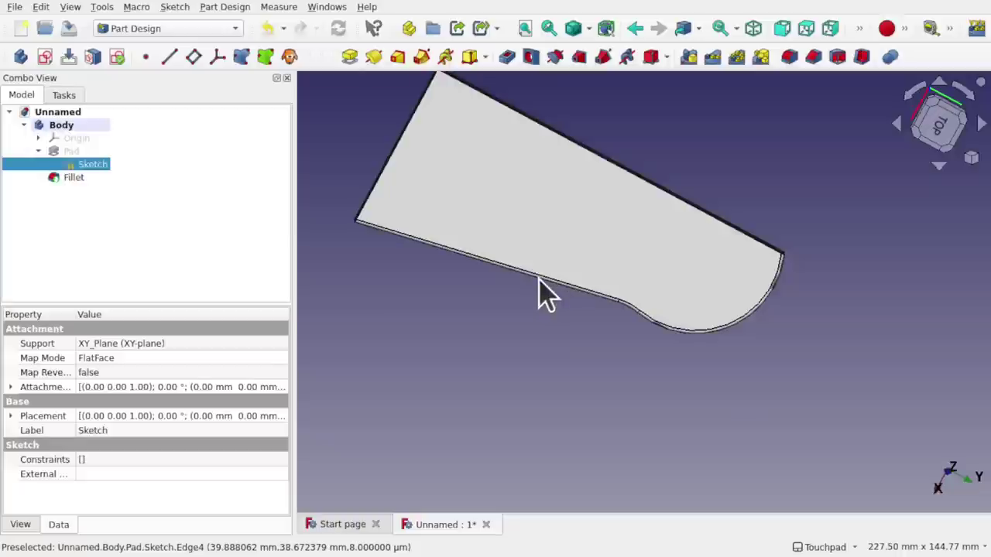
# Step: Remove the Fillet feature from the model tree so the pad's edges are sharp again
pyautogui.scroll(3, 540, 287)
pyautogui.moveTo(670, 332); pyautogui.dragTo(637, 243, button='middle')
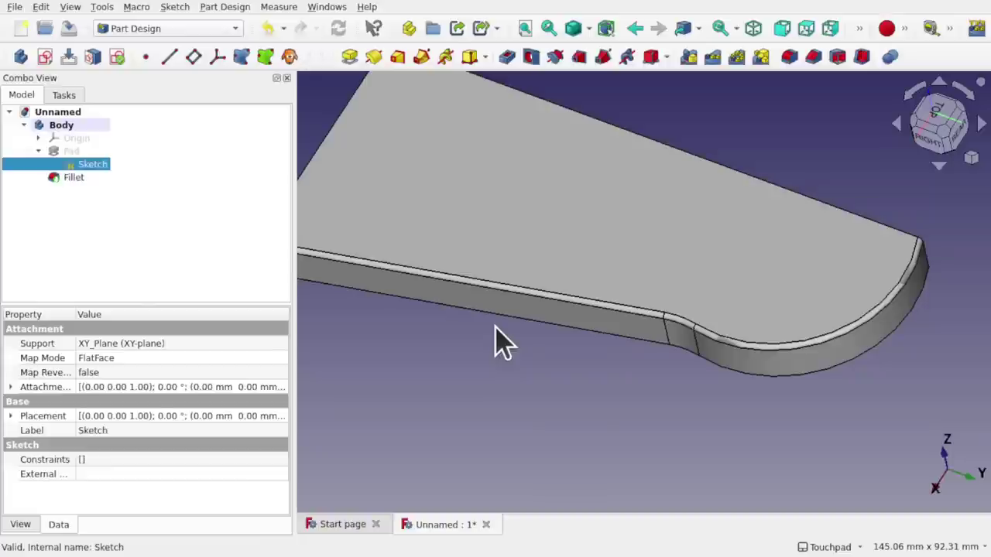
pyautogui.click(71, 179)
pyautogui.press('Delete')
# Step: Open the Pad's sketch and delete all of its arcs, lines and constraints
pyautogui.doubleClick(77, 164)
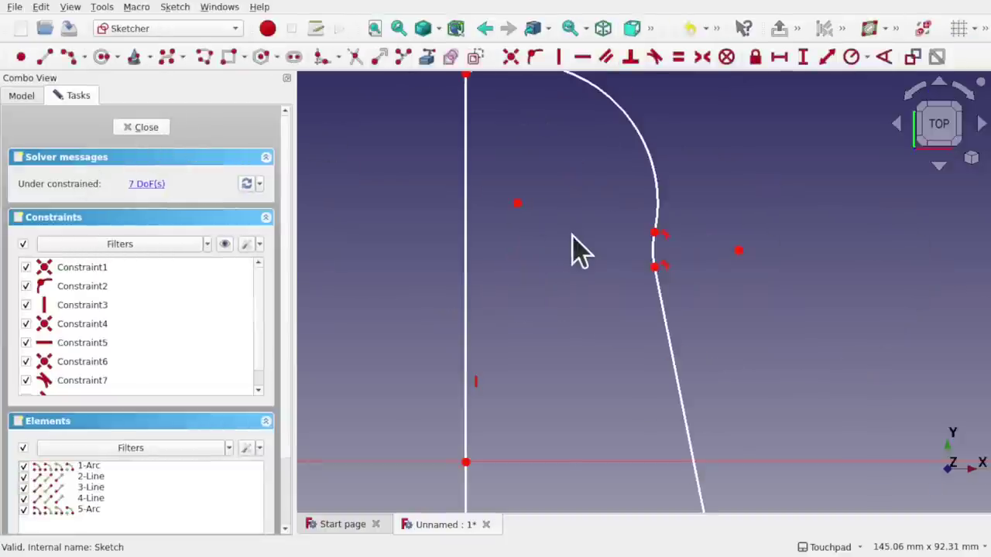
pyautogui.scroll(-5, 575, 249)
pyautogui.moveTo(492, 165); pyautogui.dragTo(671, 393)
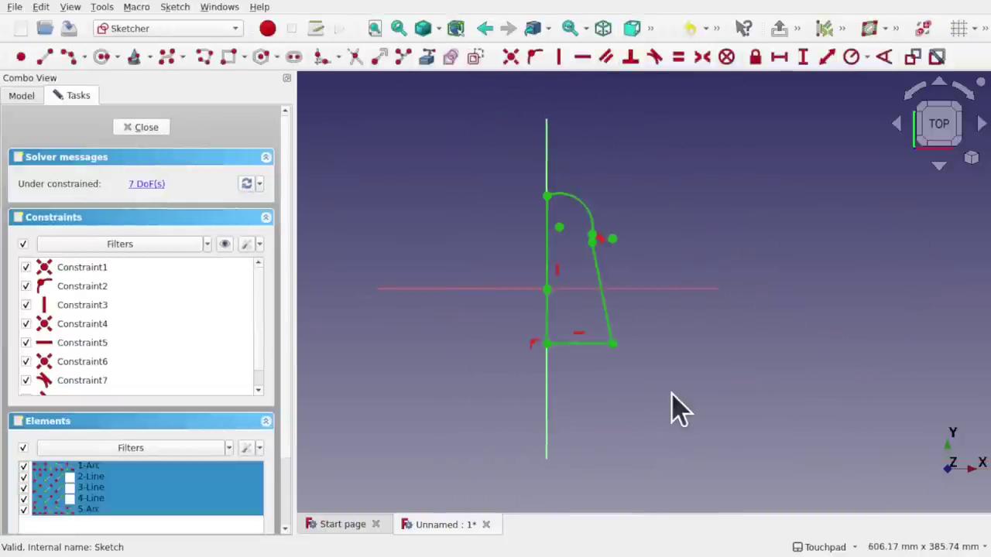
pyautogui.press('Delete')
pyautogui.scroll(3, 573, 301)
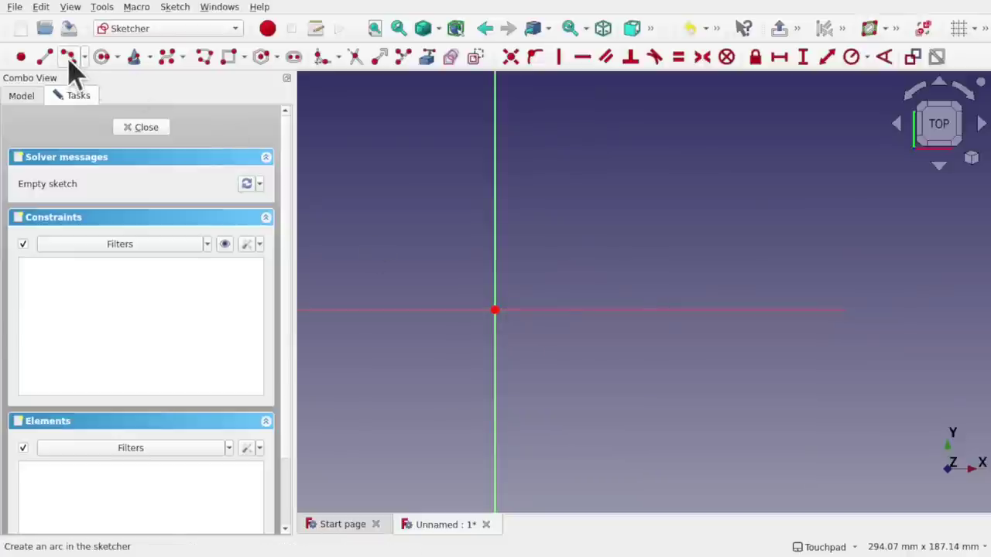
# Step: Draw three chained 3-point arcs starting from the sketch origin
pyautogui.click(496, 310)
pyautogui.click(566, 235)
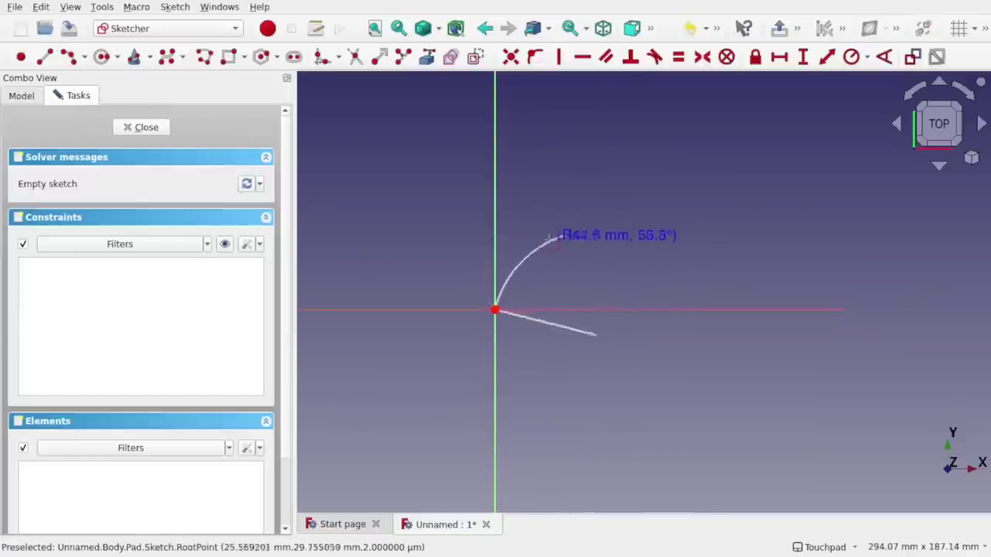
pyautogui.click(534, 249)
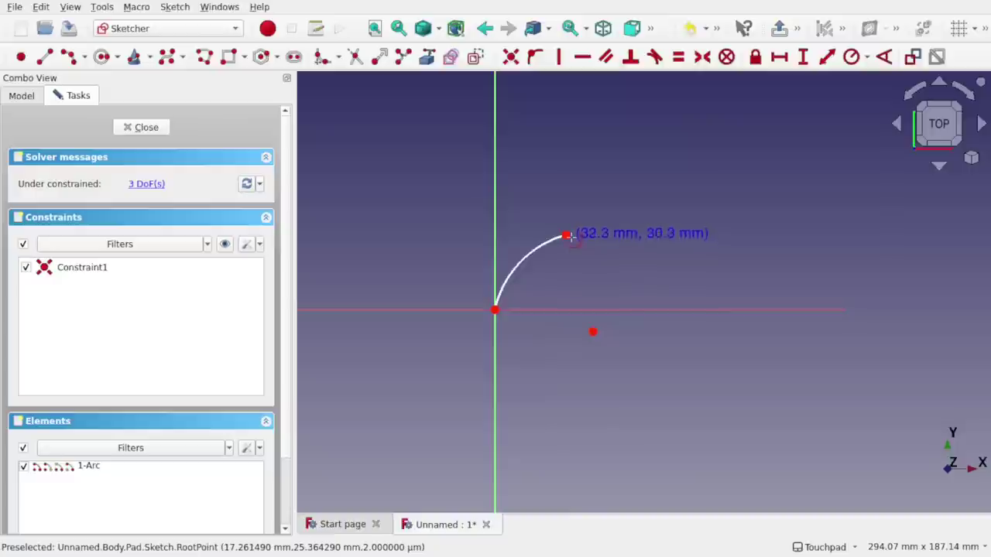
pyautogui.click(565, 235)
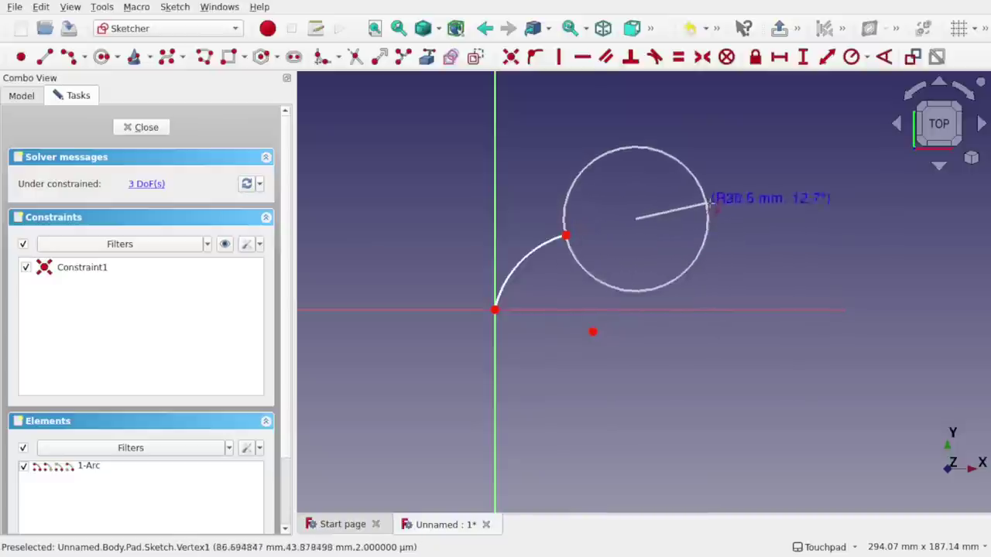
pyautogui.click(704, 210)
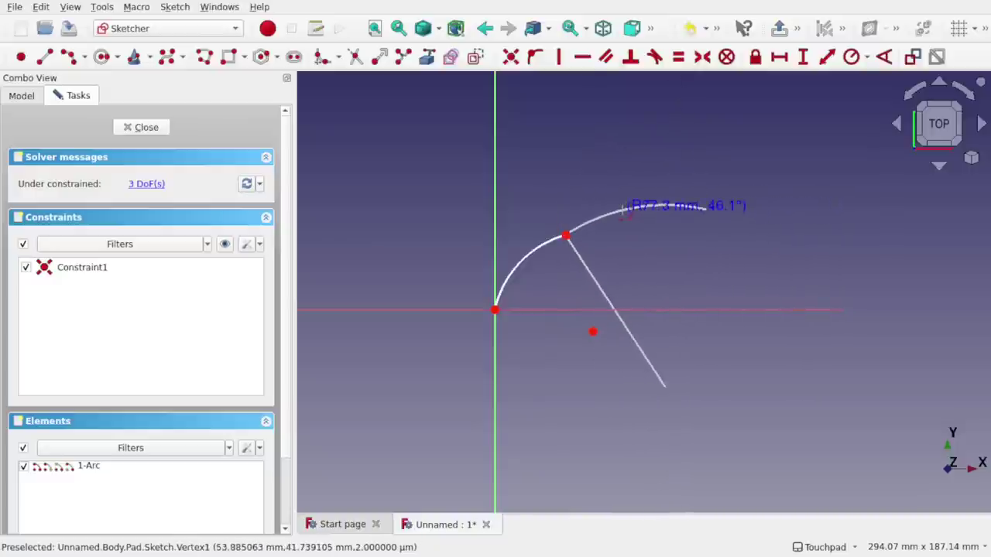
pyautogui.click(625, 217)
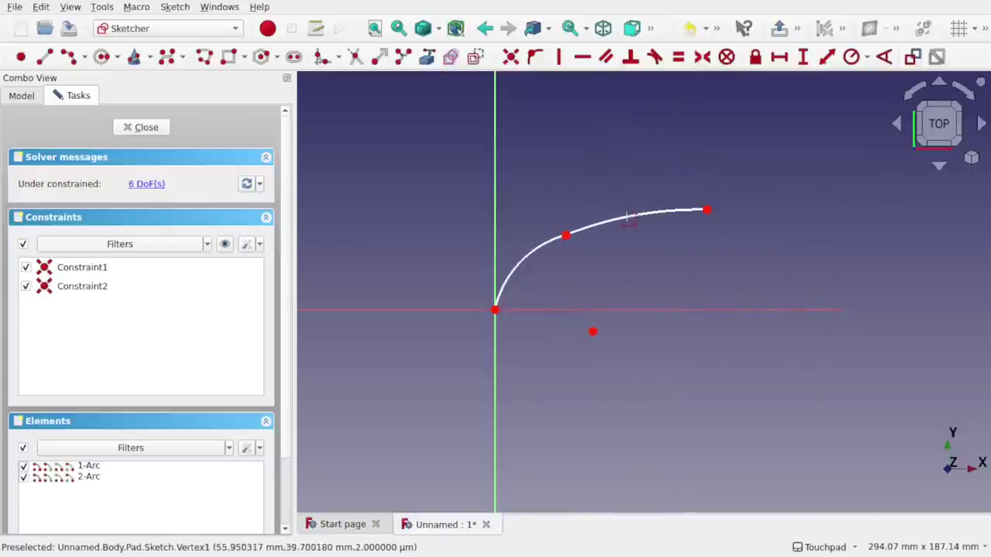
pyautogui.click(708, 210)
pyautogui.click(833, 204)
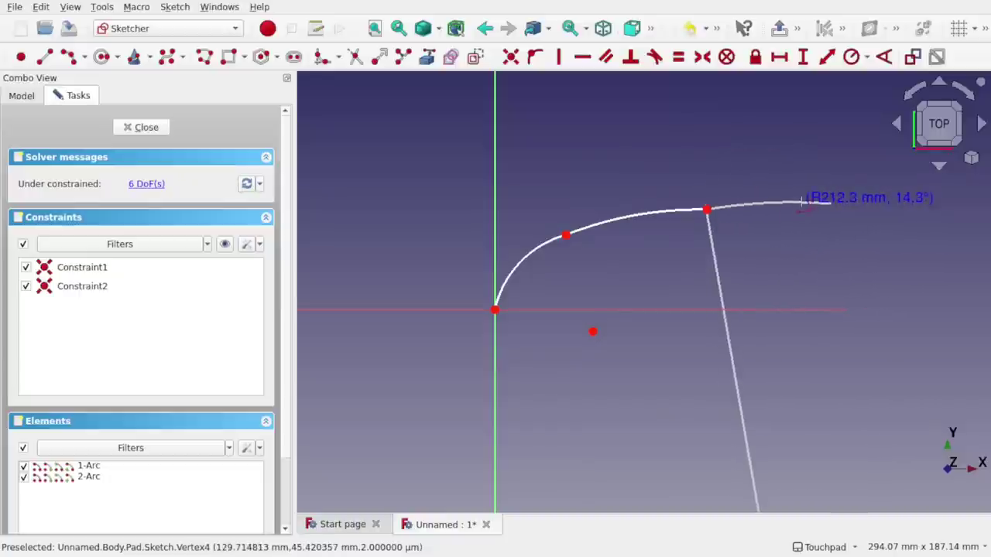
pyautogui.click(802, 203)
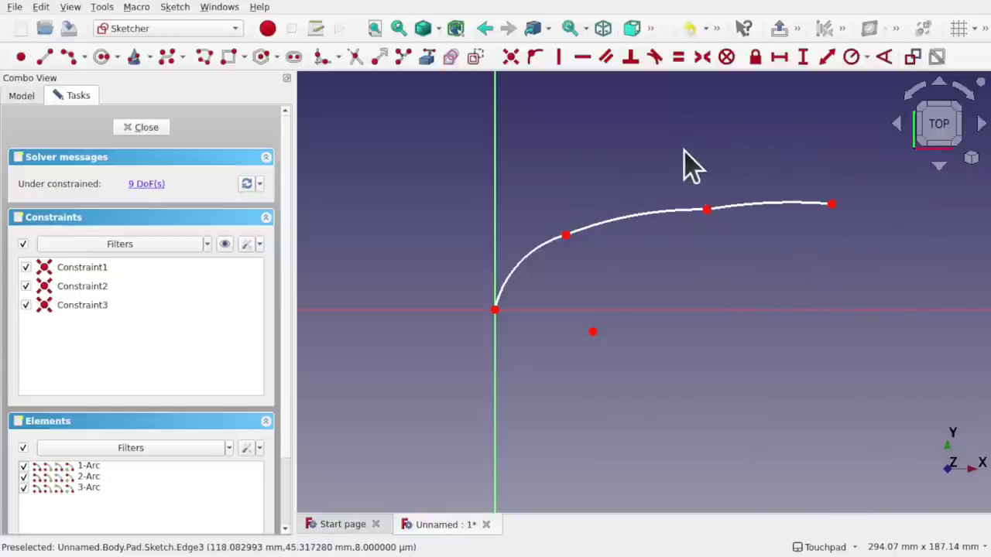
# Step: Make the third arc tangent to the second, and the second tangent to the first
pyautogui.click(655, 57)
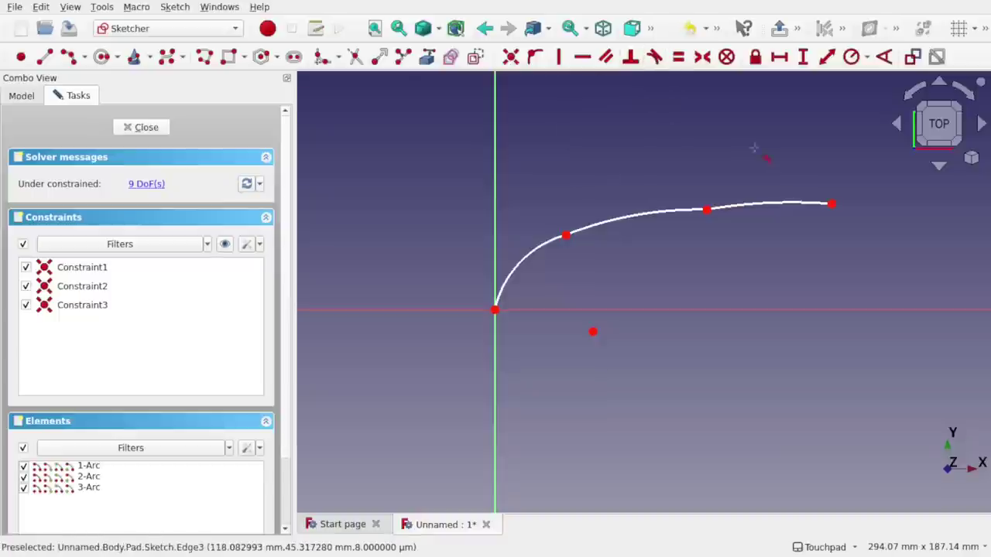
pyautogui.click(777, 204)
pyautogui.click(696, 212)
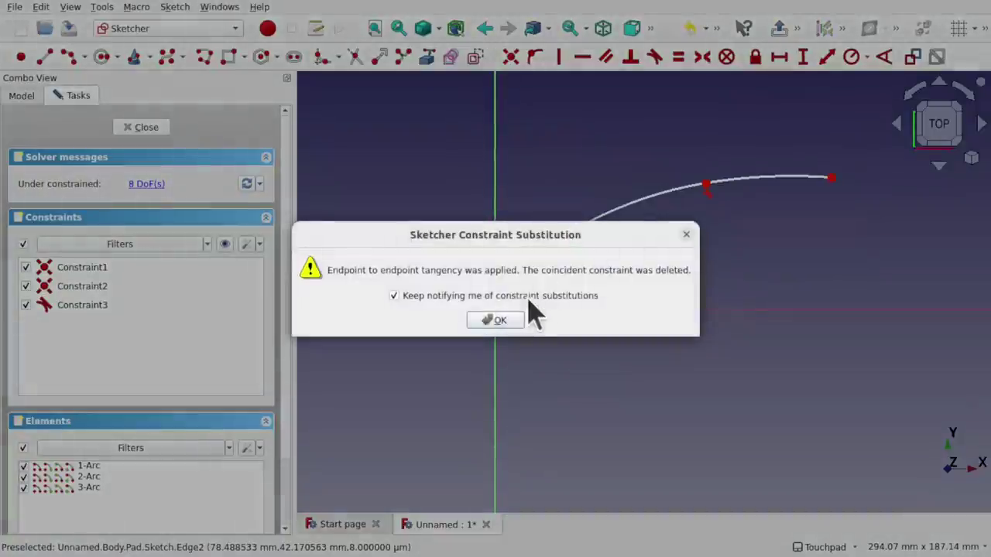
pyautogui.click(499, 320)
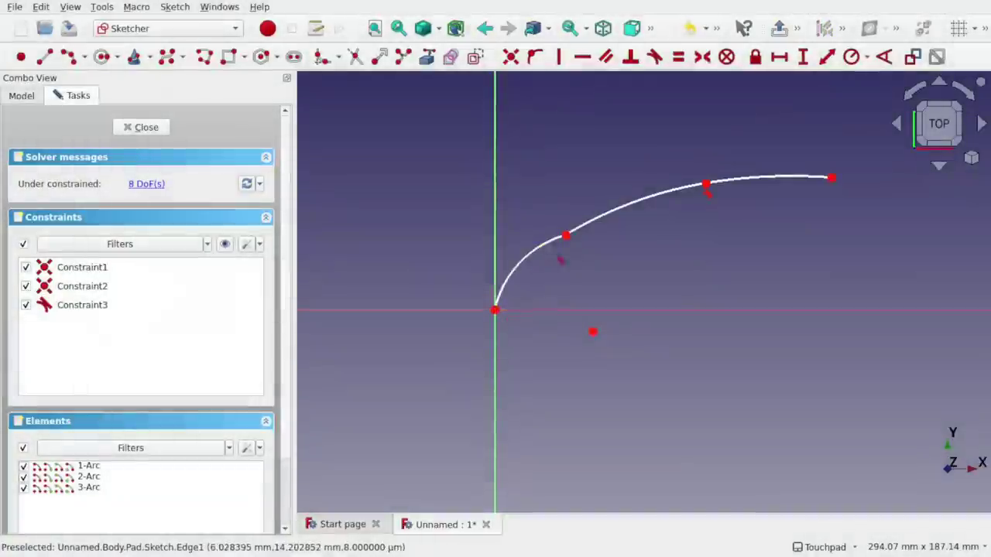
pyautogui.click(594, 222)
pyautogui.click(533, 258)
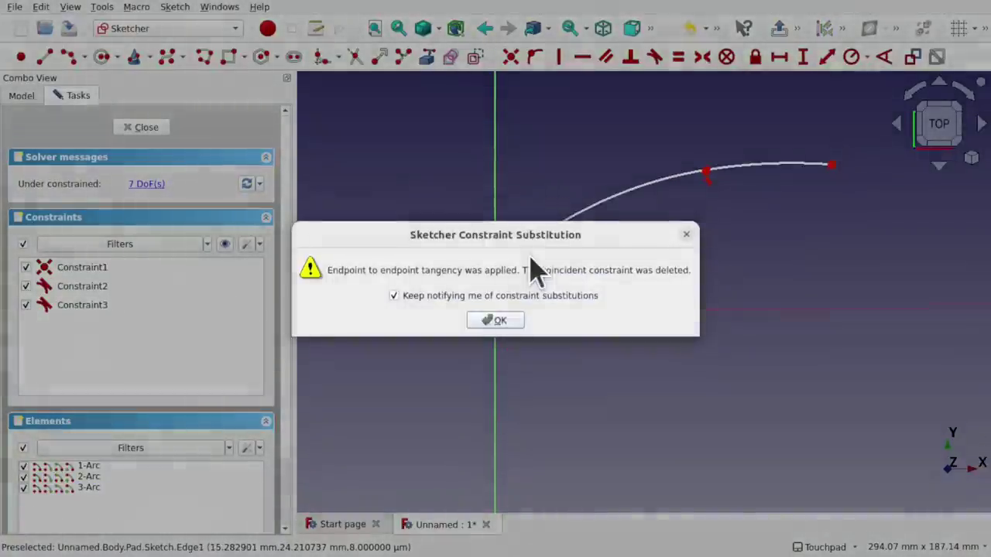
pyautogui.click(500, 323)
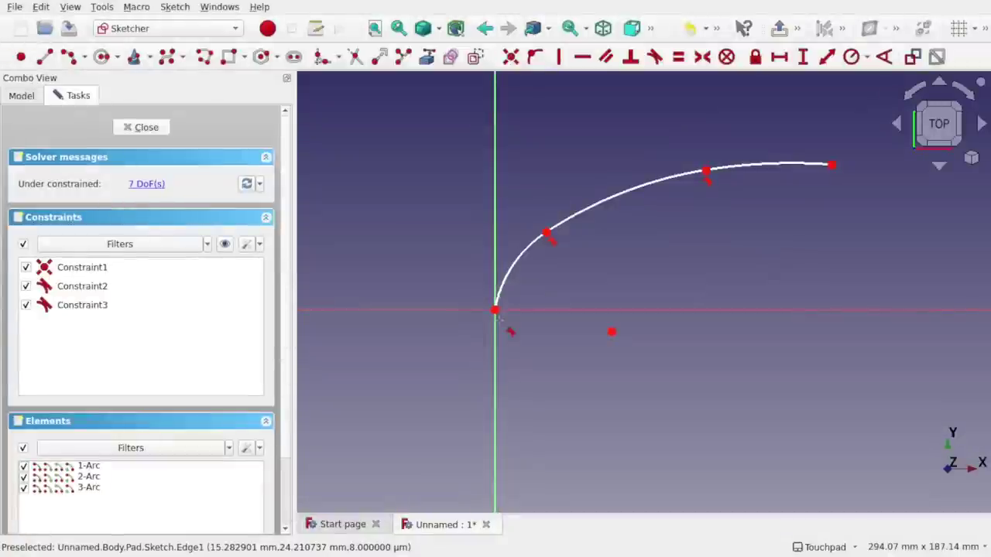
# Step: Close the profile with a polyline running along the X axis, then up to the last arc's end
pyautogui.click(205, 59)
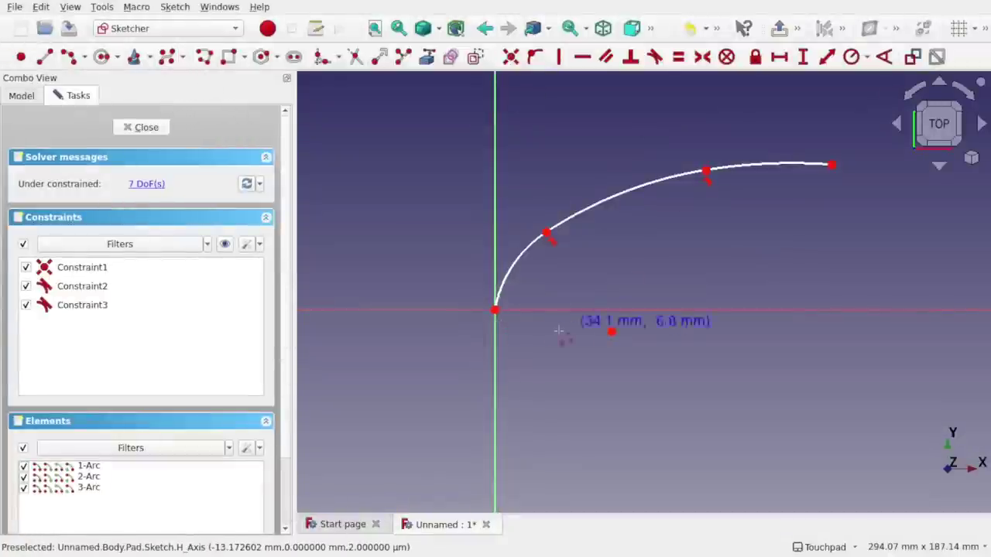
pyautogui.click(495, 310)
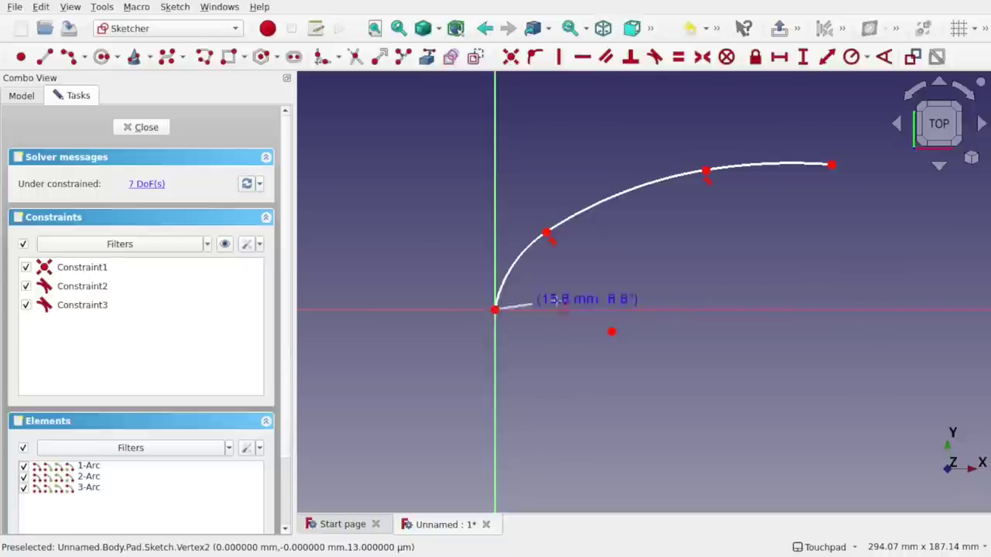
pyautogui.click(836, 309)
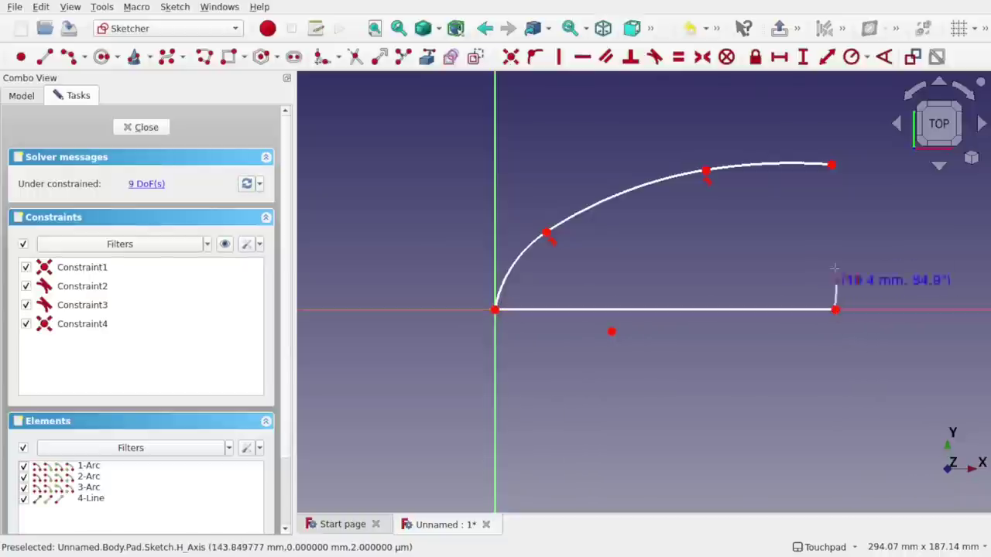
pyautogui.click(831, 164)
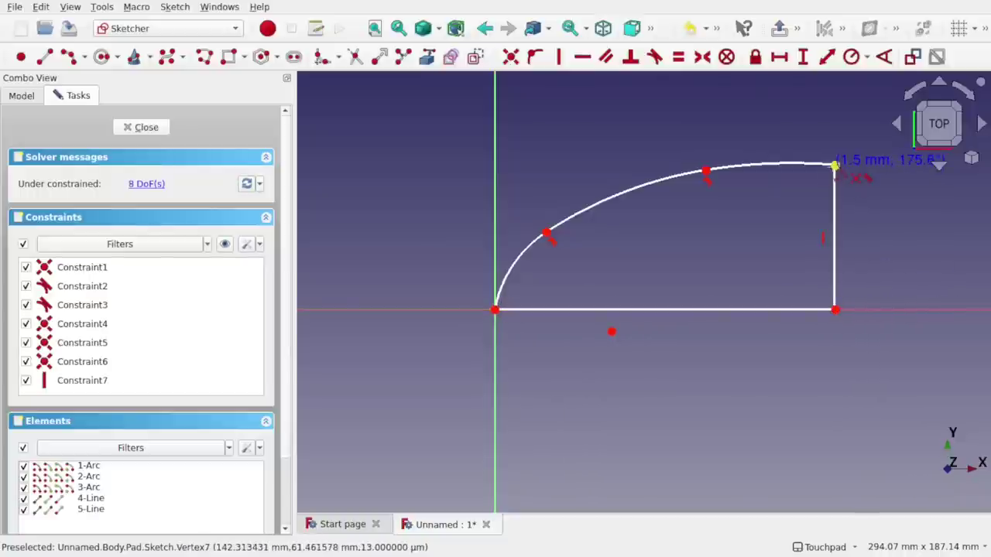
pyautogui.rightClick(609, 227)
pyautogui.scroll(2, 609, 227)
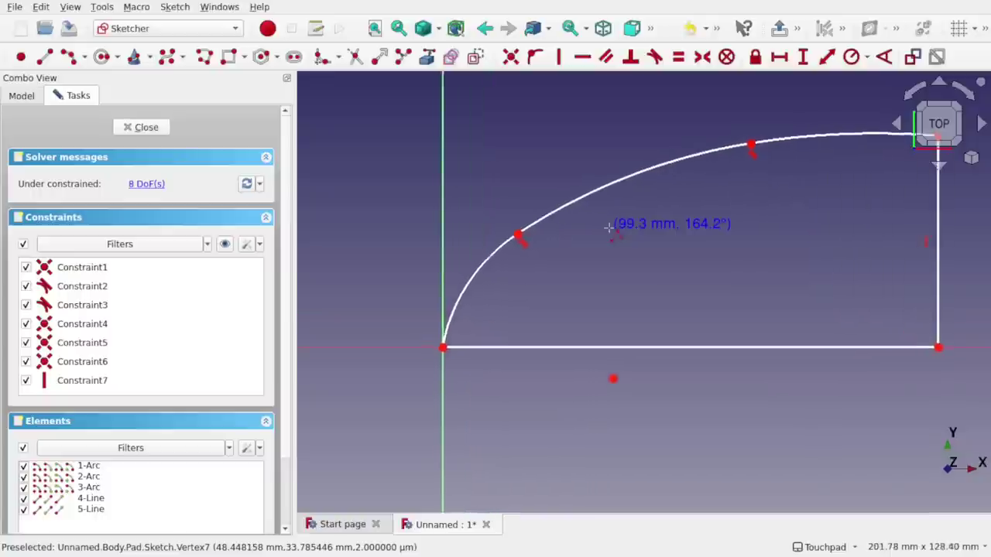
pyautogui.scroll(-1, 608, 227)
# Step: Leave the sketch, orbit the rebuilt pad and select its top face
pyautogui.click(138, 130)
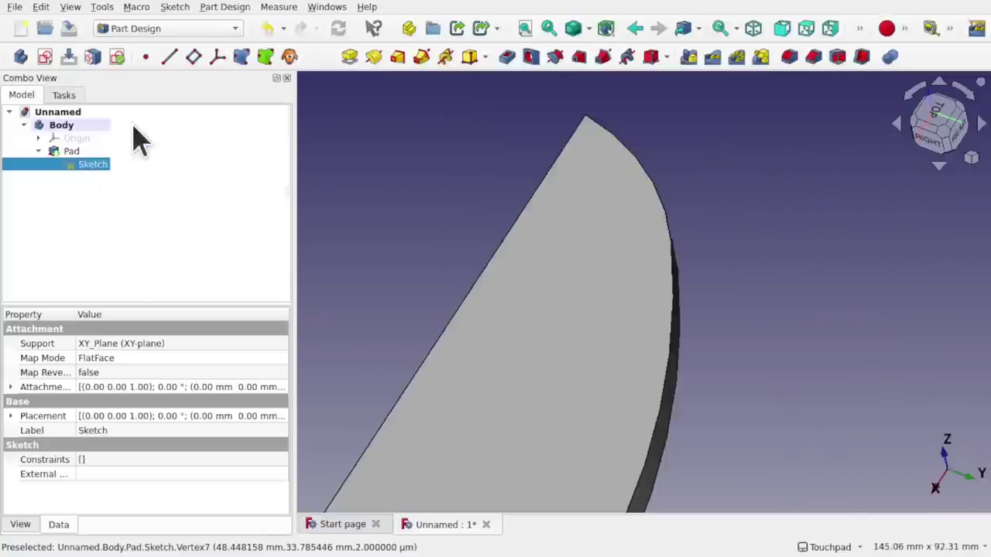
pyautogui.scroll(-3, 567, 241)
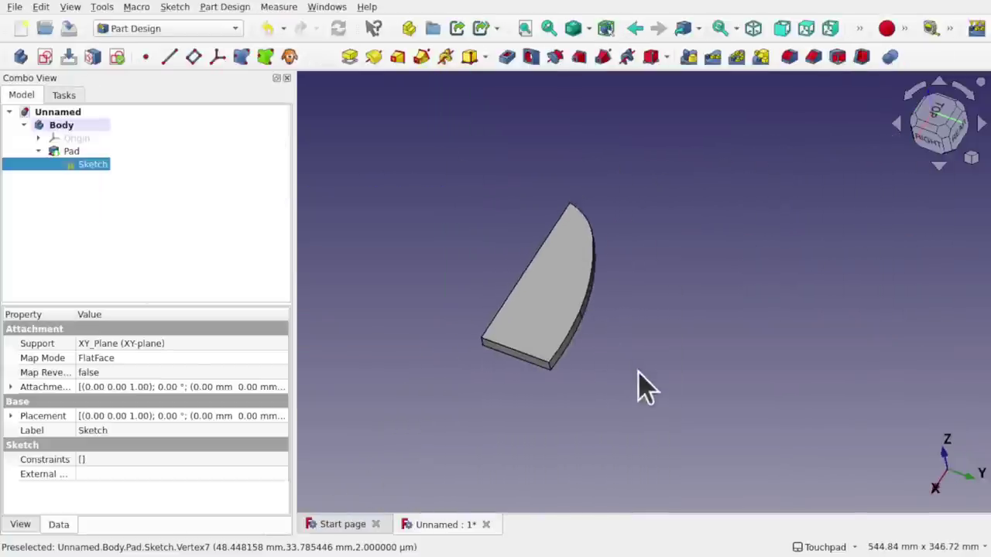
pyautogui.keyDown('alt'); pyautogui.moveTo(613, 381); pyautogui.dragTo(498, 364); pyautogui.keyUp('alt')
pyautogui.keyDown('alt'); pyautogui.moveTo(707, 230); pyautogui.dragTo(620, 302); pyautogui.keyUp('alt')
pyautogui.scroll(4, 619, 304)
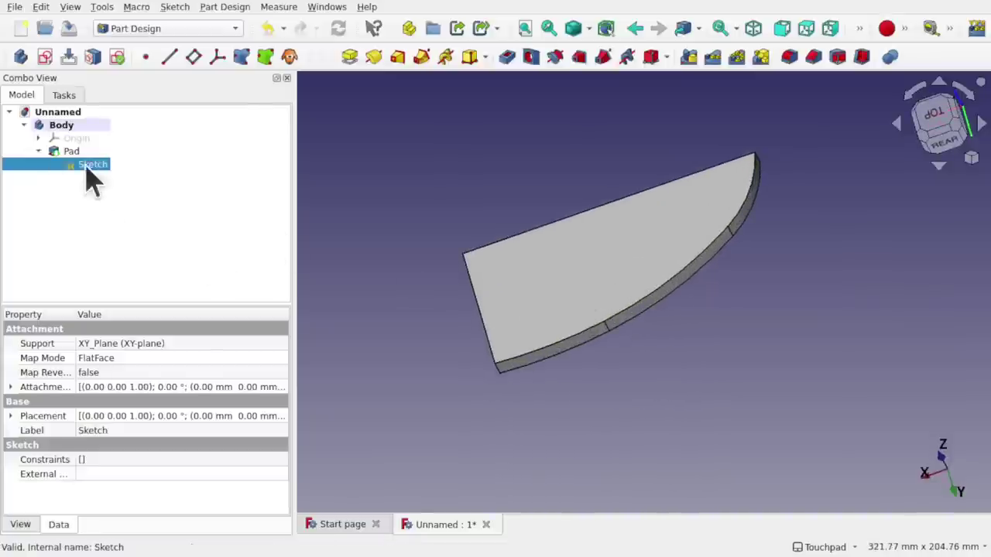
pyautogui.keyDown('alt'); pyautogui.moveTo(614, 349); pyautogui.dragTo(699, 352); pyautogui.keyUp('alt')
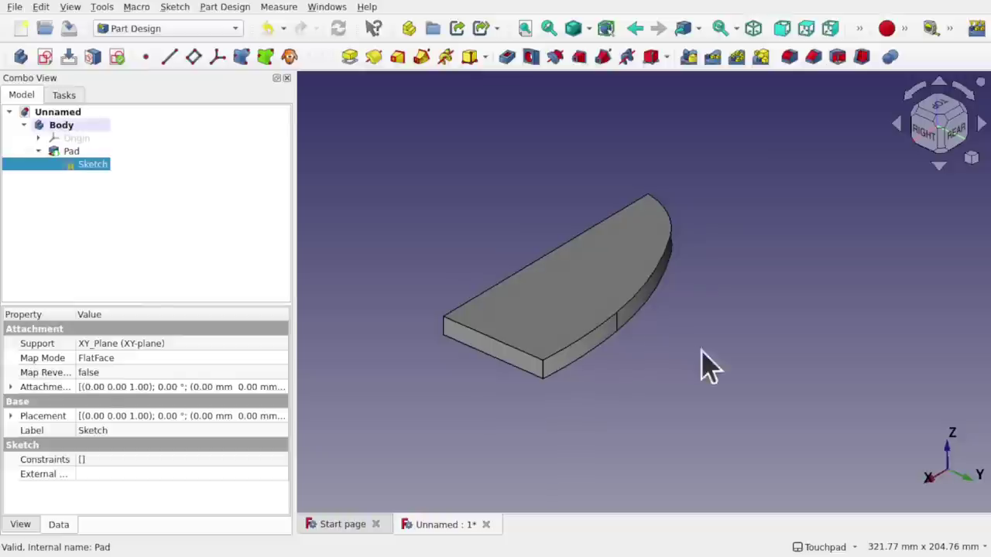
pyautogui.click(577, 305)
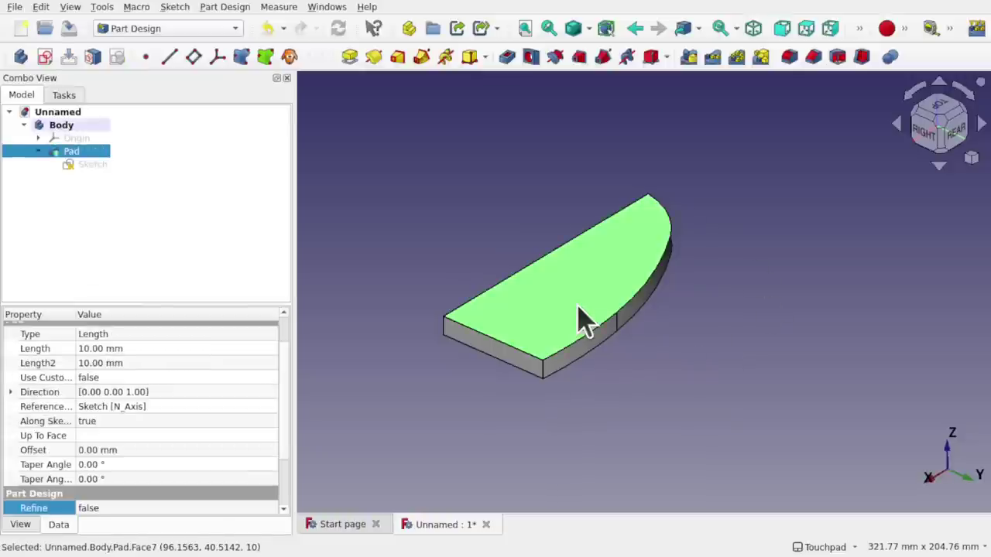
# Step: Add a Draft to the selected face and raise its angle to 9.50°
pyautogui.click(837, 67)
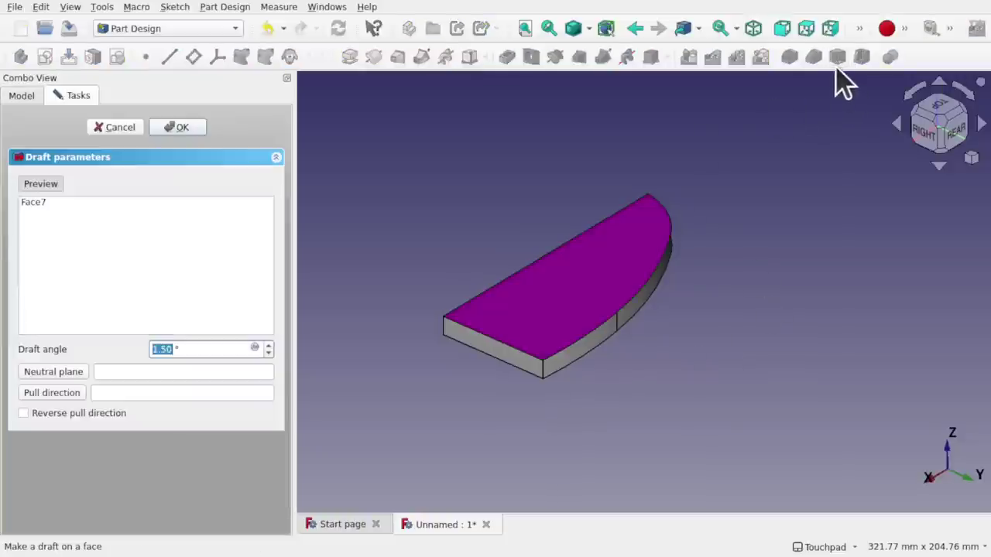
pyautogui.click(269, 345)
pyautogui.click(269, 345)
pyautogui.click(268, 346)
pyautogui.click(269, 346)
pyautogui.click(269, 346)
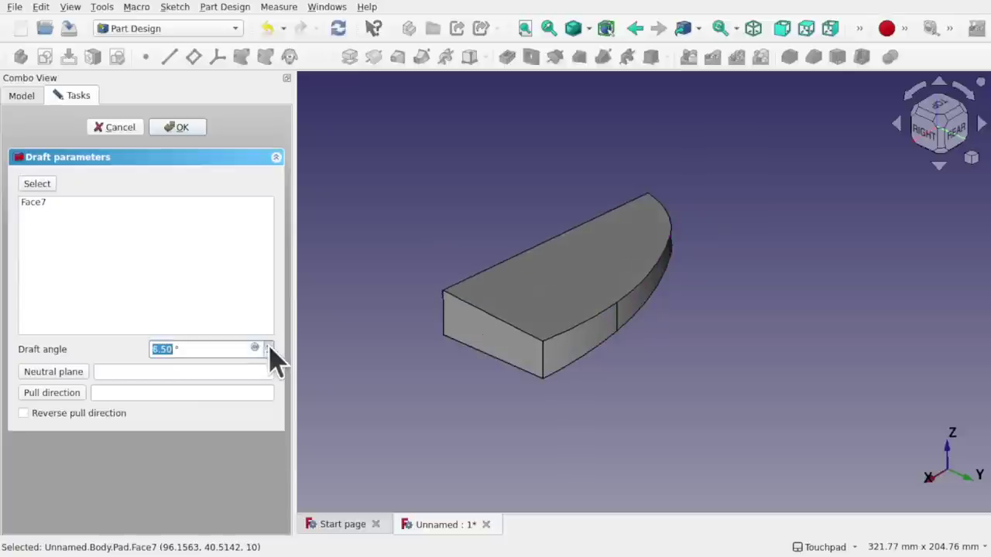
pyautogui.click(269, 345)
pyautogui.click(269, 346)
pyautogui.click(269, 345)
pyautogui.keyDown('alt'); pyautogui.moveTo(630, 336); pyautogui.dragTo(684, 372); pyautogui.keyUp('alt')
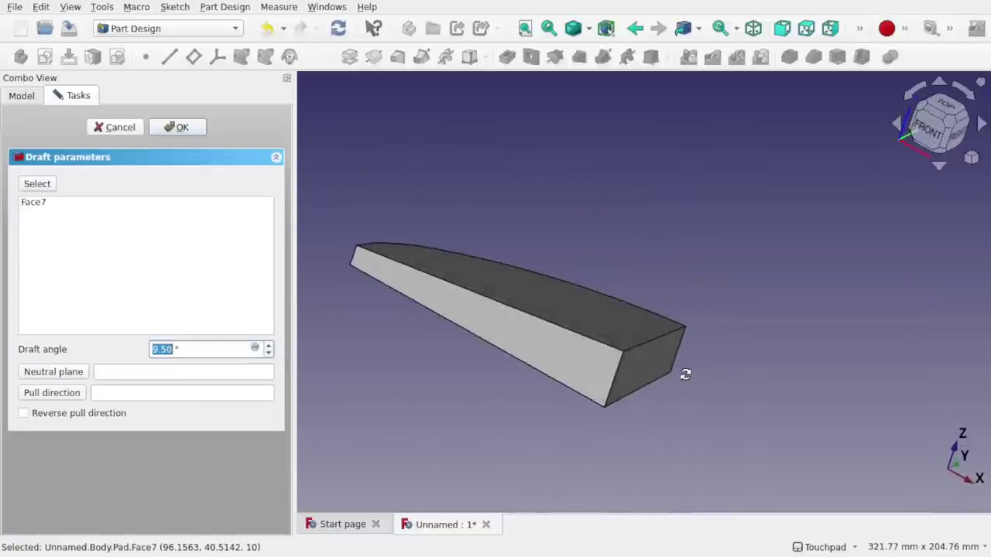
# Step: Set the draft's neutral plane to Face2, reverse the pull direction, and set the angle to 11°
pyautogui.click(51, 372)
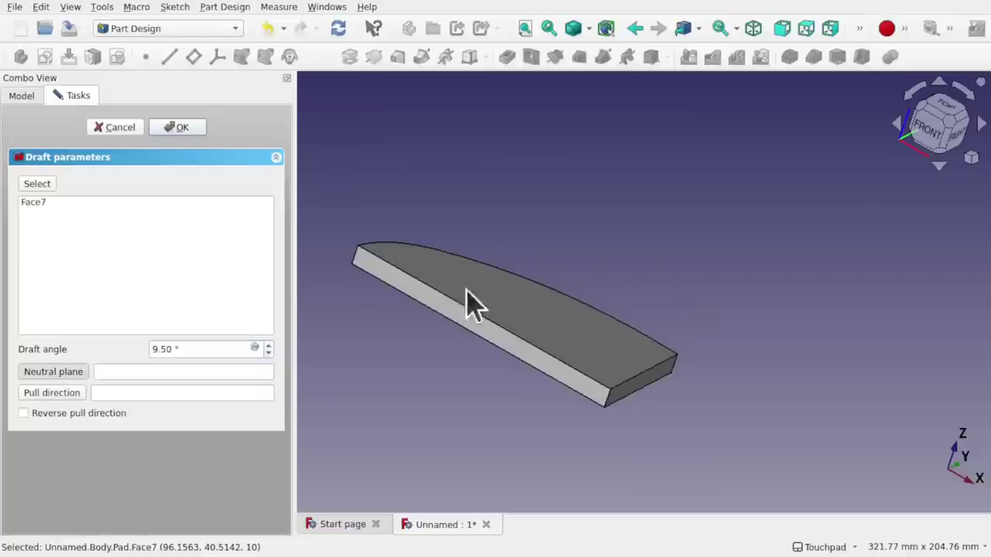
pyautogui.click(530, 360)
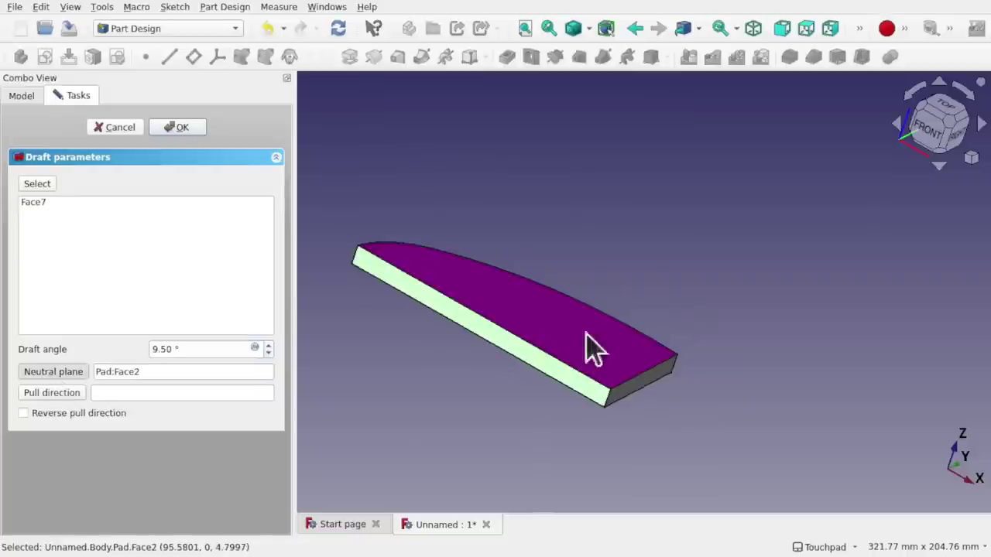
pyautogui.keyDown('alt'); pyautogui.moveTo(586, 348); pyautogui.dragTo(235, 343); pyautogui.keyUp('alt')
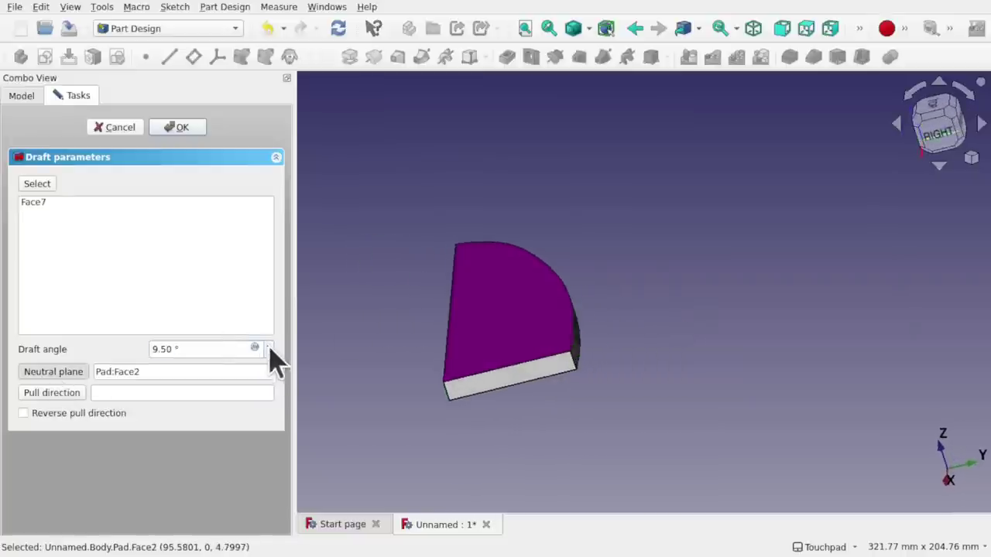
pyautogui.click(268, 346)
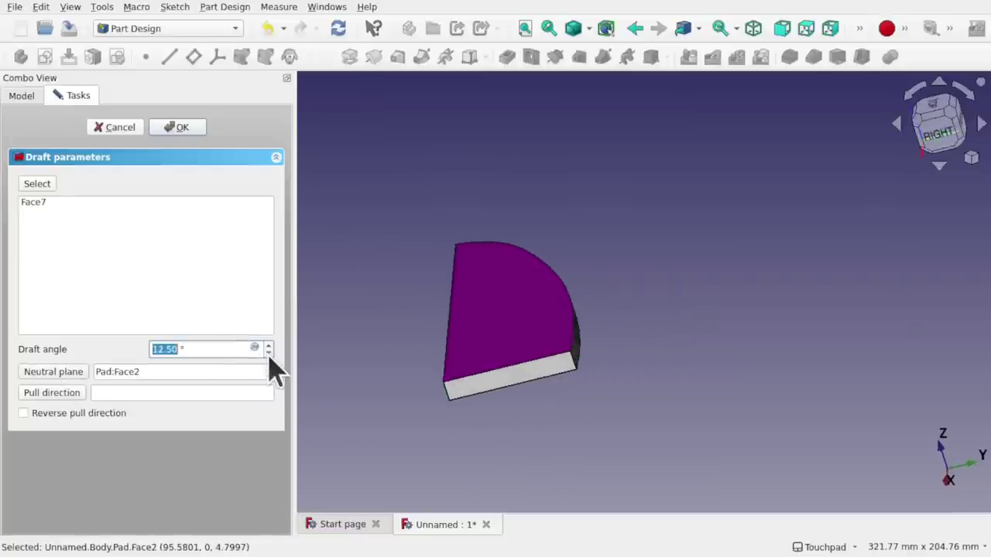
pyautogui.click(269, 353)
pyautogui.click(269, 353)
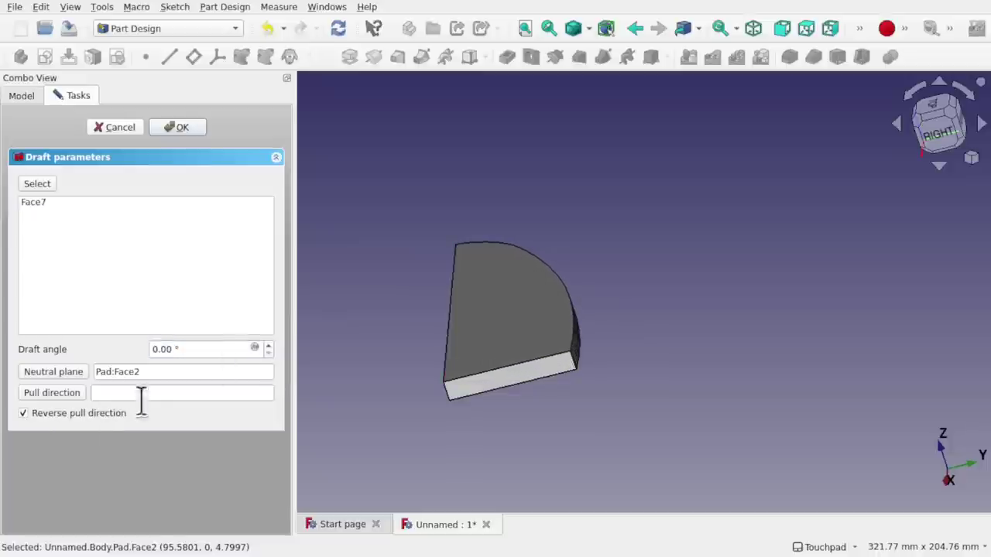
pyautogui.click(269, 346)
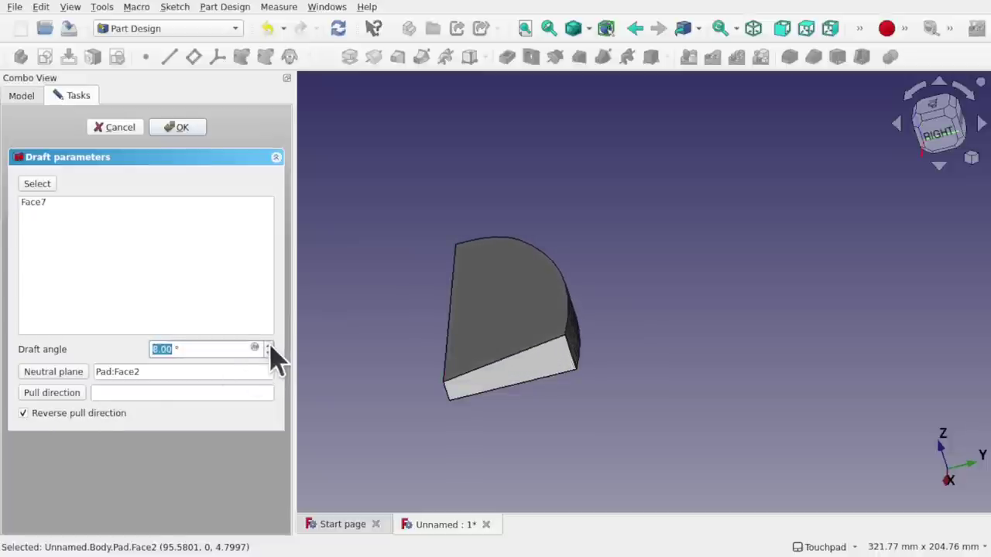
pyautogui.click(268, 345)
pyautogui.moveTo(491, 347); pyautogui.dragTo(664, 307, button='middle')
# Step: Accept the draft and change the Pad length to 7 mm
pyautogui.click(182, 128)
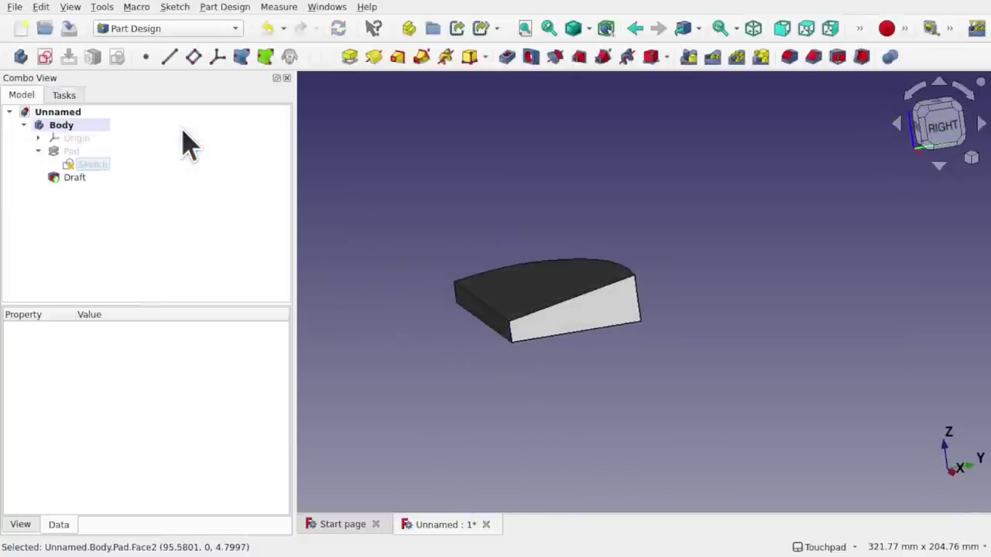
pyautogui.doubleClick(70, 152)
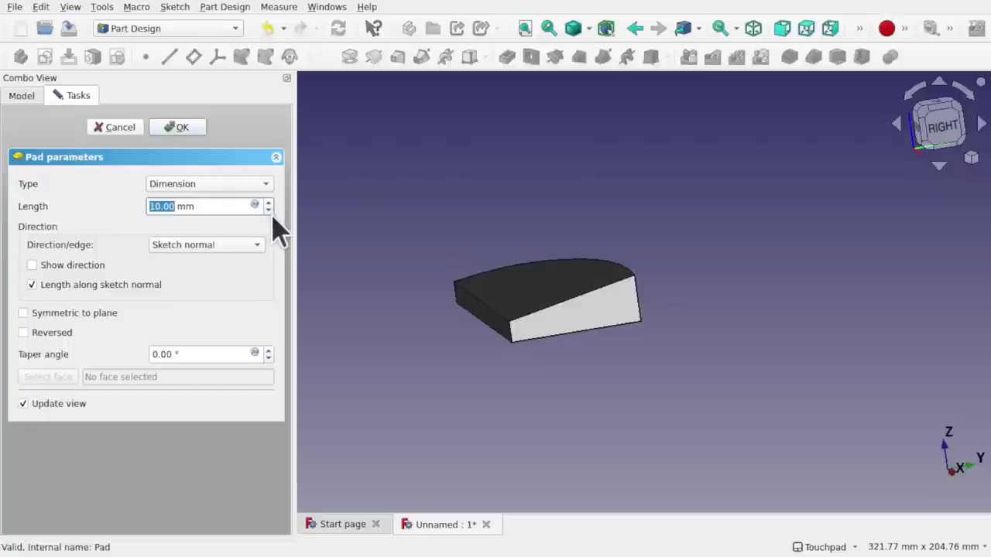
pyautogui.scroll(-3, 272, 216)
pyautogui.click(177, 130)
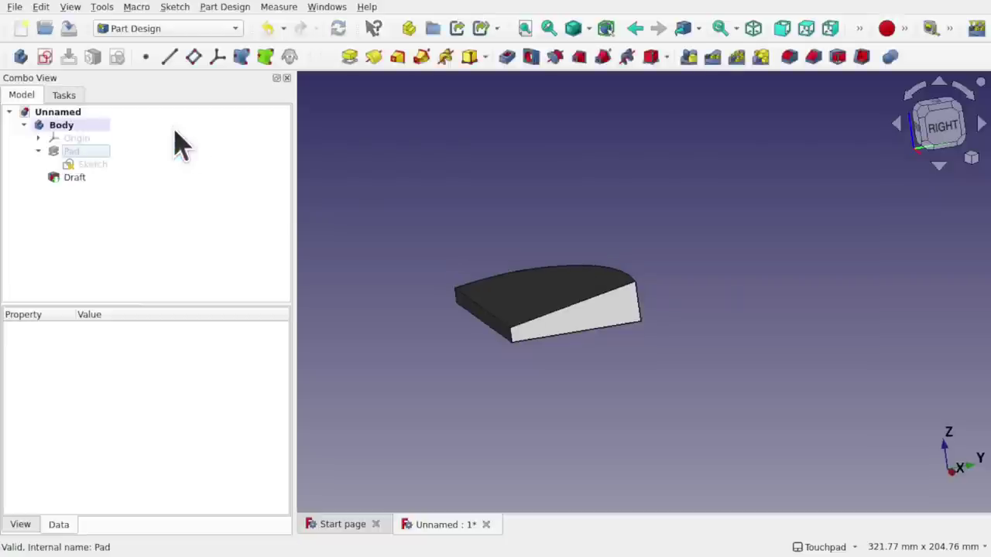
# Step: Set the Pad's Length property to 2.00 mm in the Data properties
pyautogui.doubleClick(75, 179)
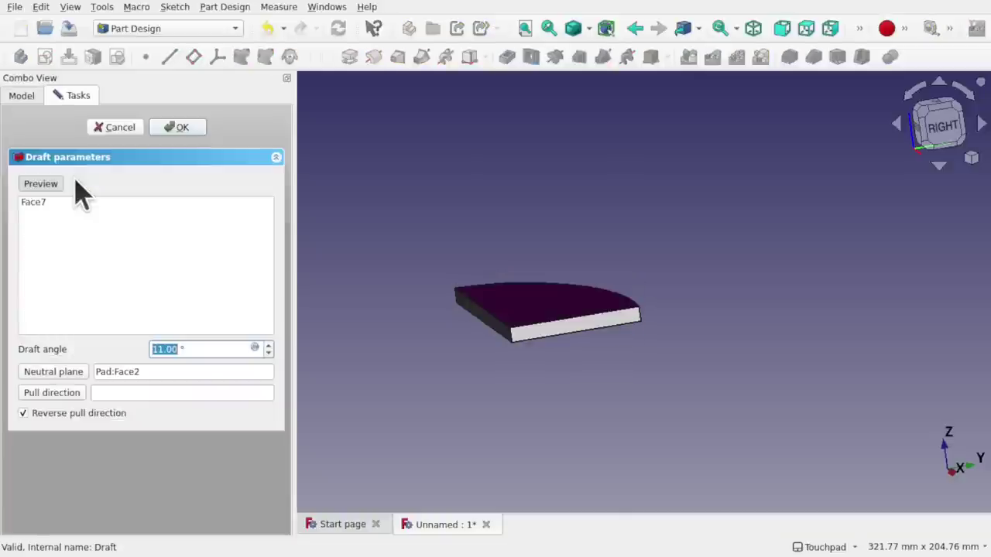
pyautogui.click(120, 130)
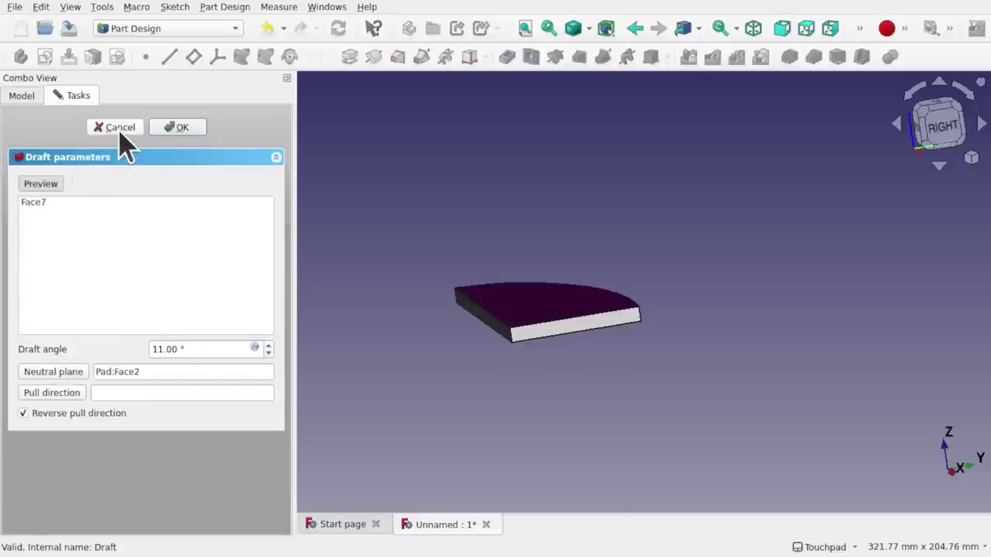
pyautogui.click(81, 179)
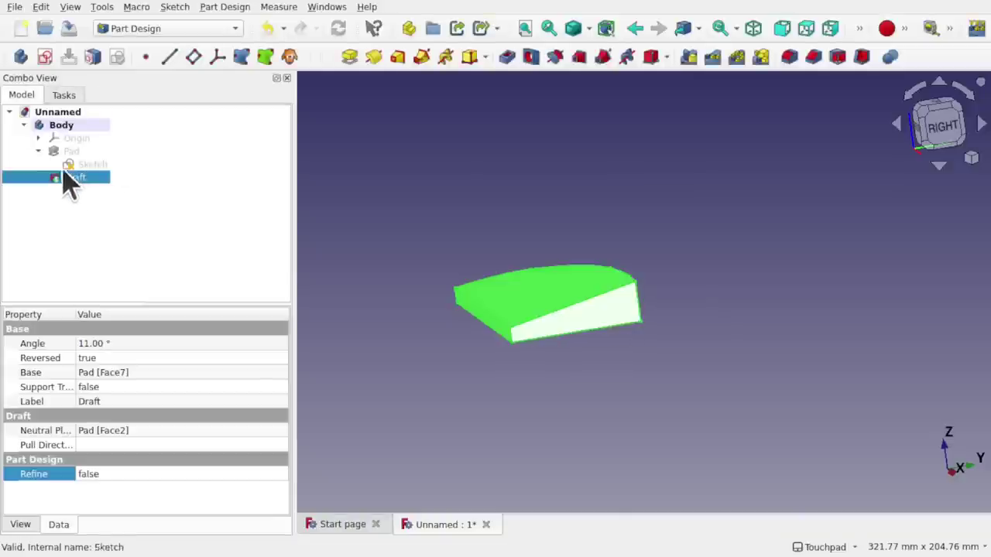
pyautogui.click(69, 153)
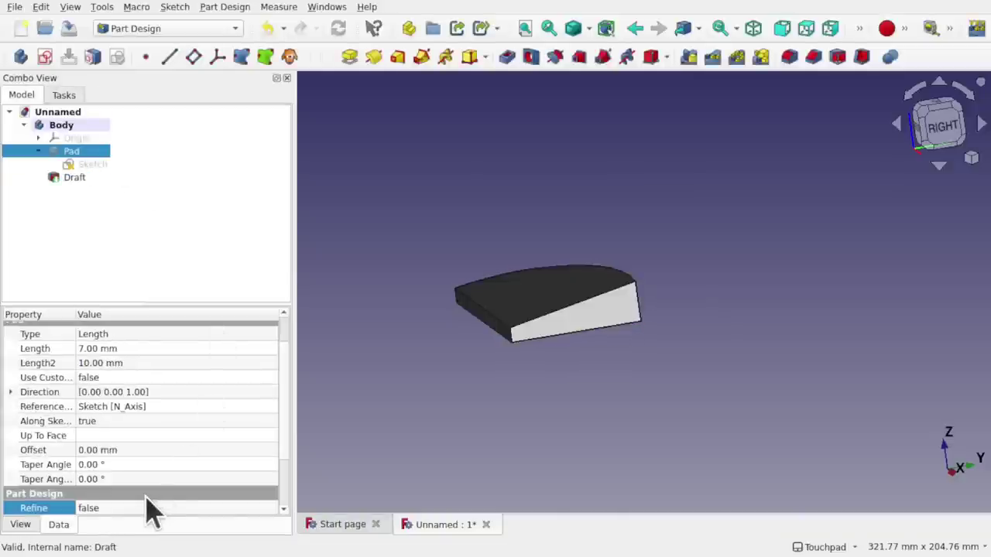
pyautogui.click(130, 348)
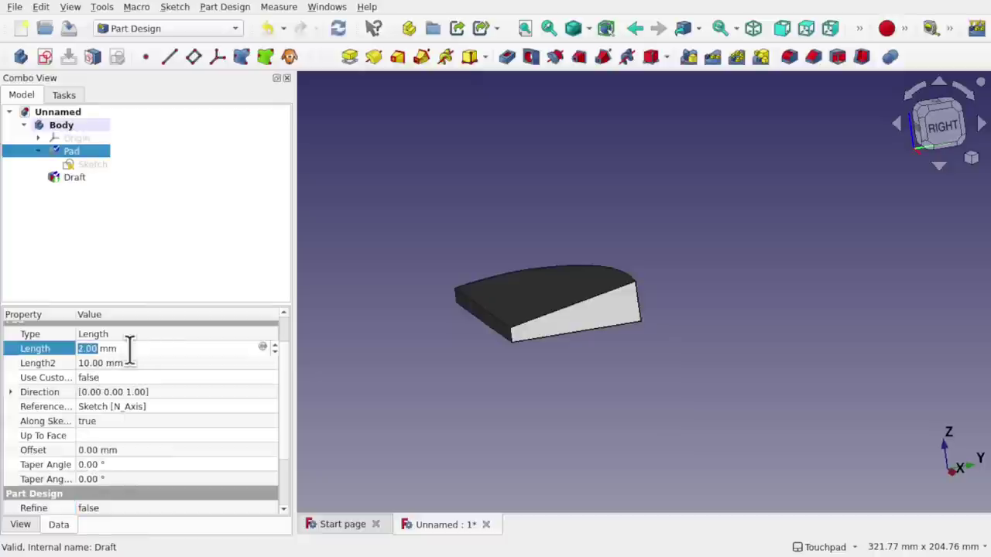
pyautogui.press('Return')
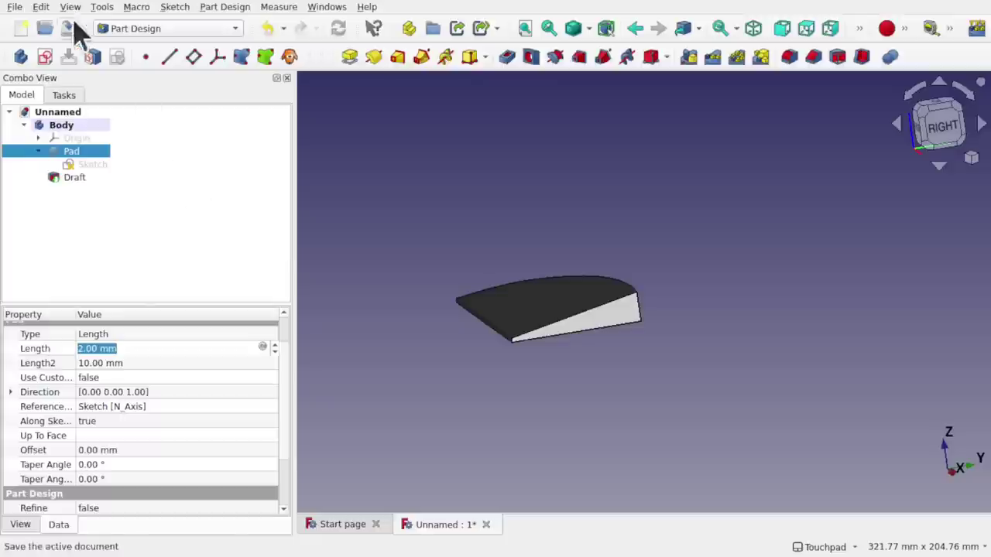
pyautogui.click(42, 8)
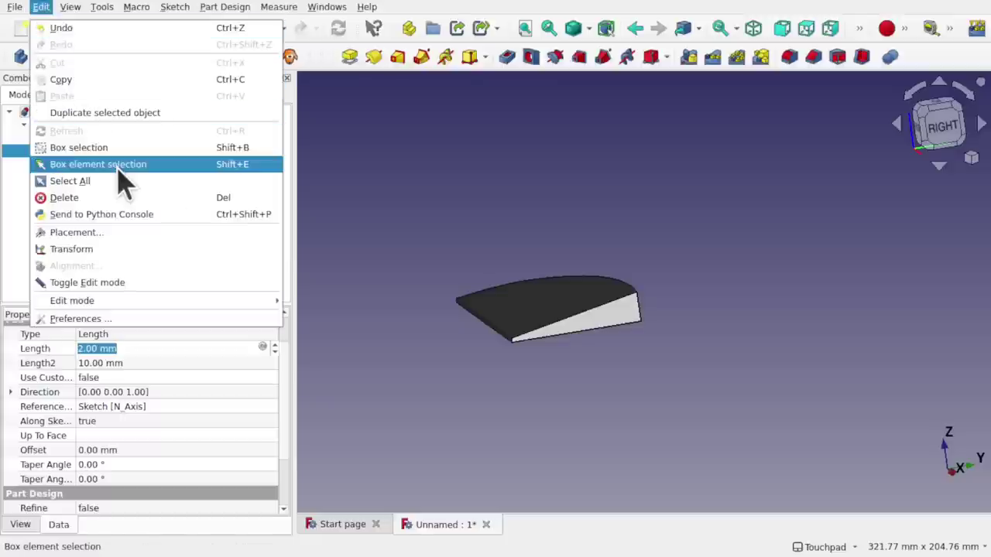
pyautogui.click(460, 287)
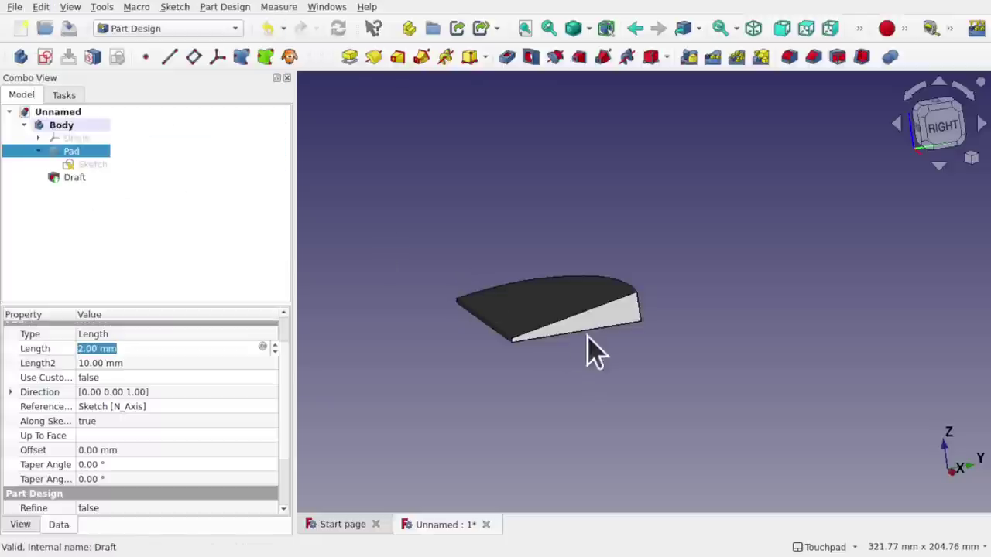
# Step: Orbit and zoom the view to bring the thin pad's curved edge into sight
pyautogui.keyDown('alt'); pyautogui.moveTo(586, 348); pyautogui.dragTo(604, 436); pyautogui.keyUp('alt')
pyautogui.keyDown('alt'); pyautogui.moveTo(460, 193); pyautogui.dragTo(595, 235); pyautogui.keyUp('alt')
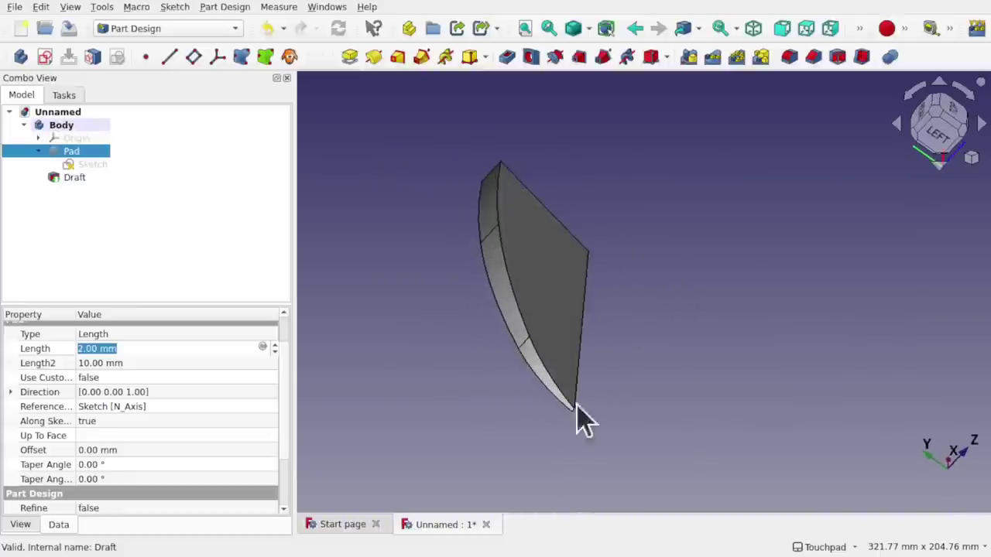
pyautogui.keyDown('alt'); pyautogui.moveTo(578, 405); pyautogui.dragTo(533, 206); pyautogui.keyUp('alt')
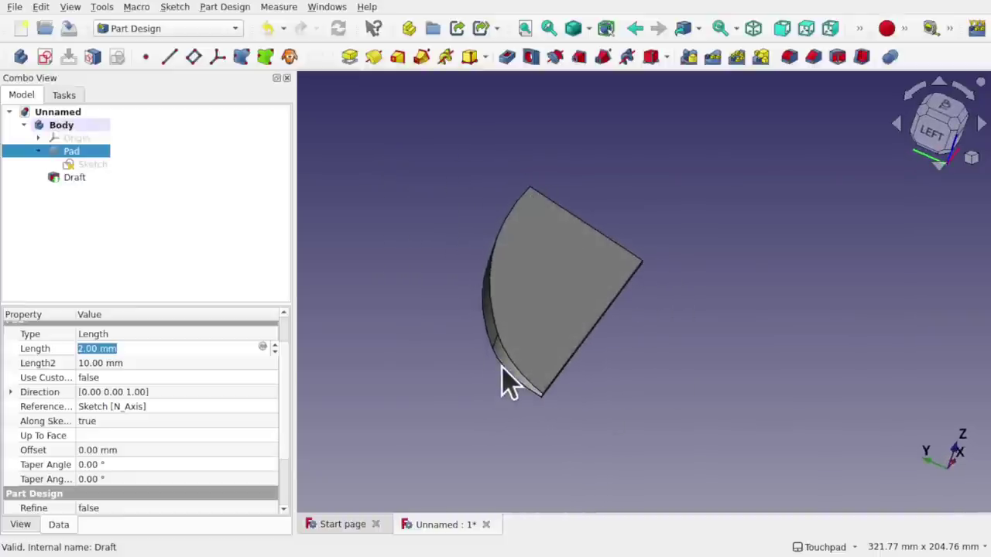
pyautogui.scroll(5, 502, 366)
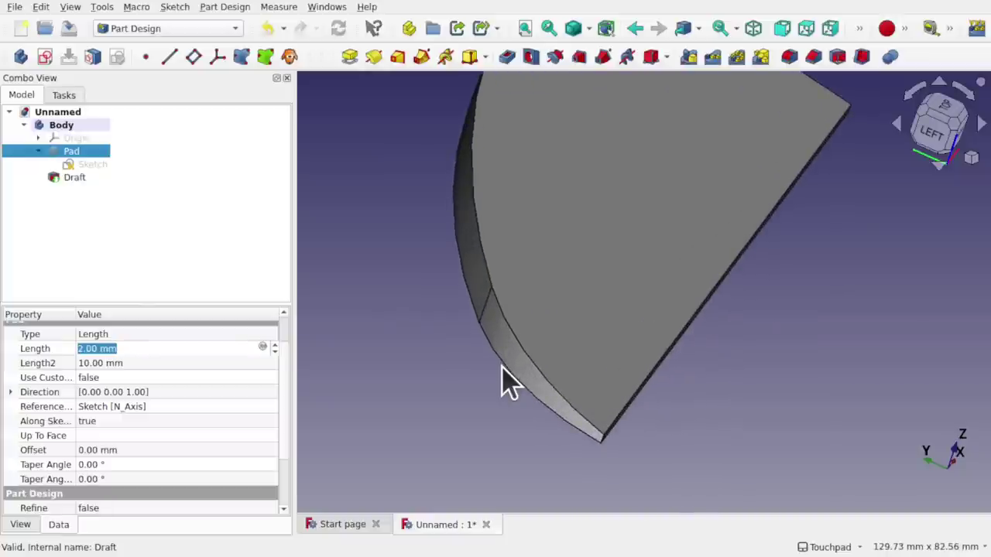
pyautogui.keyDown('alt'); pyautogui.moveTo(472, 267); pyautogui.dragTo(550, 337); pyautogui.keyUp('alt')
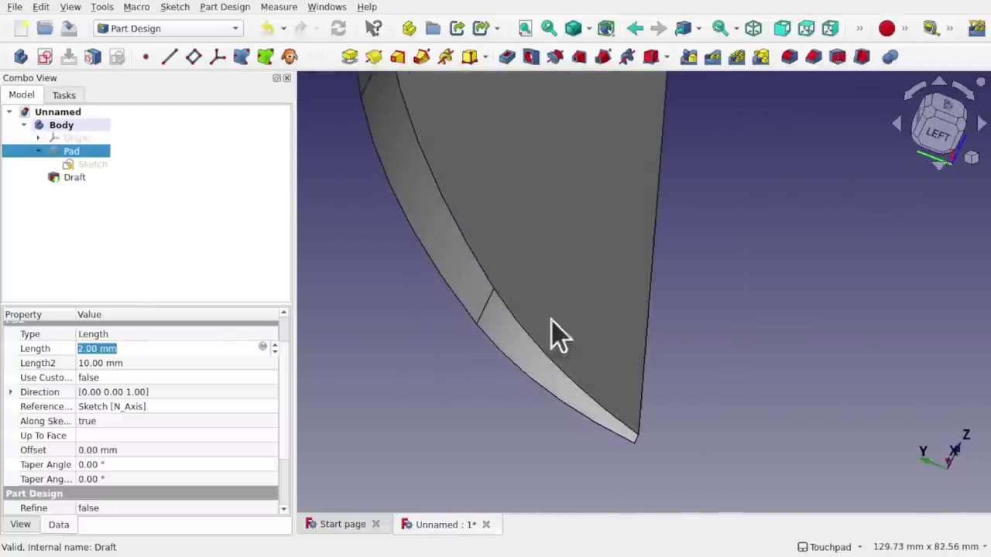
pyautogui.keyDown('alt'); pyautogui.moveTo(591, 246); pyautogui.dragTo(522, 217); pyautogui.keyUp('alt')
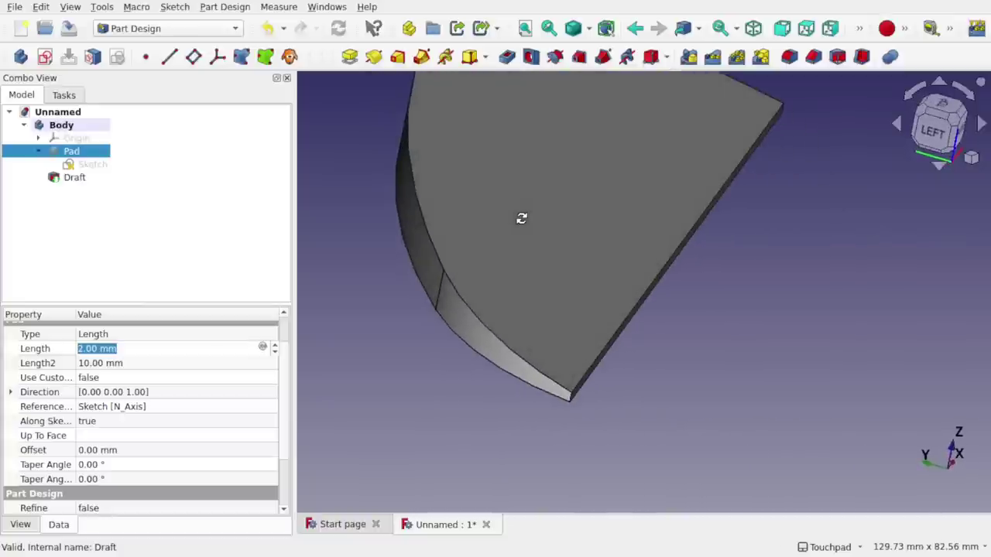
# Step: Start a fillet on the curved Edge4 and raise its radius to 3 mm
pyautogui.click(498, 348)
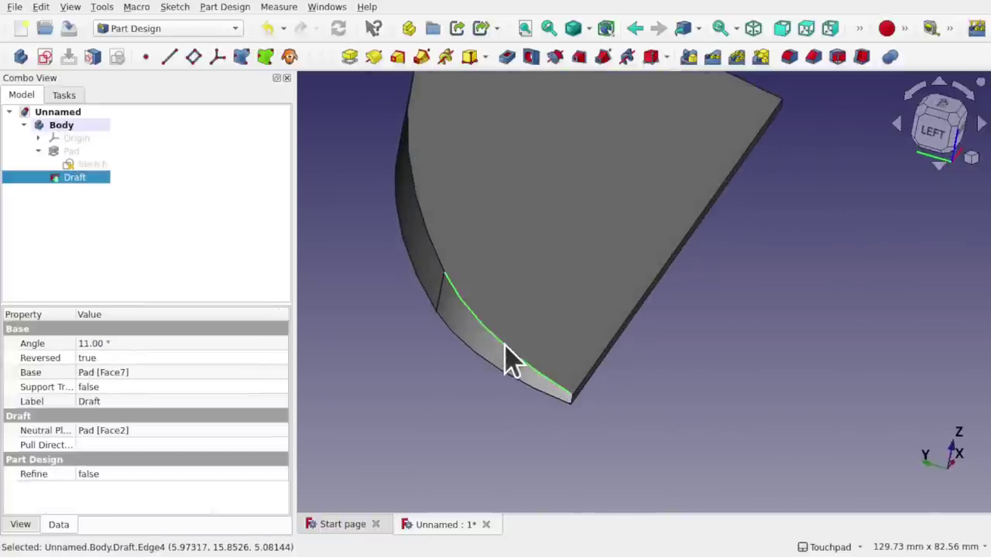
pyautogui.click(789, 57)
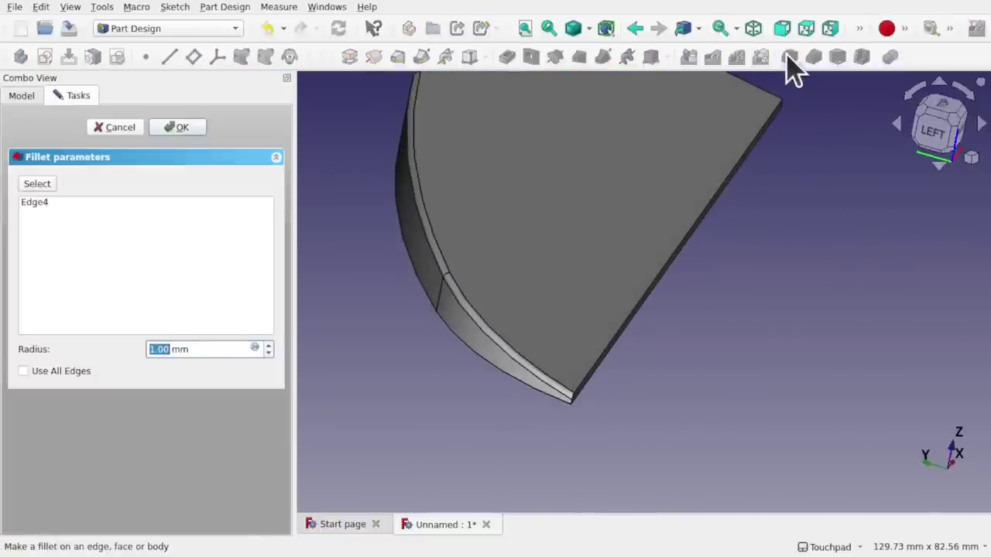
pyautogui.keyDown('alt'); pyautogui.moveTo(595, 221); pyautogui.dragTo(619, 278); pyautogui.keyUp('alt')
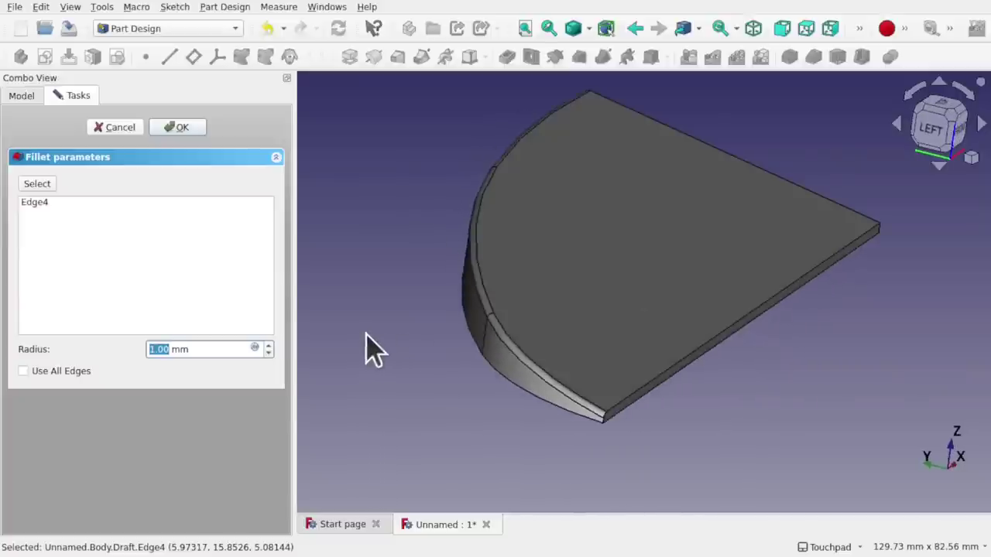
pyautogui.click(269, 346)
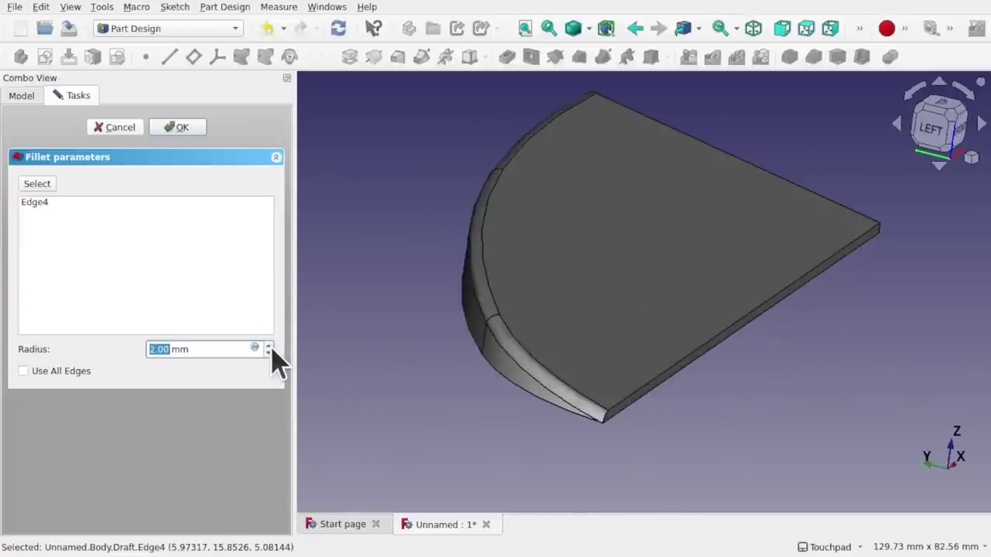
pyautogui.click(269, 346)
pyautogui.keyDown('alt'); pyautogui.moveTo(599, 411); pyautogui.dragTo(573, 465); pyautogui.keyUp('alt')
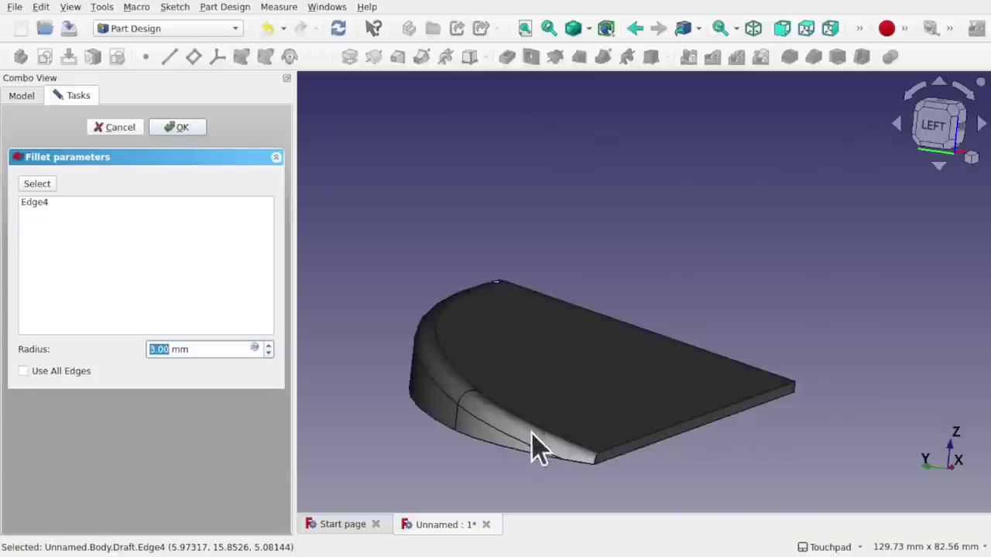
pyautogui.keyDown('shift'); pyautogui.moveTo(573, 414); pyautogui.dragTo(614, 376); pyautogui.keyUp('shift')
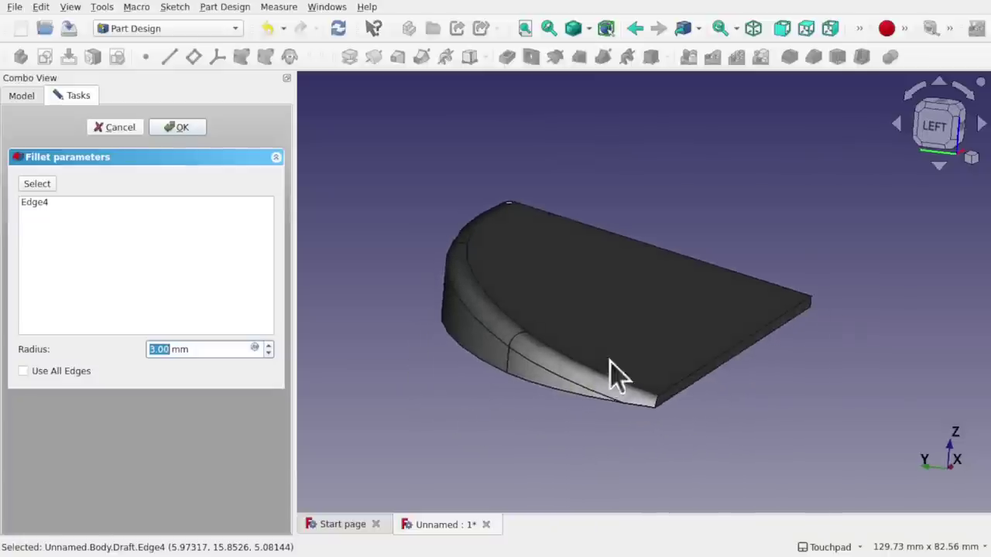
# Step: Step the fillet radius up from 4 mm to 8 mm, then back down to 7 mm
pyautogui.click(269, 346)
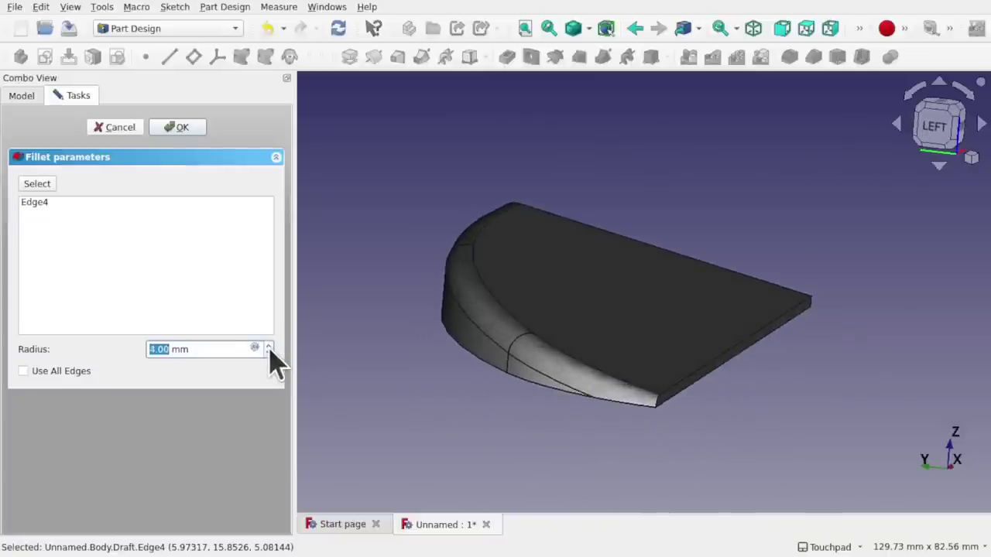
pyautogui.click(269, 346)
pyautogui.click(269, 346)
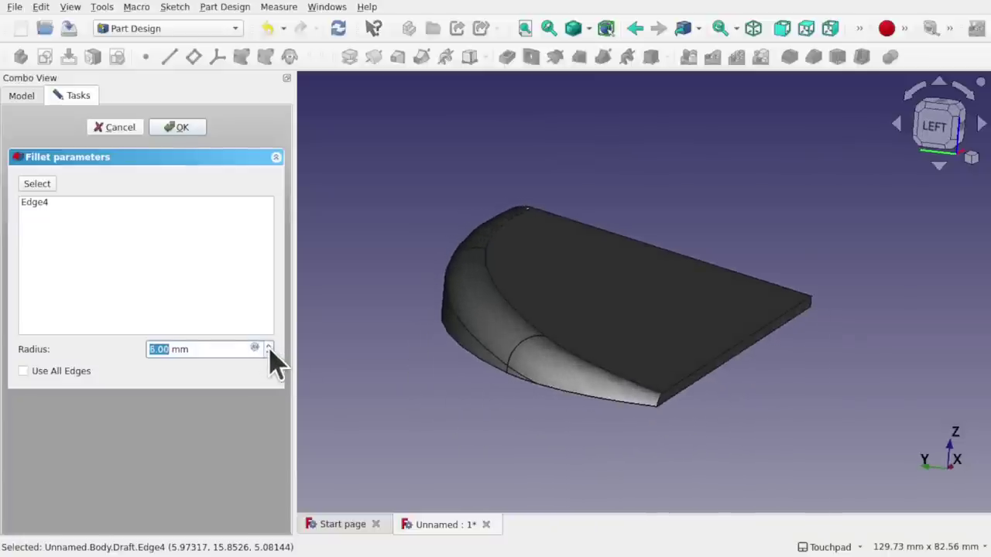
pyautogui.scroll(1, 528, 387)
pyautogui.scroll(3, 534, 399)
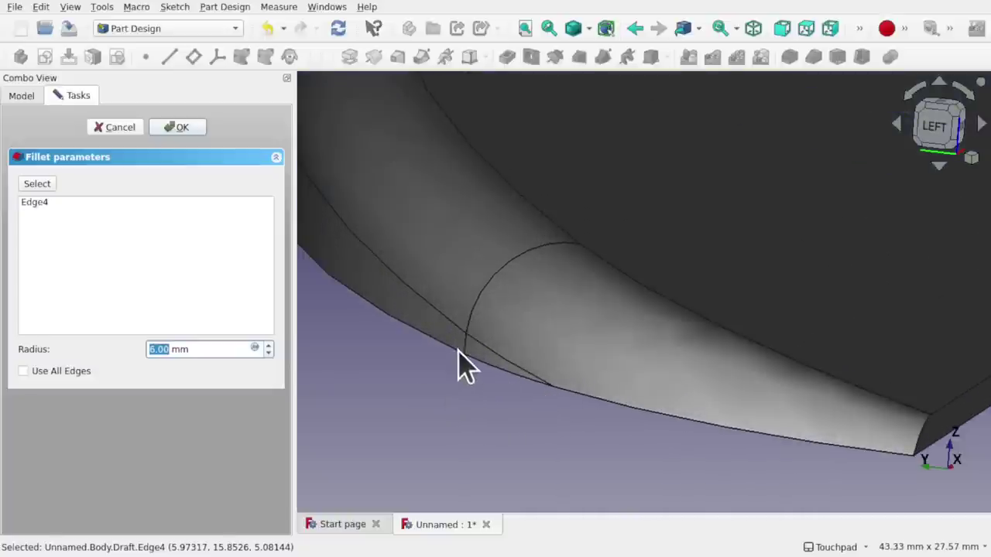
pyautogui.click(268, 346)
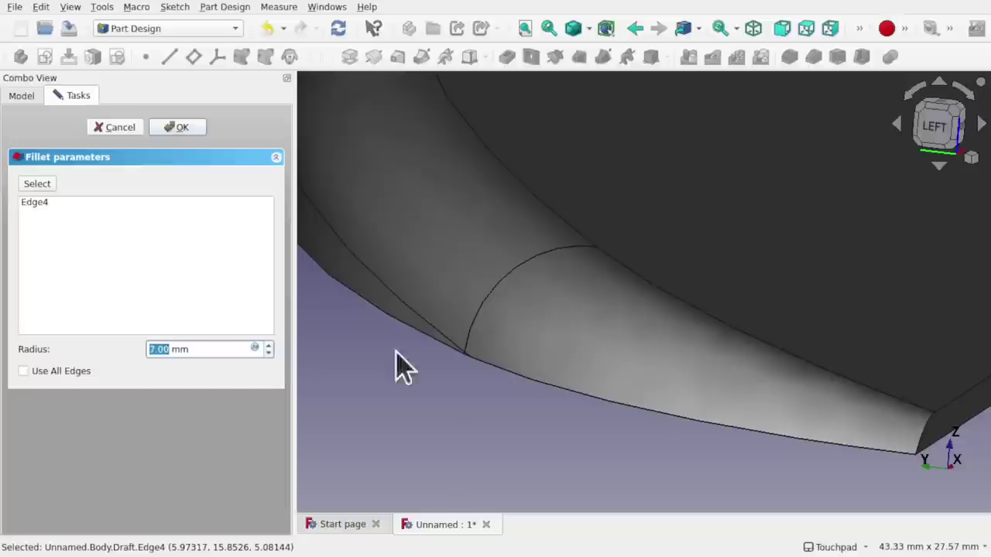
pyautogui.scroll(4, 463, 356)
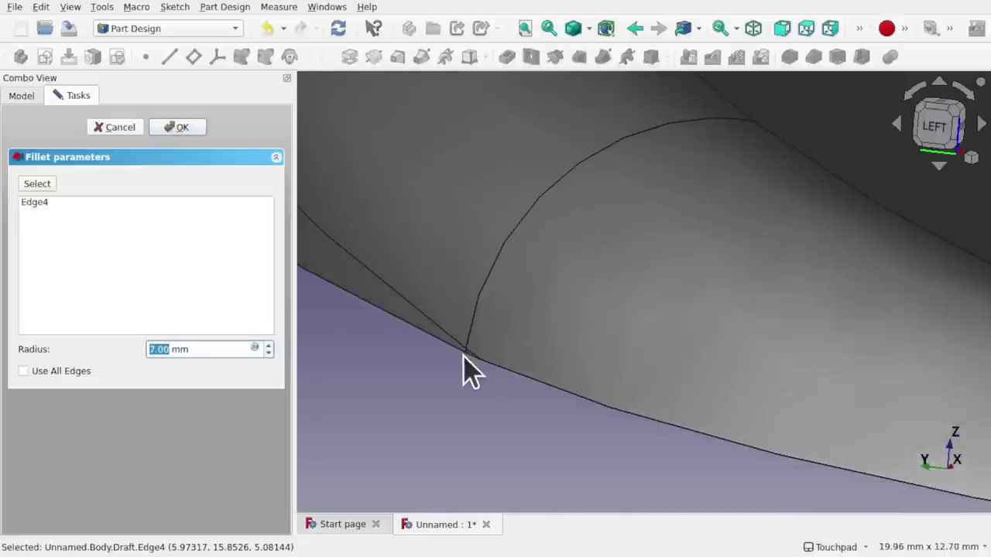
pyautogui.click(268, 346)
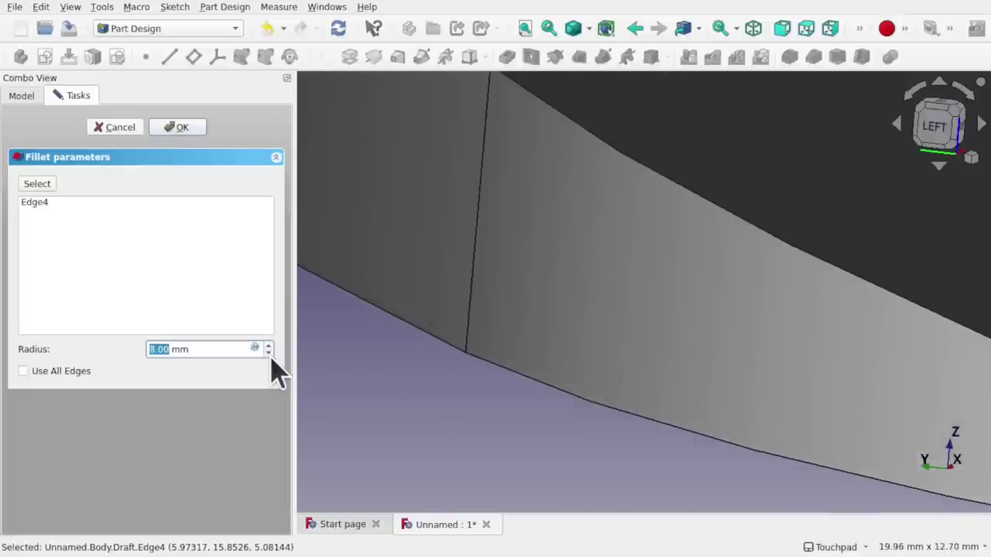
pyautogui.click(269, 354)
pyautogui.scroll(-6, 535, 327)
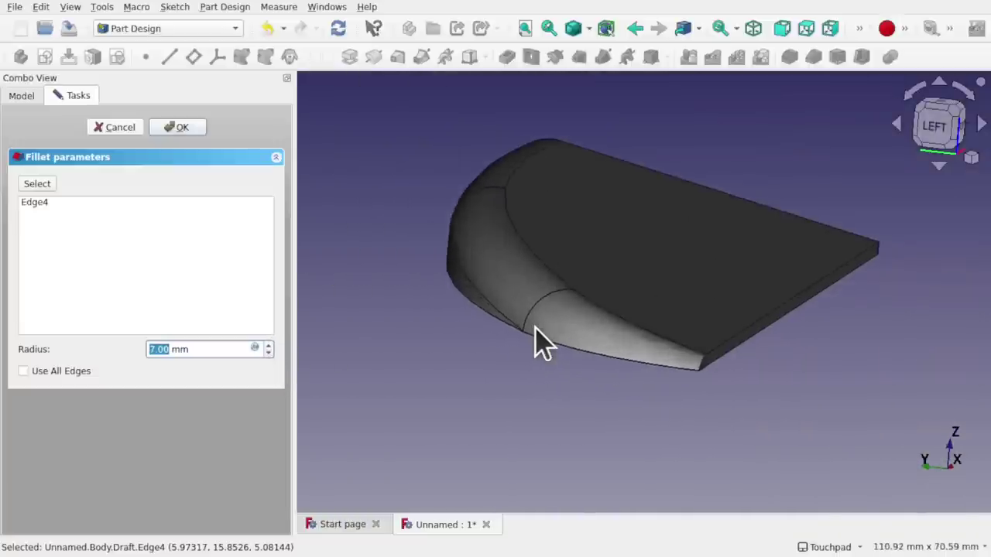
# Step: Orbit and pan around the part to inspect the 7 mm fillet preview from several angles
pyautogui.moveTo(535, 327); pyautogui.dragTo(636, 328, button='middle')
pyautogui.scroll(-4, 644, 343)
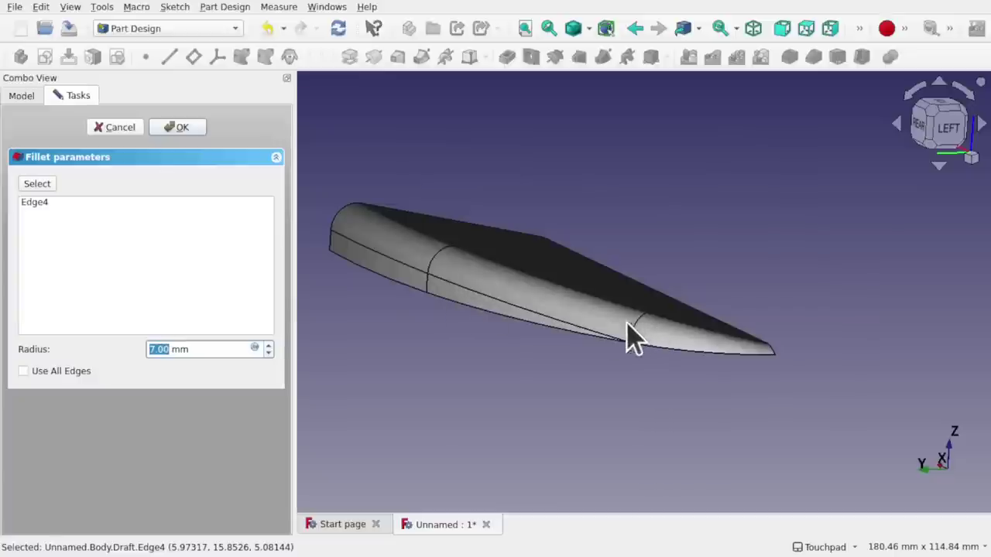
pyautogui.moveTo(628, 338); pyautogui.dragTo(628, 350, button='middle')
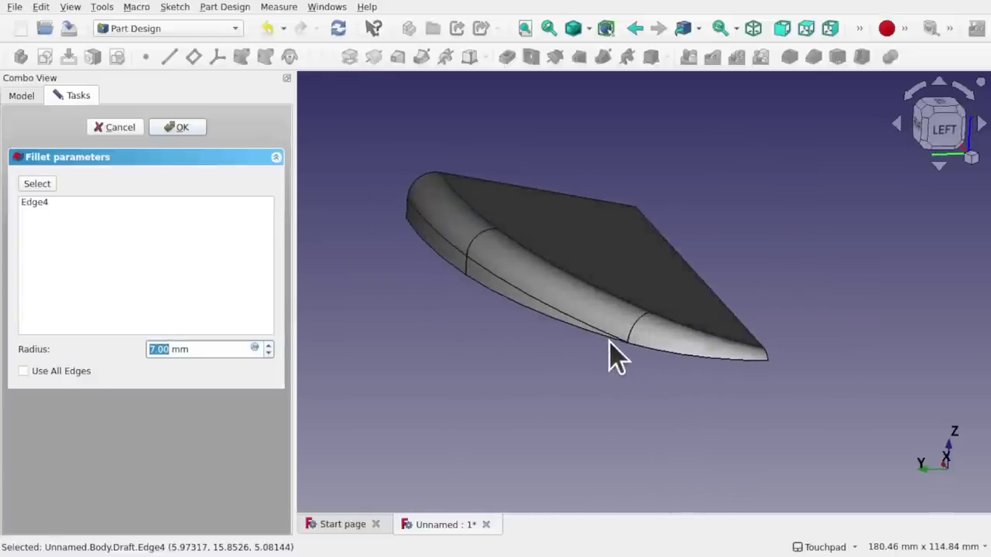
pyautogui.moveTo(581, 287); pyautogui.dragTo(533, 275, button='middle')
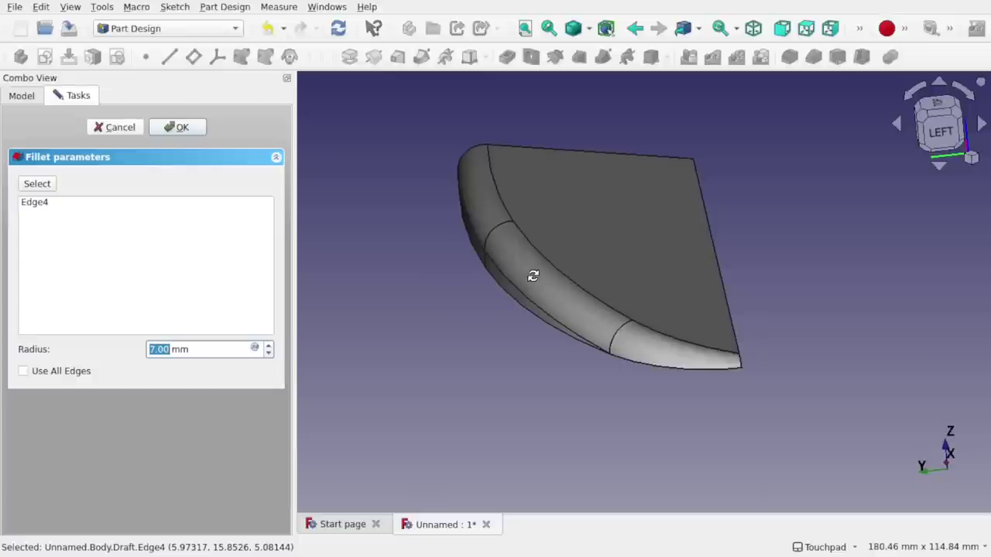
pyautogui.moveTo(532, 275); pyautogui.dragTo(500, 248, button='middle')
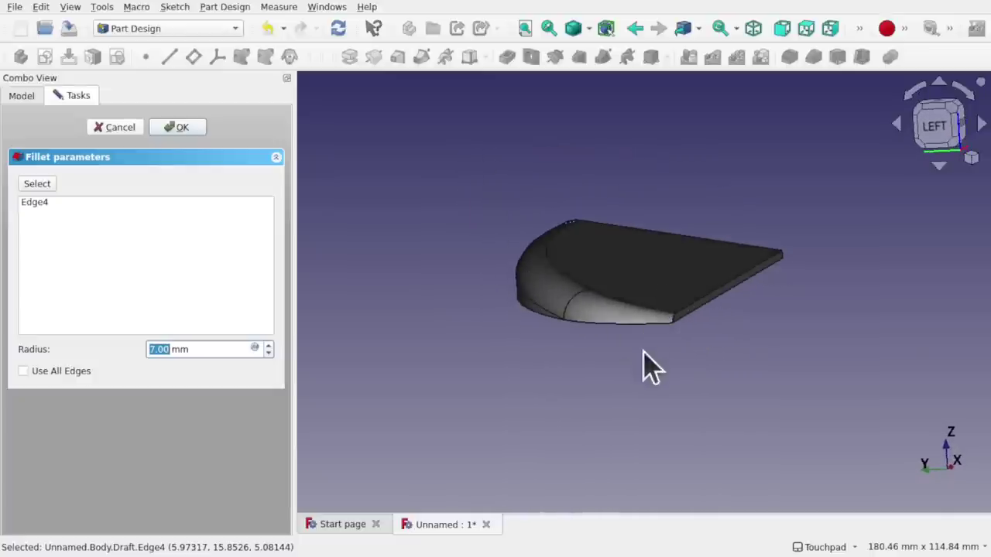
pyautogui.moveTo(537, 343); pyautogui.dragTo(626, 359, button='middle')
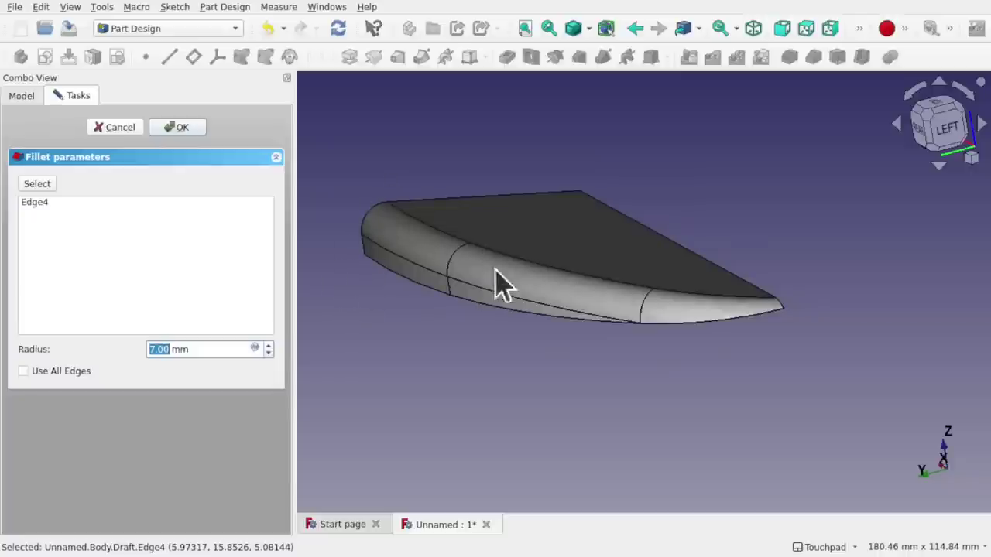
pyautogui.moveTo(496, 278); pyautogui.dragTo(665, 311, button='middle')
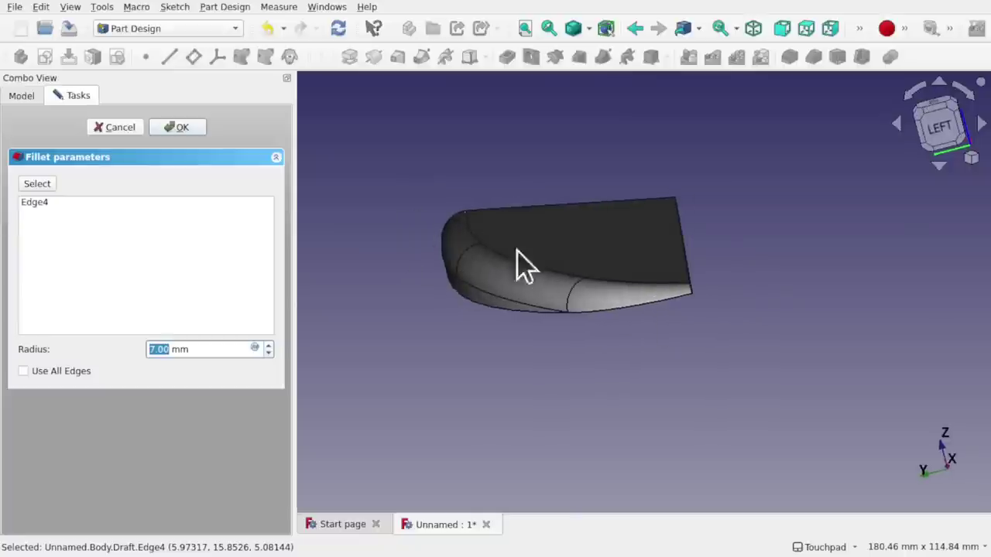
pyautogui.moveTo(518, 261); pyautogui.dragTo(619, 293, button='middle')
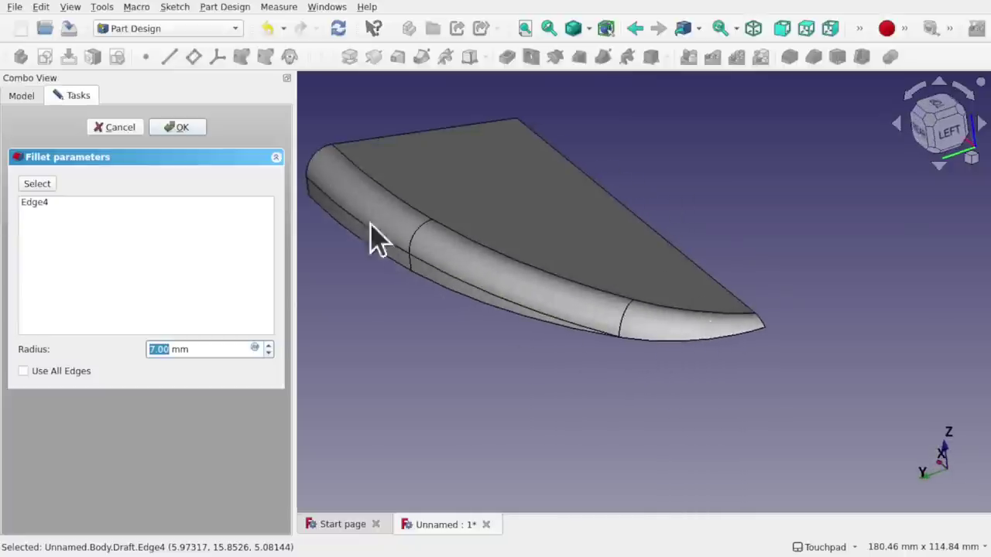
pyautogui.moveTo(376, 240); pyautogui.dragTo(401, 216, button='middle')
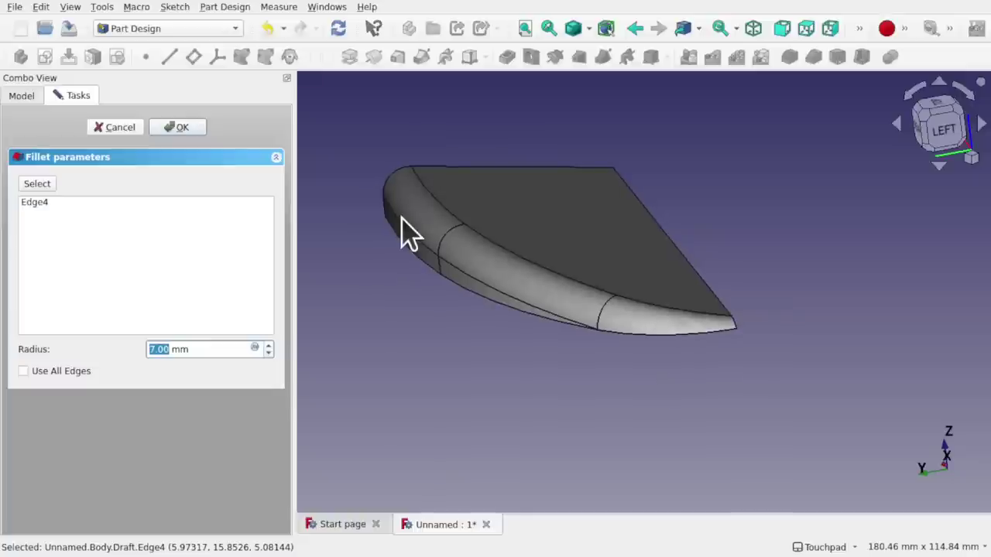
pyautogui.click(116, 130)
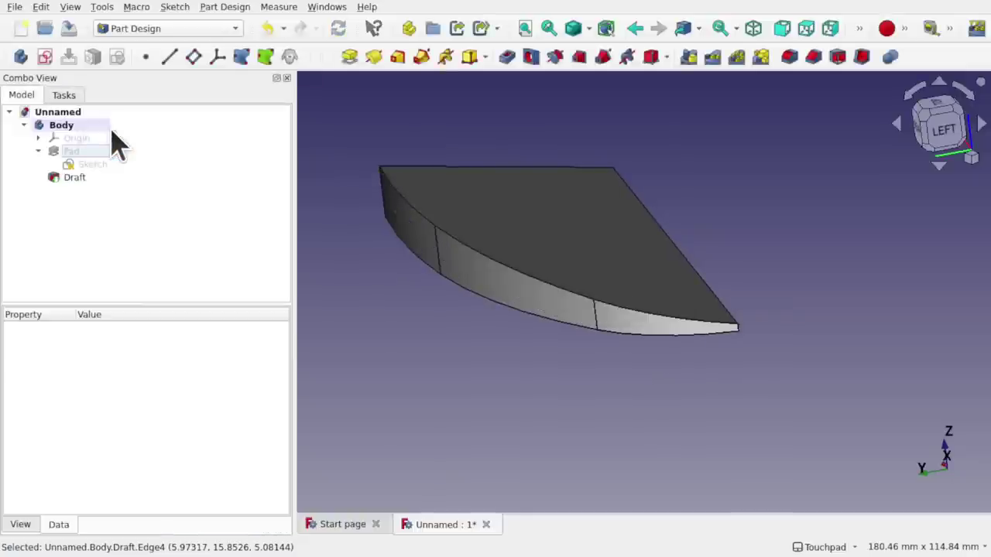
pyautogui.moveTo(522, 302); pyautogui.dragTo(549, 331, button='middle')
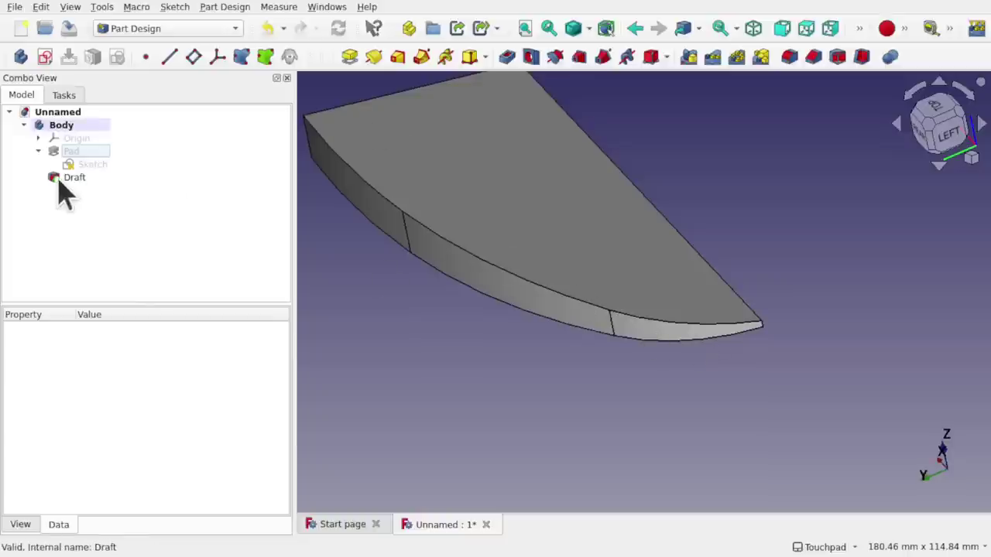
# Step: Reopen the Pad's sketch and give its bottom line a 143.85 mm horizontal distance constraint
pyautogui.doubleClick(87, 166)
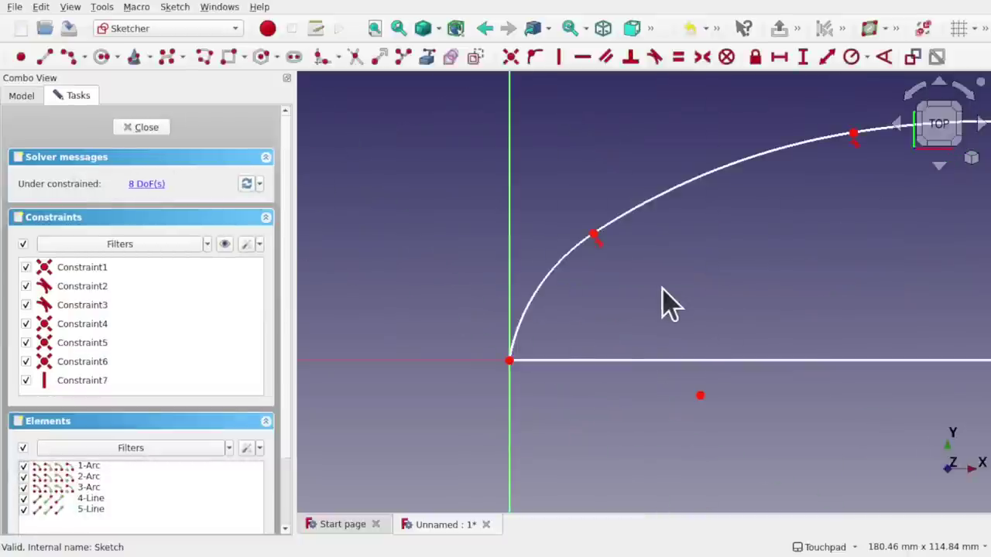
pyautogui.scroll(-3, 662, 288)
pyautogui.hscroll(2, 703, 297)
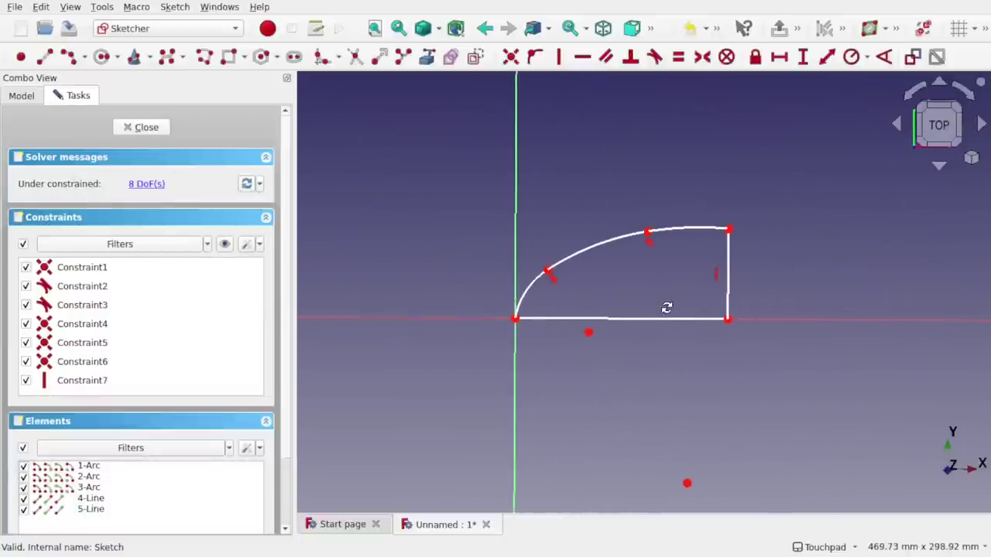
pyautogui.scroll(2, 627, 268)
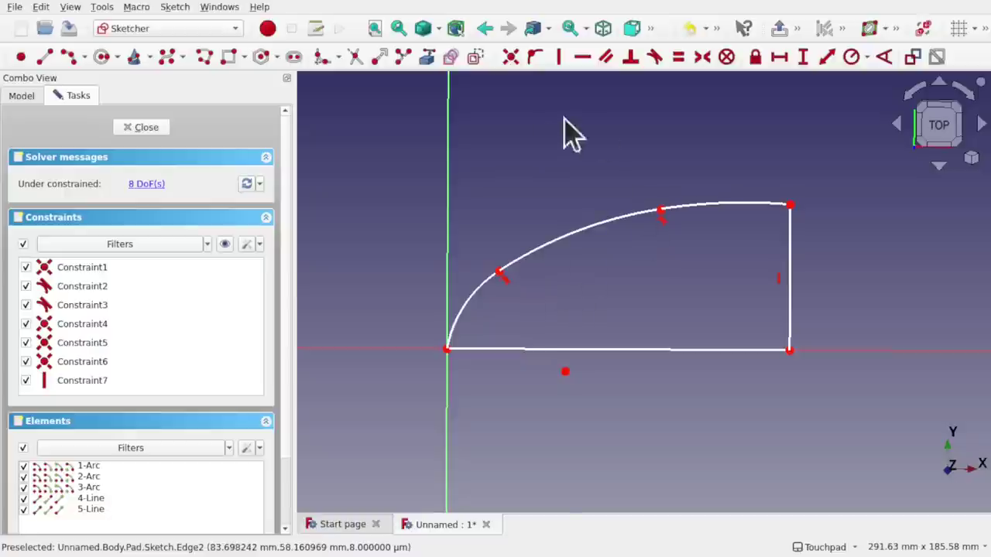
pyautogui.click(470, 295)
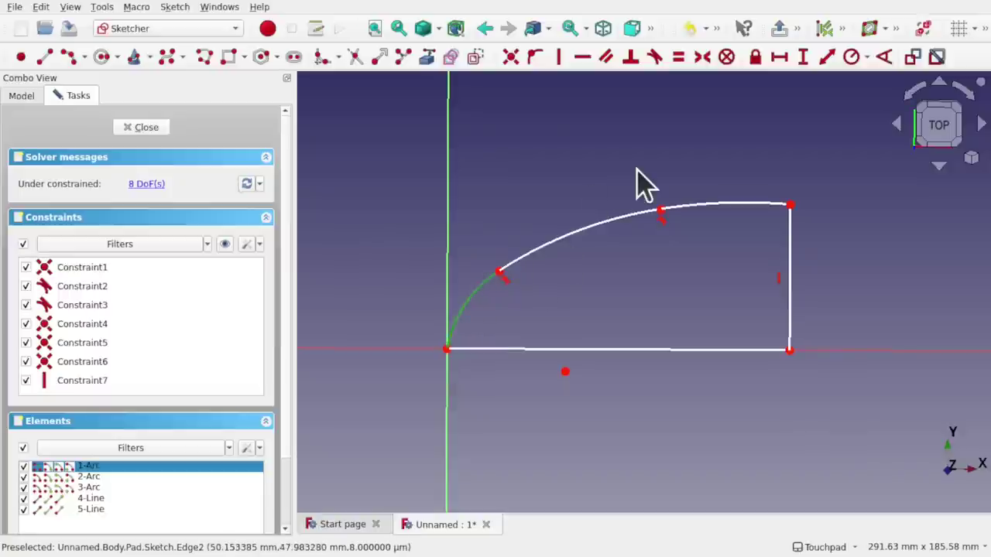
pyautogui.click(643, 286)
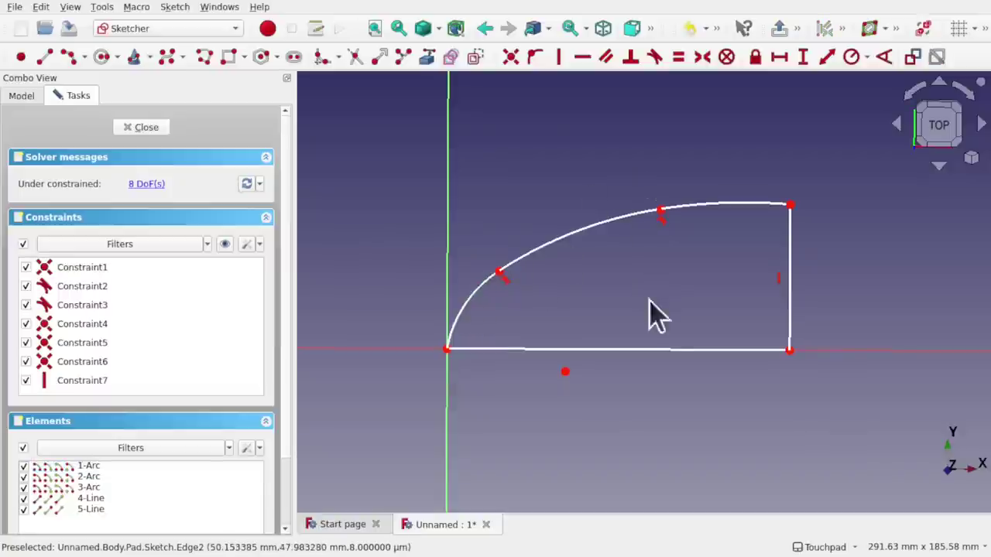
pyautogui.click(664, 352)
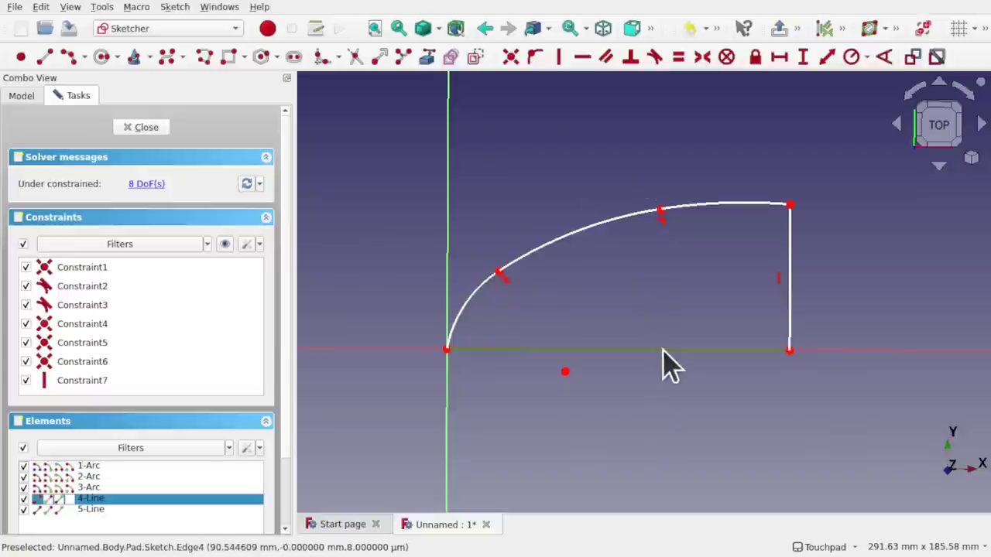
pyautogui.click(779, 59)
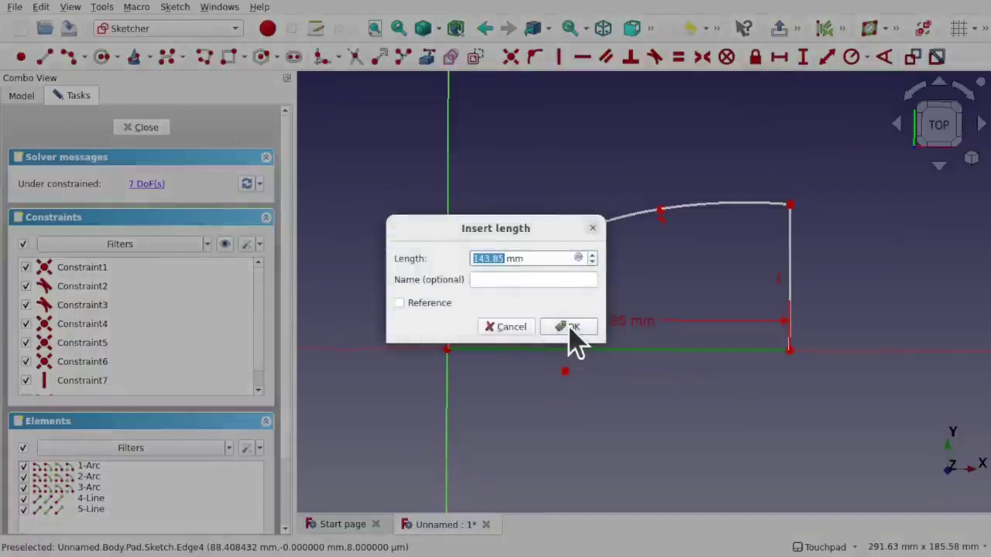
pyautogui.click(569, 326)
pyautogui.moveTo(628, 336); pyautogui.dragTo(669, 377)
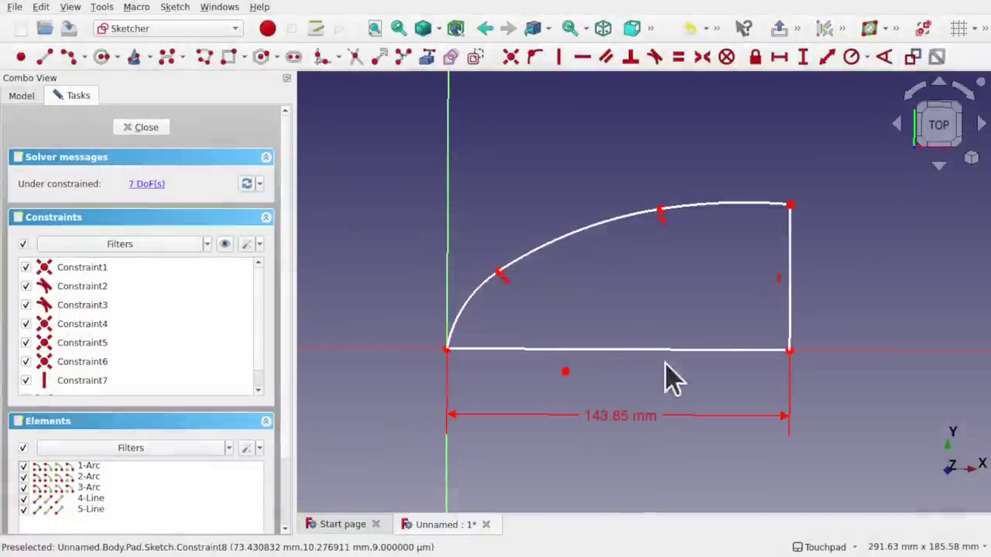
# Step: Constrain the right line to 61.34 mm high and put its lower corner on the horizontal axis
pyautogui.click(792, 283)
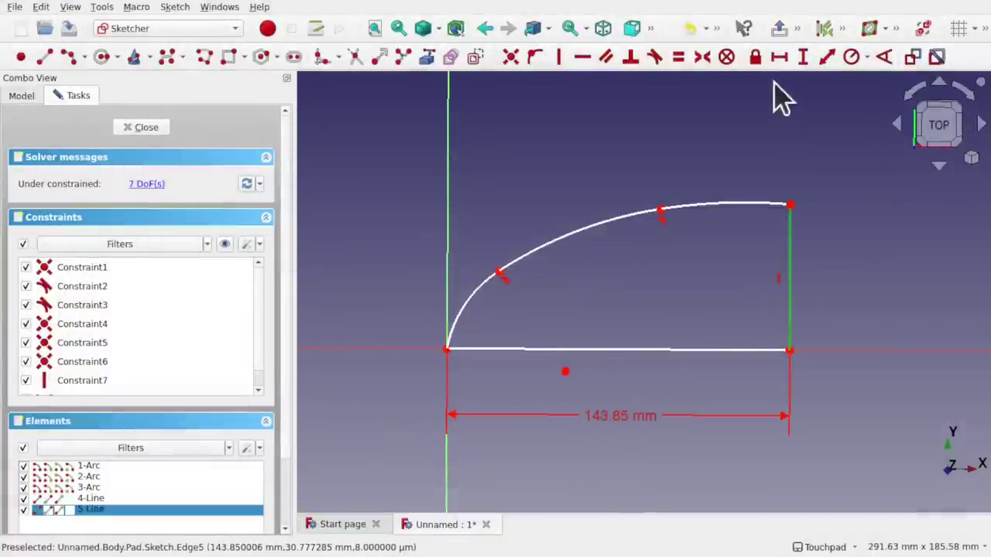
pyautogui.click(803, 58)
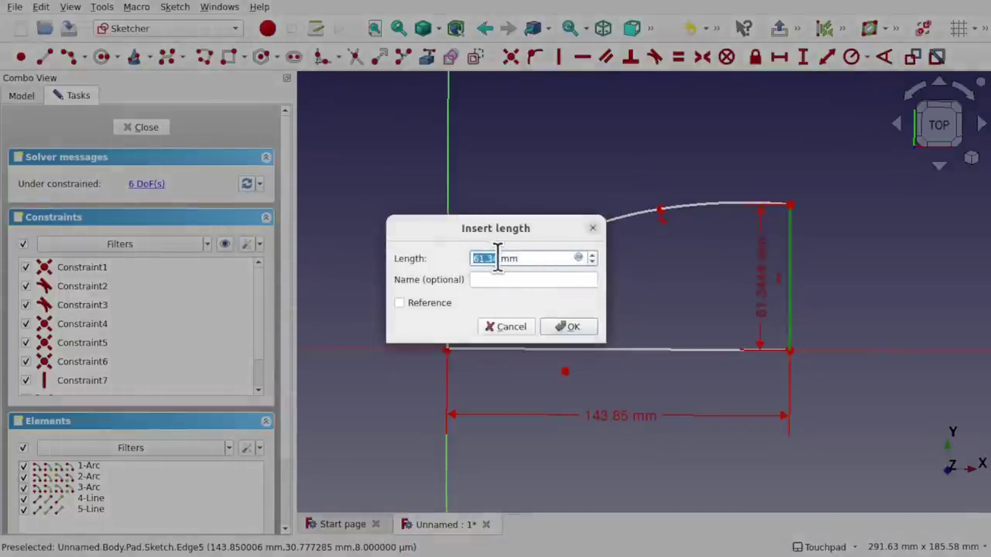
pyautogui.click(577, 327)
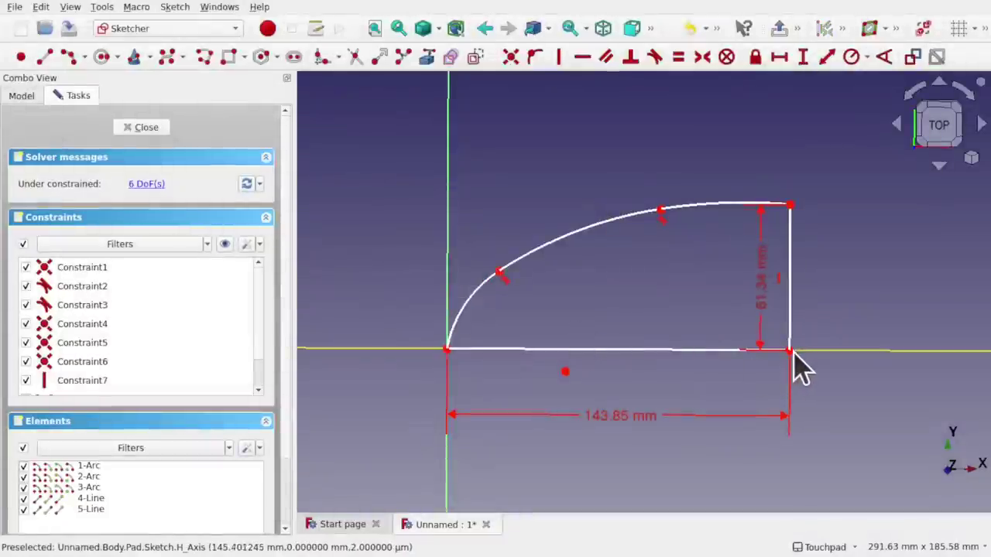
pyautogui.moveTo(790, 352); pyautogui.dragTo(826, 375)
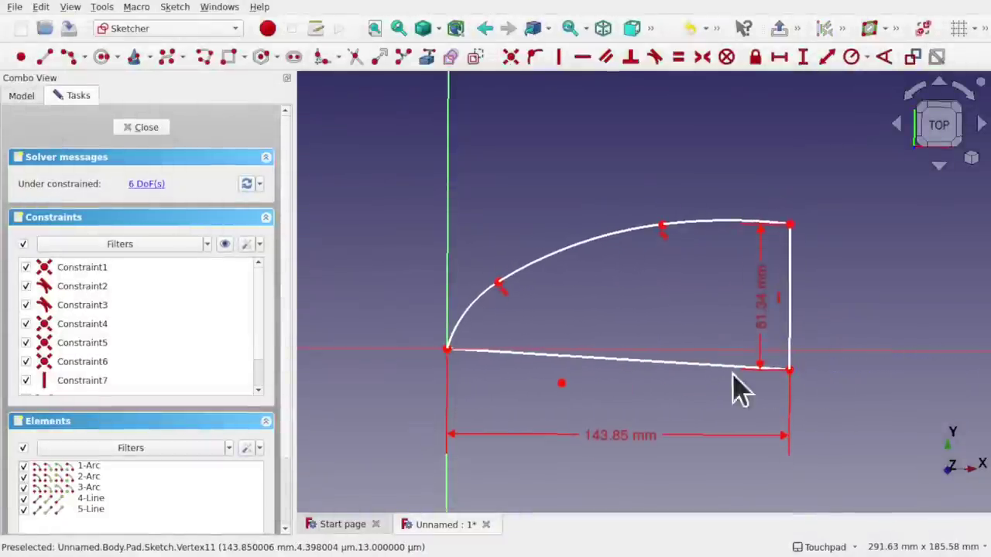
pyautogui.click(789, 370)
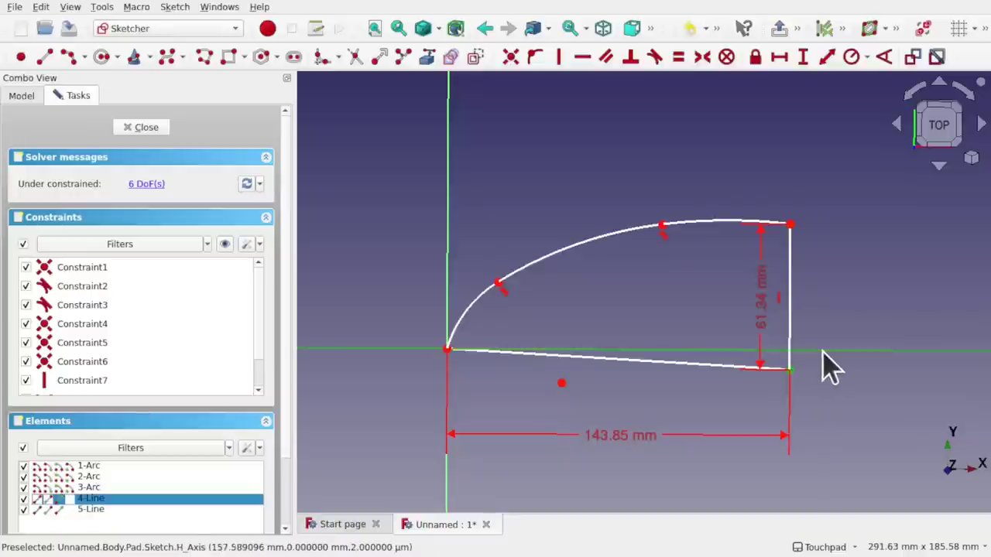
pyautogui.click(535, 59)
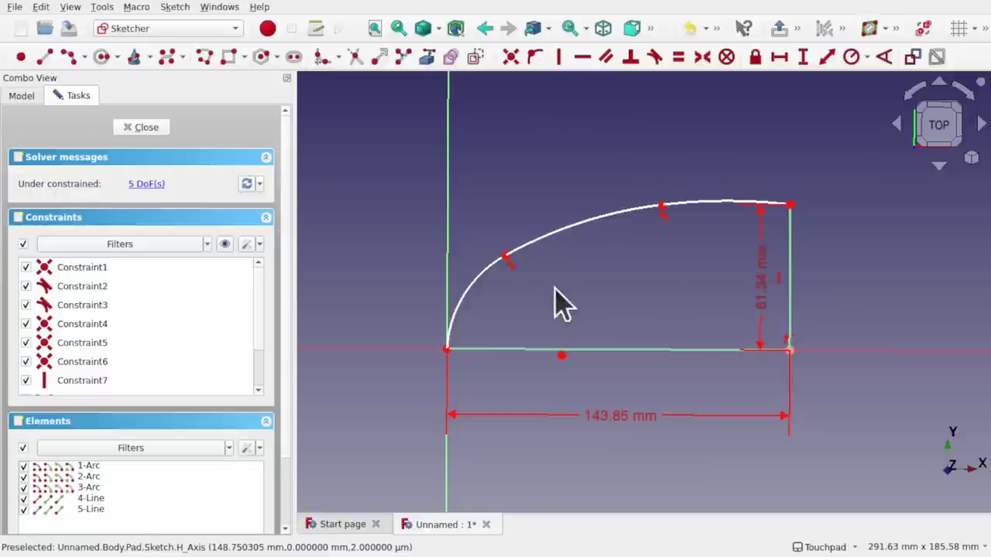
# Step: Give the small arc a 48.12 mm radius constraint, then cancel a radius on the upper arc
pyautogui.click(471, 294)
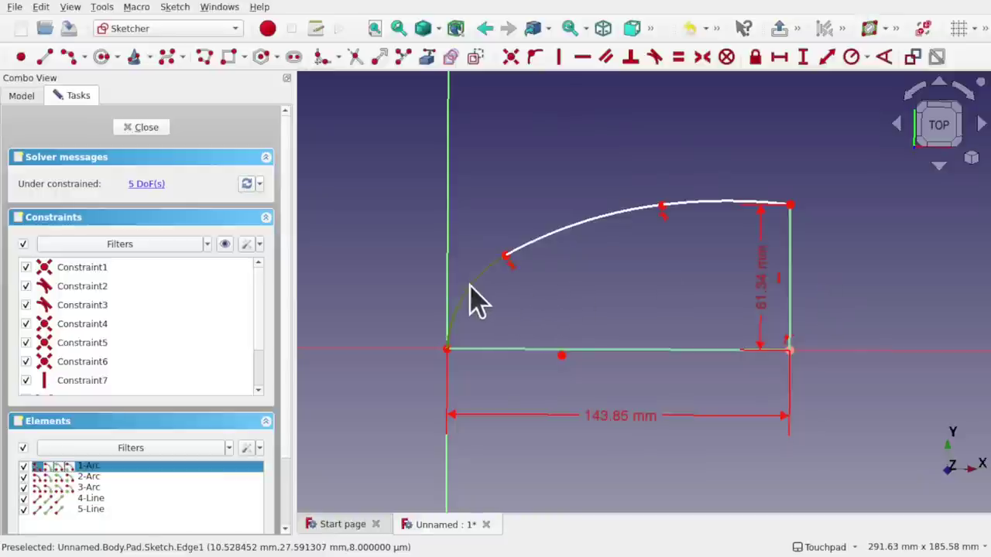
pyautogui.click(851, 59)
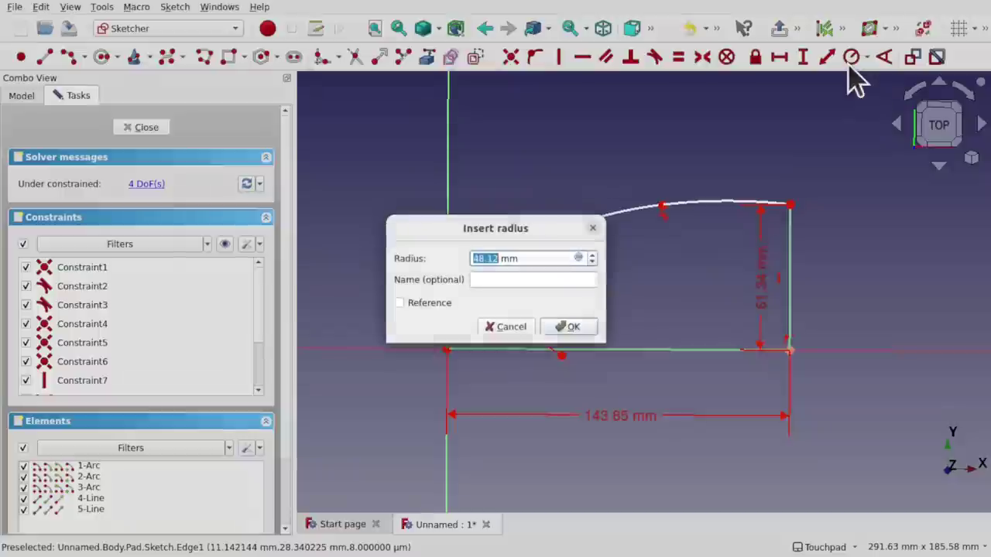
pyautogui.click(578, 329)
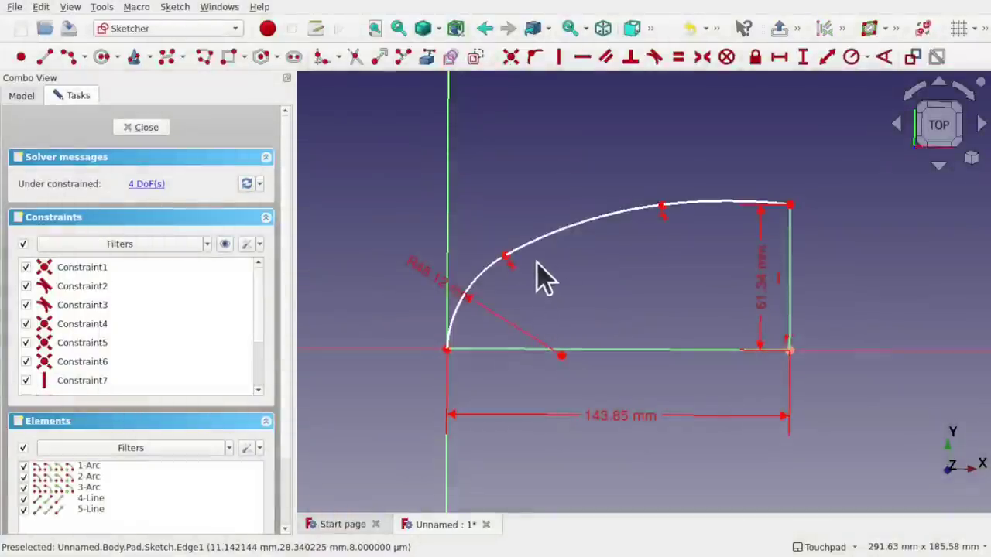
pyautogui.click(570, 229)
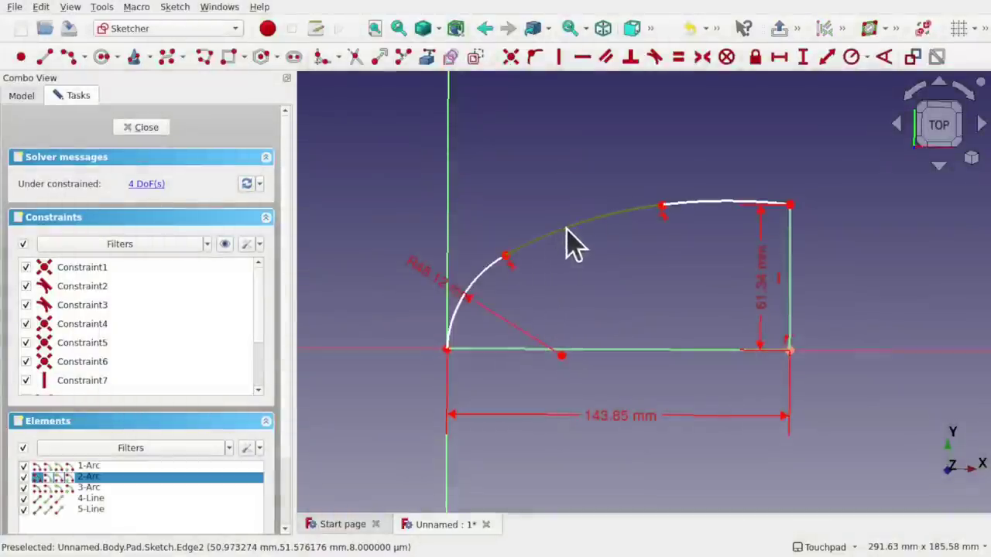
pyautogui.click(851, 57)
pyautogui.click(508, 326)
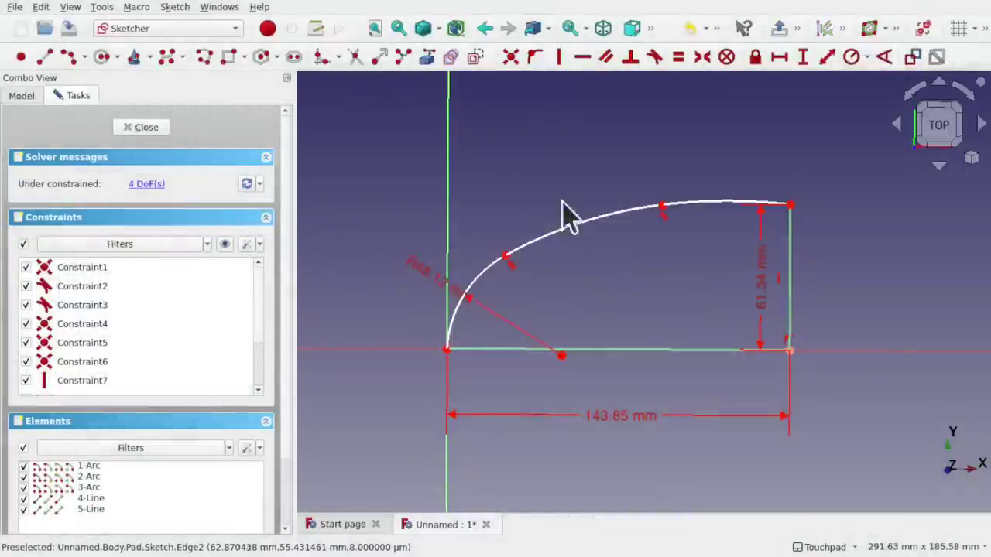
# Step: Lock the three arcs in place with a Block constraint
pyautogui.click(439, 280)
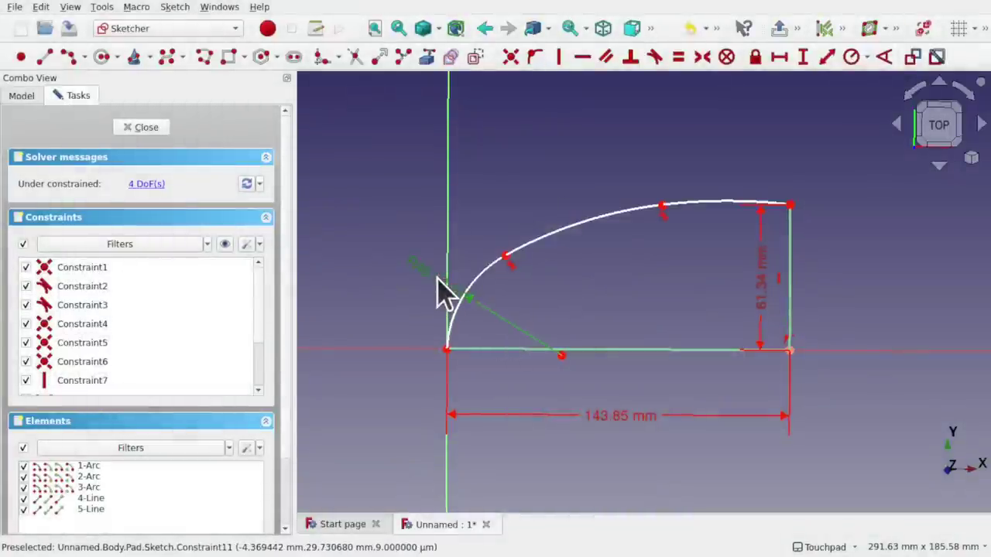
pyautogui.click(474, 281)
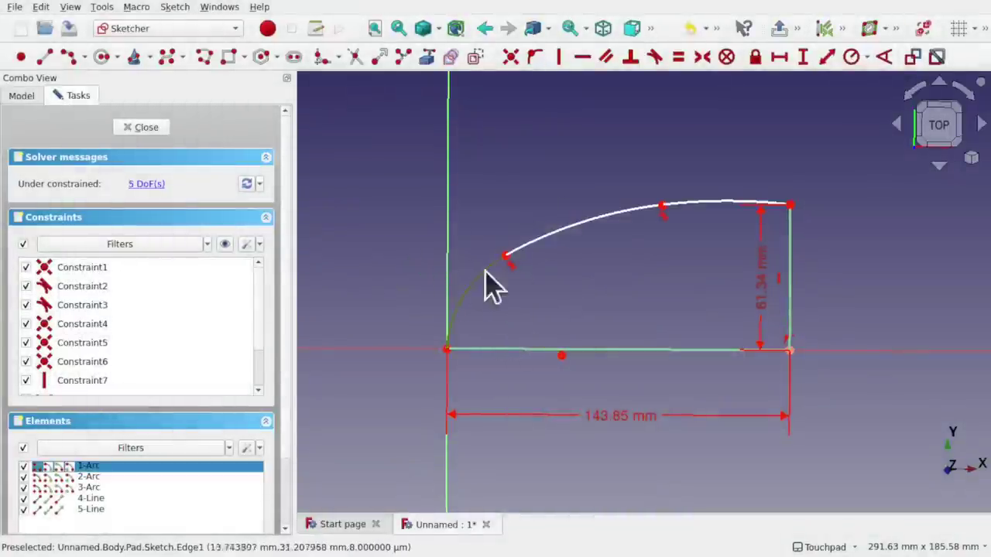
pyautogui.click(571, 227)
pyautogui.click(706, 203)
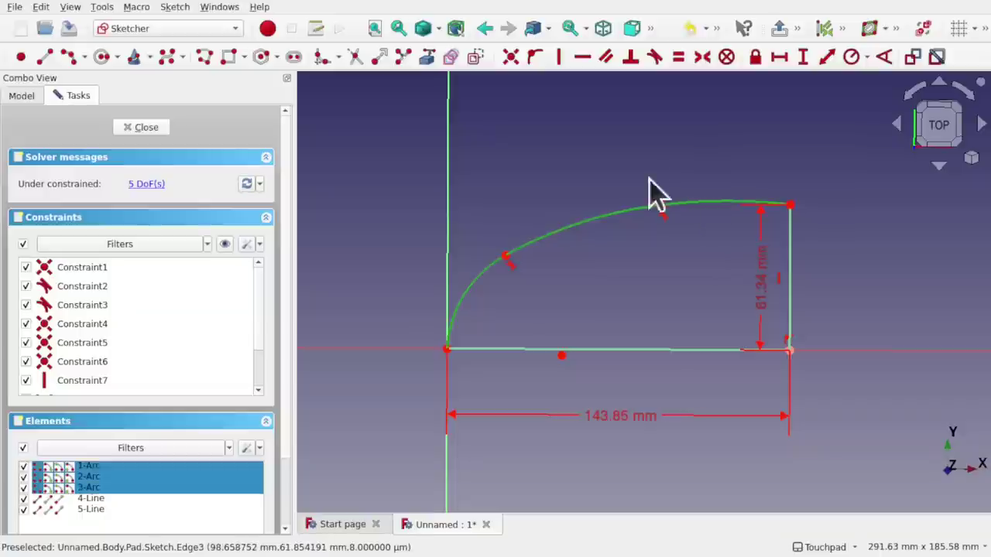
pyautogui.click(726, 57)
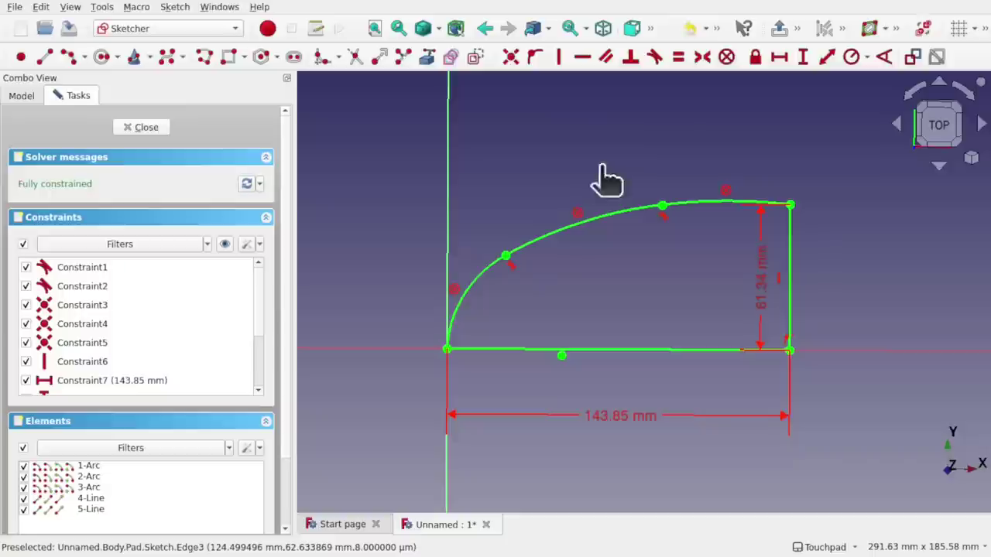
# Step: Convert the three blocked arcs into construction geometry
pyautogui.click(480, 281)
pyautogui.click(564, 231)
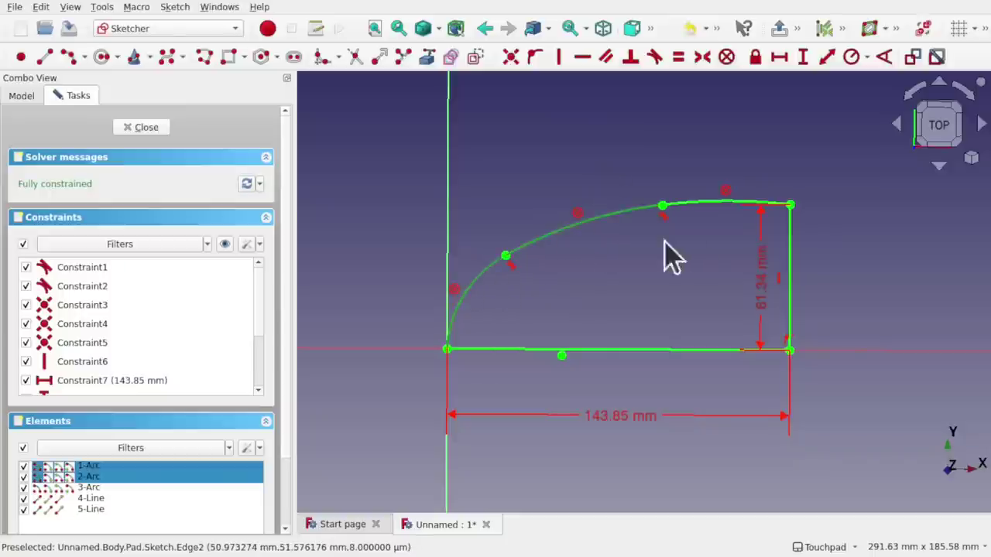
pyautogui.click(703, 205)
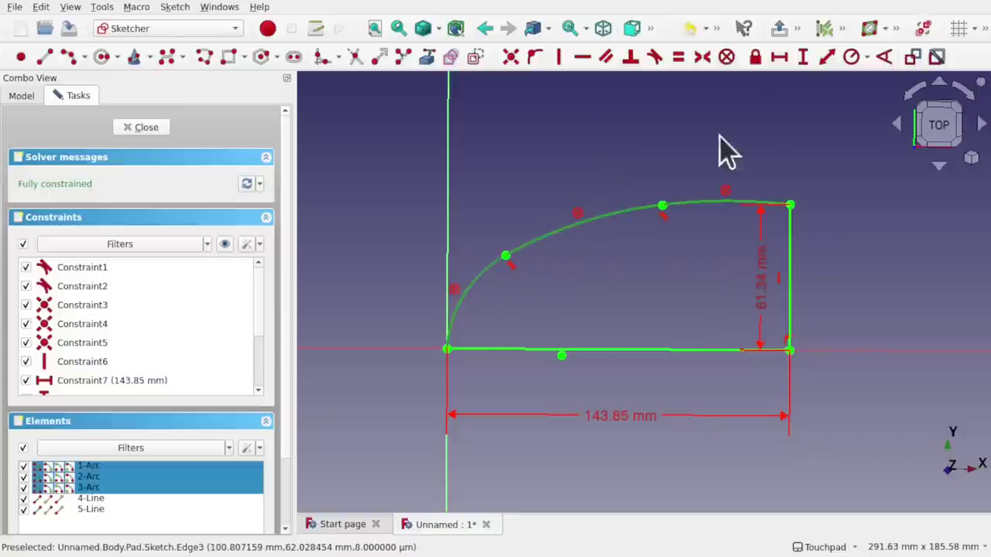
pyautogui.click(476, 58)
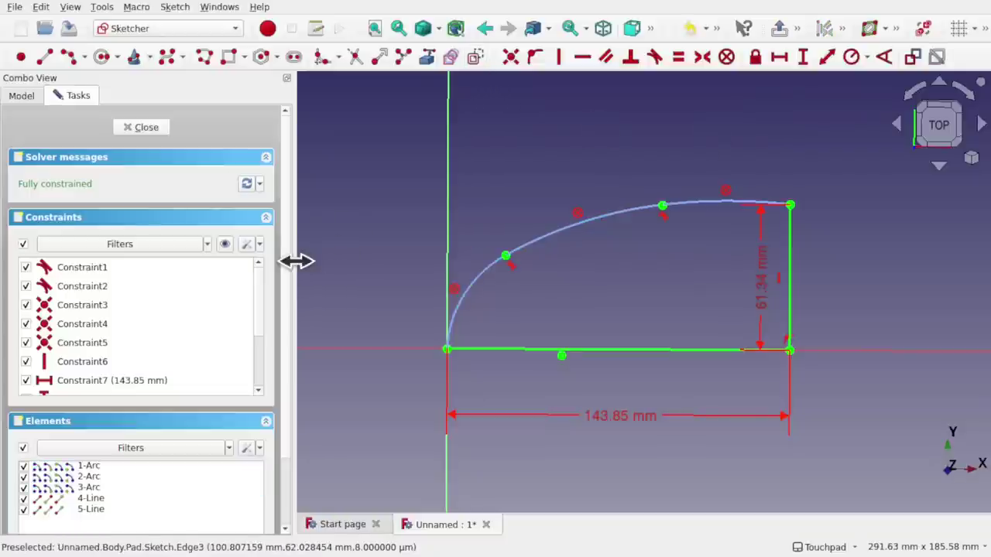
pyautogui.moveTo(294, 261); pyautogui.dragTo(245, 265)
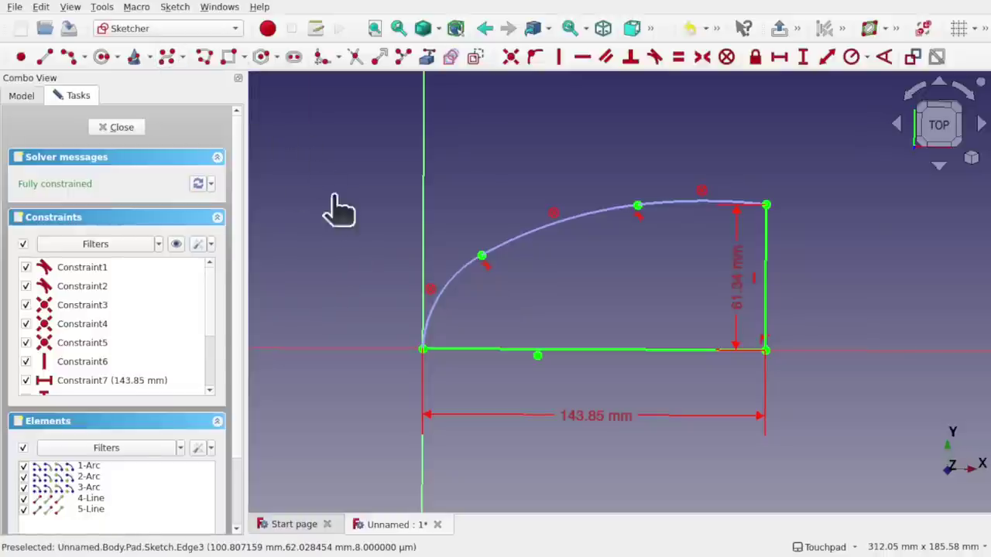
# Step: Draw a four-pole B-spline from the sketch origin to the top-right corner
pyautogui.click(168, 56)
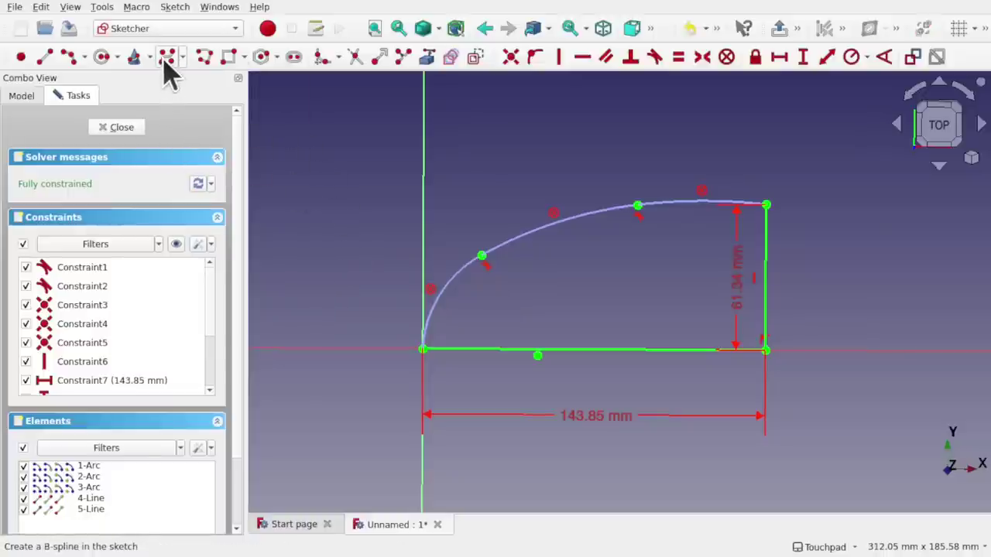
pyautogui.click(422, 349)
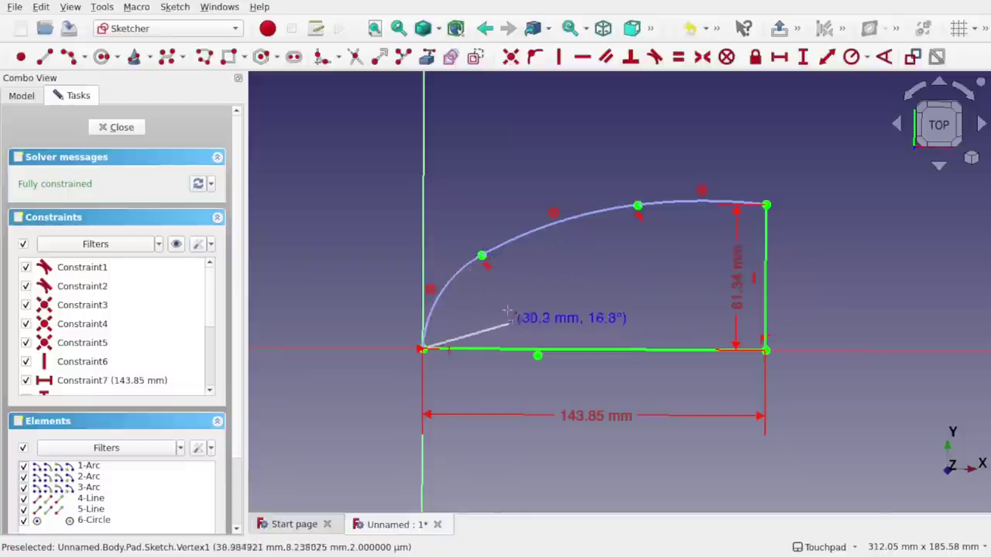
pyautogui.click(496, 277)
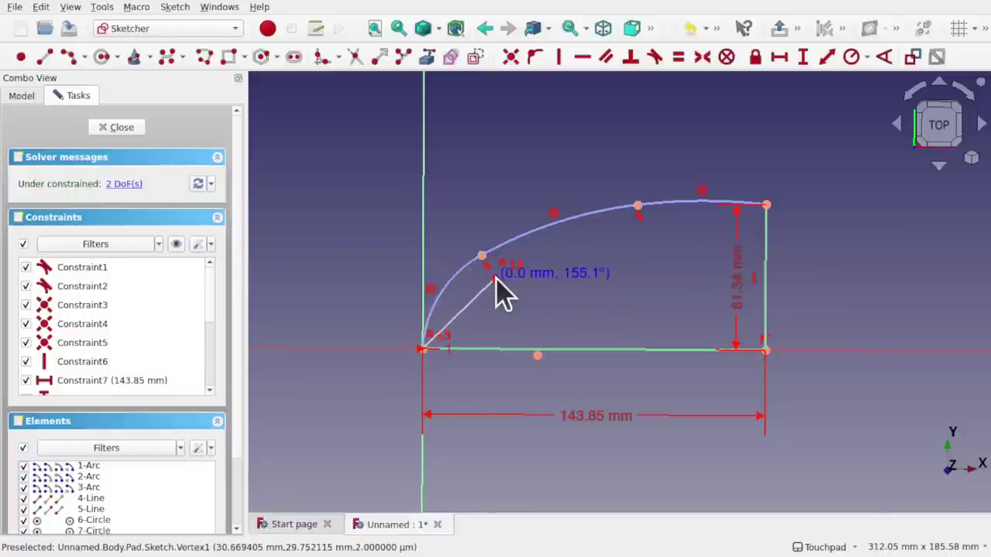
pyautogui.click(642, 229)
pyautogui.click(766, 206)
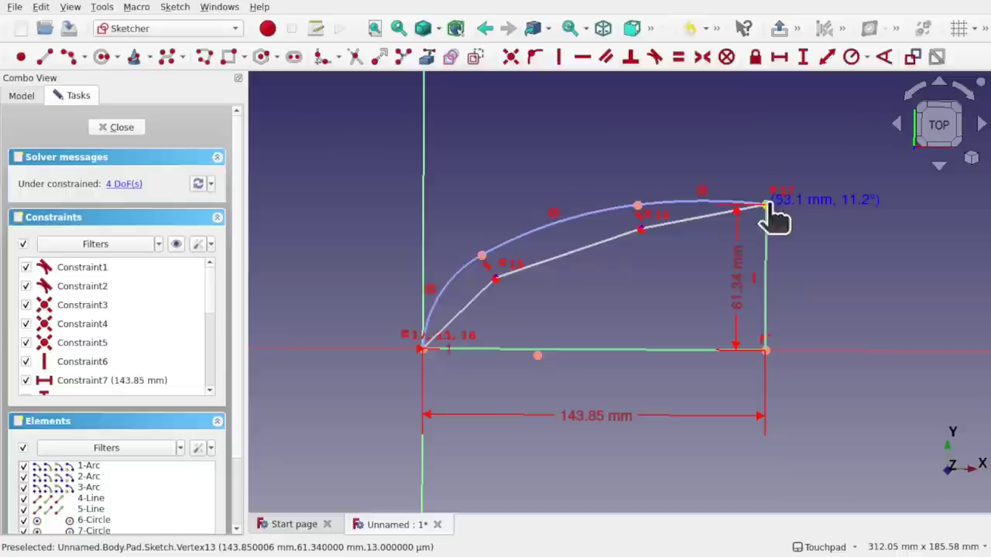
pyautogui.rightClick(654, 285)
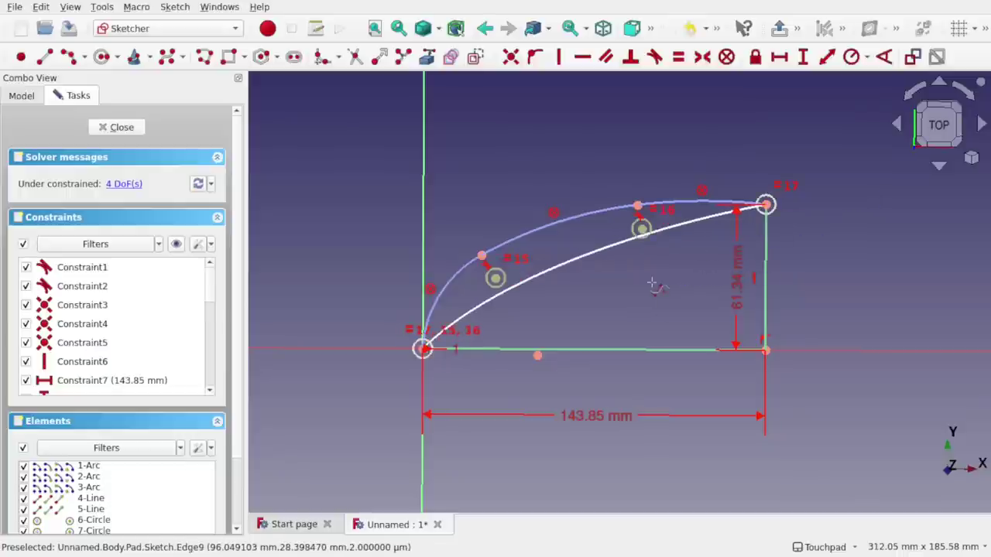
pyautogui.rightClick(652, 283)
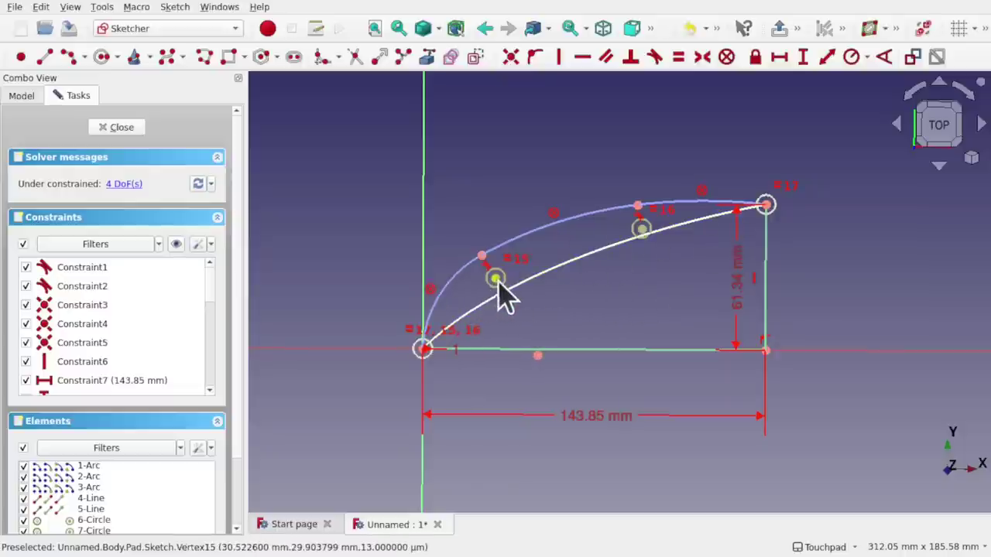
# Step: Drag the B-spline poles to bend the curve toward the construction arc
pyautogui.moveTo(498, 284); pyautogui.dragTo(525, 279)
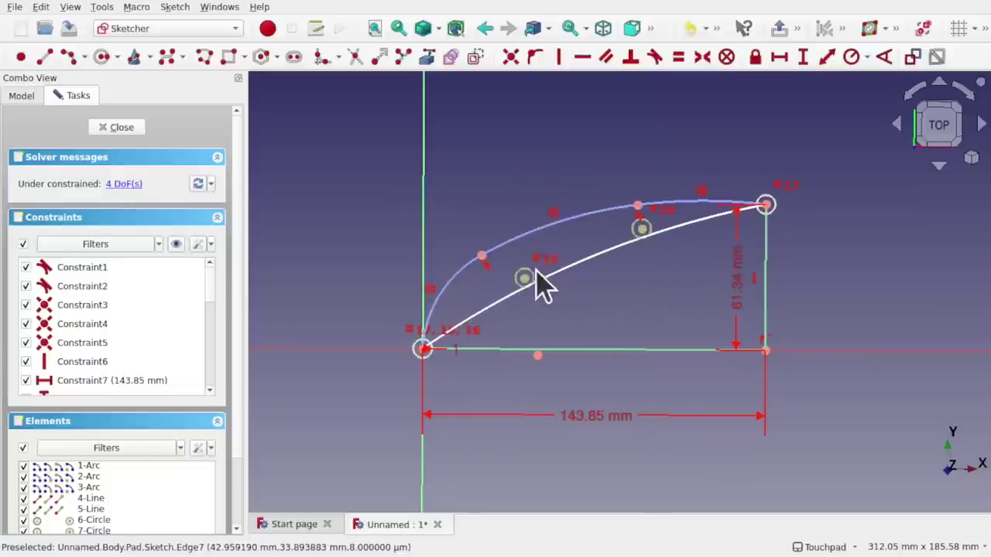
pyautogui.click(486, 265)
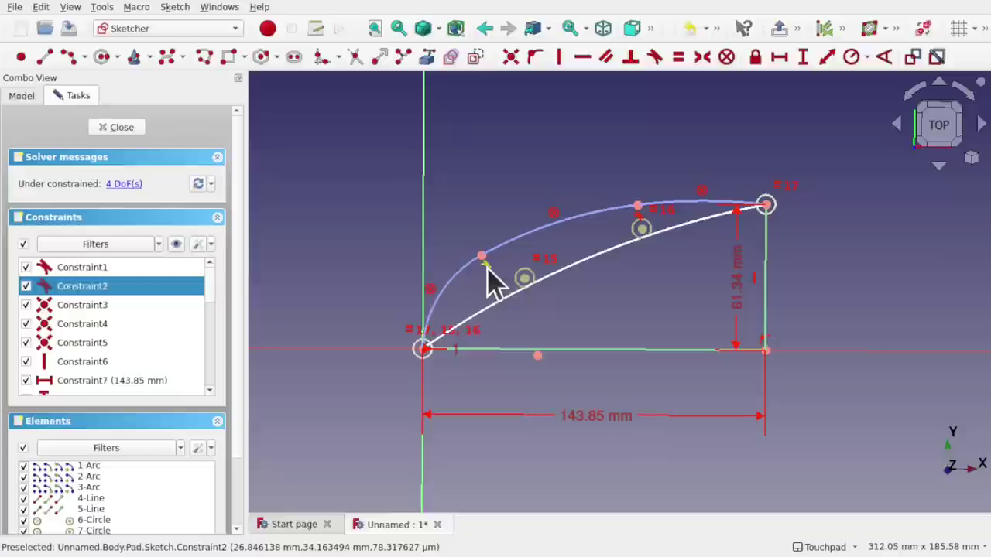
pyautogui.click(480, 298)
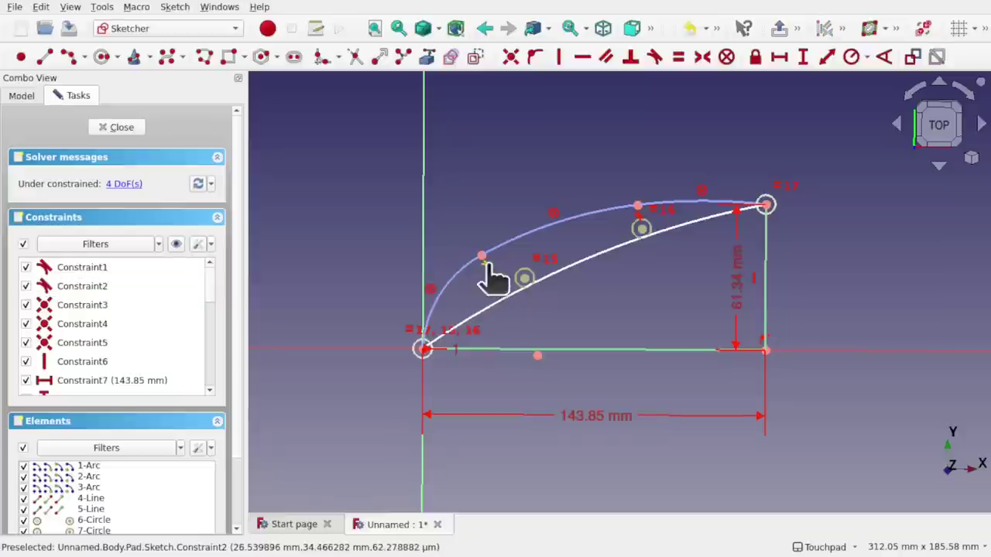
pyautogui.click(486, 265)
pyautogui.click(471, 294)
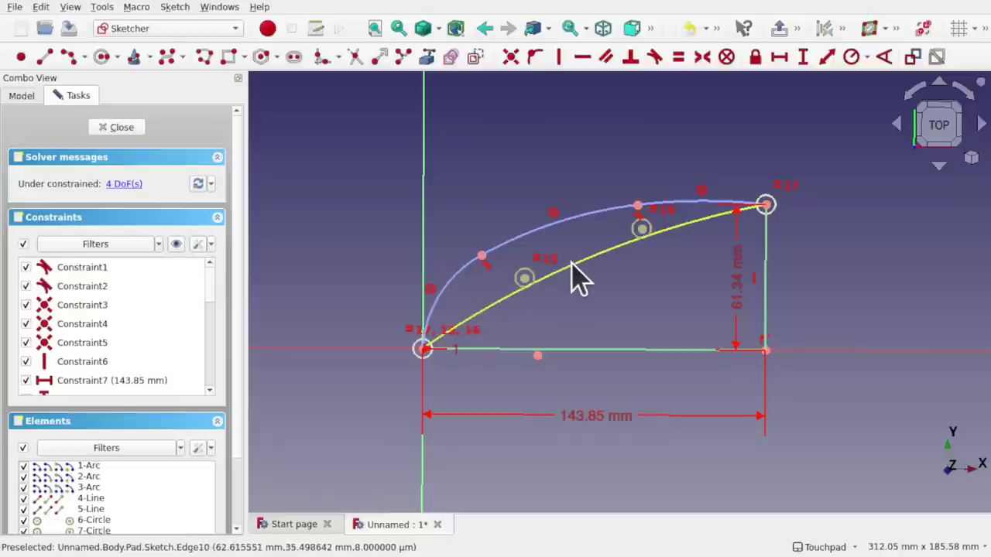
pyautogui.moveTo(577, 261)
pyautogui.mouseDown()
pyautogui.moveTo(519, 220)
pyautogui.moveTo(451, 243)
pyautogui.moveTo(462, 243)
pyautogui.moveTo(409, 232)
pyautogui.moveTo(420, 250)
pyautogui.mouseUp()
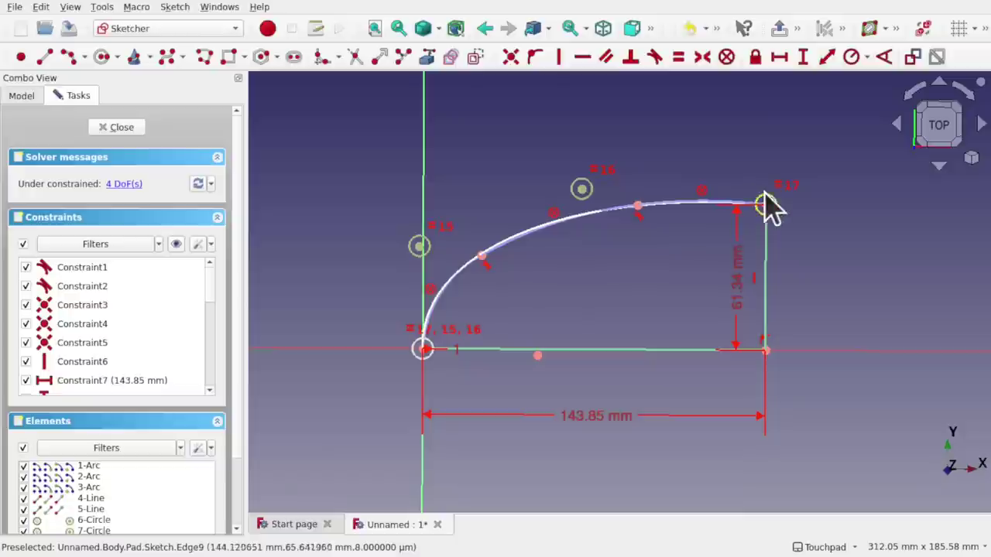
pyautogui.moveTo(419, 249); pyautogui.dragTo(507, 284)
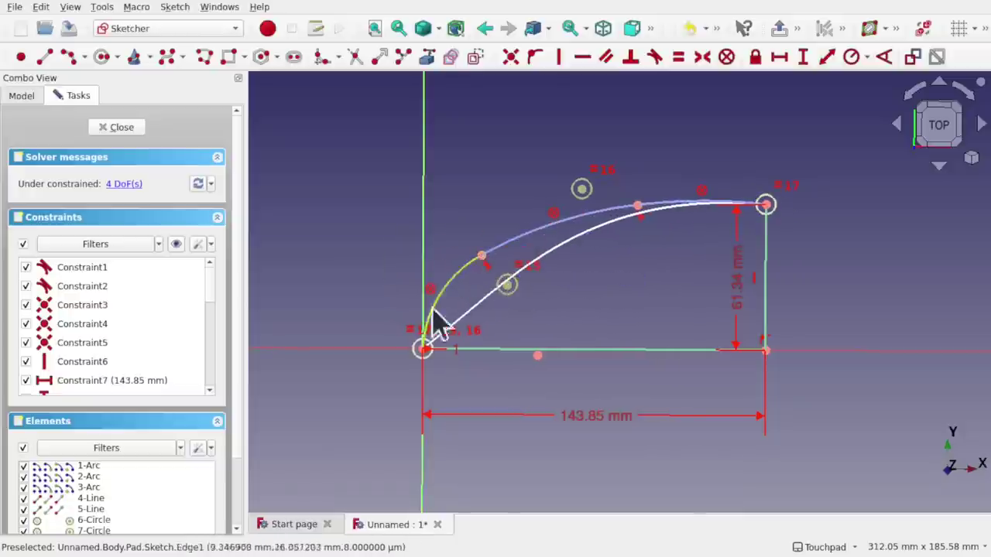
# Step: Pin a B-spline point onto the construction arc and check the reported redundant constraints
pyautogui.click(481, 258)
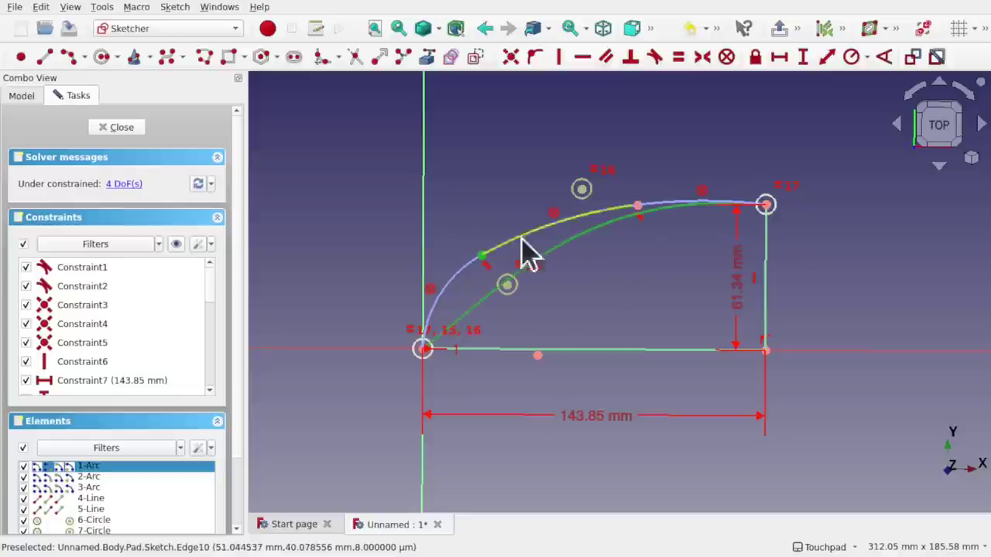
pyautogui.click(533, 59)
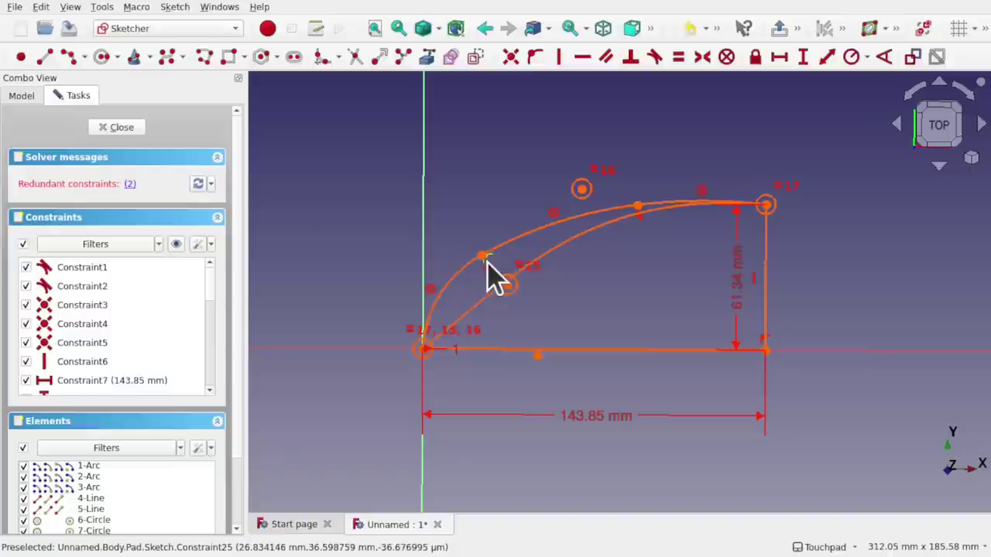
pyautogui.click(129, 183)
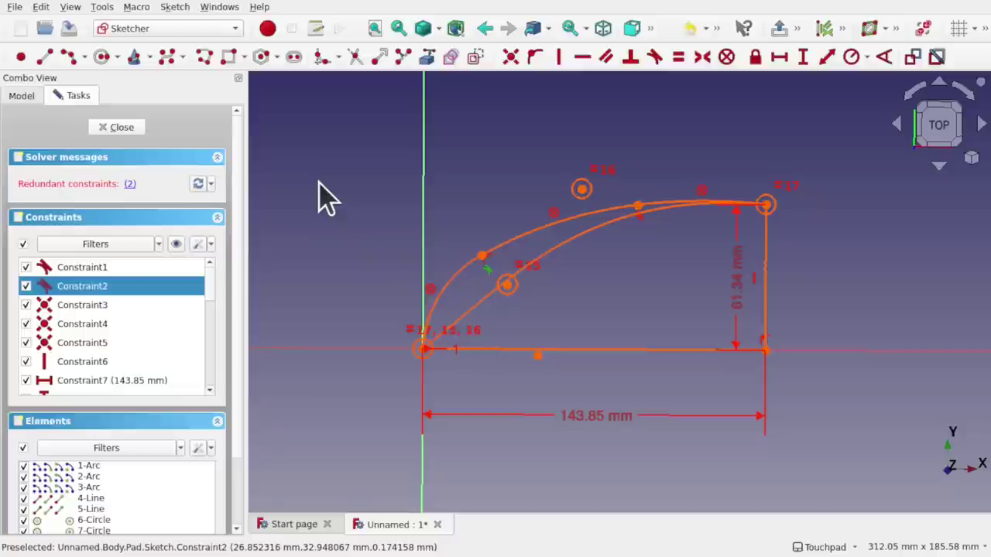
# Step: Delete the redundant constraint, reshape the B-spline, and constrain the arc endpoint onto it
pyautogui.press('Delete')
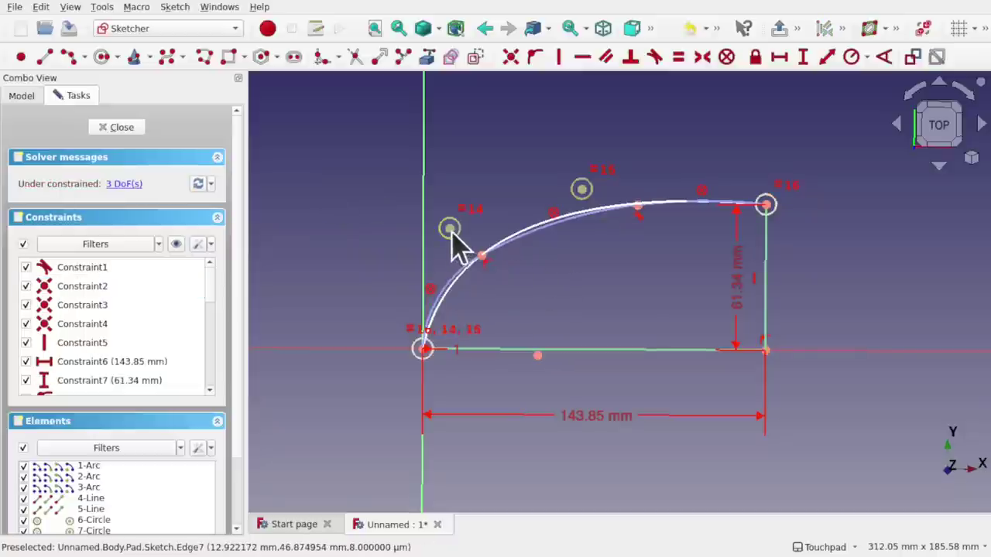
pyautogui.moveTo(450, 229); pyautogui.dragTo(437, 203)
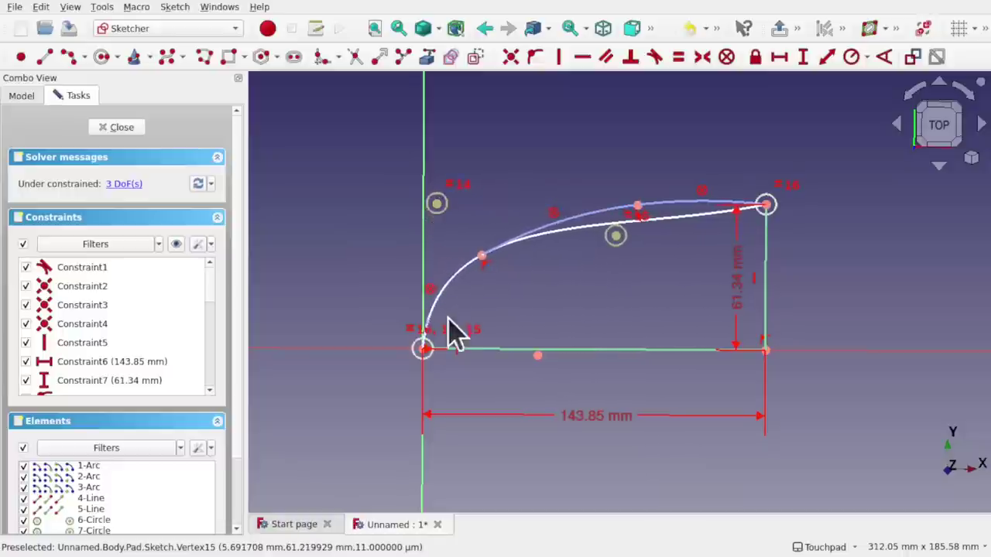
pyautogui.click(669, 221)
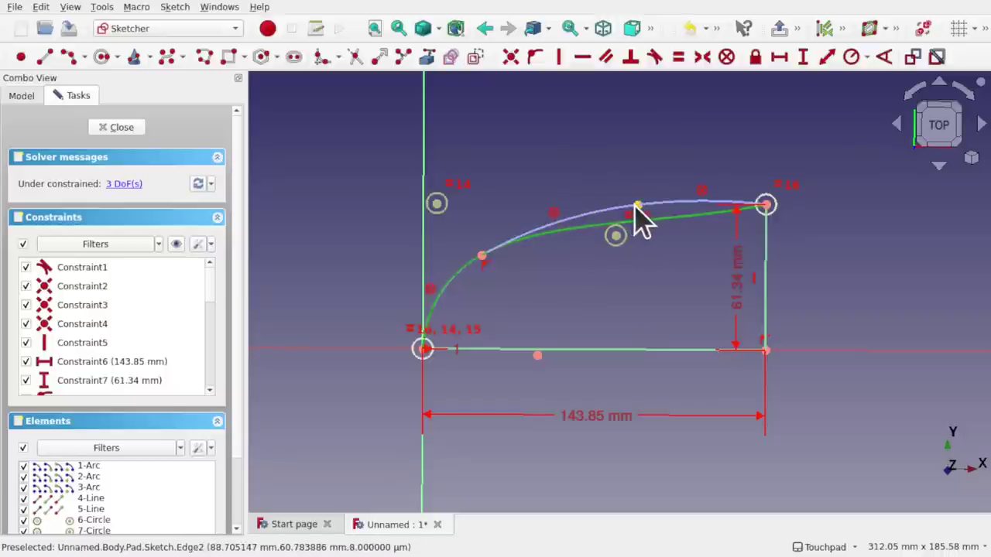
pyautogui.click(635, 207)
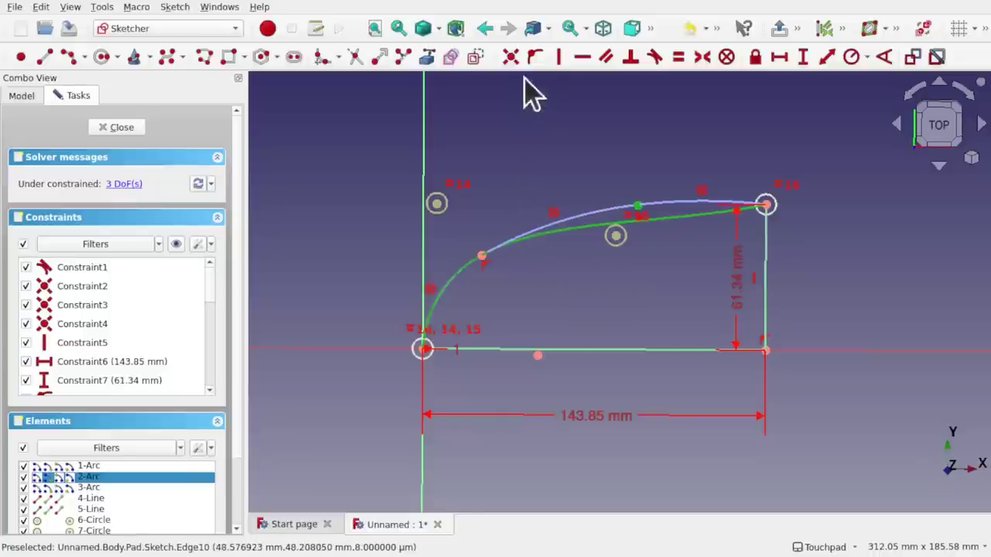
pyautogui.click(533, 58)
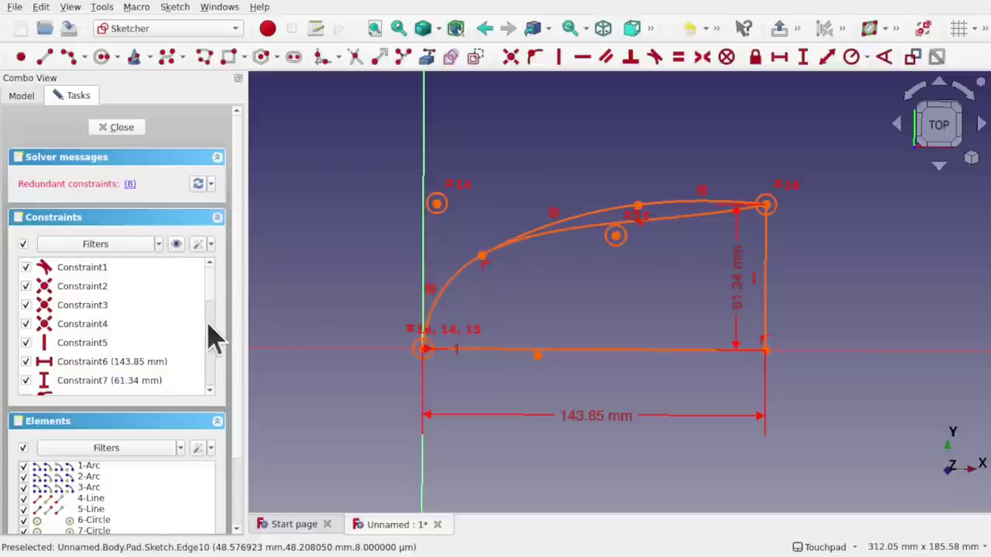
# Step: Inspect Constraint8 and the redundant constraints, then undo the last change
pyautogui.moveTo(219, 304); pyautogui.dragTo(220, 333)
pyautogui.click(101, 307)
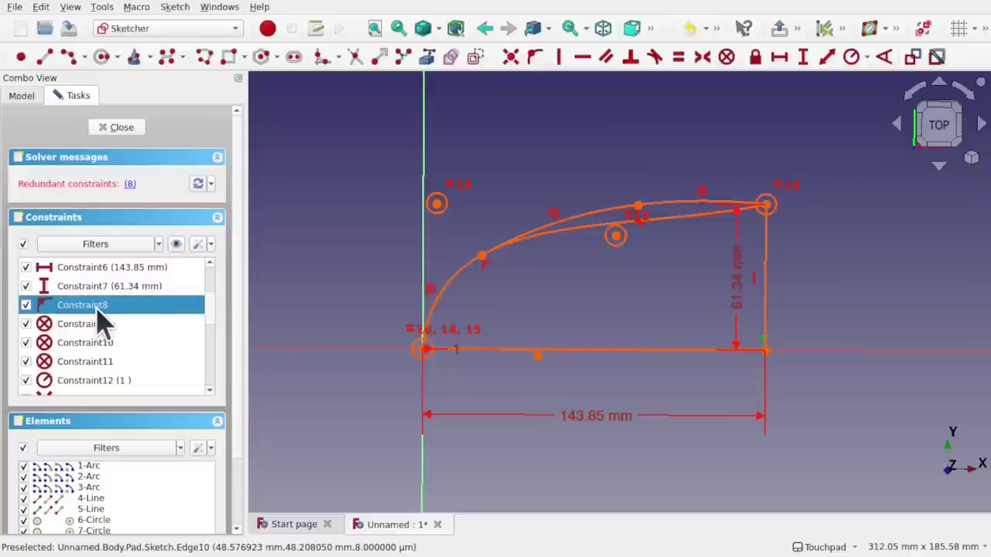
pyautogui.click(339, 262)
pyautogui.click(129, 184)
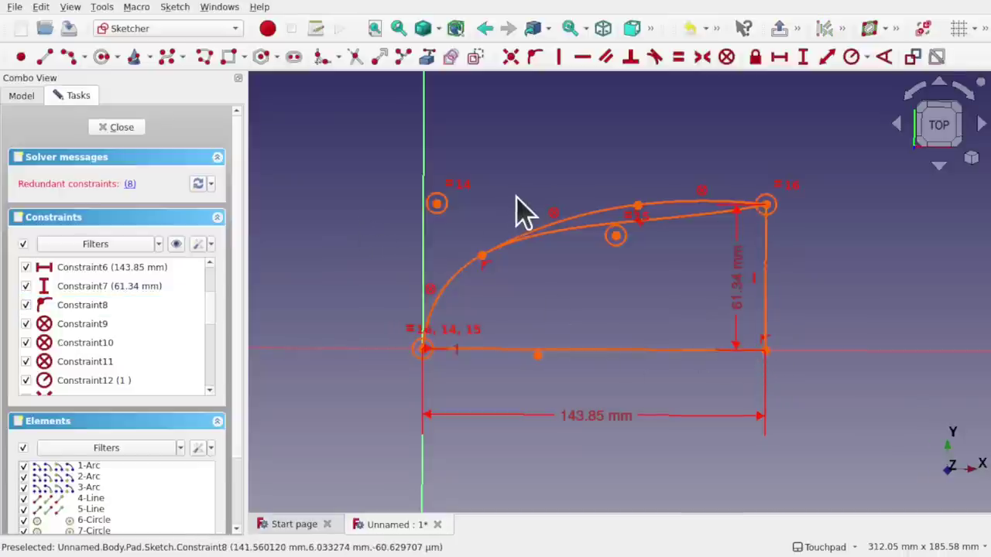
pyautogui.hotkey('ctrl', 'z')
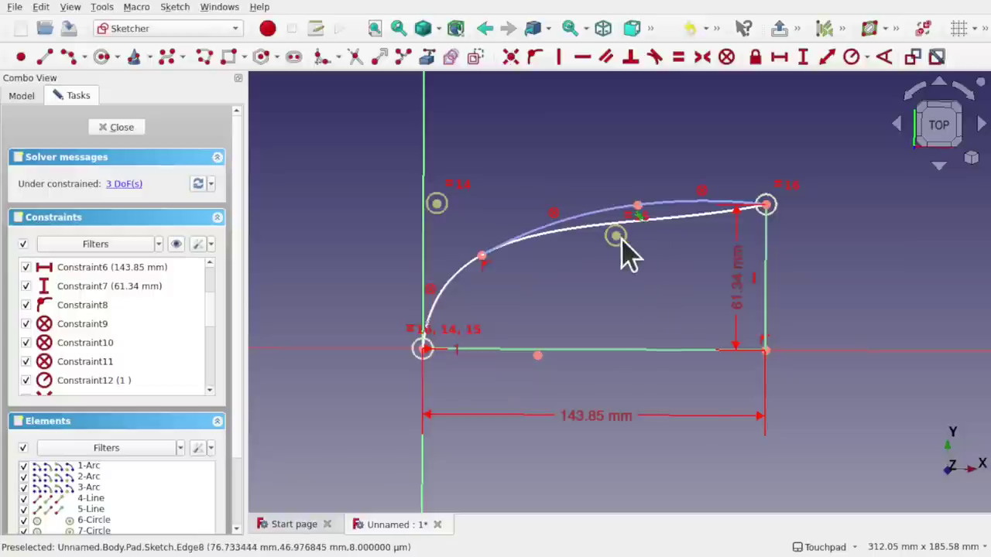
# Step: Pull the lower curve down, delete a constraint, and pin the upper arc's midpoint onto the curve
pyautogui.moveTo(616, 236); pyautogui.dragTo(626, 308)
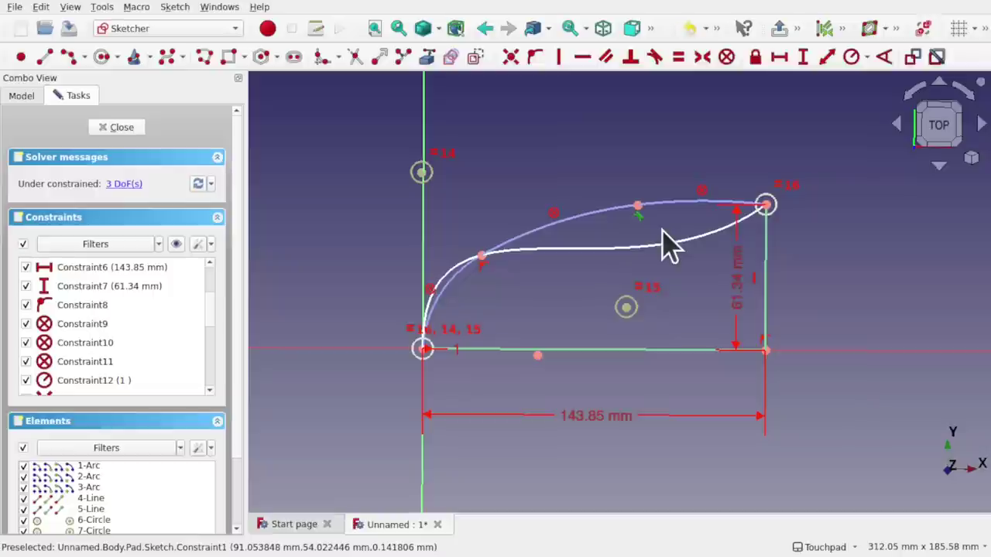
pyautogui.press('Delete')
pyautogui.moveTo(615, 215); pyautogui.dragTo(600, 203)
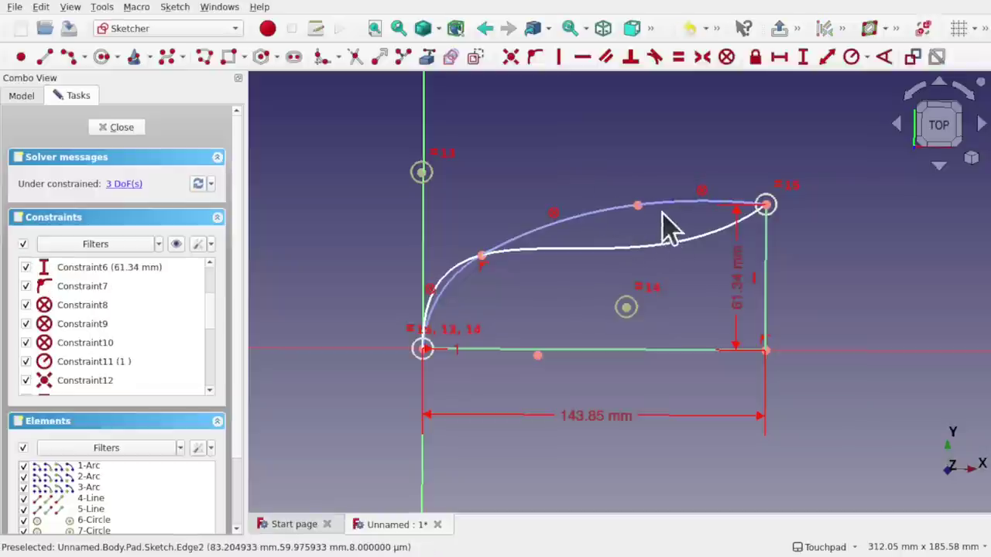
pyautogui.click(646, 249)
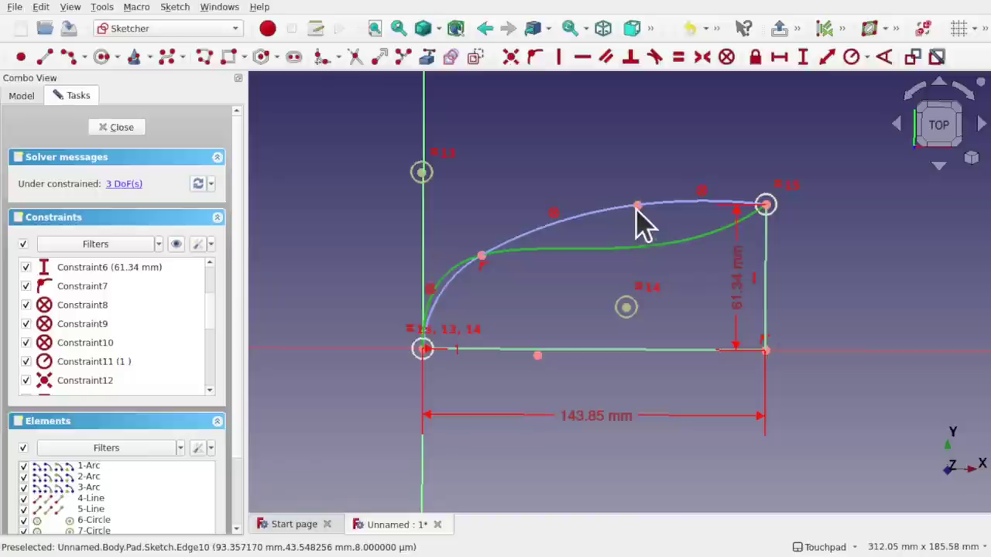
pyautogui.click(637, 206)
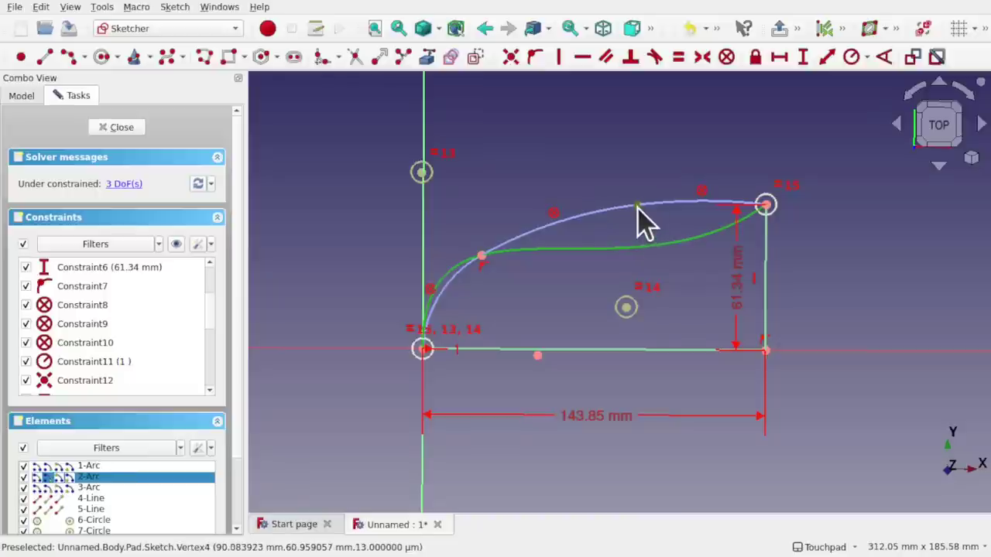
pyautogui.click(533, 60)
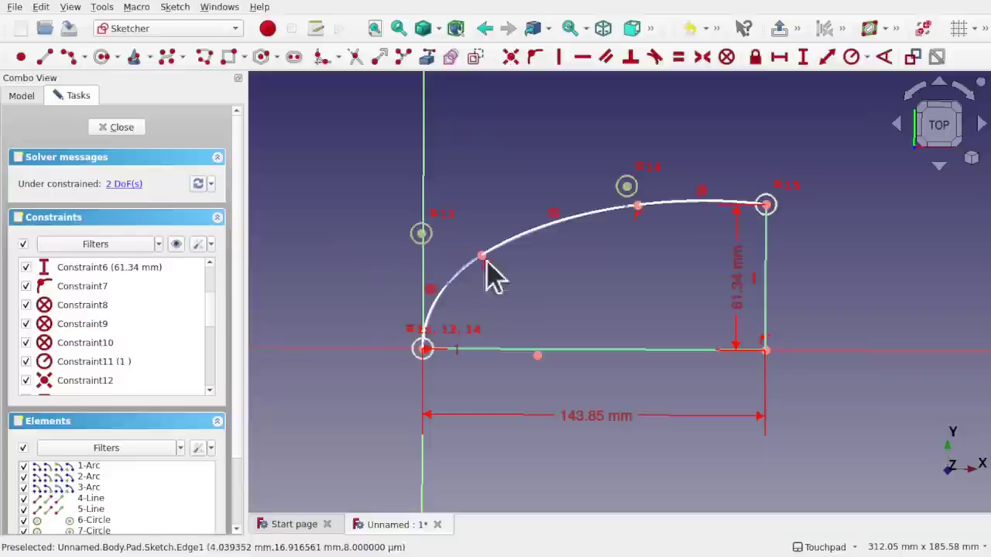
# Step: Close the sketch and delete the Draft feature
pyautogui.click(116, 127)
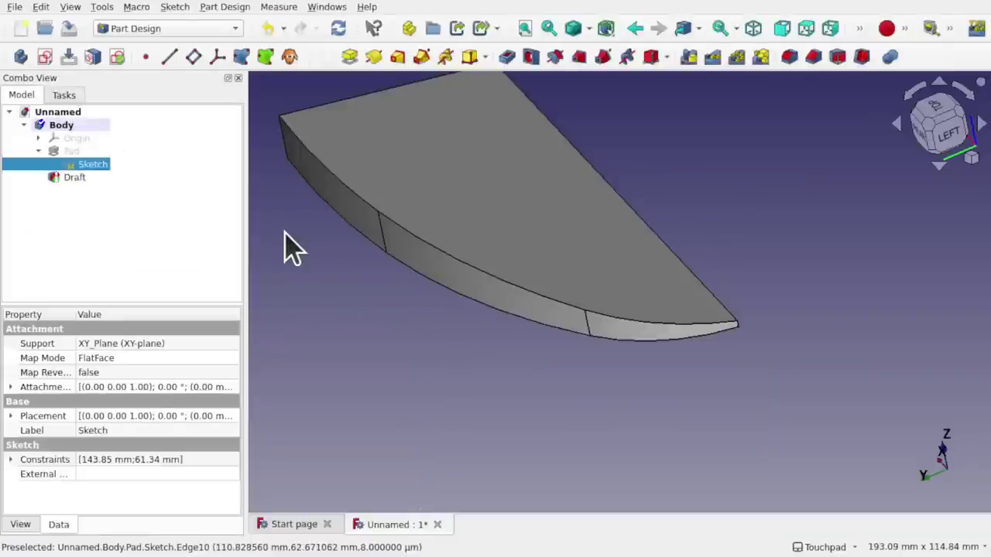
pyautogui.click(70, 178)
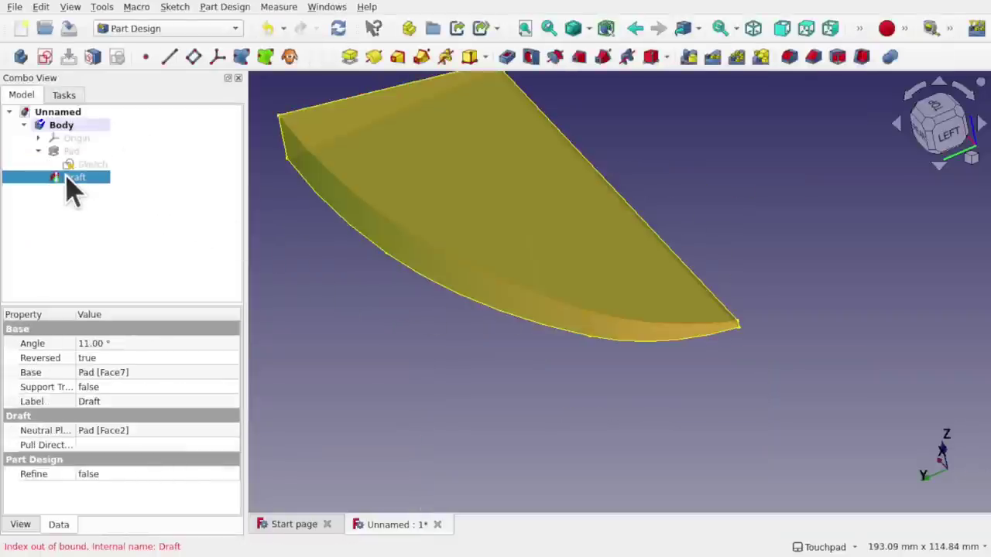
pyautogui.press('Delete')
pyautogui.moveTo(558, 349); pyautogui.dragTo(398, 132)
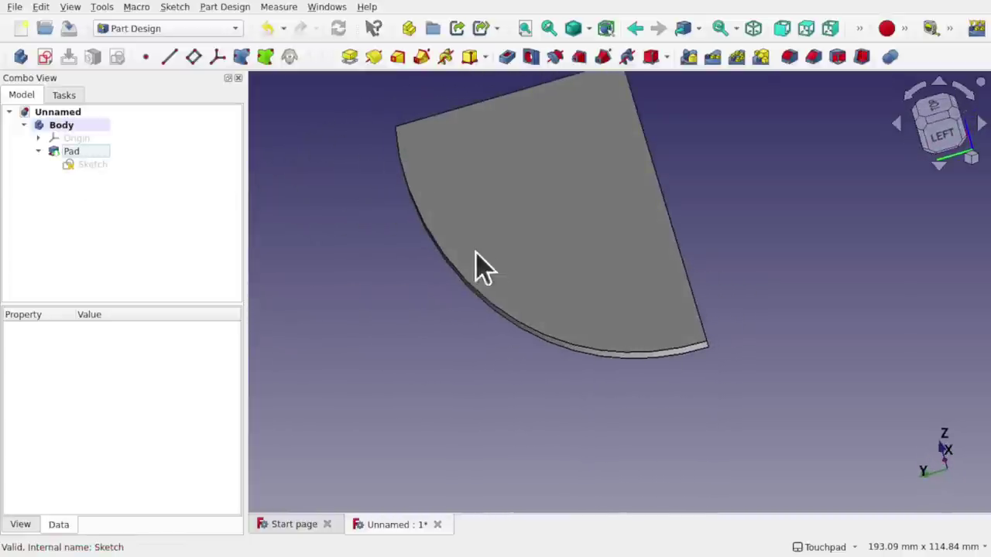
pyautogui.moveTo(481, 267); pyautogui.dragTo(587, 272)
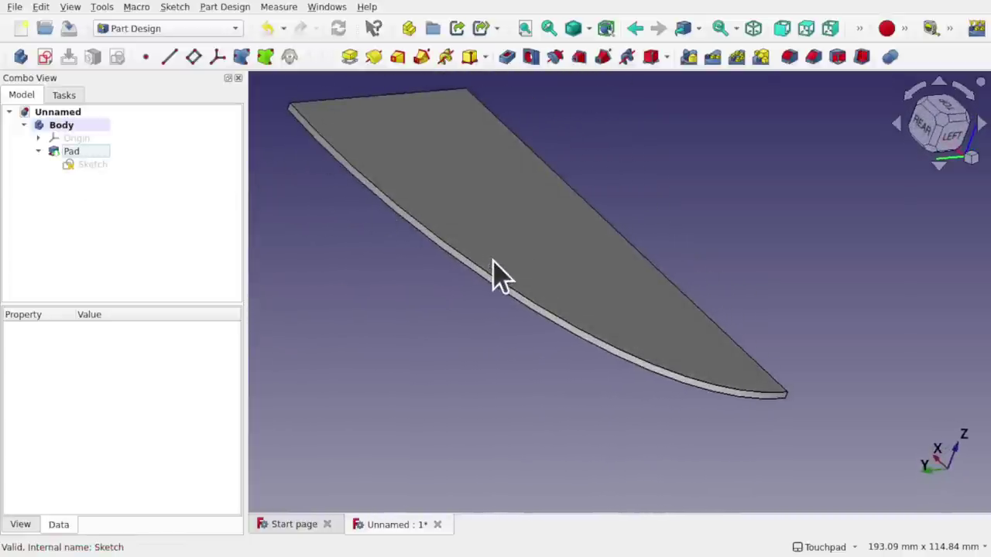
pyautogui.moveTo(653, 388)
pyautogui.mouseDown()
pyautogui.moveTo(449, 332)
pyautogui.moveTo(432, 307)
pyautogui.moveTo(522, 361)
pyautogui.mouseUp()
# Step: Reopen and close the Sketch so the thin Pad rebuilds with its B-spline side
pyautogui.click(83, 165)
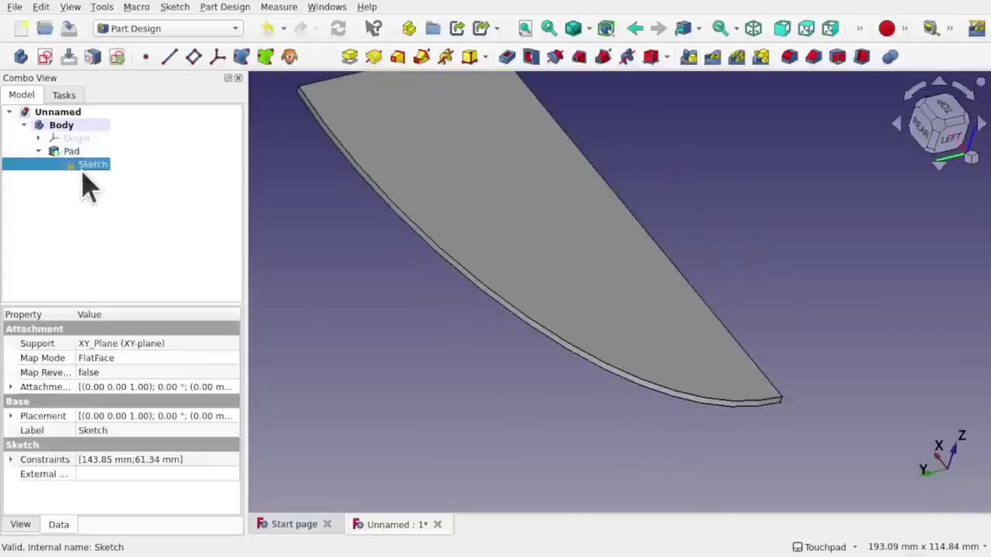
pyautogui.doubleClick(82, 169)
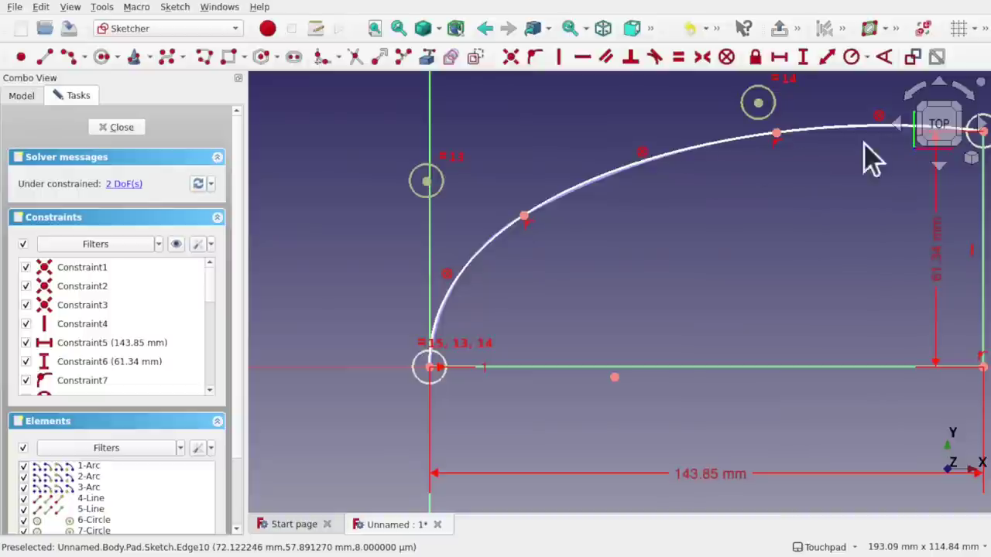
pyautogui.click(117, 128)
pyautogui.moveTo(548, 259)
pyautogui.keyDown('alt'); pyautogui.mouseDown()
pyautogui.moveTo(534, 254)
pyautogui.moveTo(525, 268)
pyautogui.mouseUp(); pyautogui.keyUp('alt')
pyautogui.moveTo(591, 254)
pyautogui.keyDown('alt'); pyautogui.mouseDown()
pyautogui.moveTo(558, 268)
pyautogui.moveTo(568, 270)
pyautogui.moveTo(564, 284)
pyautogui.mouseUp(); pyautogui.keyUp('alt')
# Step: Apply an 8° Draft to the pad's large face, then select the curved top edge
pyautogui.click(719, 159)
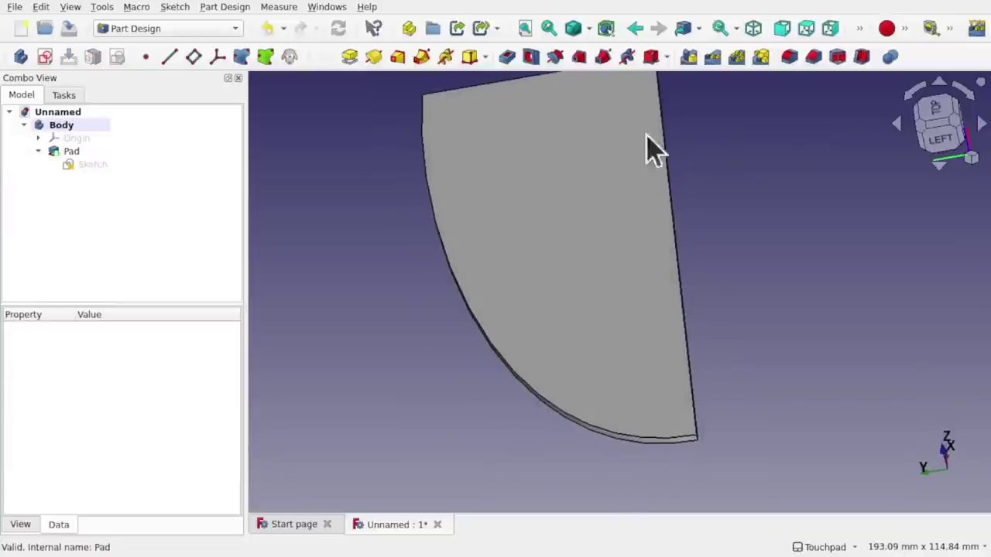
pyautogui.click(566, 189)
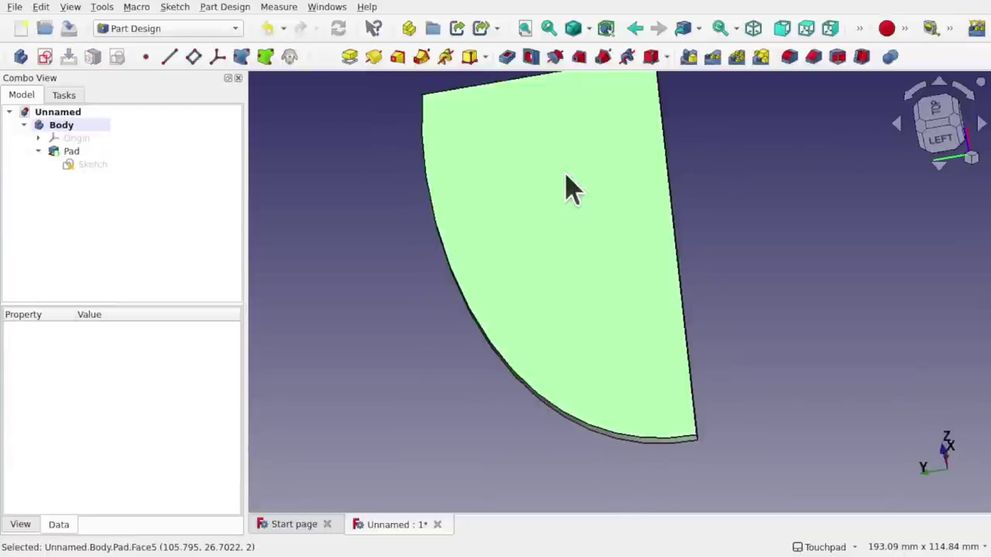
pyautogui.click(837, 57)
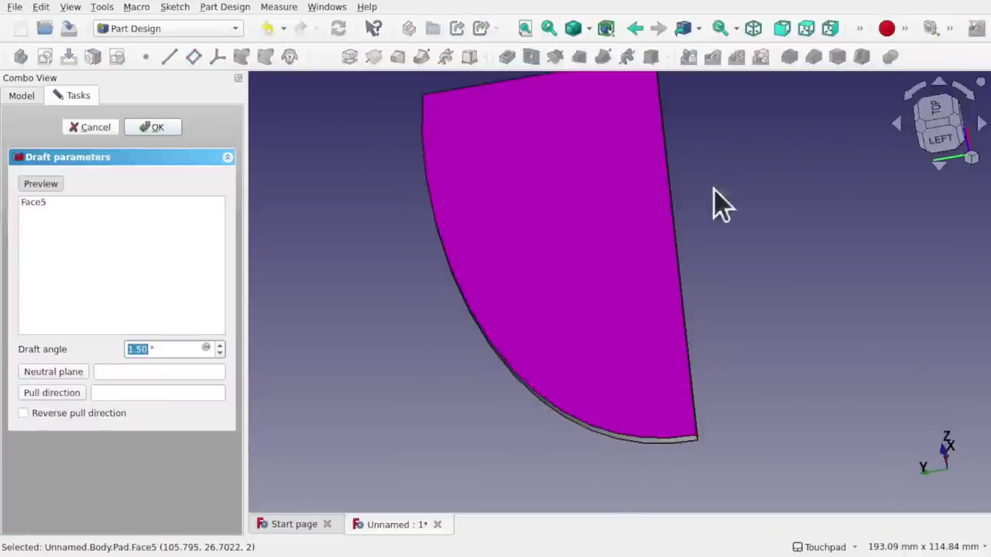
pyautogui.keyDown('alt'); pyautogui.moveTo(718, 203); pyautogui.dragTo(656, 220); pyautogui.keyUp('alt')
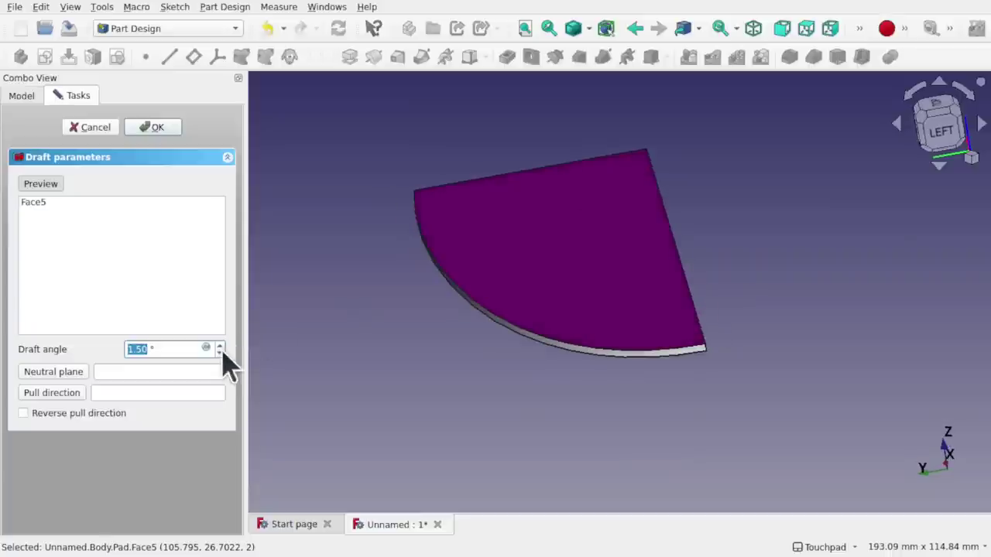
pyautogui.scroll(11, 223, 350)
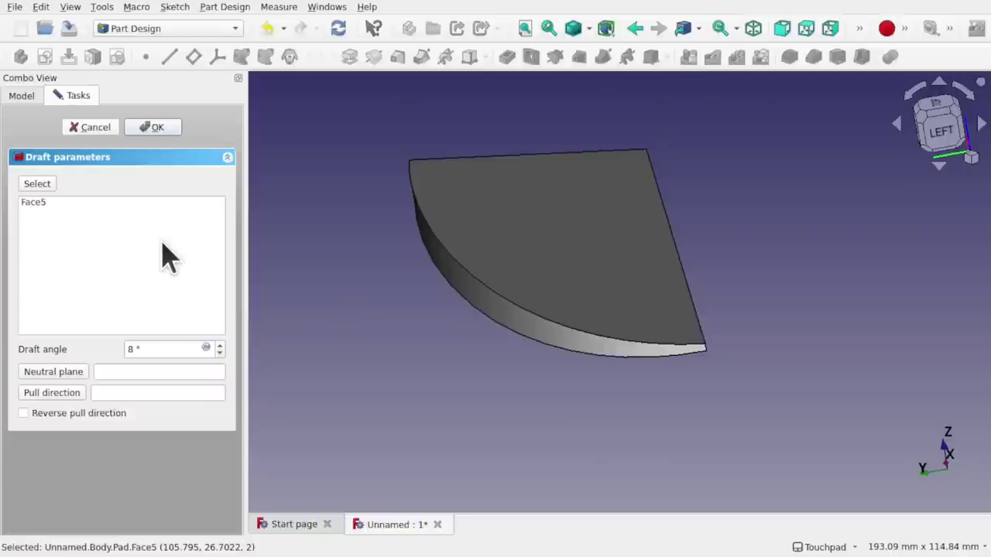
pyautogui.click(157, 127)
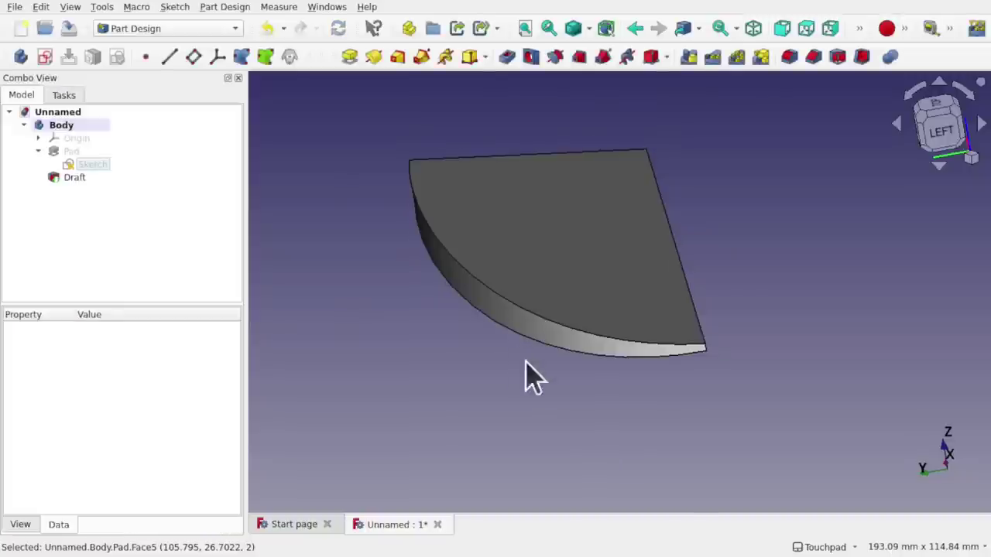
pyautogui.keyDown('alt'); pyautogui.moveTo(524, 364); pyautogui.dragTo(568, 355); pyautogui.keyUp('alt')
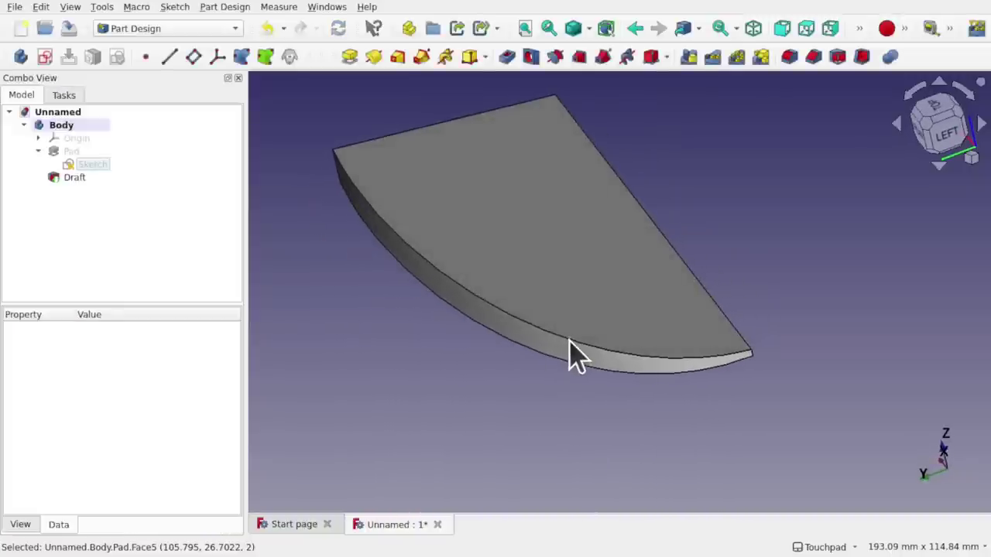
pyautogui.click(571, 338)
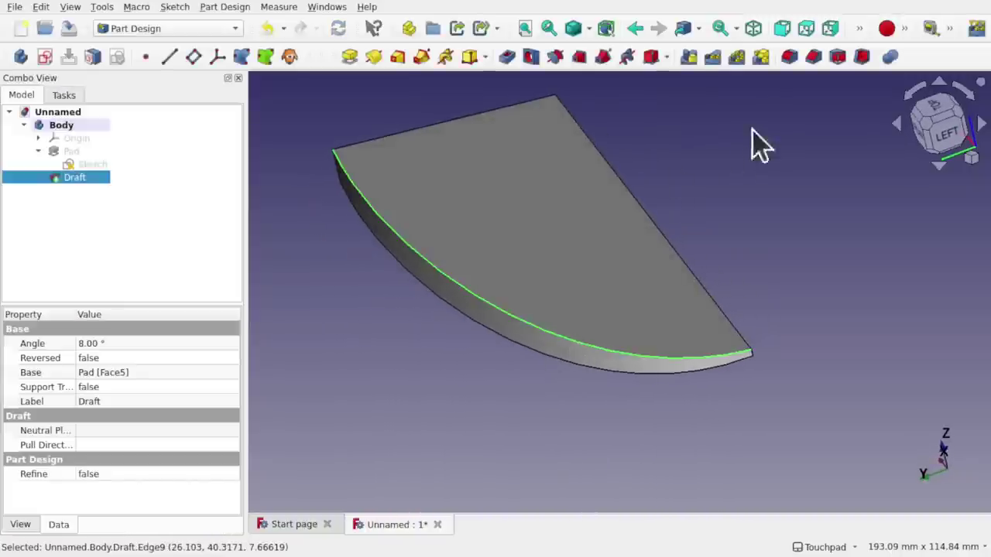
# Step: Fillet Edge9, trying radii up to 10 mm before settling on 9.4 mm
pyautogui.click(789, 58)
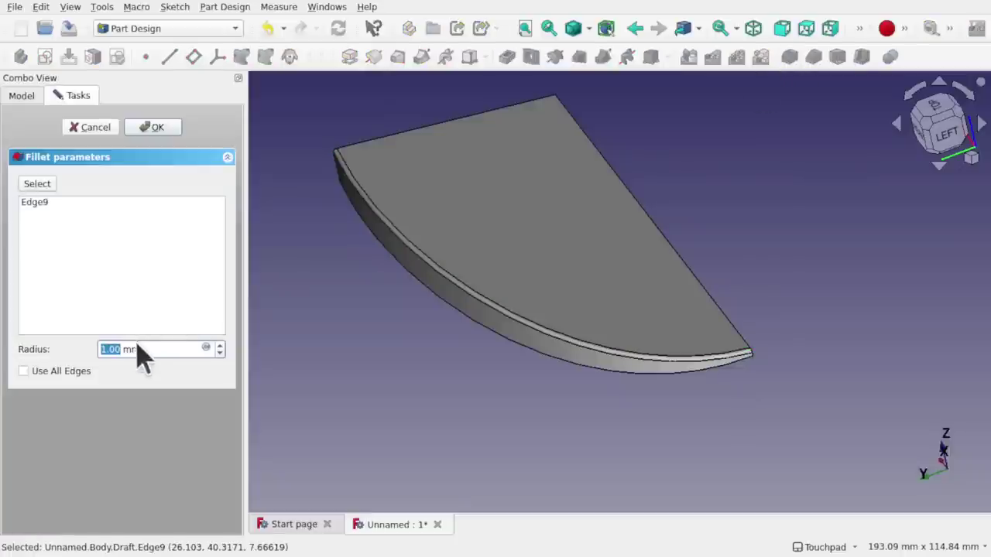
pyautogui.scroll(8, 221, 349)
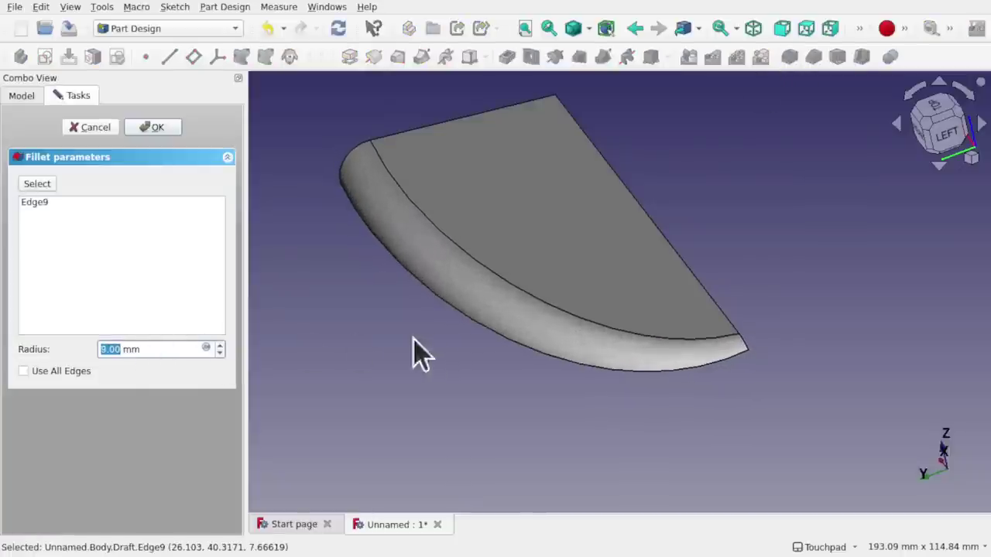
pyautogui.moveTo(416, 354); pyautogui.dragTo(420, 292)
pyautogui.scroll(5, 420, 292)
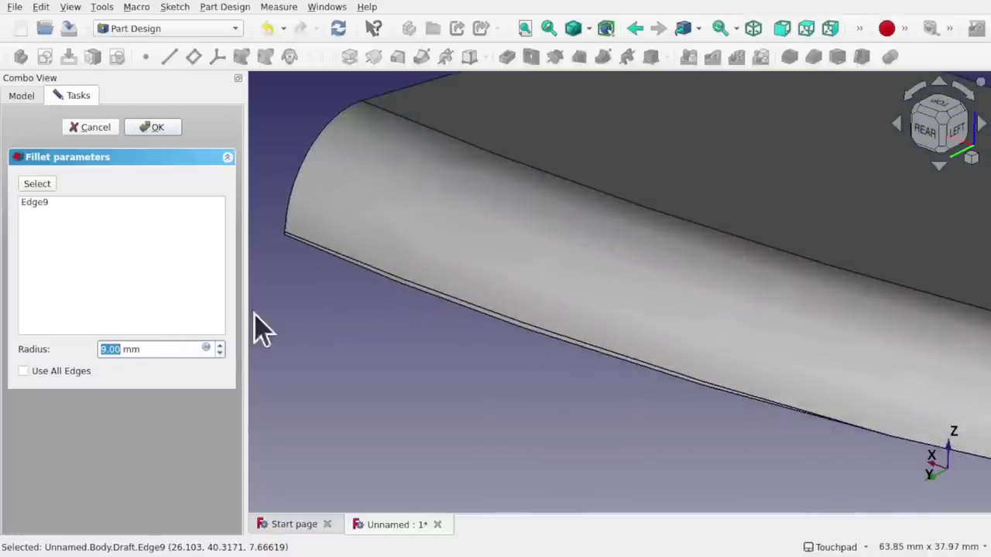
pyautogui.click(221, 346)
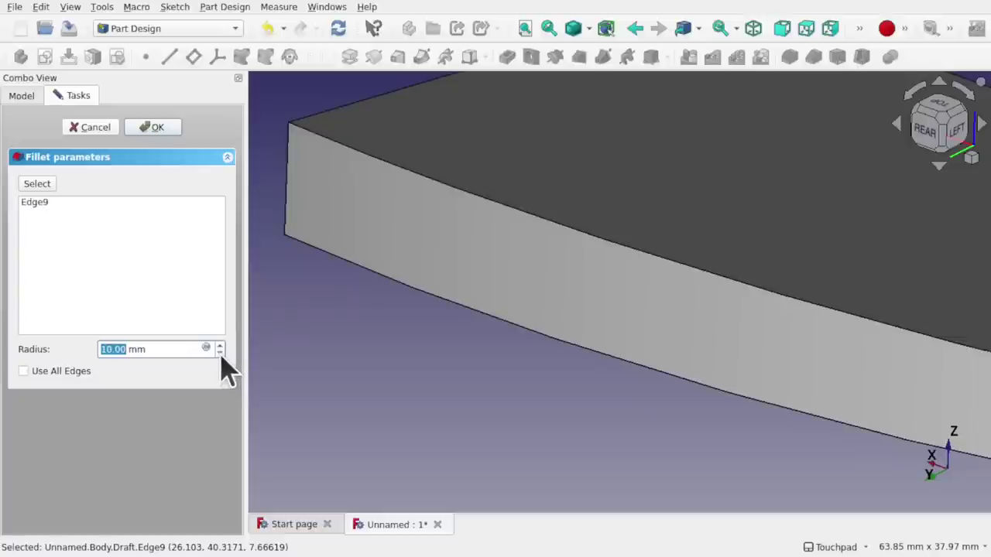
pyautogui.click(220, 353)
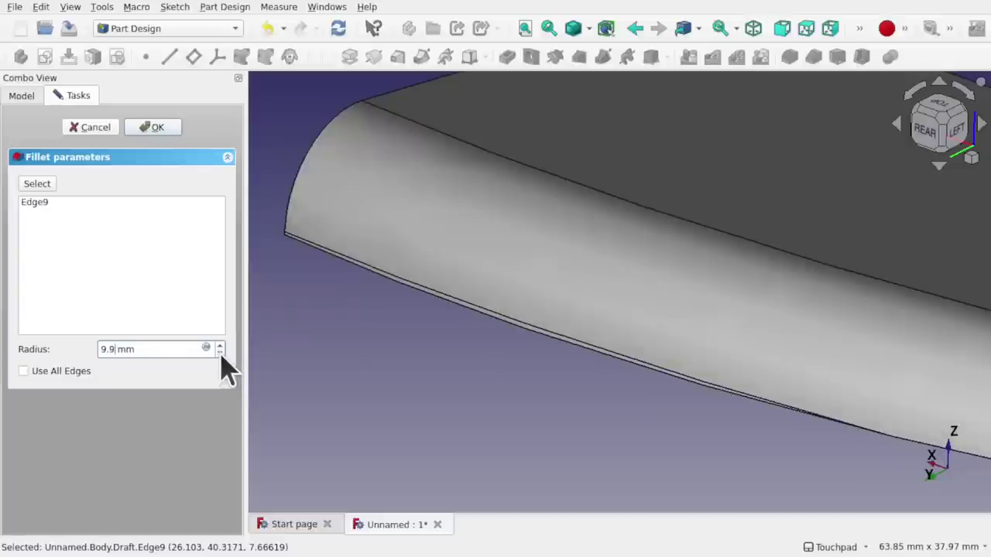
pyautogui.click(111, 349)
pyautogui.press('BackSpace')
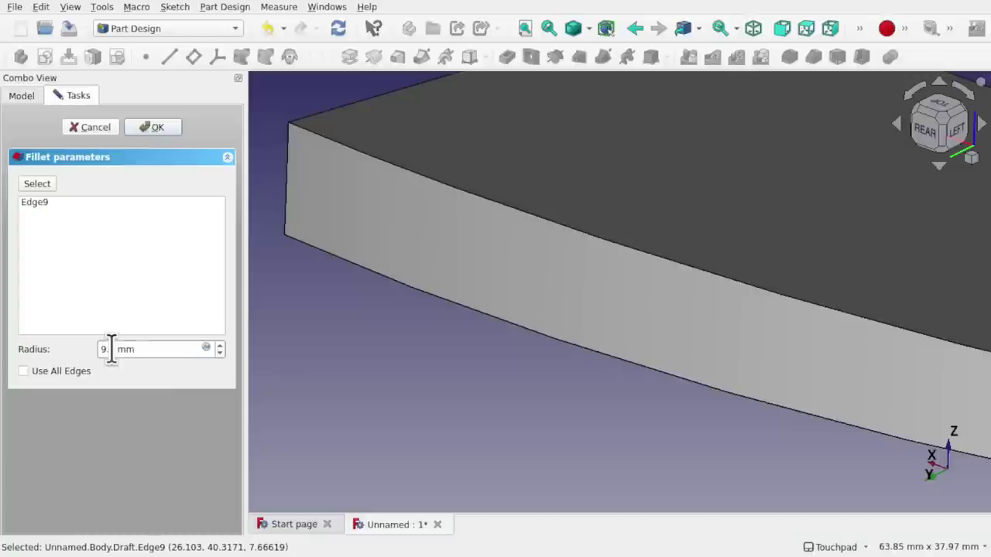
pyautogui.press('BackSpace')
pyautogui.write('3')
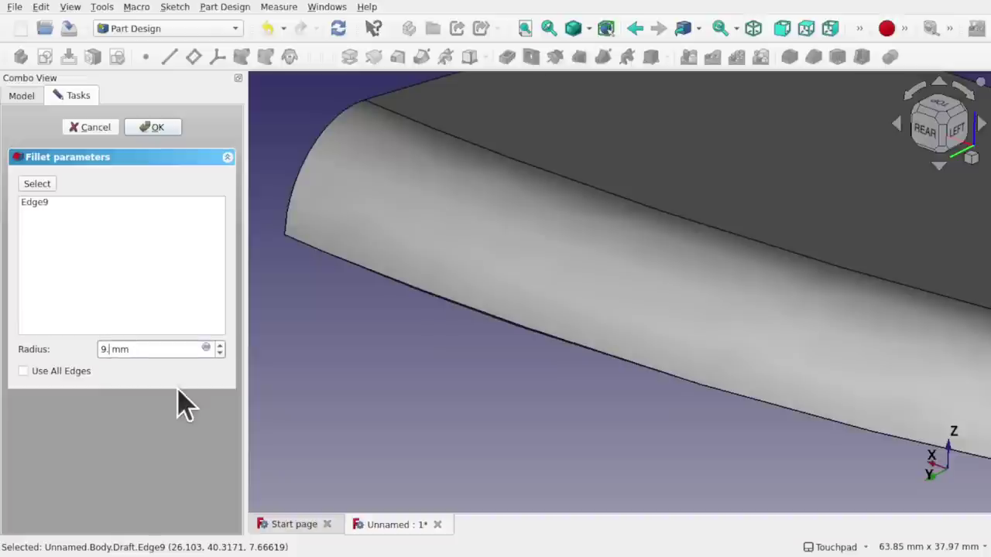
pyautogui.scroll(-5, 549, 376)
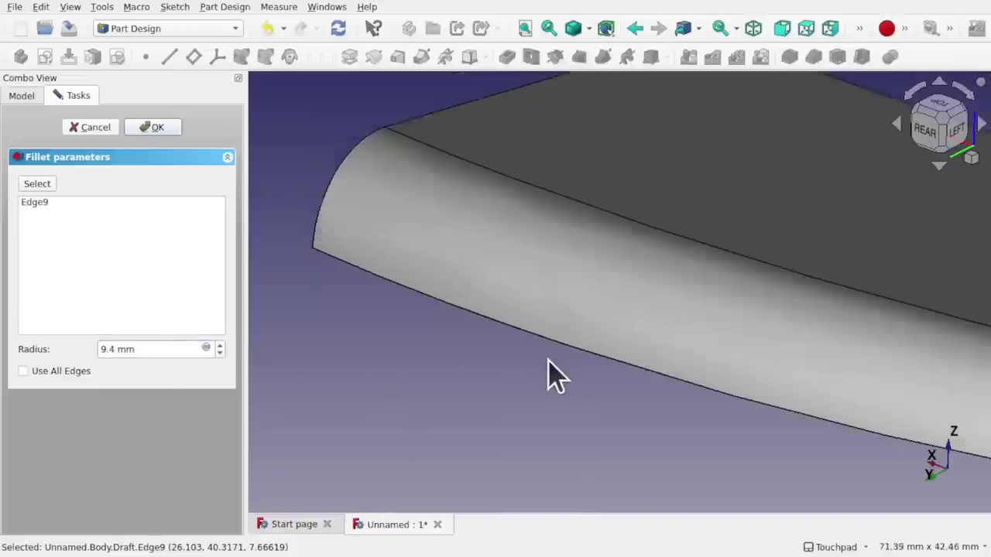
pyautogui.moveTo(571, 358); pyautogui.dragTo(659, 421, button='middle')
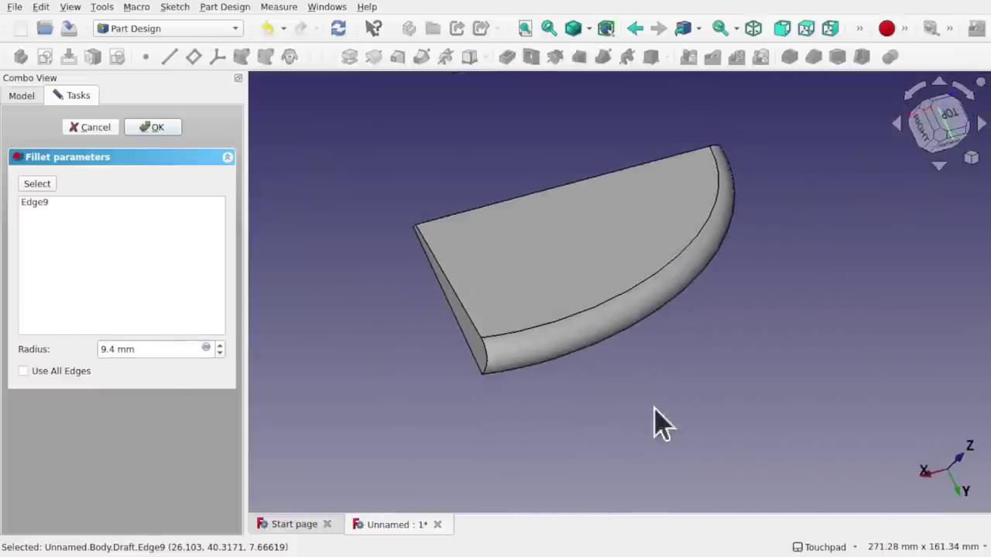
pyautogui.click(159, 127)
# Step: Inspect the filleted edge, then delete the Fillet feature followed by the Draft feature
pyautogui.moveTo(659, 327); pyautogui.dragTo(465, 309, button='middle')
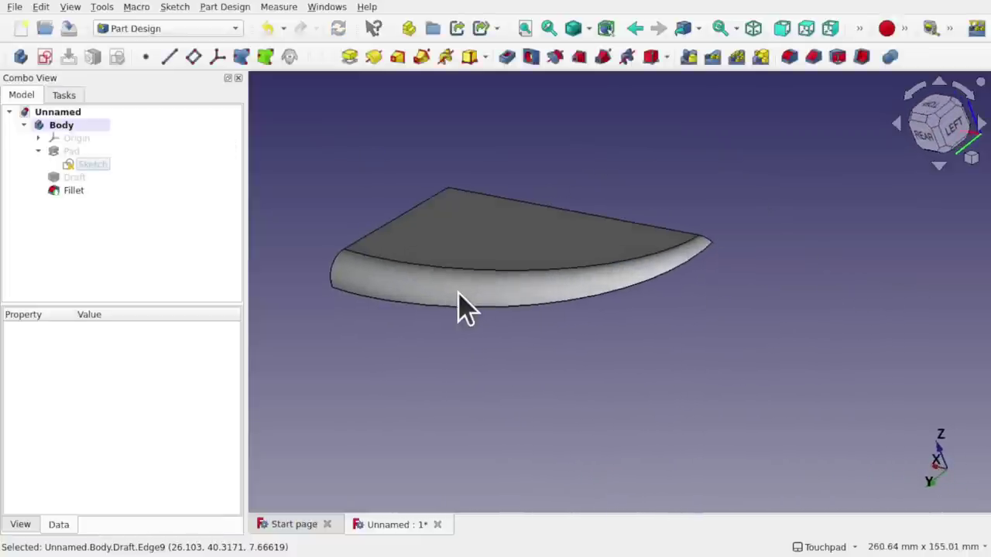
pyautogui.scroll(3, 626, 284)
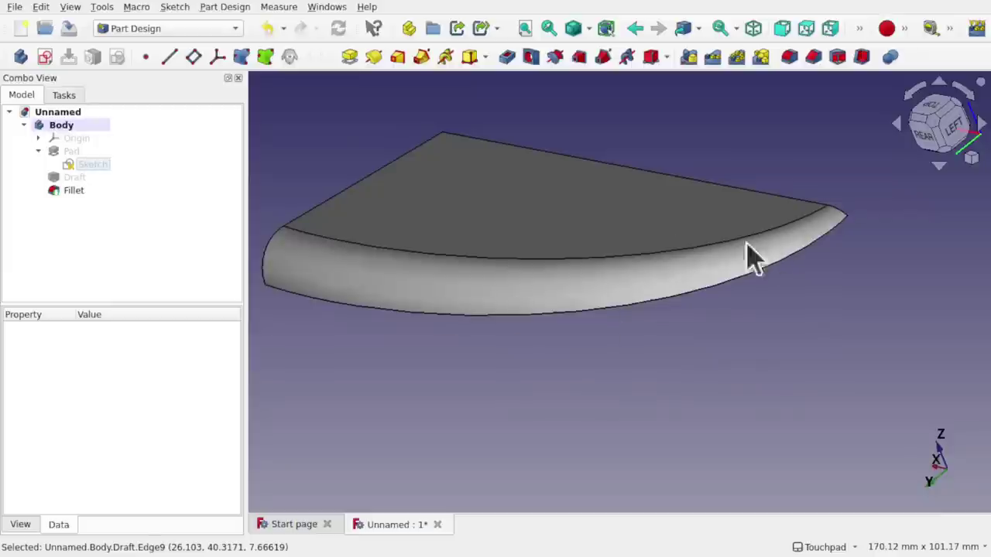
pyautogui.moveTo(751, 259); pyautogui.dragTo(626, 239, button='middle')
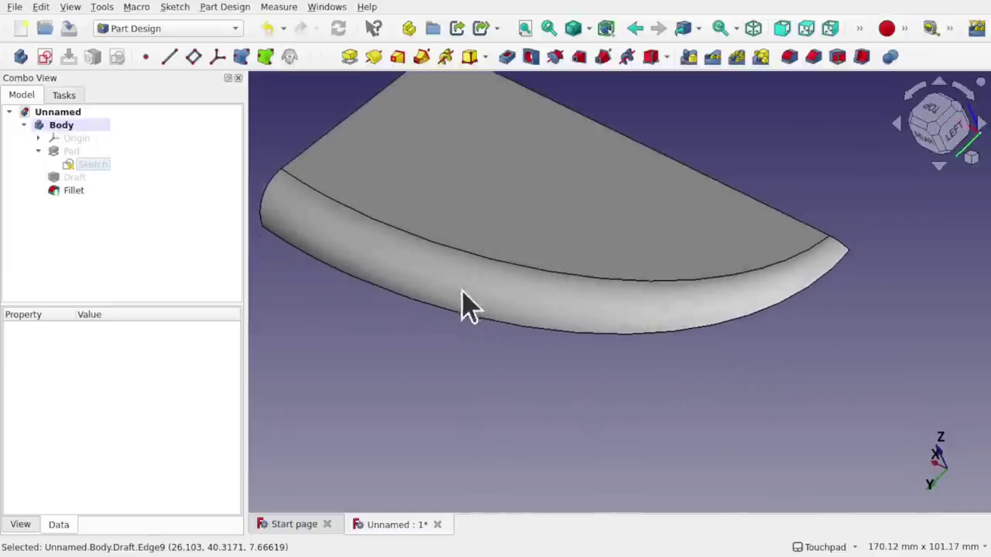
pyautogui.moveTo(540, 334); pyautogui.dragTo(669, 419, button='middle')
pyautogui.click(74, 190)
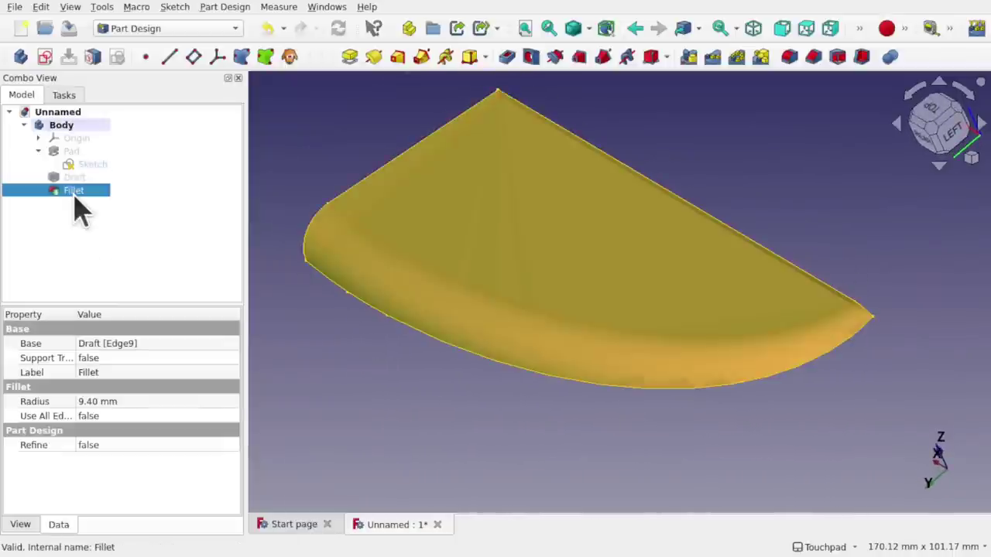
pyautogui.press('Delete')
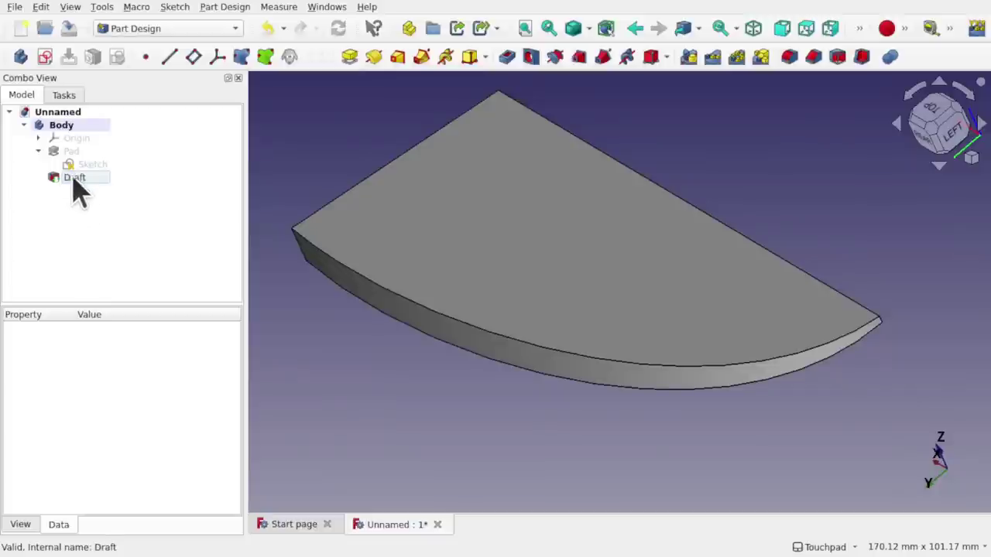
pyautogui.click(75, 184)
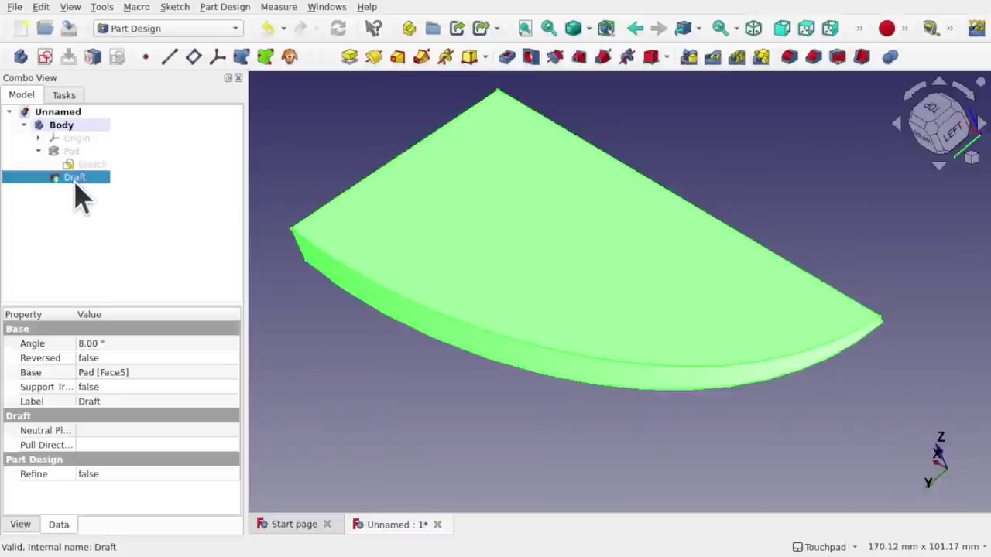
pyautogui.press('Delete')
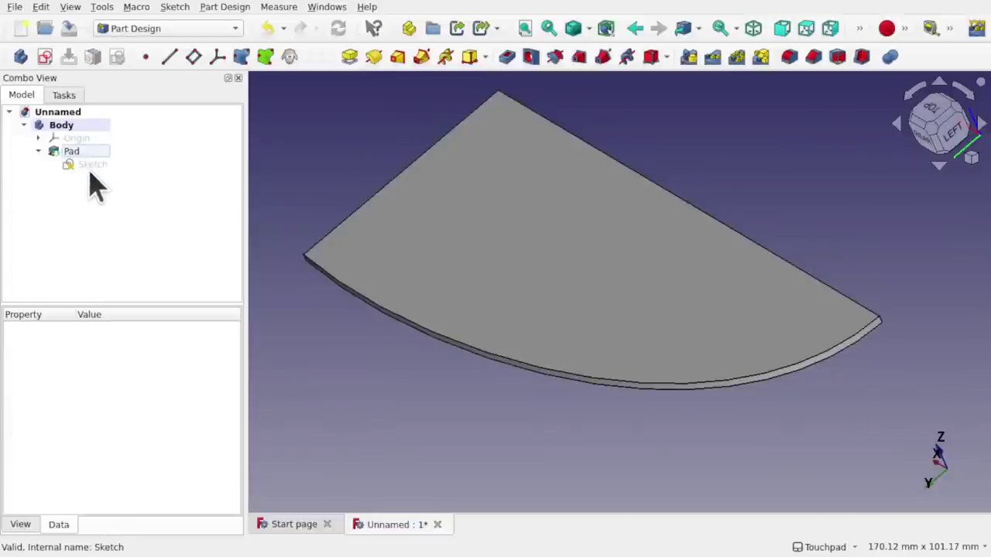
# Step: Box-select and delete all geometry in the Pad's Sketch, close it, and select the Pad
pyautogui.doubleClick(89, 165)
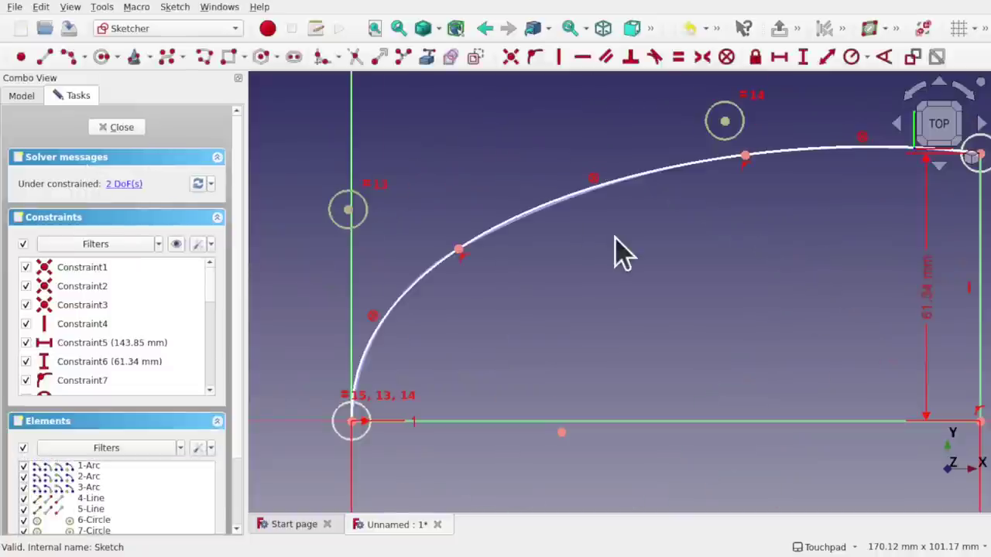
pyautogui.scroll(-5, 616, 238)
pyautogui.moveTo(493, 172)
pyautogui.mouseDown()
pyautogui.moveTo(531, 185)
pyautogui.moveTo(748, 348)
pyautogui.moveTo(753, 395)
pyautogui.mouseUp()
pyautogui.press('Delete')
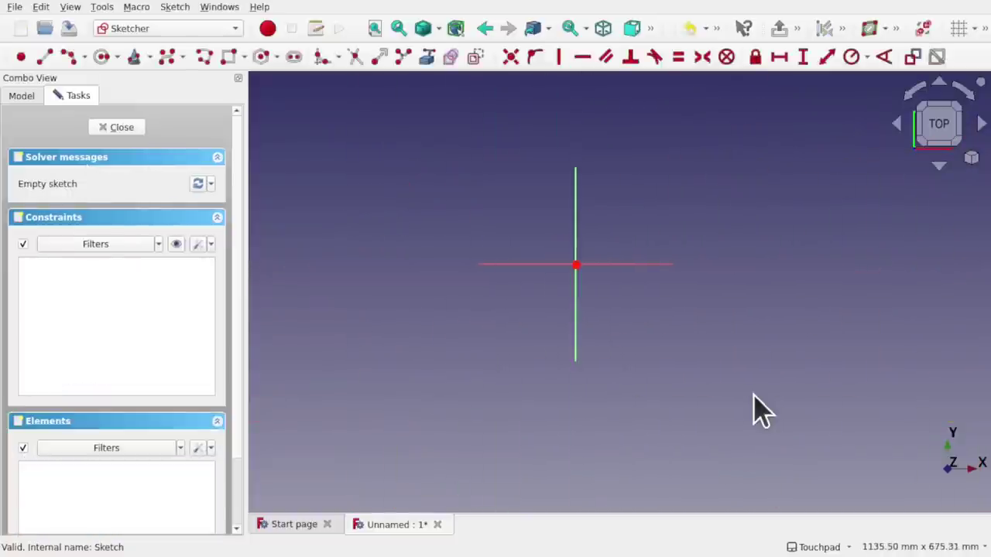
pyautogui.scroll(5, 583, 249)
pyautogui.scroll(1, 582, 263)
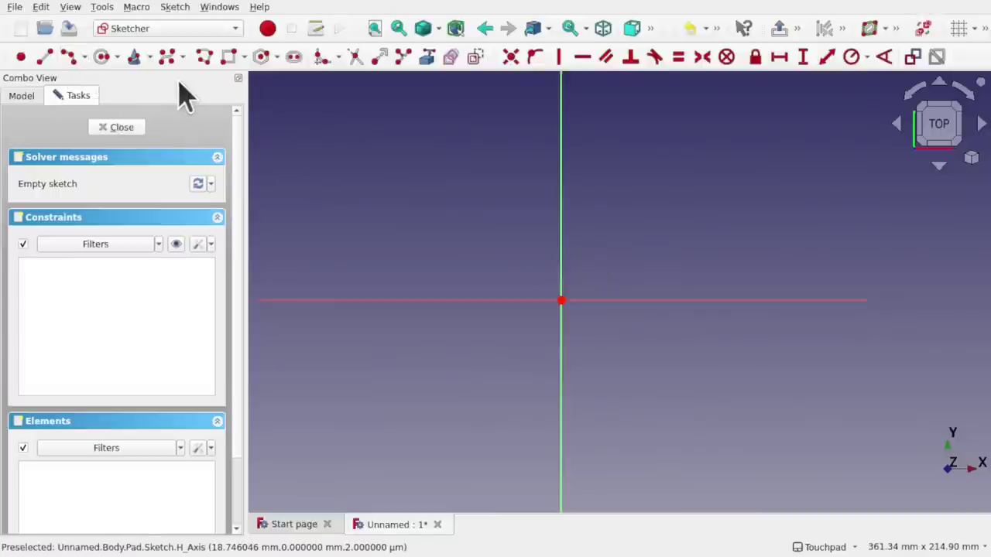
pyautogui.click(122, 128)
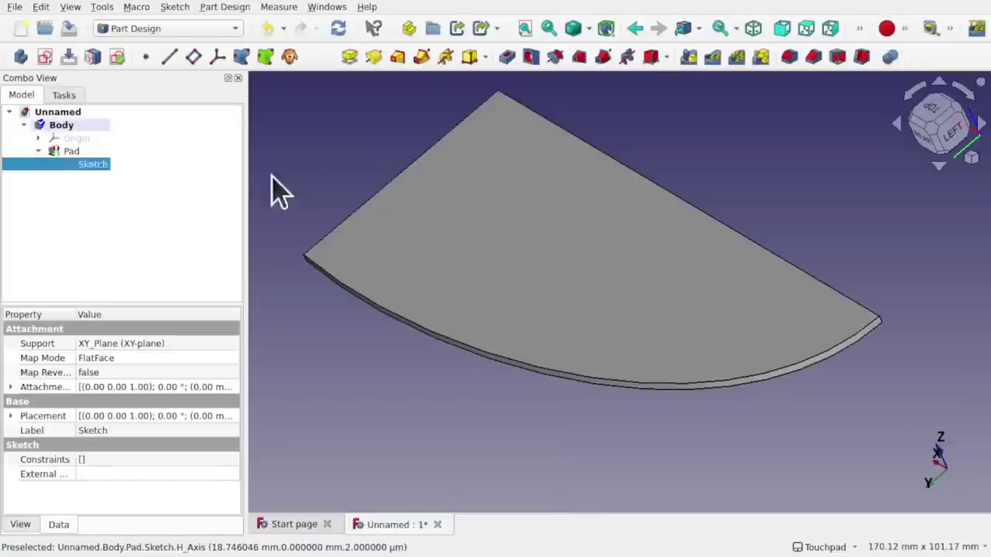
pyautogui.click(72, 152)
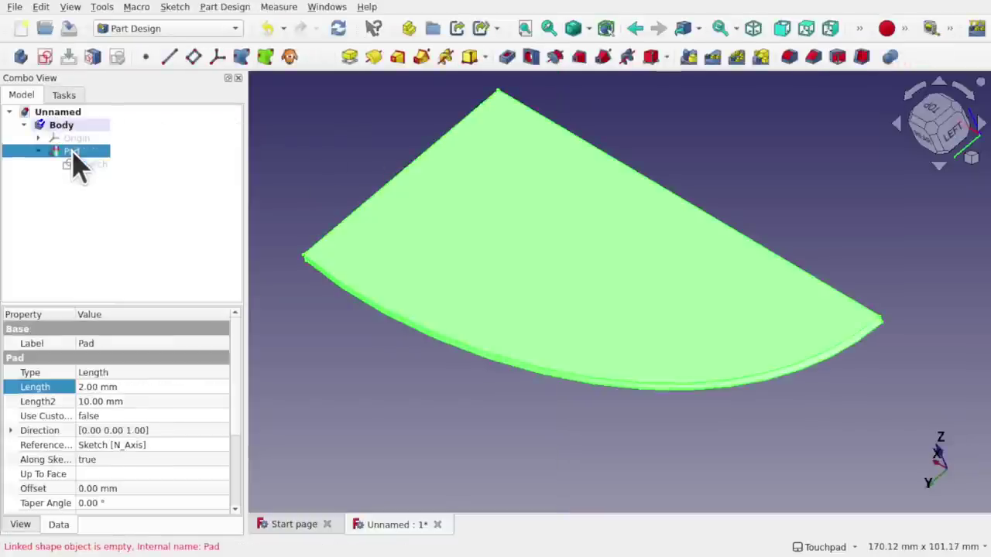
# Step: Delete the Pad and its Sketch, then switch to the Draft workbench
pyautogui.press('Delete')
pyautogui.click(77, 152)
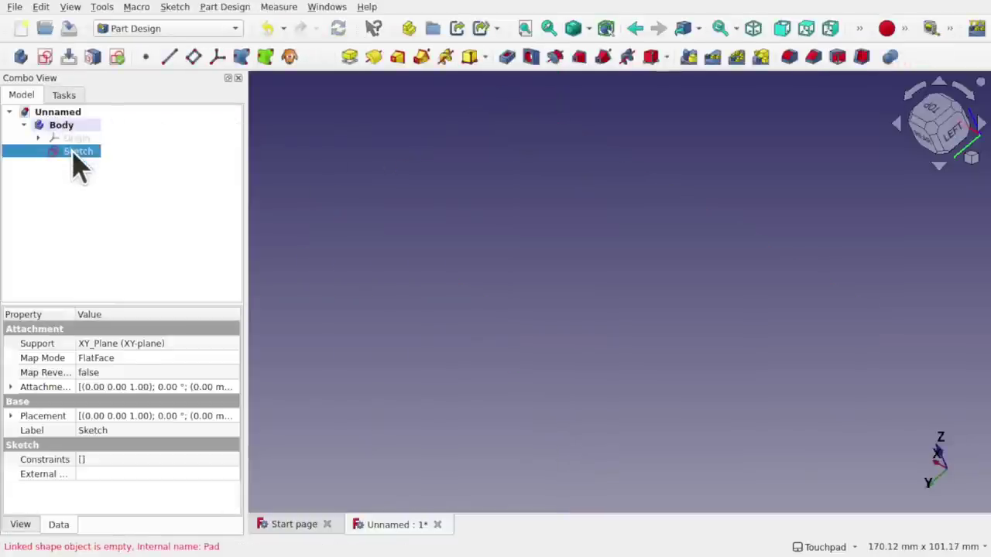
pyautogui.press('Delete')
pyautogui.click(166, 29)
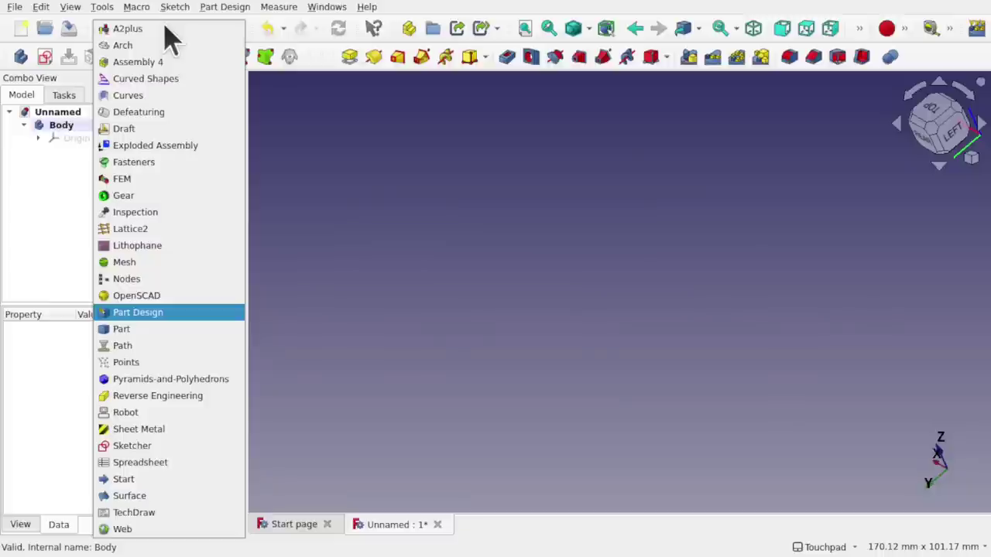
pyautogui.click(166, 131)
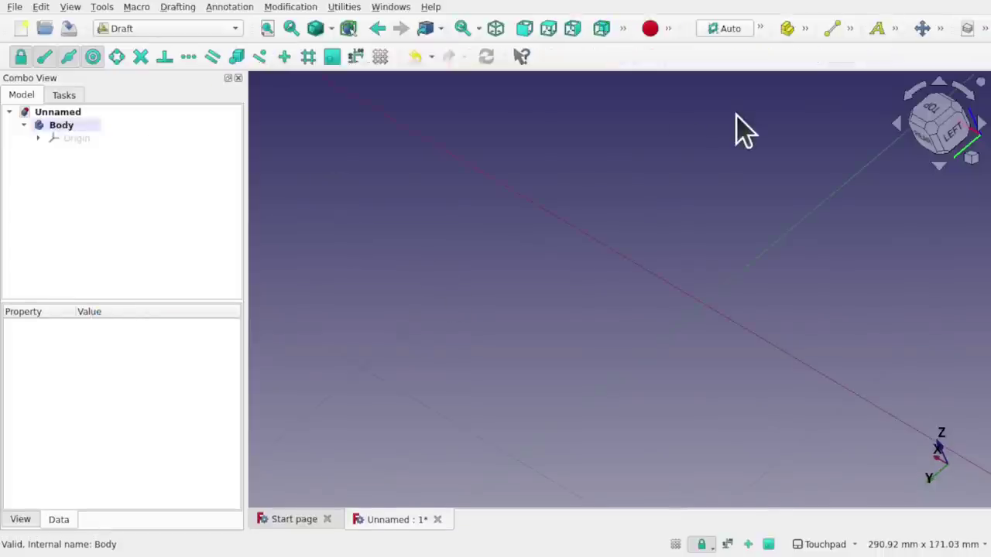
# Step: Set the Draft working plane to Top (XY) and view the grid from above
pyautogui.click(345, 8)
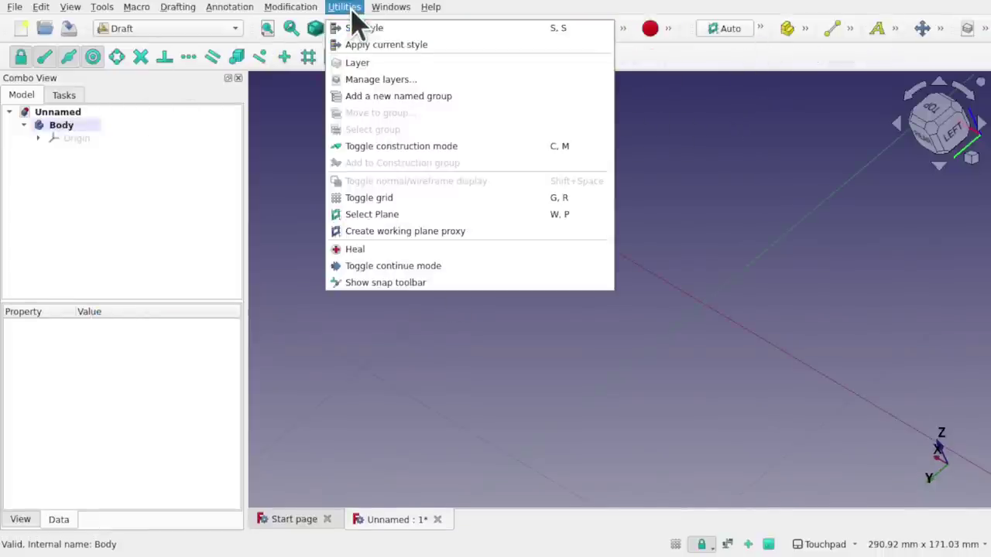
pyautogui.click(404, 216)
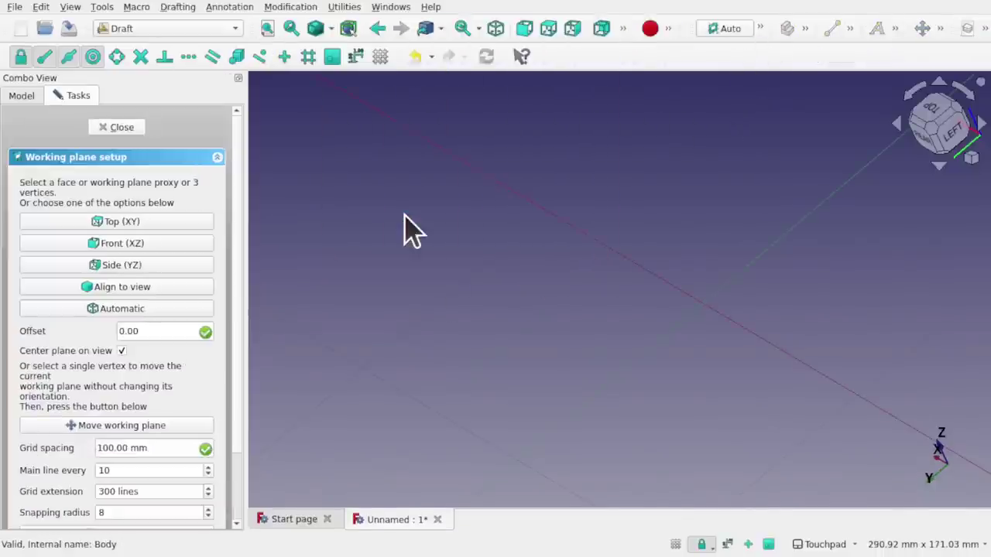
pyautogui.click(153, 222)
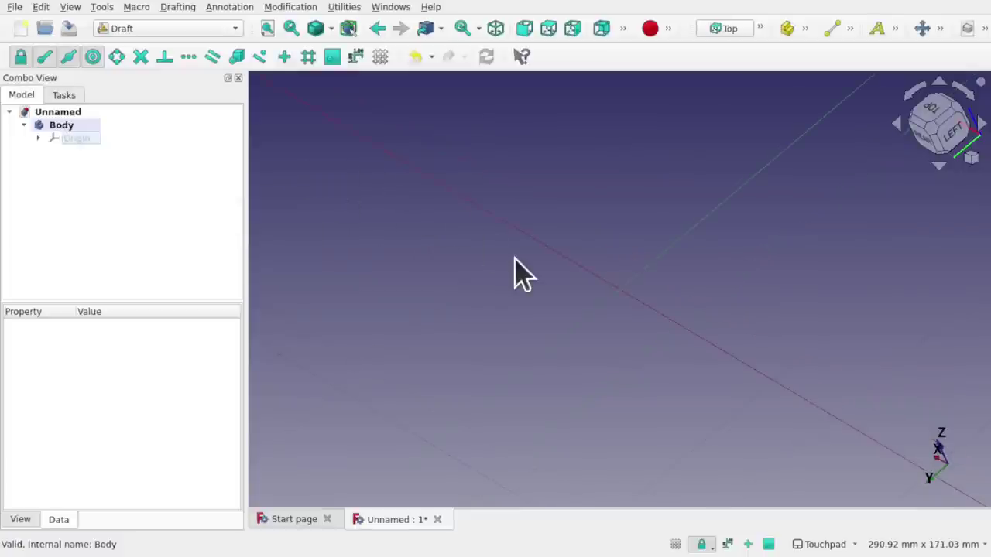
pyautogui.scroll(-3, 517, 275)
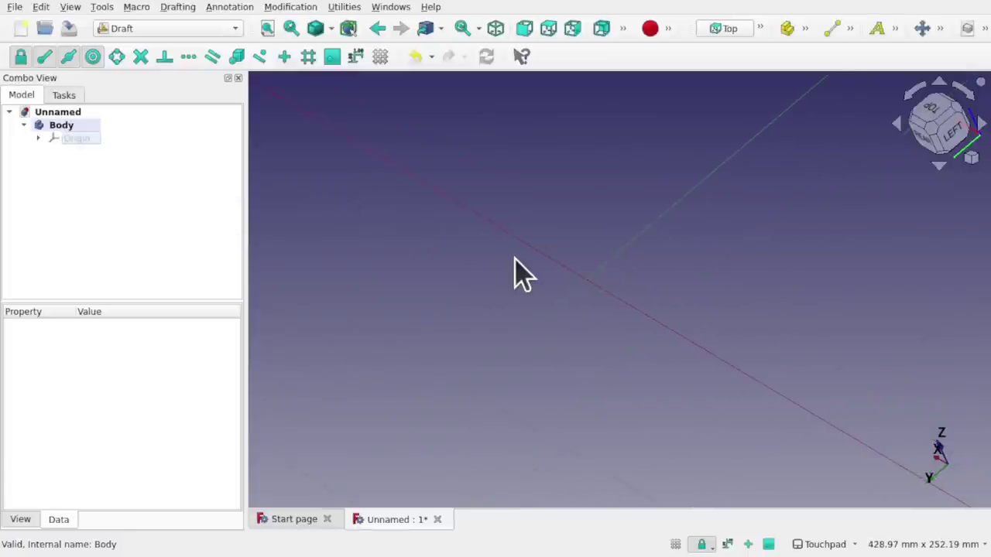
pyautogui.click(934, 110)
pyautogui.scroll(-2, 777, 297)
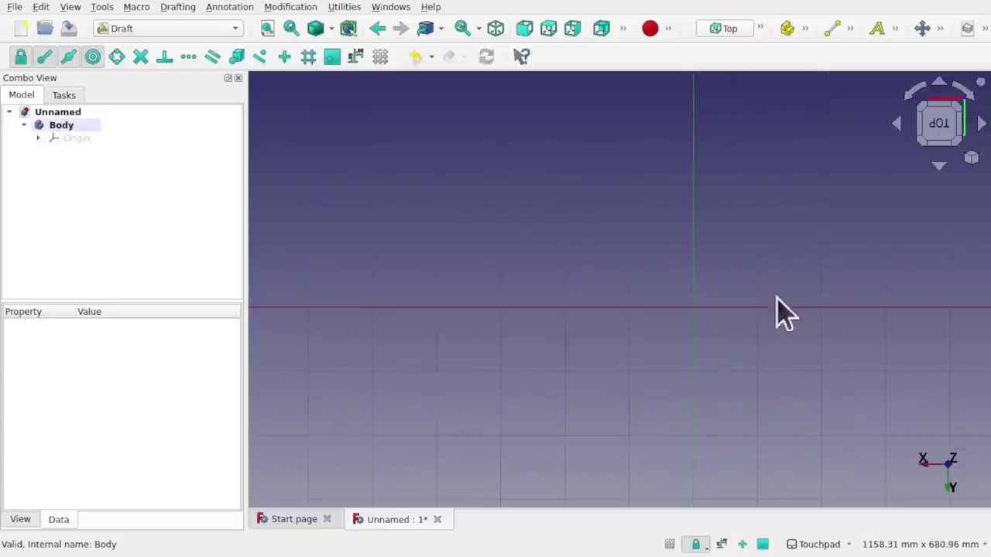
pyautogui.moveTo(776, 297); pyautogui.dragTo(648, 307, button='middle')
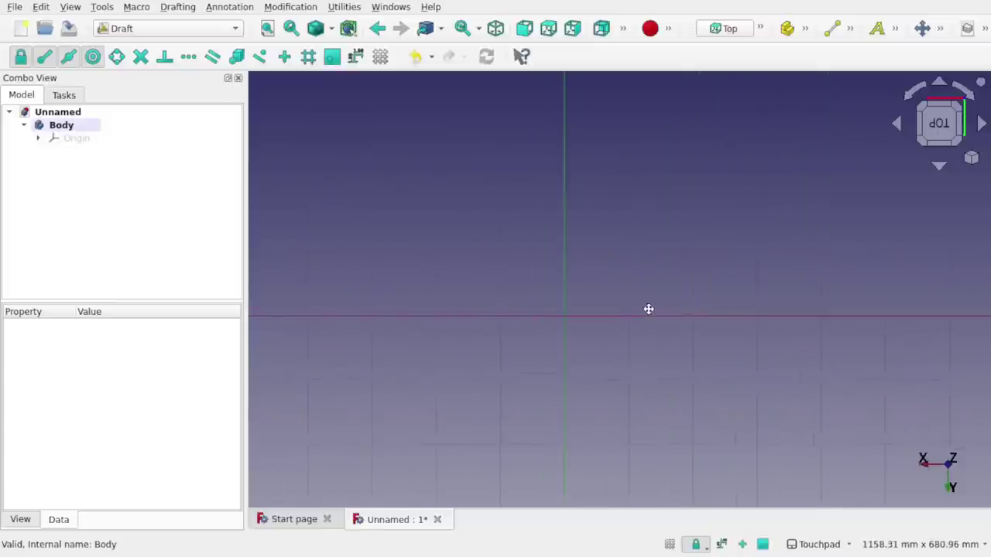
# Step: Start a Draft ShapeString and select its default text to replace it with 'M'
pyautogui.click(184, 8)
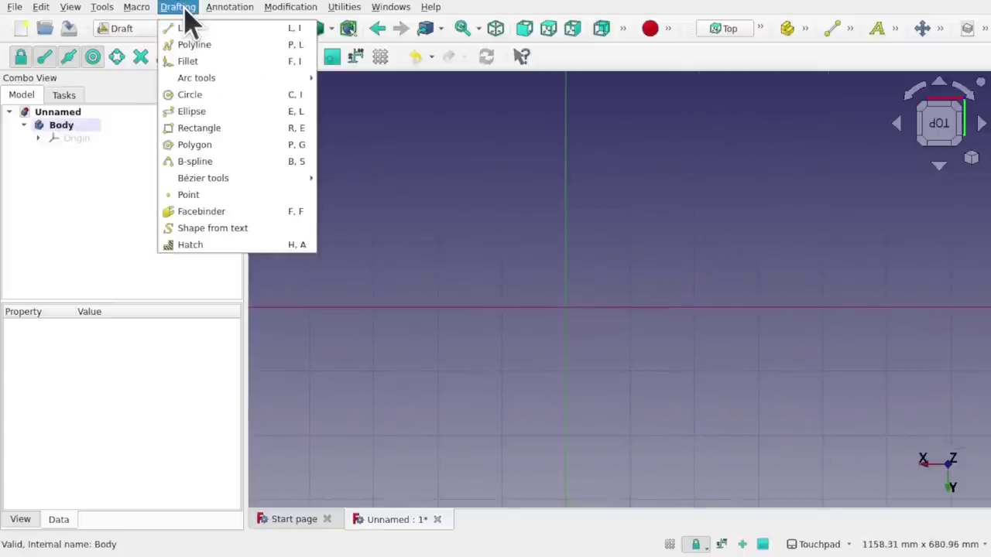
pyautogui.click(246, 231)
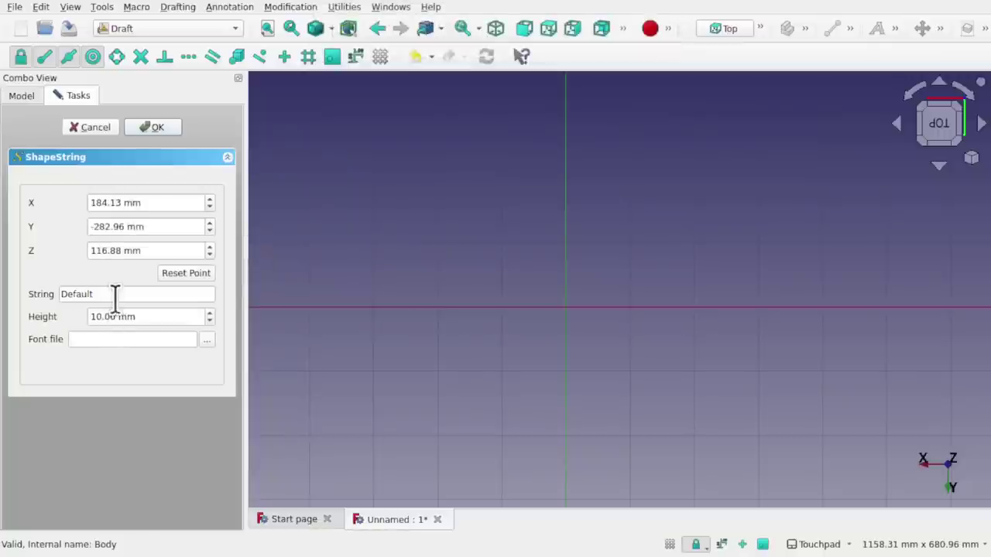
pyautogui.moveTo(115, 294); pyautogui.dragTo(62, 294)
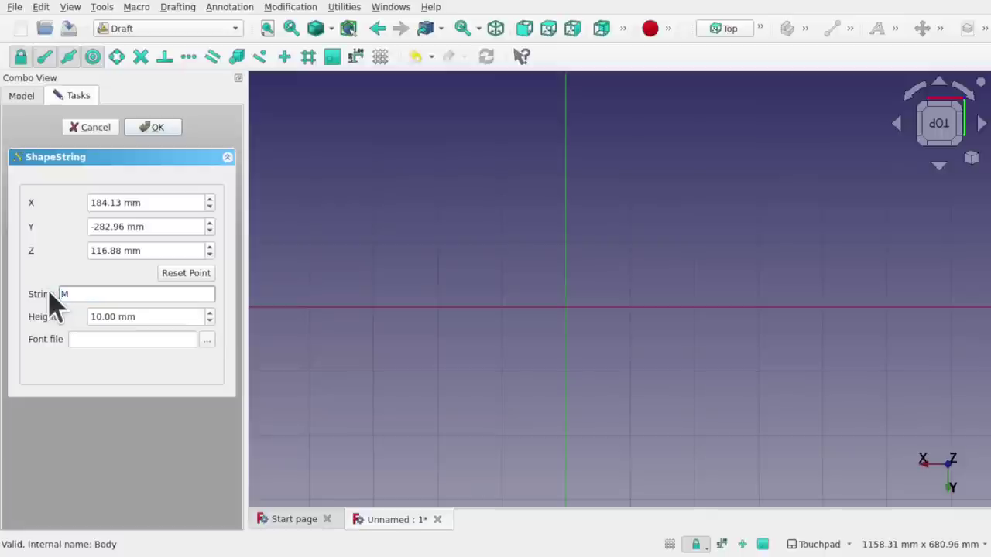
# Step: Browse for a font file, navigating from the root folder into /usr/share
pyautogui.click(207, 341)
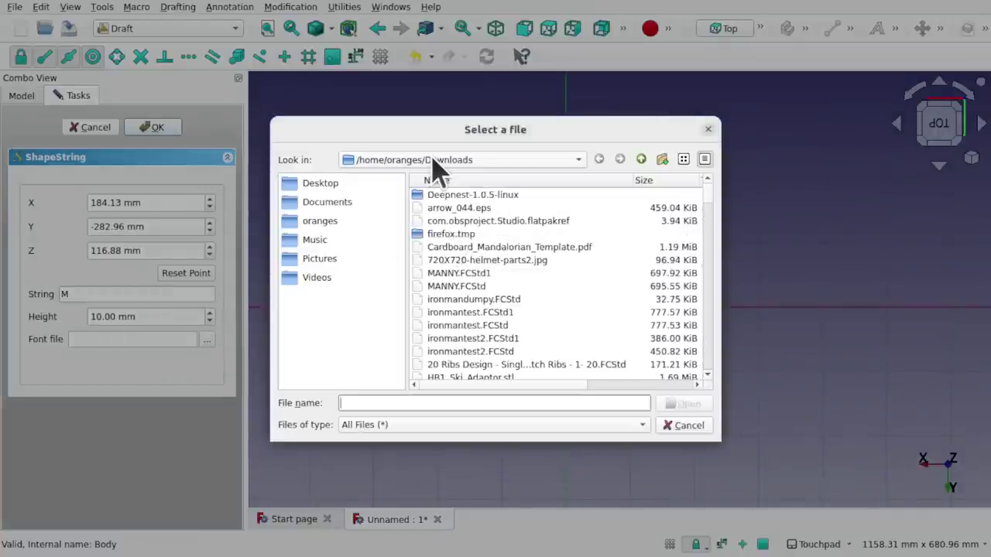
pyautogui.click(435, 164)
pyautogui.click(402, 210)
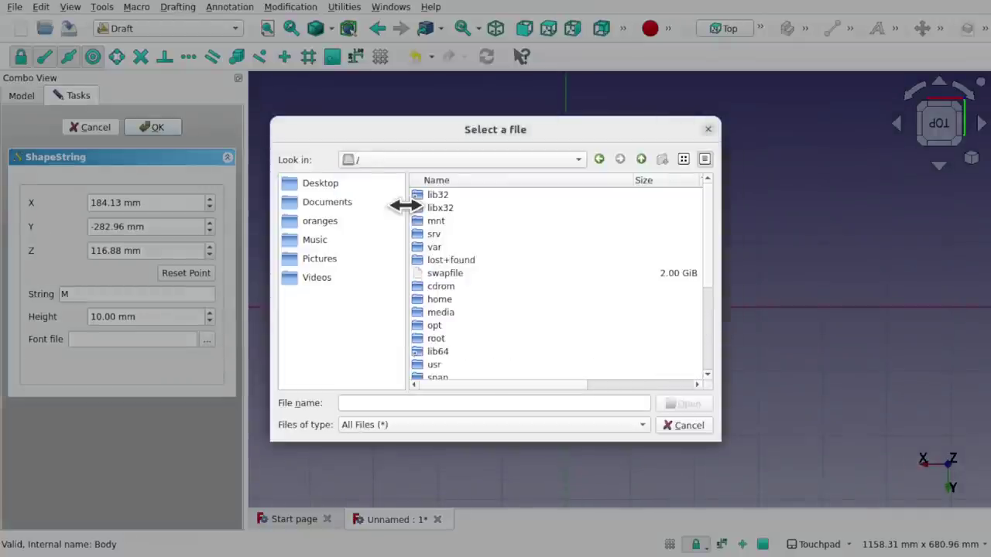
pyautogui.scroll(-2, 486, 315)
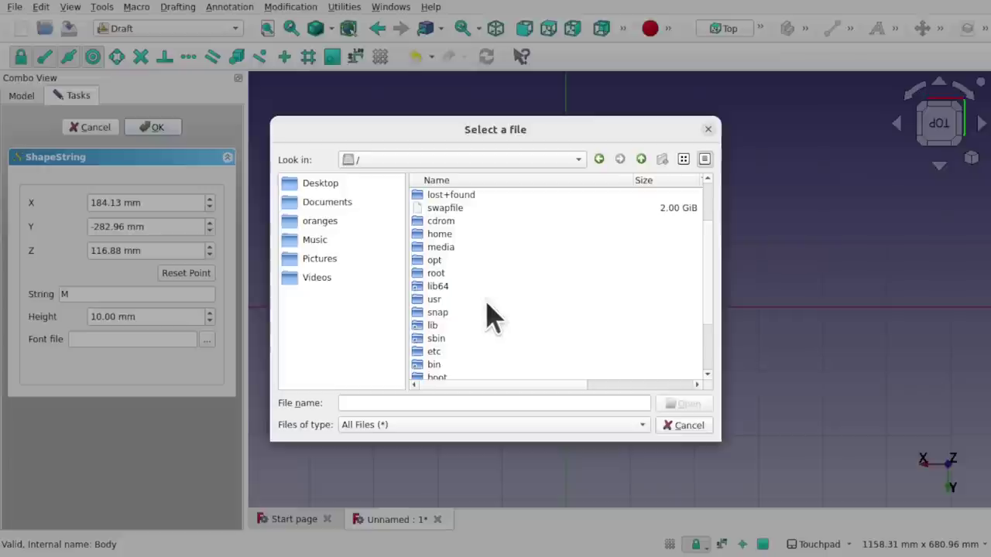
pyautogui.click(435, 300)
pyautogui.doubleClick(436, 299)
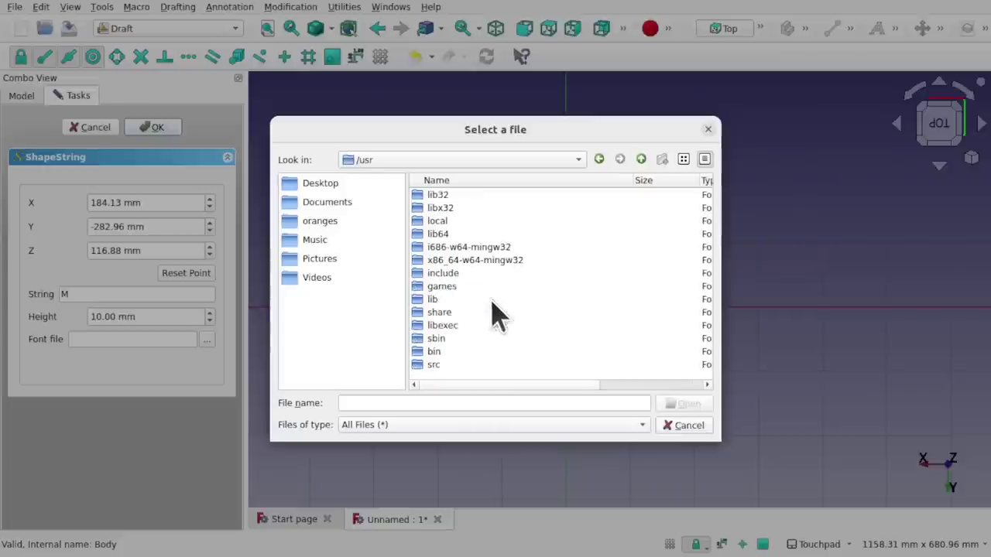
pyautogui.doubleClick(441, 314)
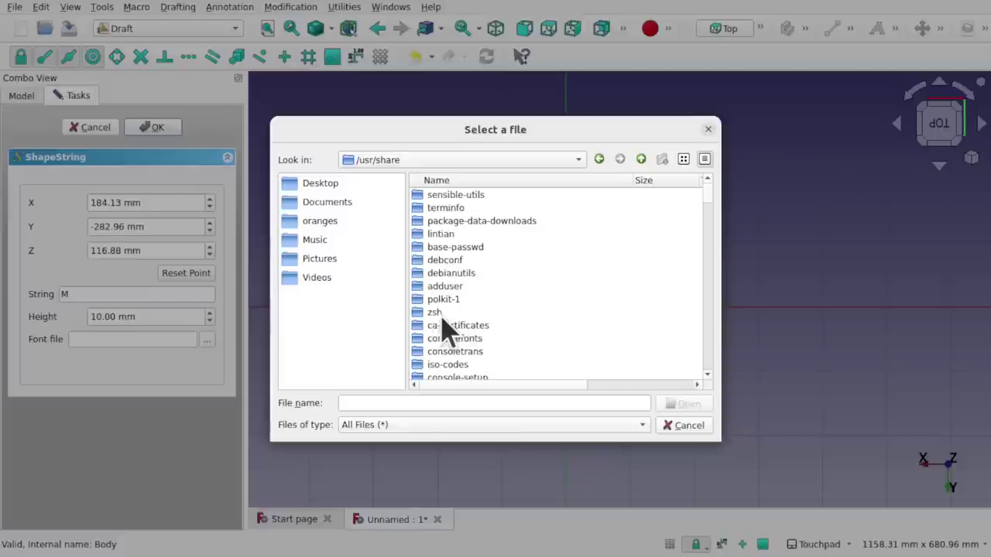
# Step: Choose DejaVuSans-Bold.ttf from the fonts/truetype/dejavu folder as the ShapeString font
pyautogui.click(461, 182)
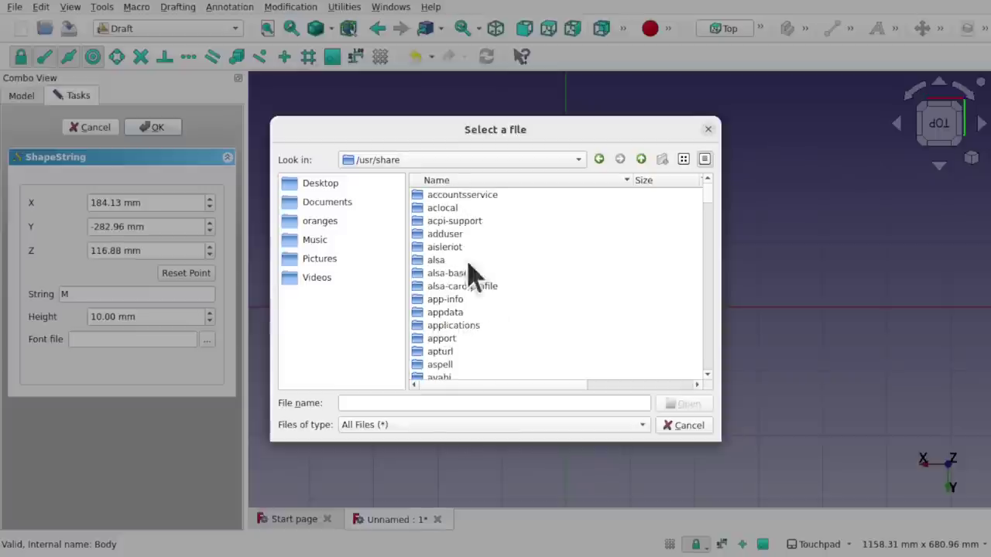
pyautogui.scroll(-15, 504, 319)
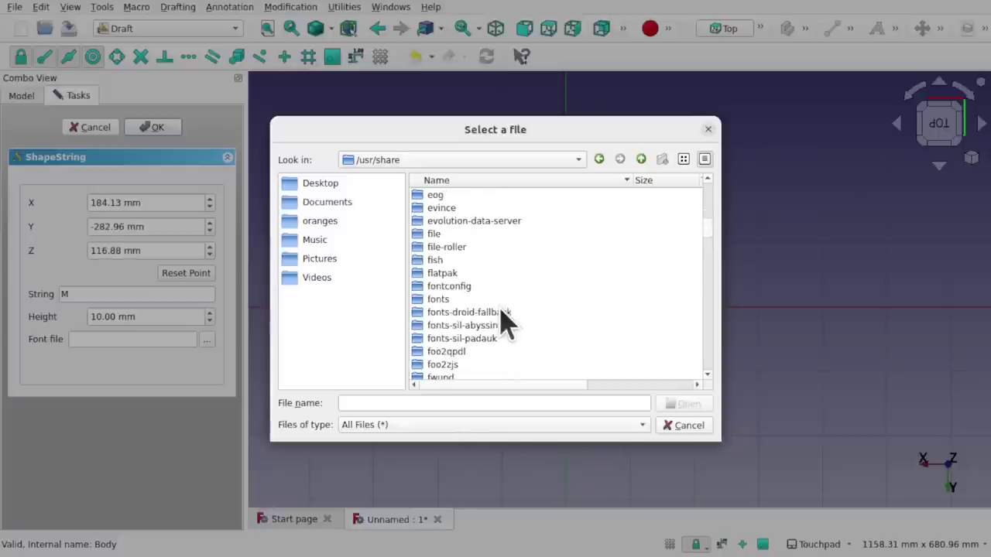
pyautogui.doubleClick(436, 300)
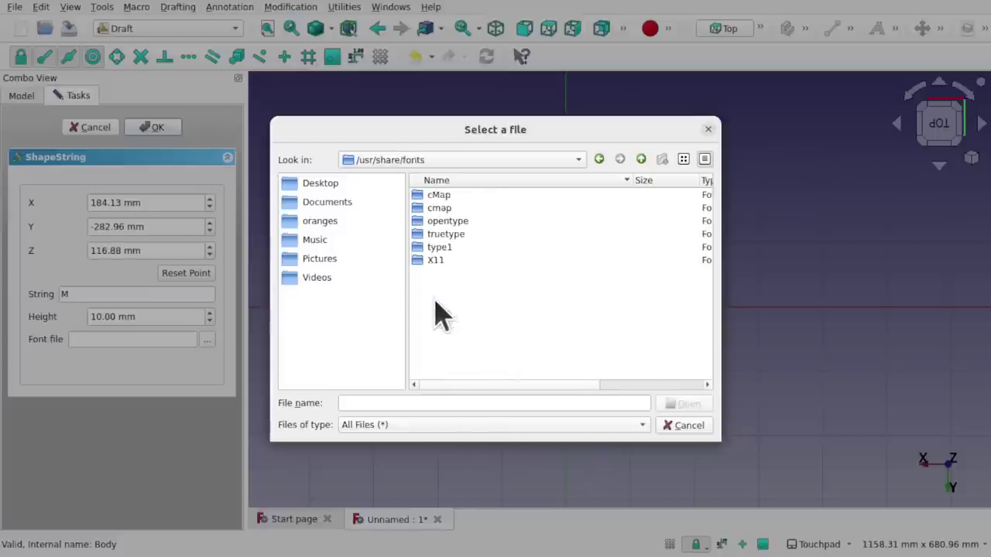
pyautogui.doubleClick(447, 235)
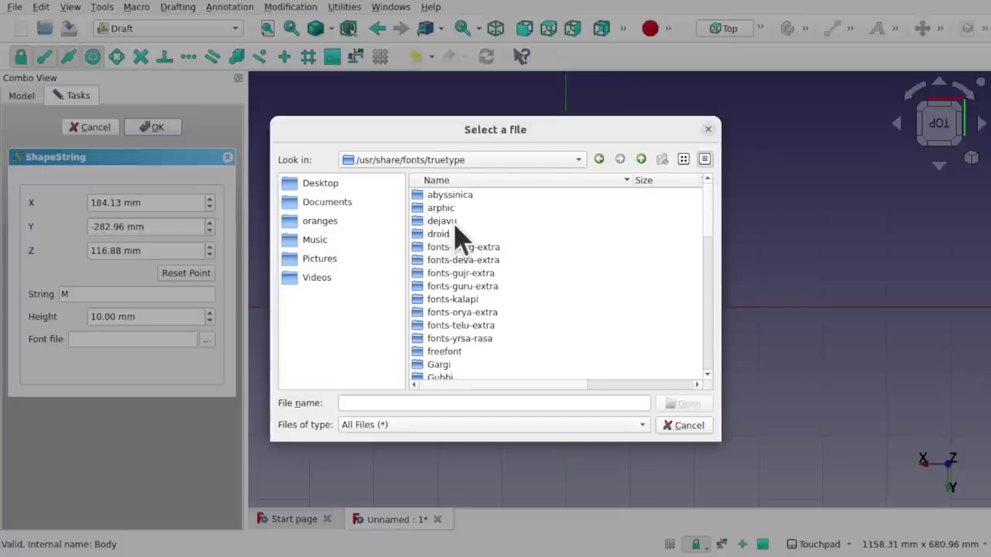
pyautogui.doubleClick(455, 223)
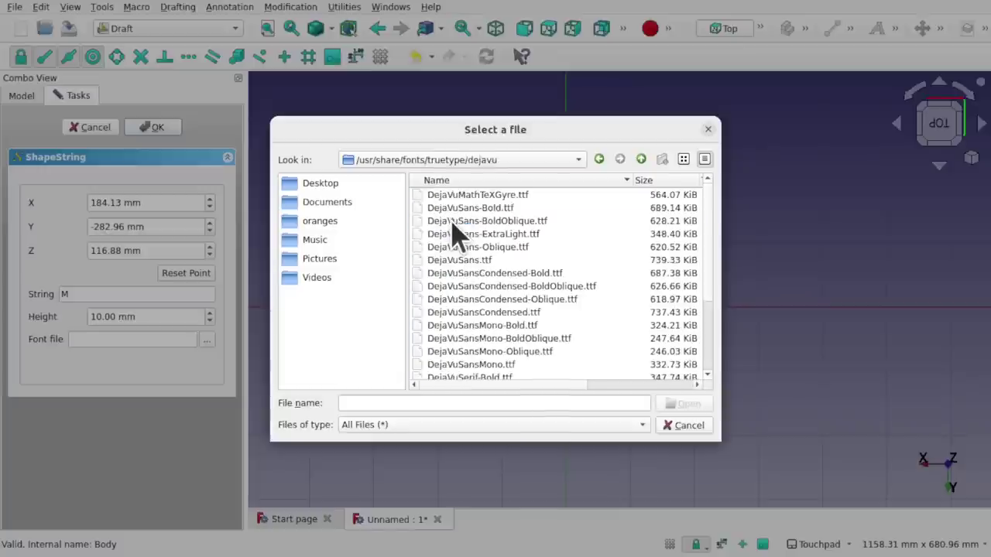
pyautogui.doubleClick(481, 210)
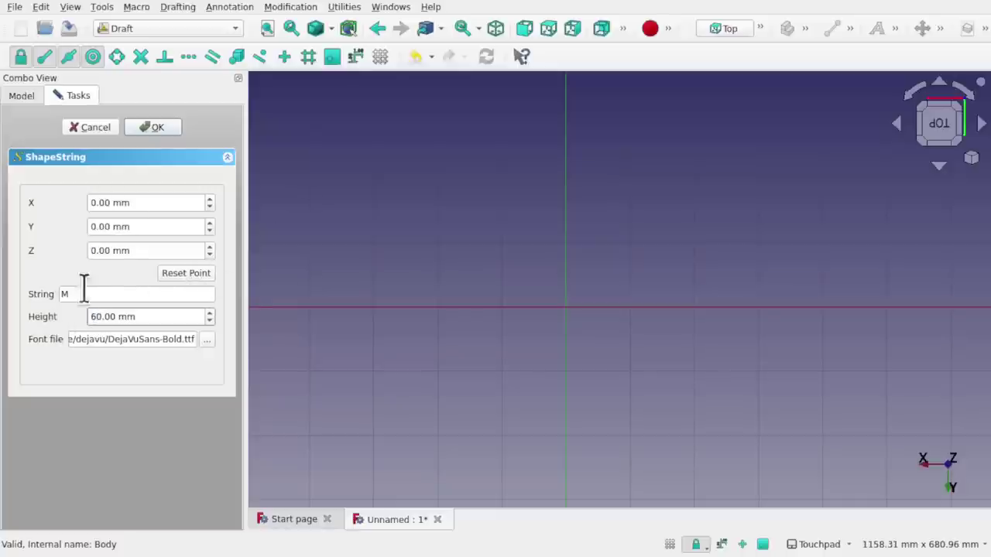
# Step: Reset the text placement to the origin, create the M ShapeString, and roll it upright
pyautogui.click(207, 276)
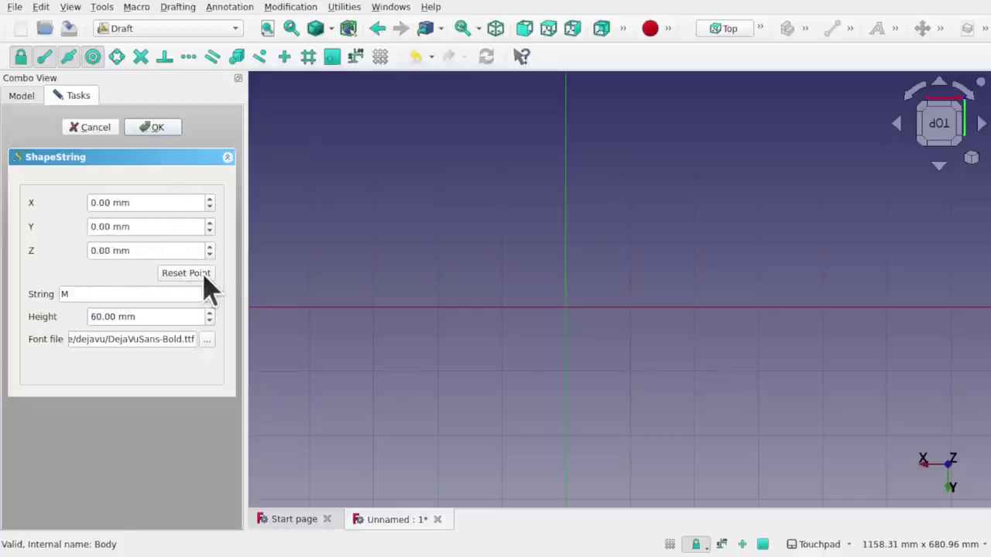
pyautogui.click(157, 127)
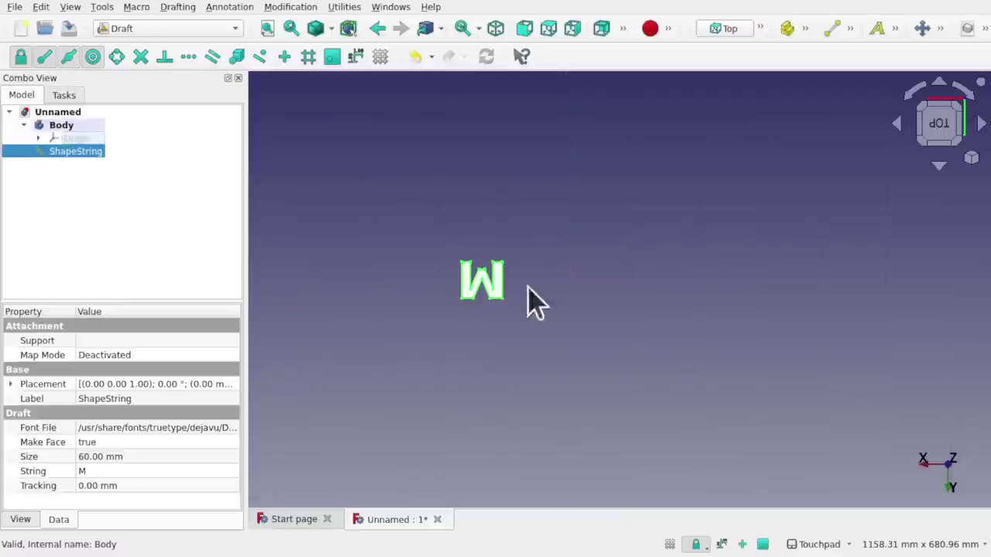
pyautogui.click(968, 97)
pyautogui.click(968, 97)
pyautogui.click(967, 96)
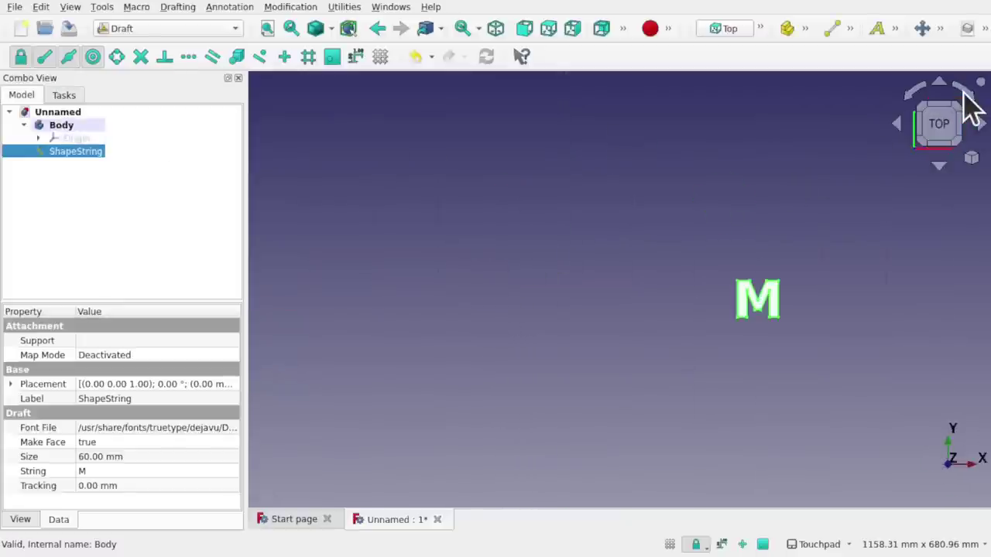
# Step: Centre the enlarged M in the view and switch to the Part Design workbench
pyautogui.keyDown('shift'); pyautogui.moveTo(870, 317); pyautogui.dragTo(737, 287); pyautogui.keyUp('shift')
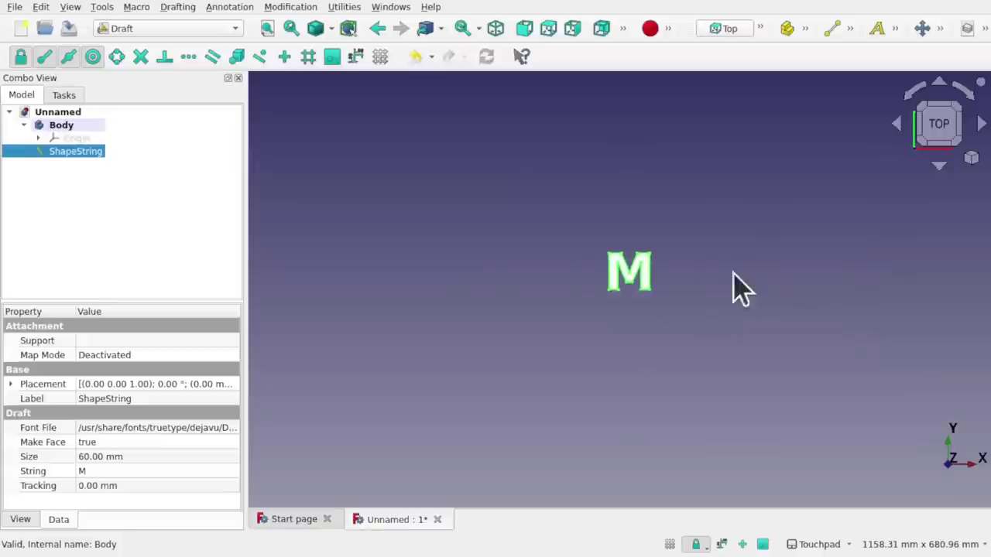
pyautogui.scroll(5, 623, 288)
pyautogui.keyDown('shift'); pyautogui.moveTo(619, 288); pyautogui.dragTo(478, 308); pyautogui.keyUp('shift')
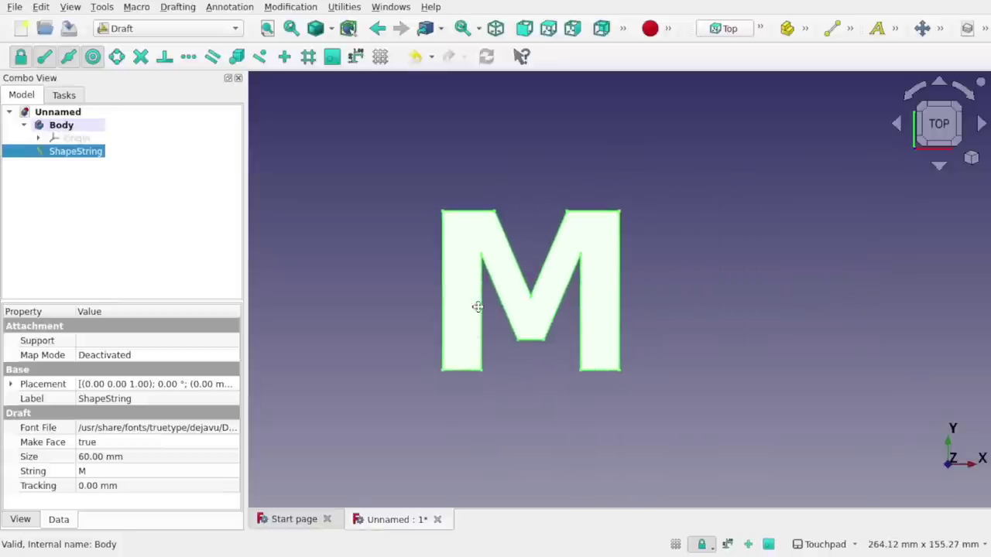
pyautogui.click(163, 28)
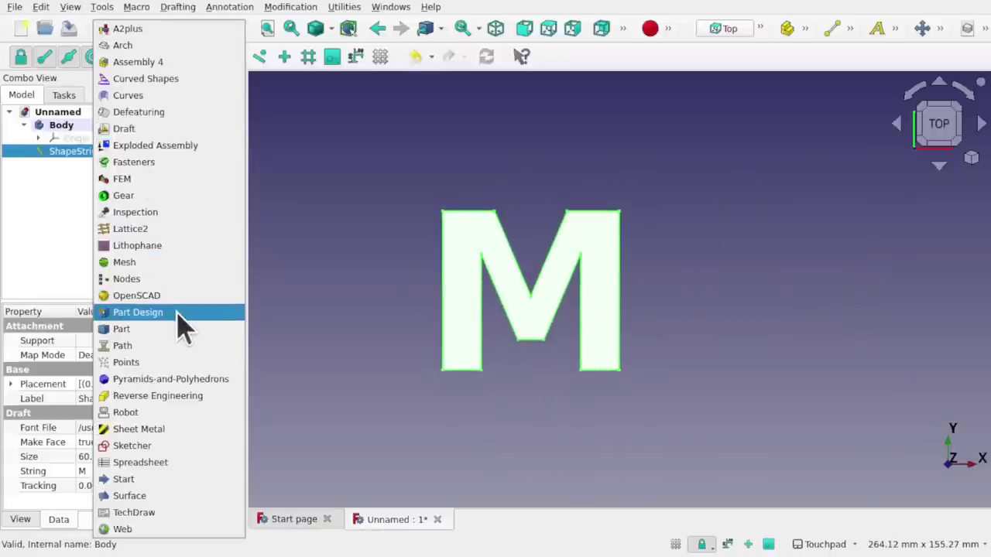
pyautogui.click(140, 312)
# Step: Move the ShapeString into the Body and pad it into a 15 mm-thick solid
pyautogui.click(22, 96)
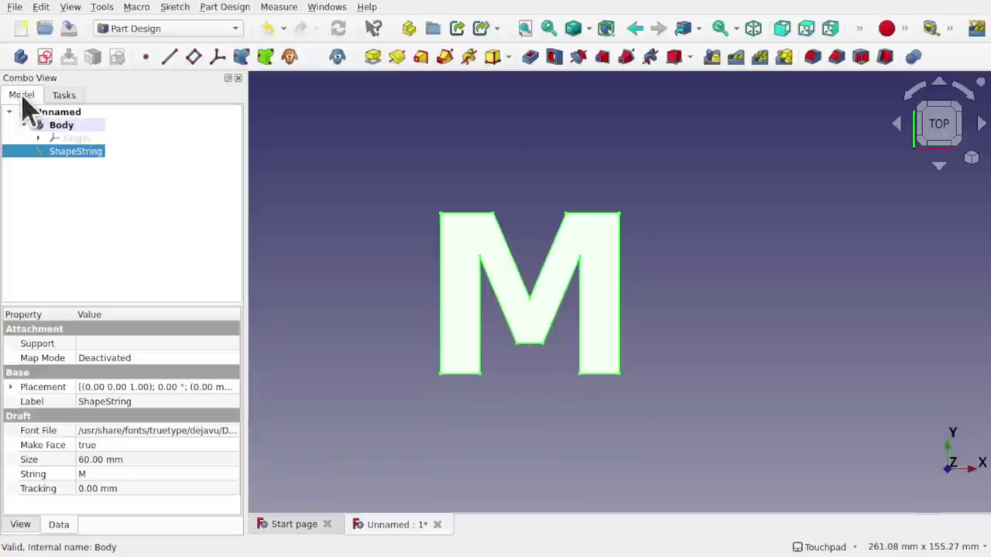
pyautogui.moveTo(76, 154); pyautogui.dragTo(97, 130)
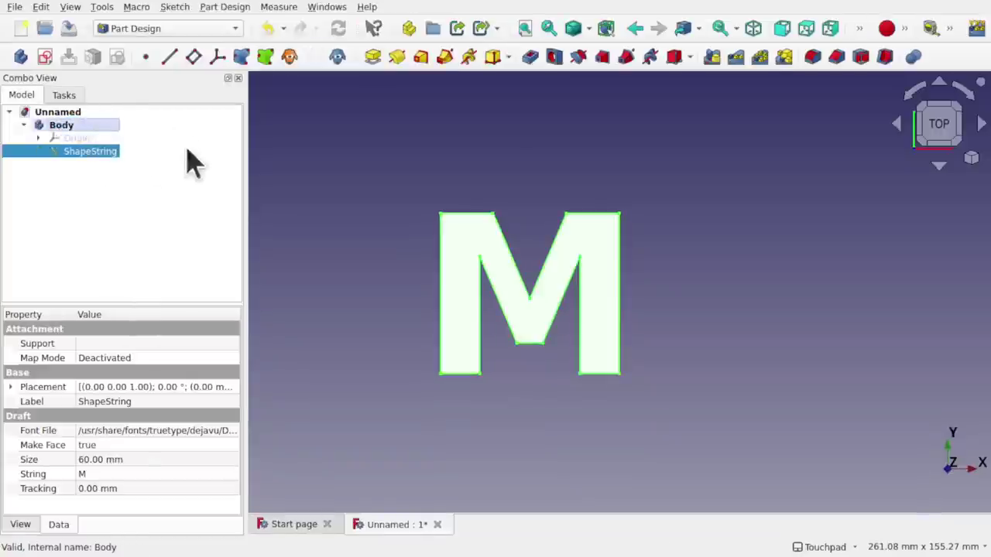
pyautogui.click(372, 57)
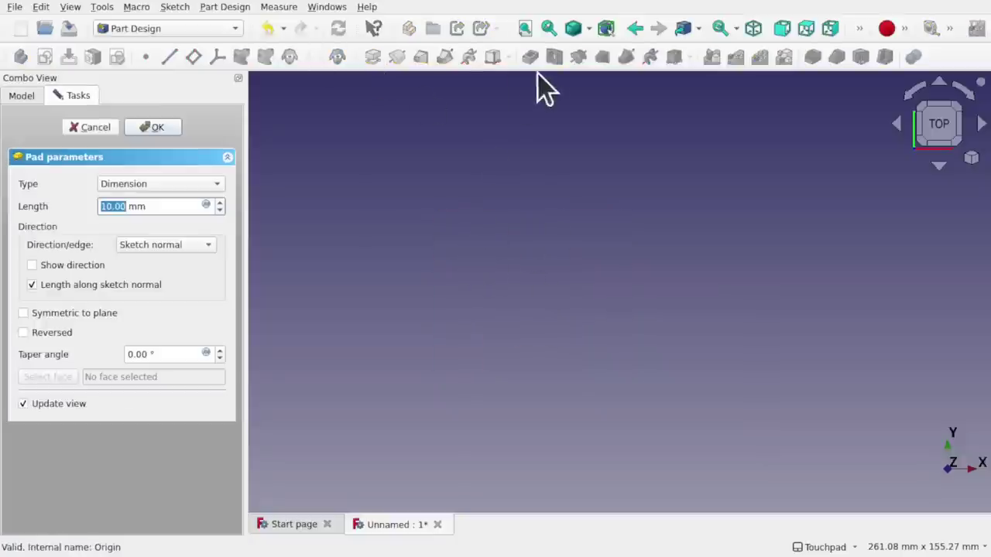
pyautogui.click(524, 35)
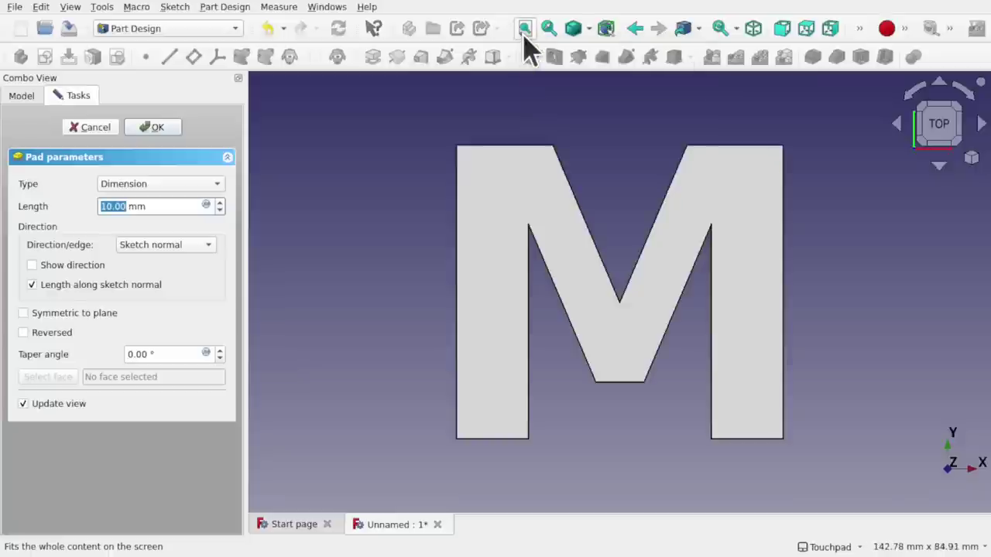
pyautogui.scroll(-5, 607, 202)
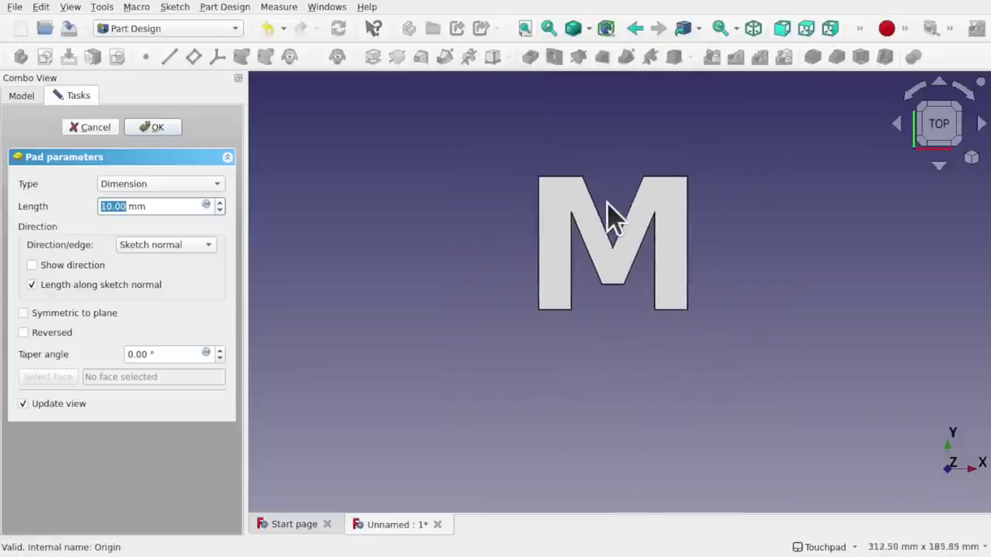
pyautogui.moveTo(601, 267); pyautogui.dragTo(617, 244, button='middle')
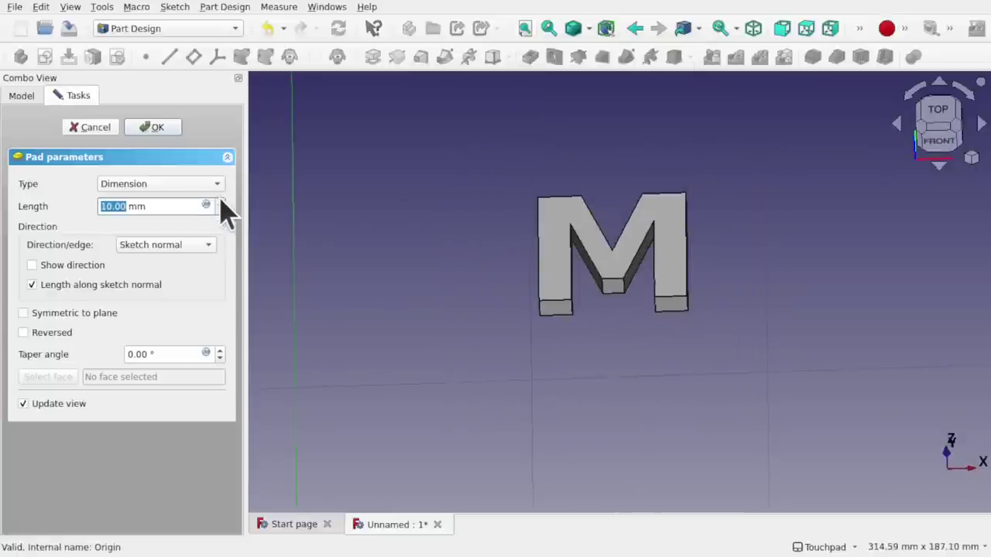
pyautogui.scroll(5, 224, 206)
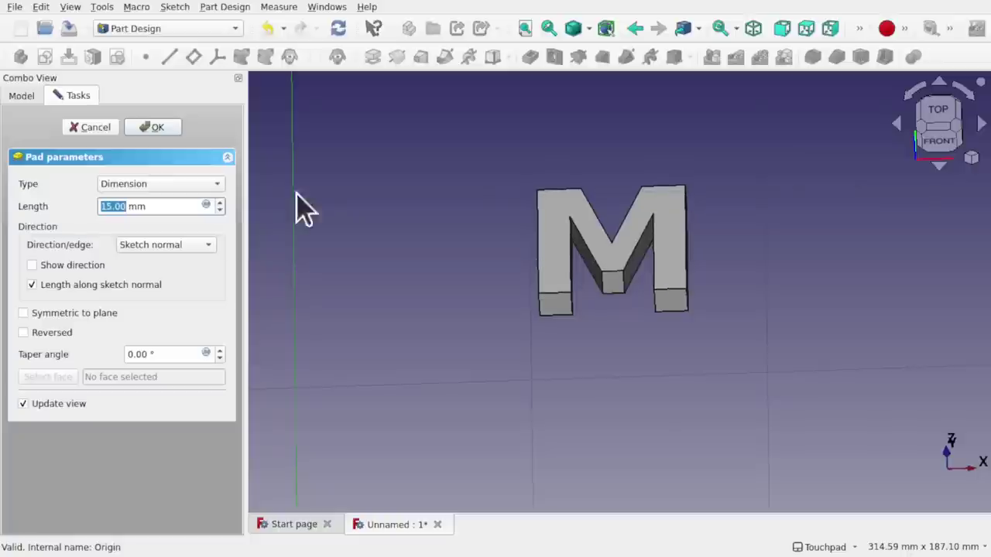
pyautogui.scroll(2, 640, 258)
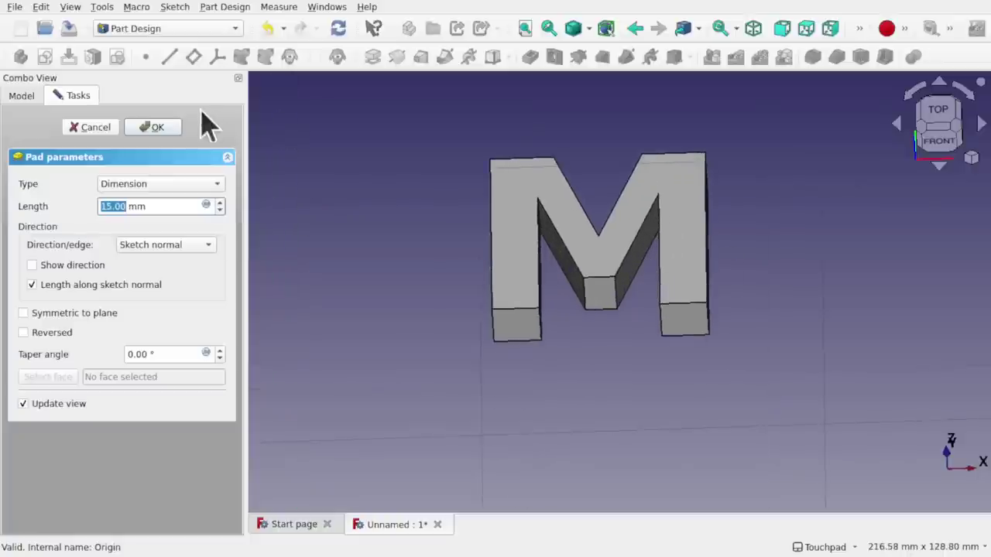
pyautogui.click(154, 130)
# Step: Switch to the Draft workbench and hide the Draft grid
pyautogui.moveTo(573, 255); pyautogui.dragTo(537, 287, button='middle')
pyautogui.click(139, 29)
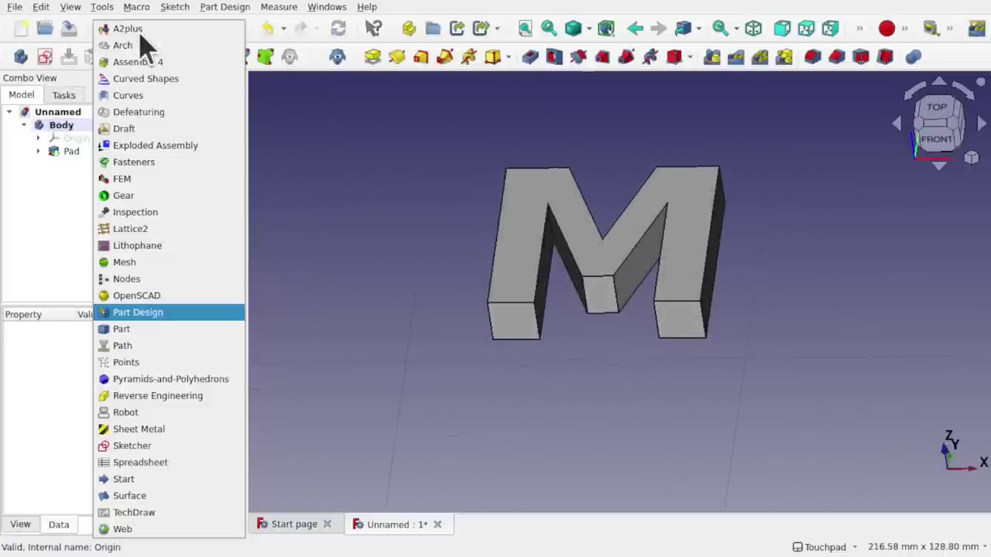
pyautogui.click(158, 127)
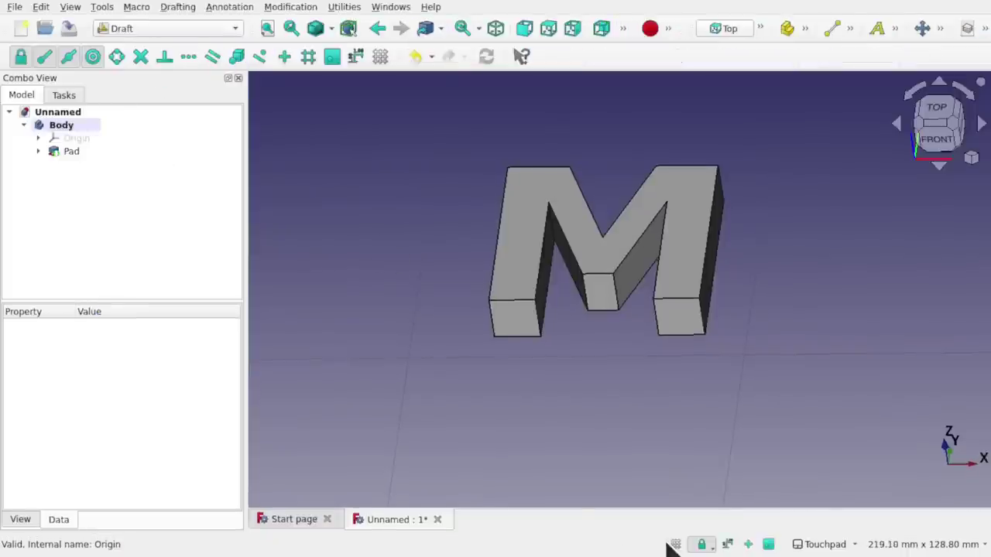
pyautogui.click(672, 544)
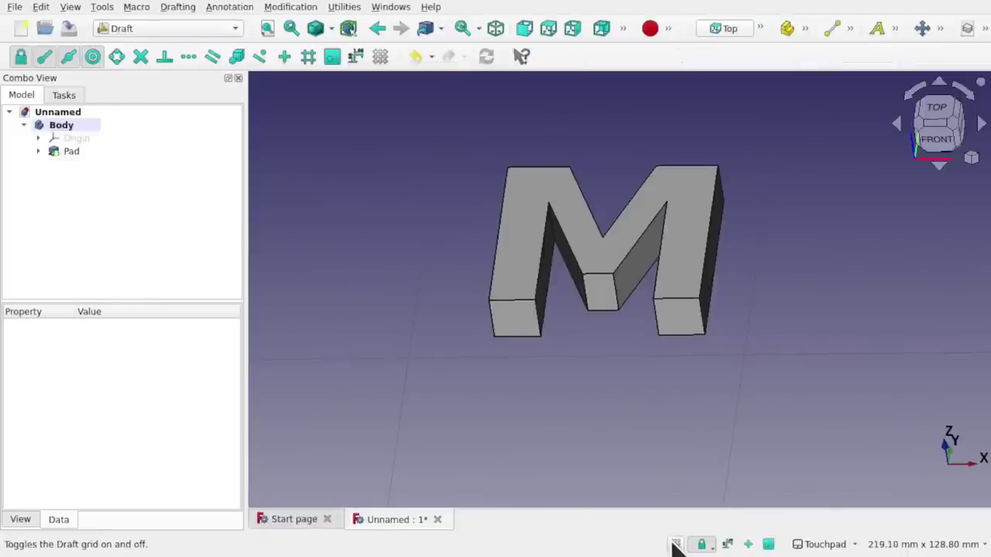
pyautogui.click(185, 31)
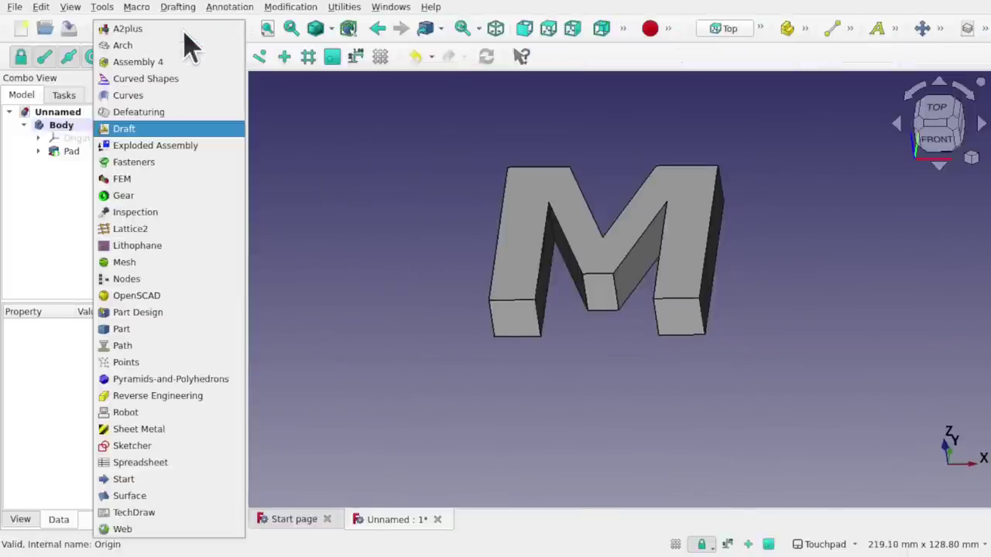
# Step: Return to Part Design and select the M's inner diagonal top edge
pyautogui.click(186, 313)
pyautogui.moveTo(653, 328); pyautogui.dragTo(618, 296, button='middle')
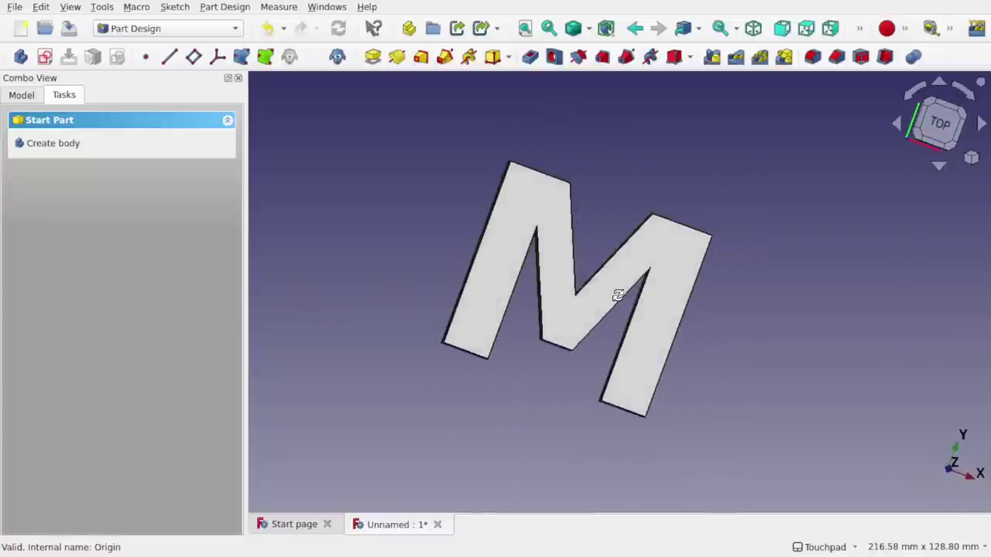
pyautogui.scroll(3, 618, 297)
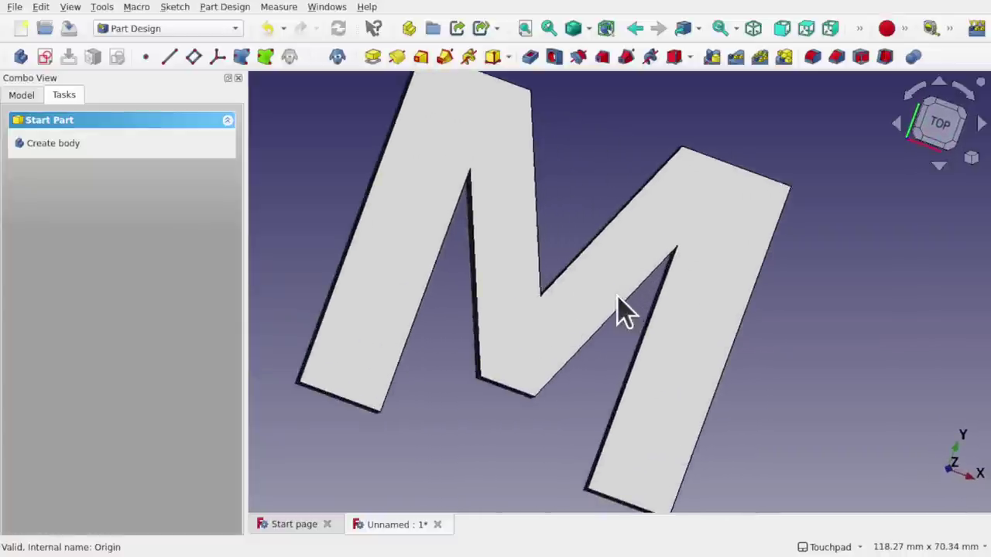
pyautogui.click(571, 266)
pyautogui.moveTo(573, 282); pyautogui.dragTo(602, 325, button='middle')
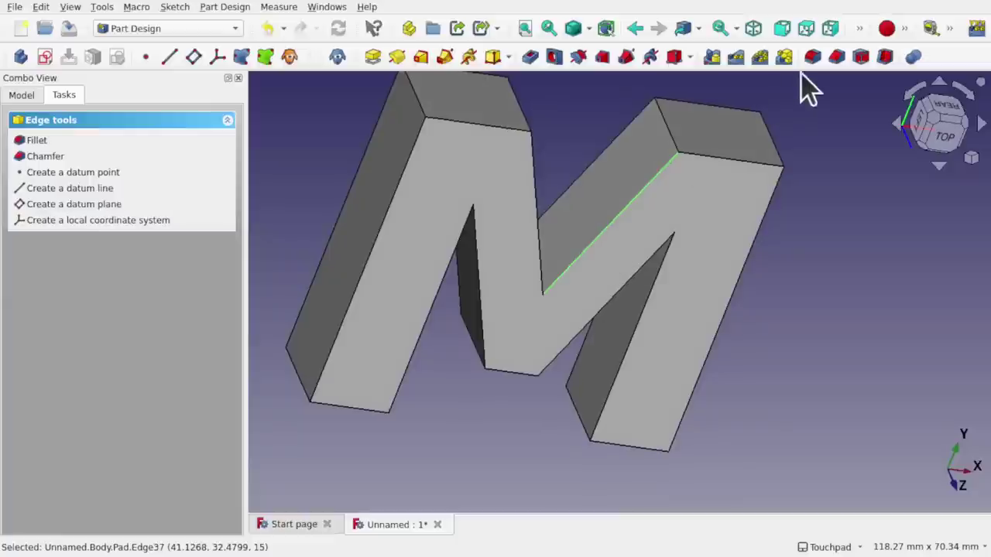
# Step: Preview a 5 mm fillet on that edge and inspect it from several angles
pyautogui.click(812, 57)
pyautogui.moveTo(638, 192); pyautogui.dragTo(616, 183, button='middle')
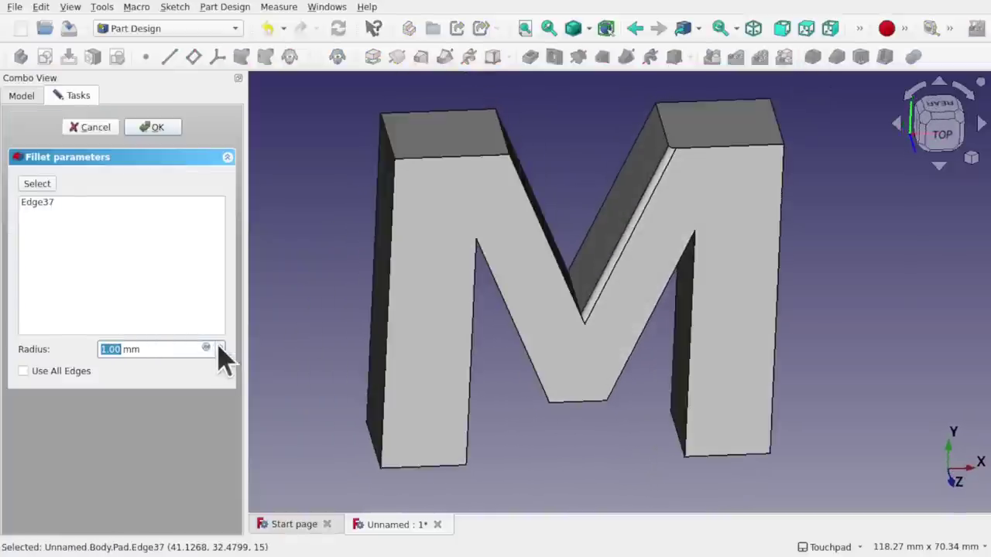
pyautogui.click(220, 347)
pyautogui.click(219, 347)
pyautogui.click(219, 347)
pyautogui.click(220, 347)
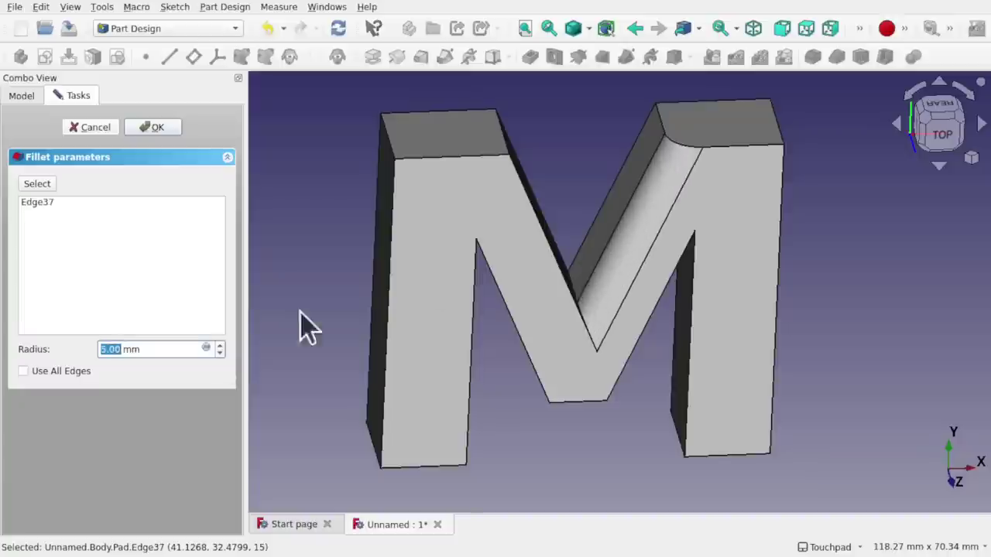
pyautogui.moveTo(618, 318); pyautogui.dragTo(603, 265, button='middle')
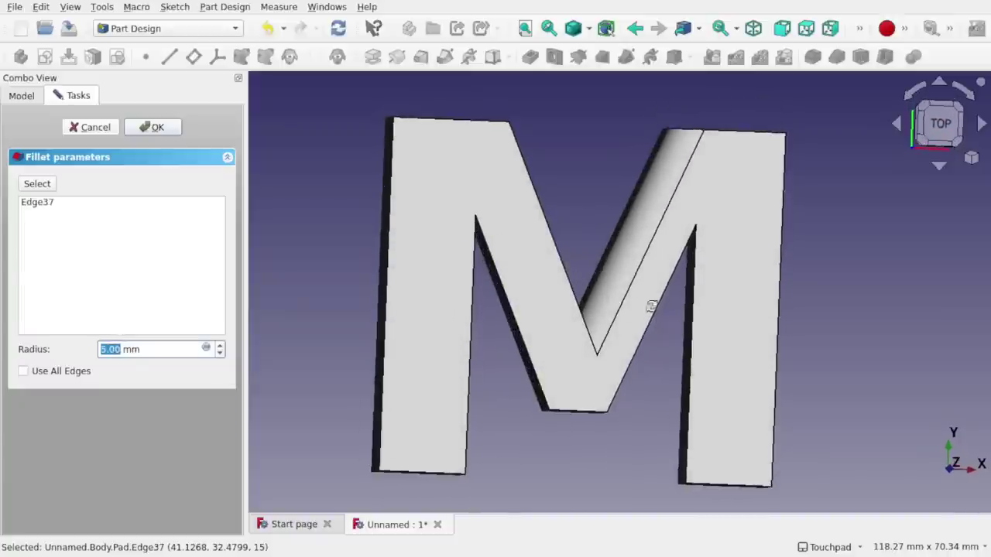
pyautogui.moveTo(652, 307); pyautogui.dragTo(612, 327, button='middle')
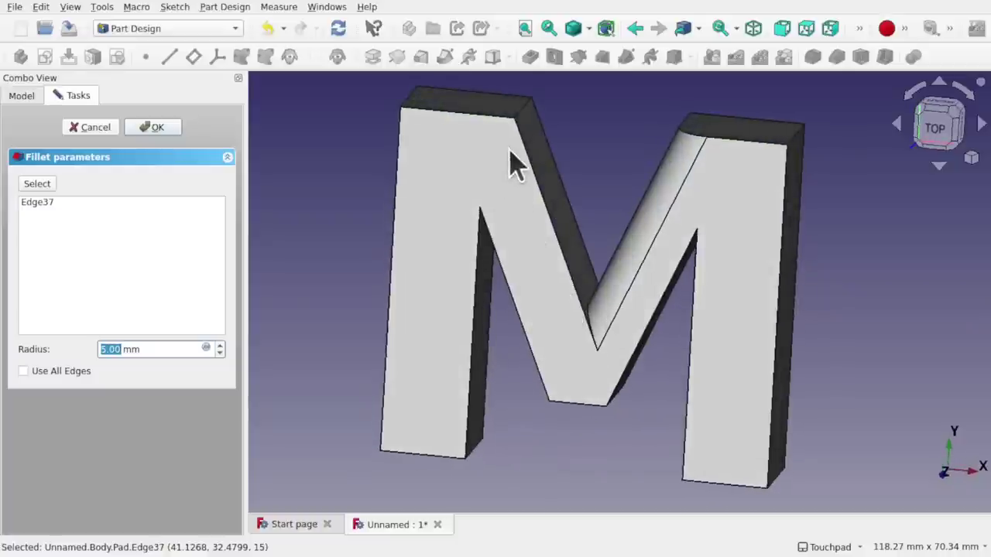
pyautogui.moveTo(576, 277); pyautogui.dragTo(658, 316, button='middle')
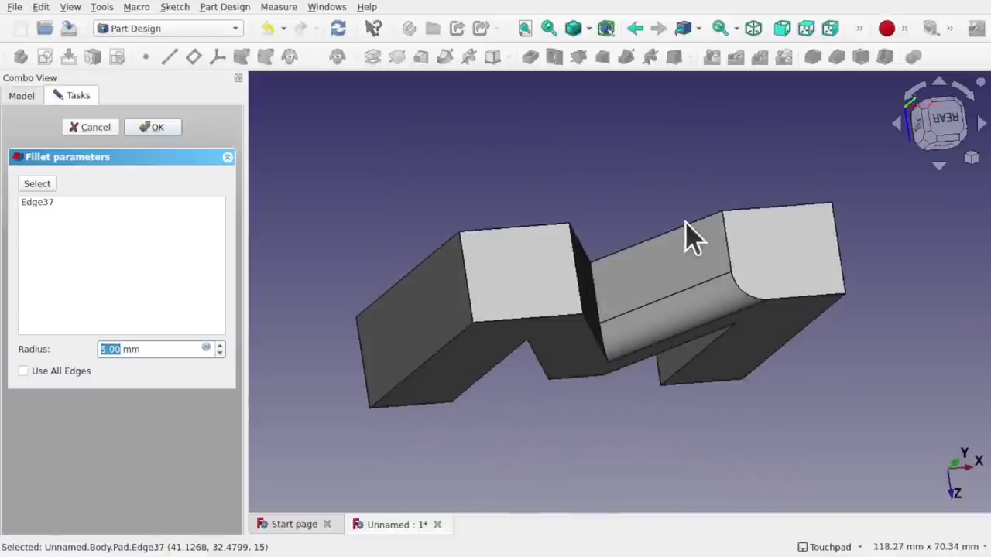
pyautogui.moveTo(699, 320); pyautogui.dragTo(542, 254, button='middle')
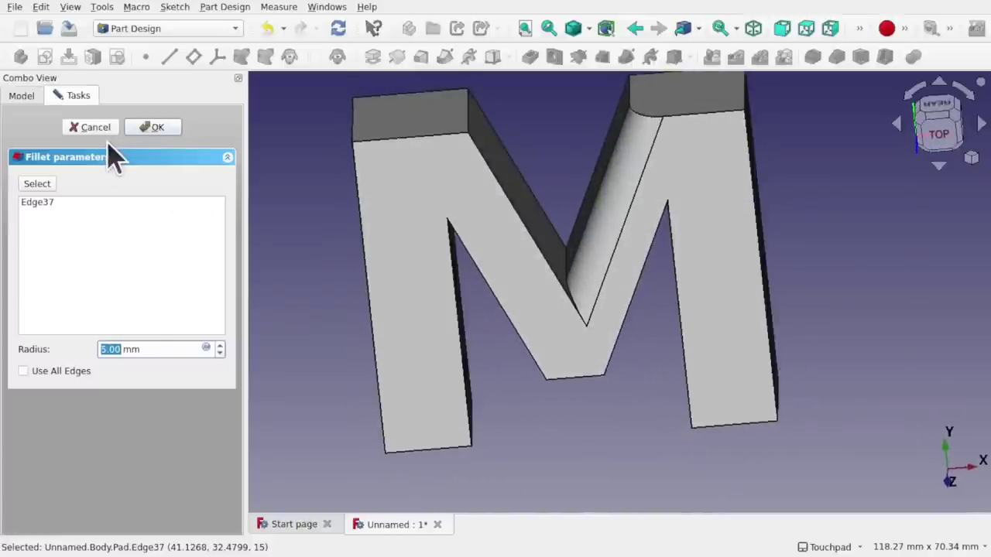
# Step: Add the V's left inner edge to the fillet and try radii of 6 and 7 mm
pyautogui.click(46, 178)
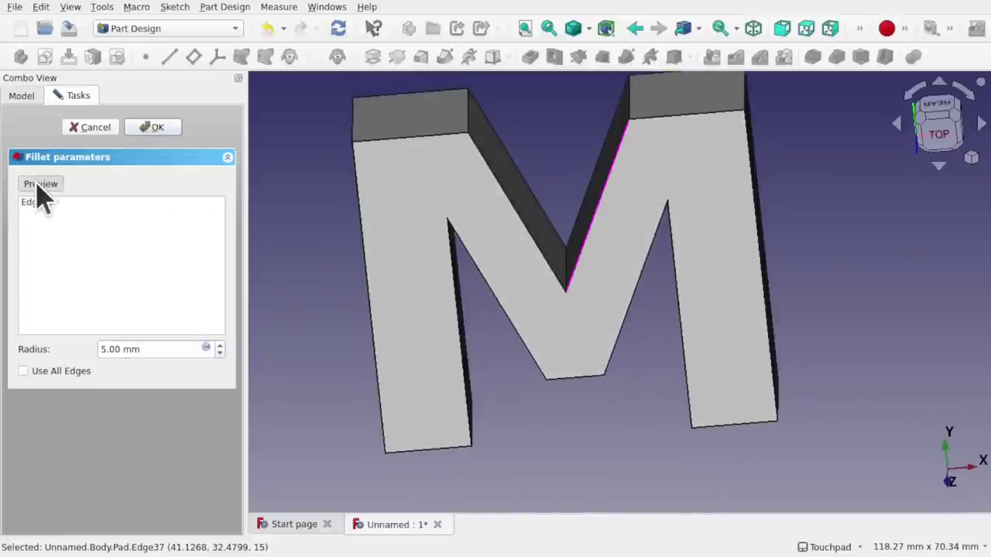
pyautogui.click(531, 243)
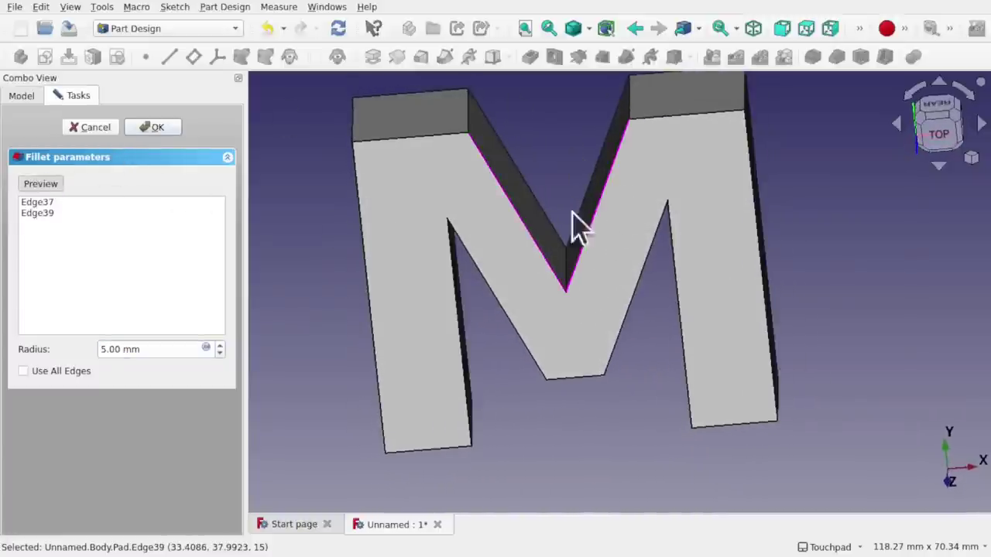
pyautogui.moveTo(575, 221); pyautogui.dragTo(635, 263, button='middle')
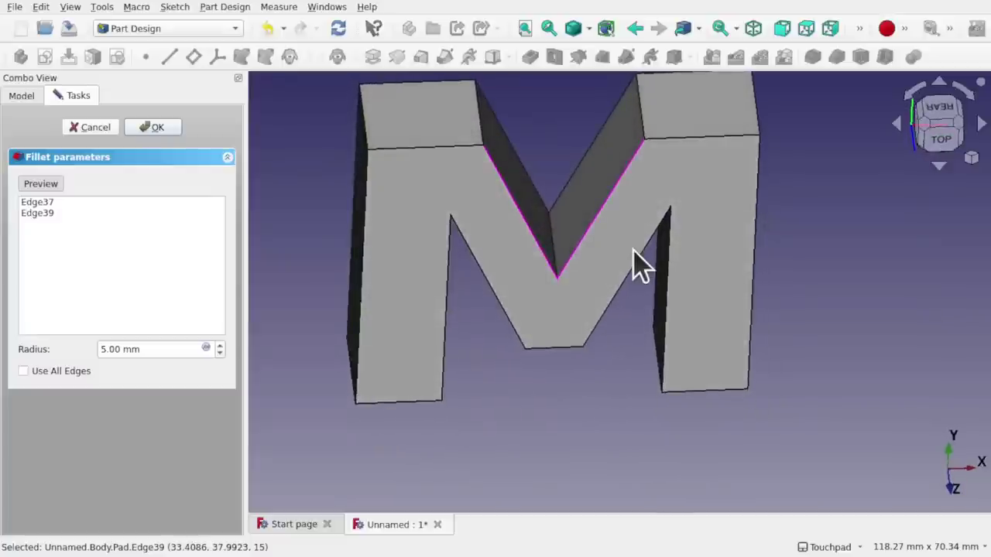
pyautogui.click(220, 346)
pyautogui.moveTo(228, 360); pyautogui.dragTo(655, 111, button='middle')
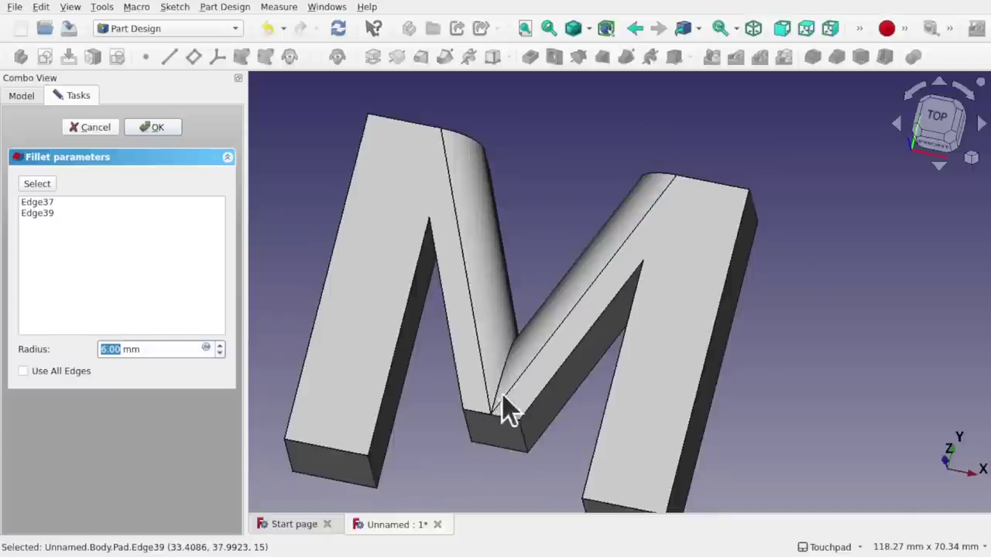
pyautogui.click(220, 345)
pyautogui.moveTo(422, 300); pyautogui.dragTo(531, 322, button='middle')
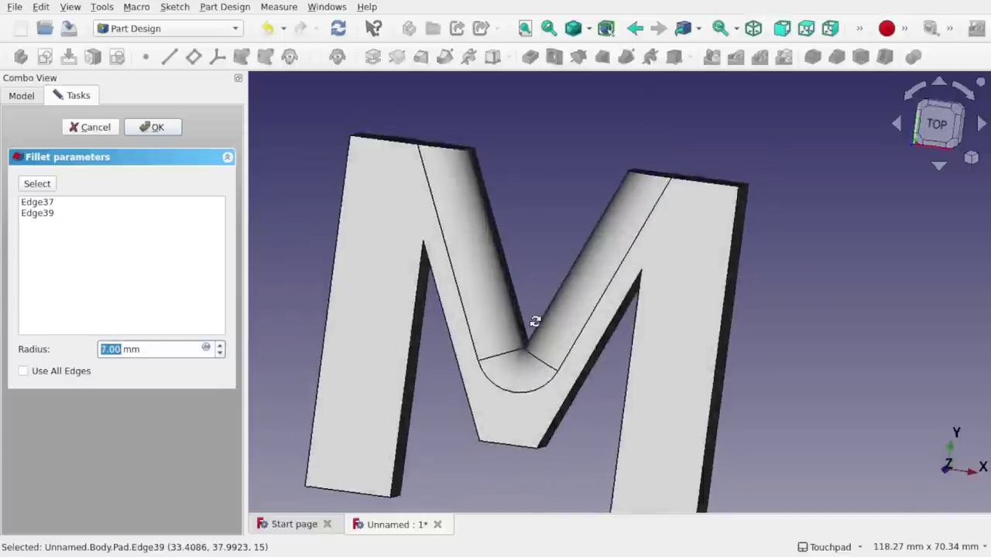
pyautogui.moveTo(553, 364); pyautogui.dragTo(575, 358, button='middle')
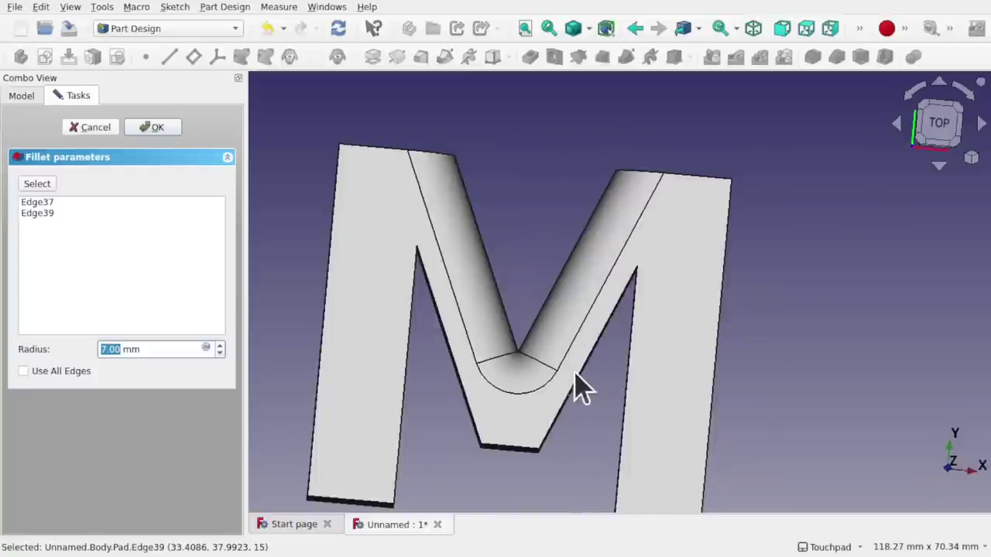
# Step: Raise the fillet radius through 8 and 9 to 10 mm, inspect, then cancel the fillet
pyautogui.click(219, 345)
pyautogui.click(220, 345)
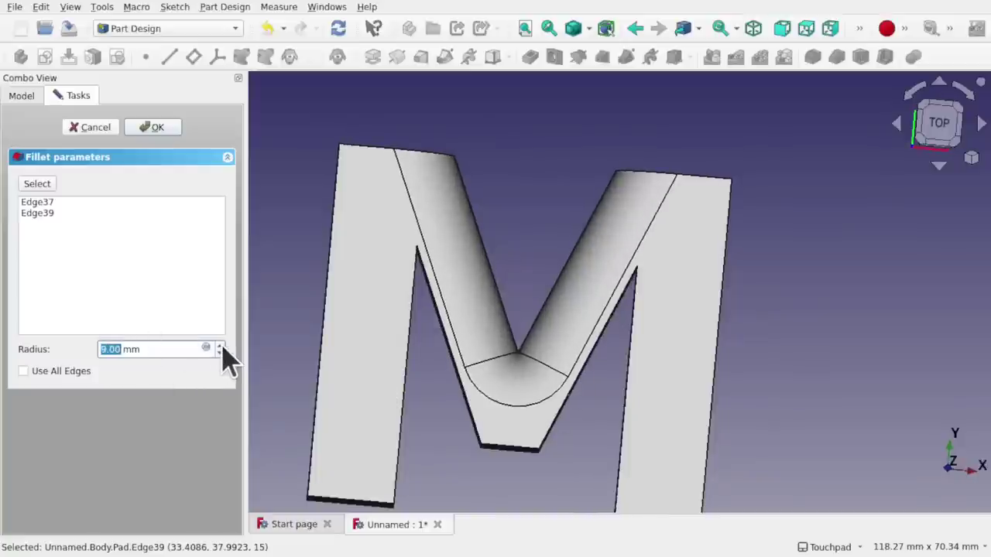
pyautogui.click(220, 346)
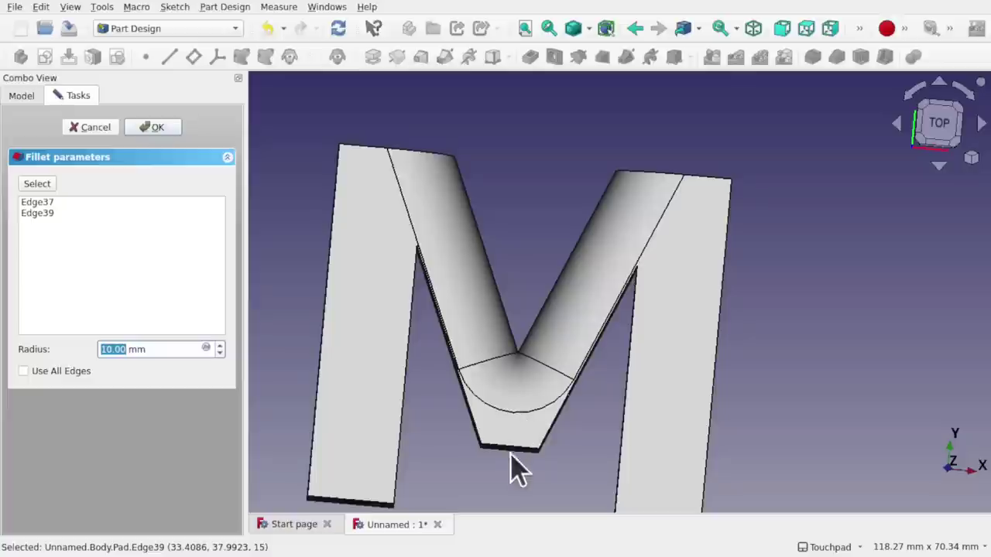
pyautogui.moveTo(521, 405); pyautogui.dragTo(453, 365, button='middle')
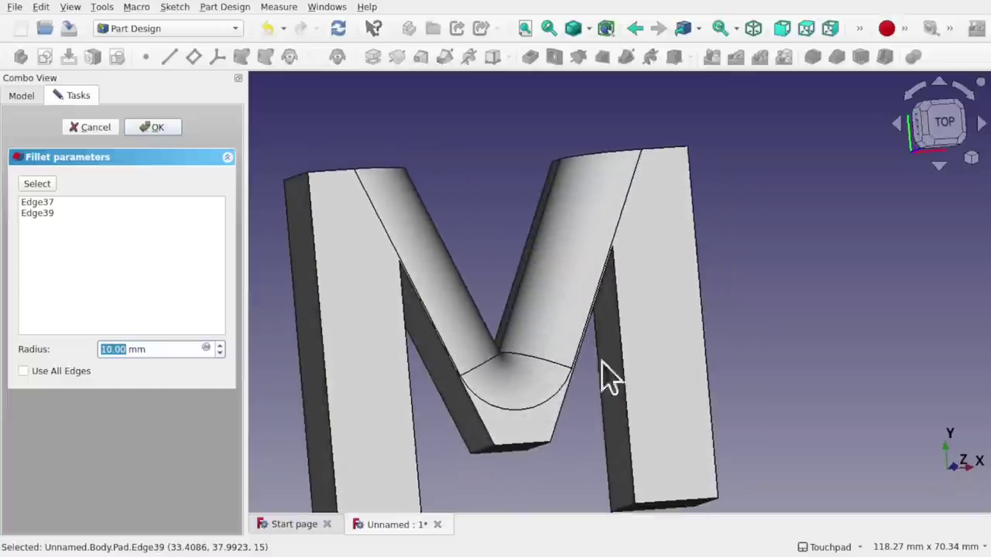
pyautogui.moveTo(608, 377); pyautogui.dragTo(635, 337, button='middle')
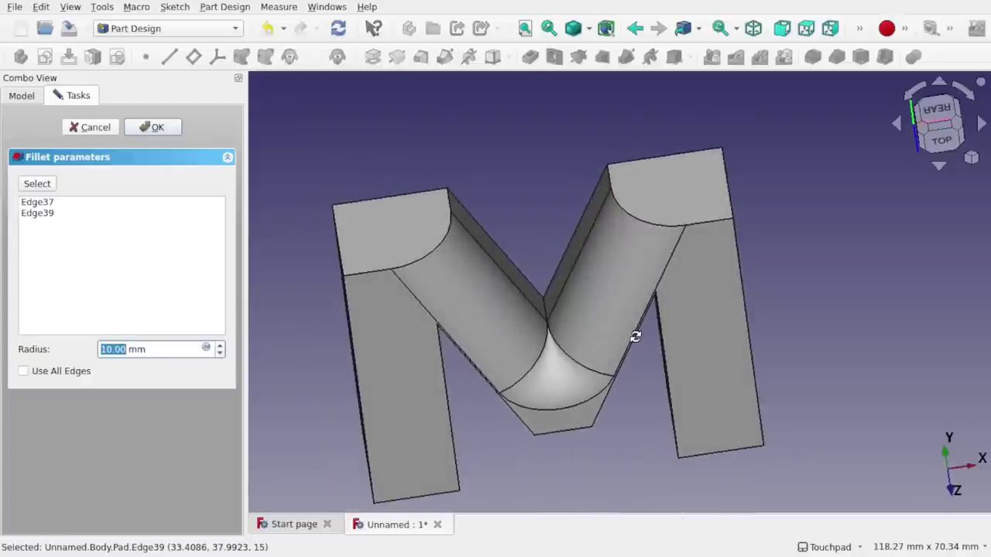
pyautogui.moveTo(579, 374); pyautogui.dragTo(550, 392, button='middle')
pyautogui.moveTo(651, 333); pyautogui.dragTo(508, 343, button='middle')
pyautogui.click(93, 127)
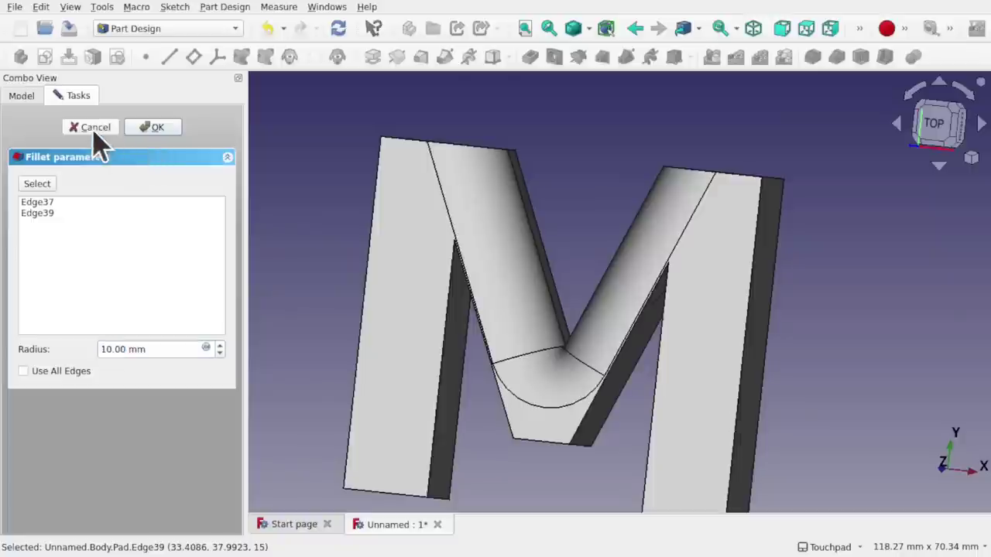
pyautogui.moveTo(624, 226); pyautogui.dragTo(608, 283, button='middle')
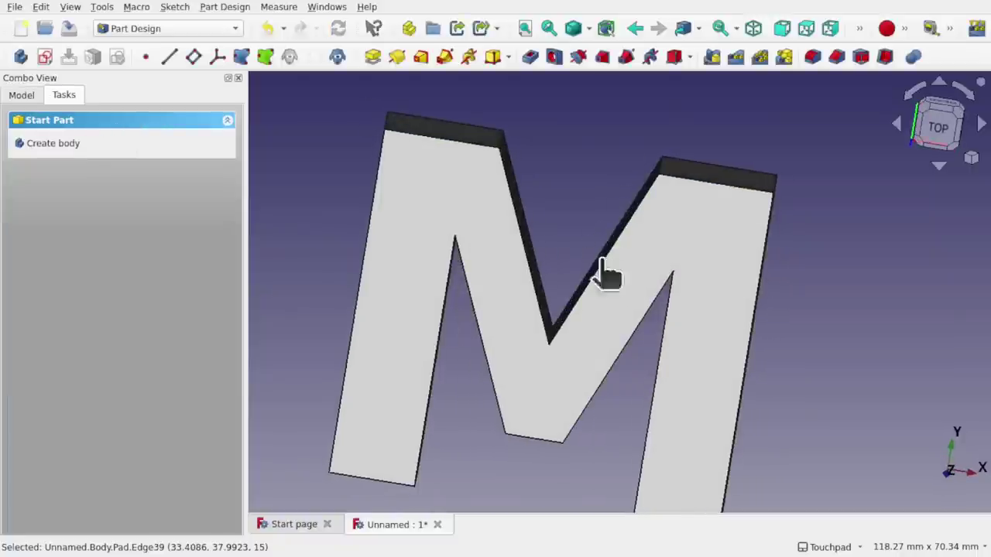
pyautogui.click(602, 264)
pyautogui.keyDown('ctrl'); pyautogui.click(532, 271); pyautogui.keyUp('ctrl')
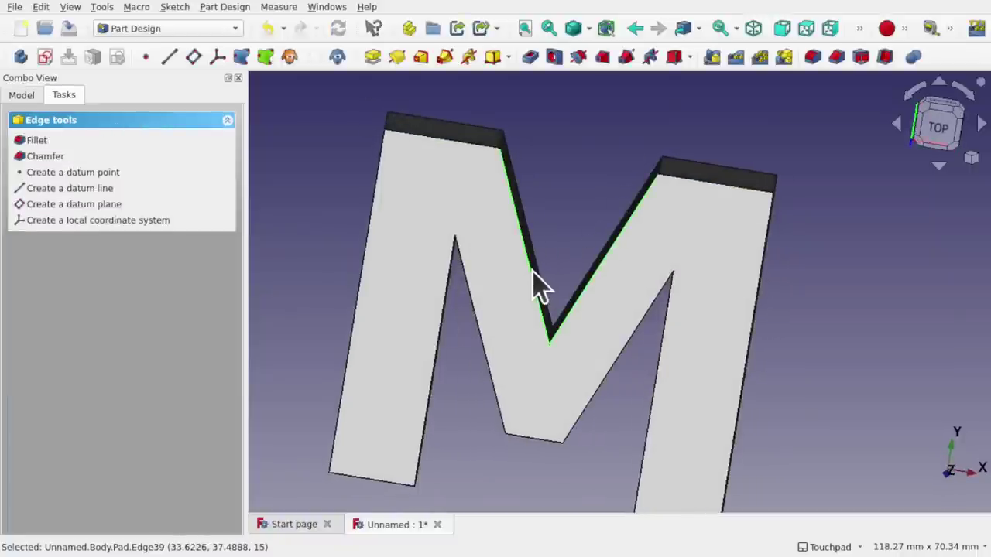
pyautogui.keyDown('ctrl'); pyautogui.click(458, 143); pyautogui.keyUp('ctrl')
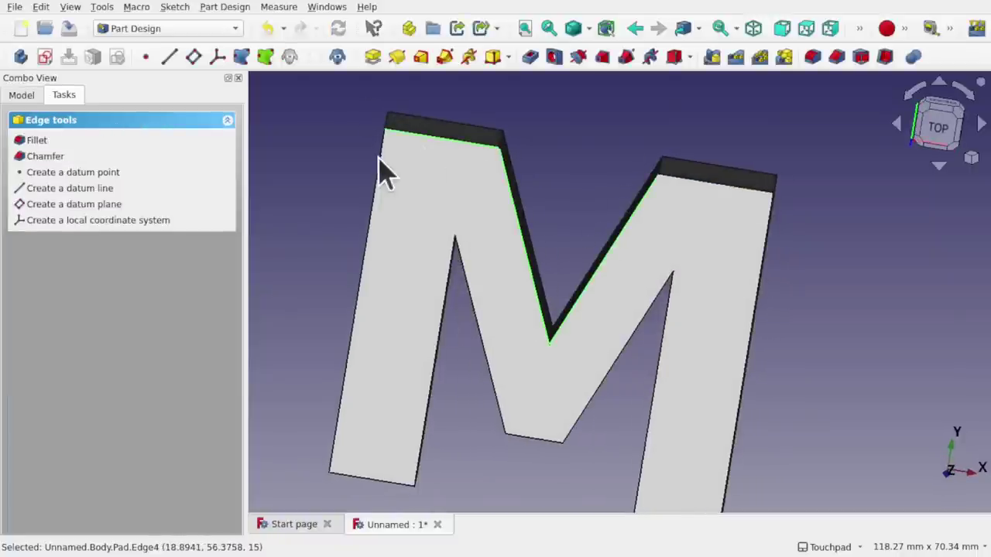
pyautogui.keyDown('ctrl'); pyautogui.click(381, 160); pyautogui.keyUp('ctrl')
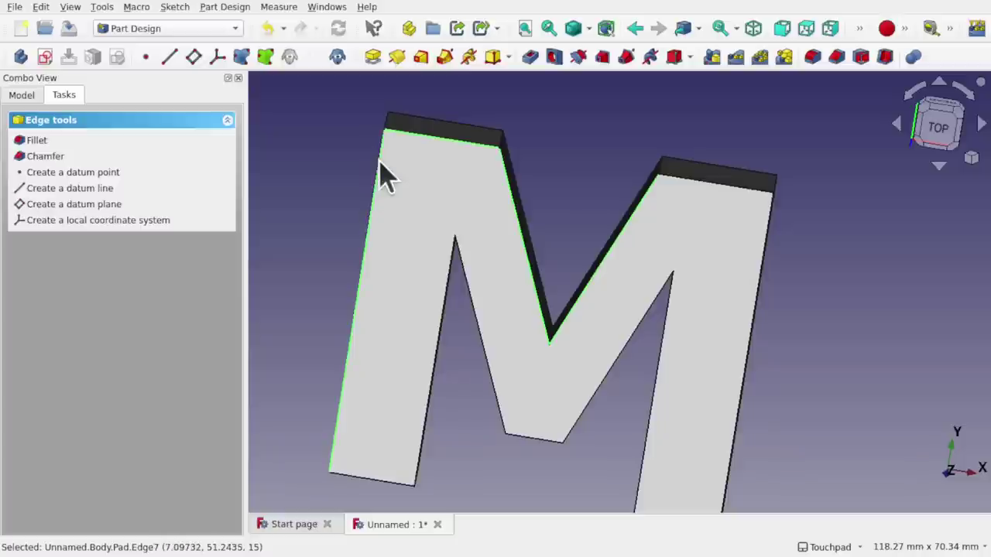
pyautogui.keyDown('ctrl'); pyautogui.click(729, 186); pyautogui.keyUp('ctrl')
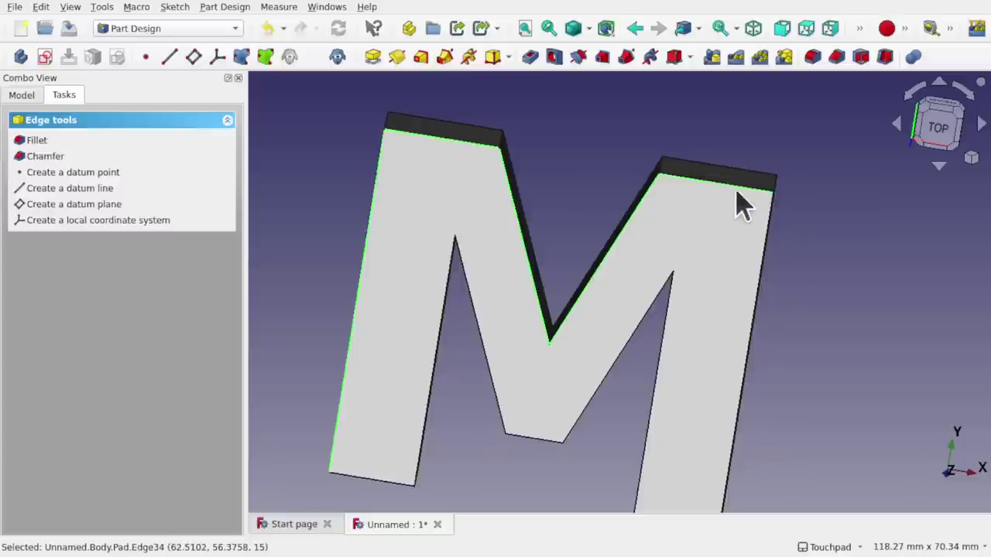
pyautogui.keyDown('ctrl'); pyautogui.click(765, 250); pyautogui.keyUp('ctrl')
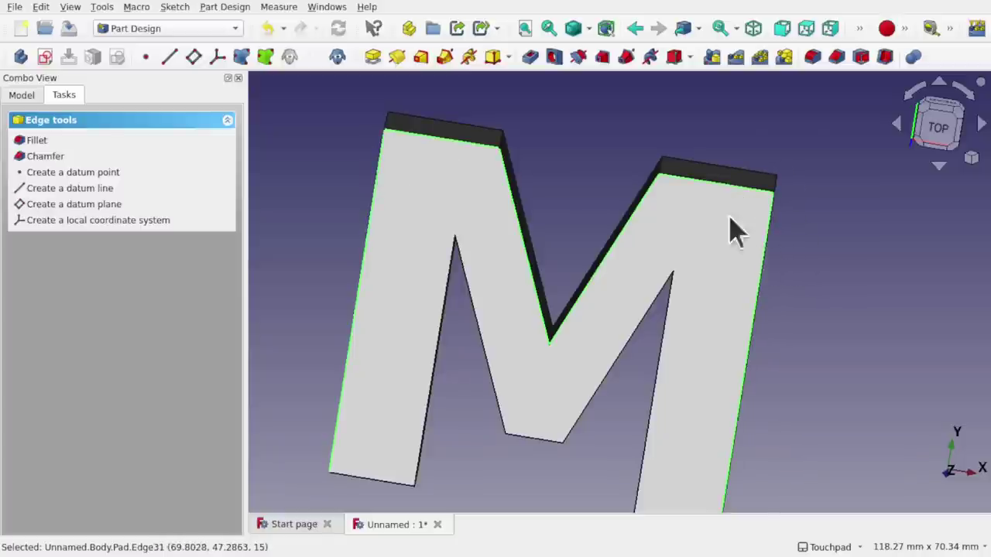
pyautogui.click(812, 58)
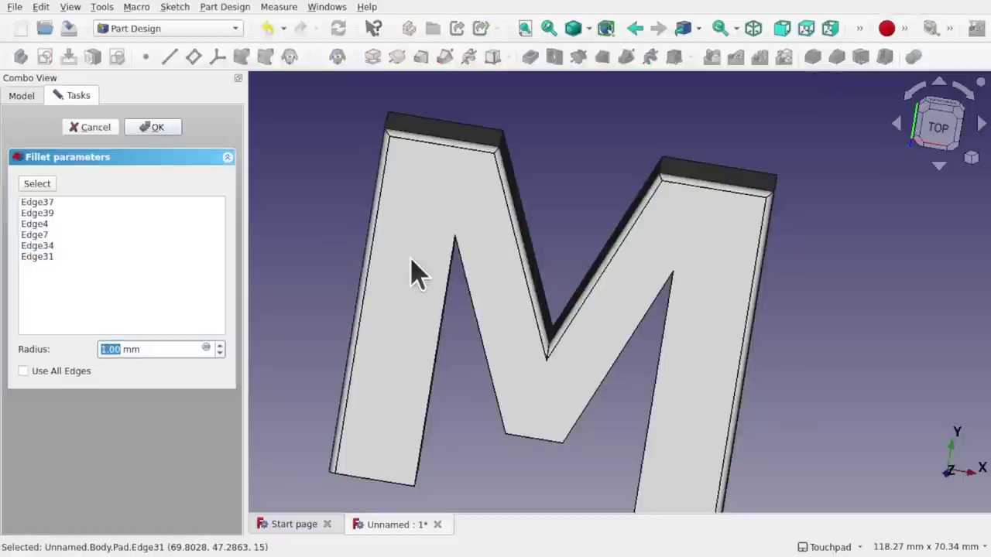
pyautogui.click(220, 346)
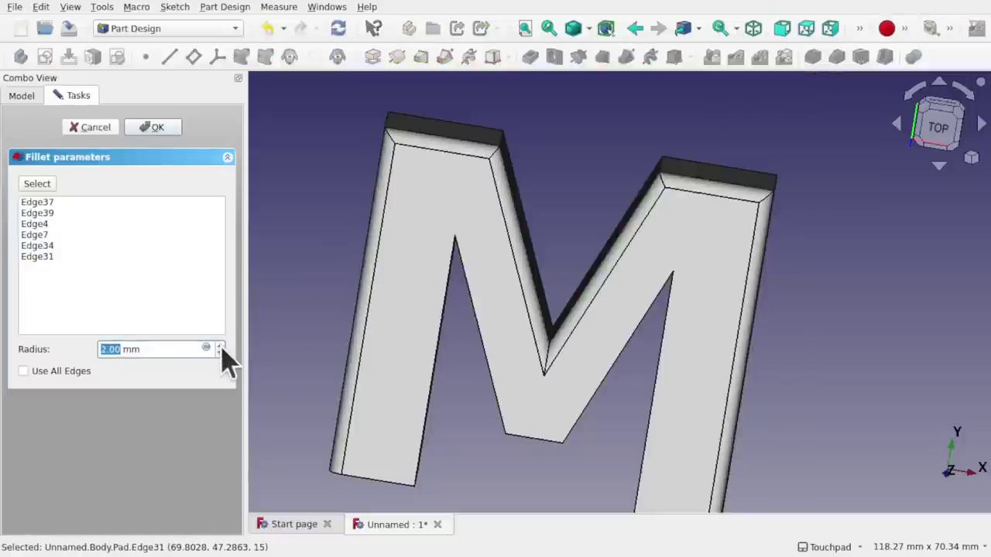
pyautogui.click(220, 346)
pyautogui.click(220, 347)
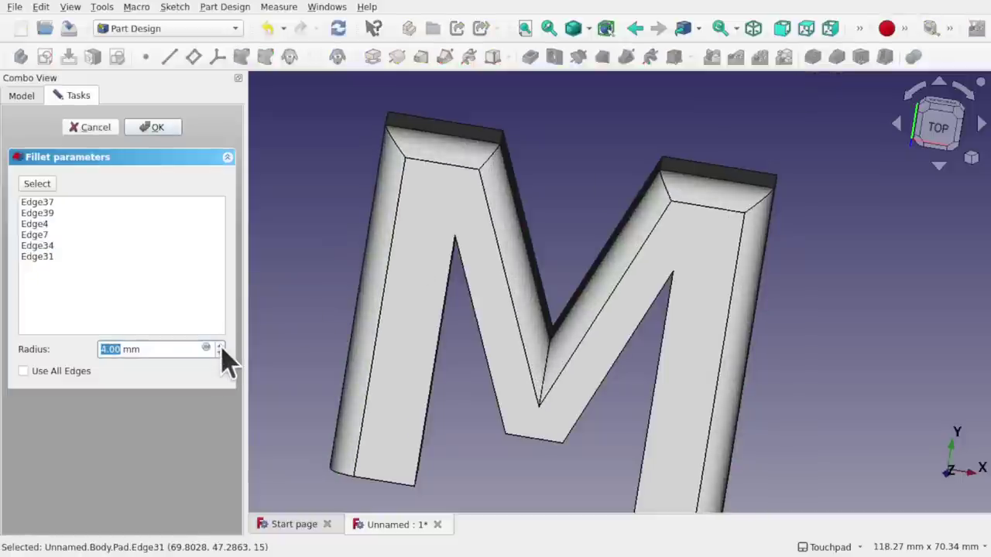
pyautogui.click(220, 346)
pyautogui.click(220, 346)
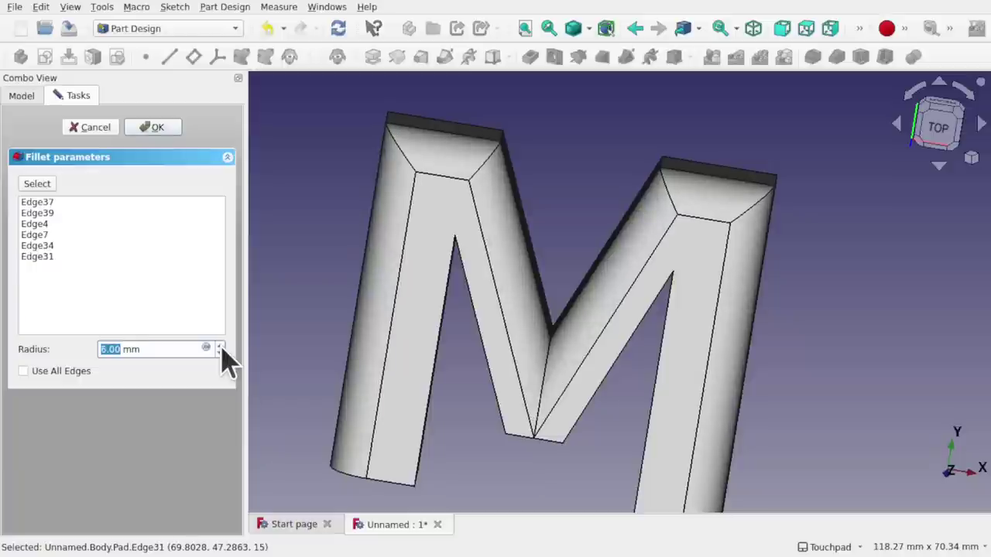
pyautogui.click(220, 346)
pyautogui.click(220, 346)
pyautogui.click(220, 346)
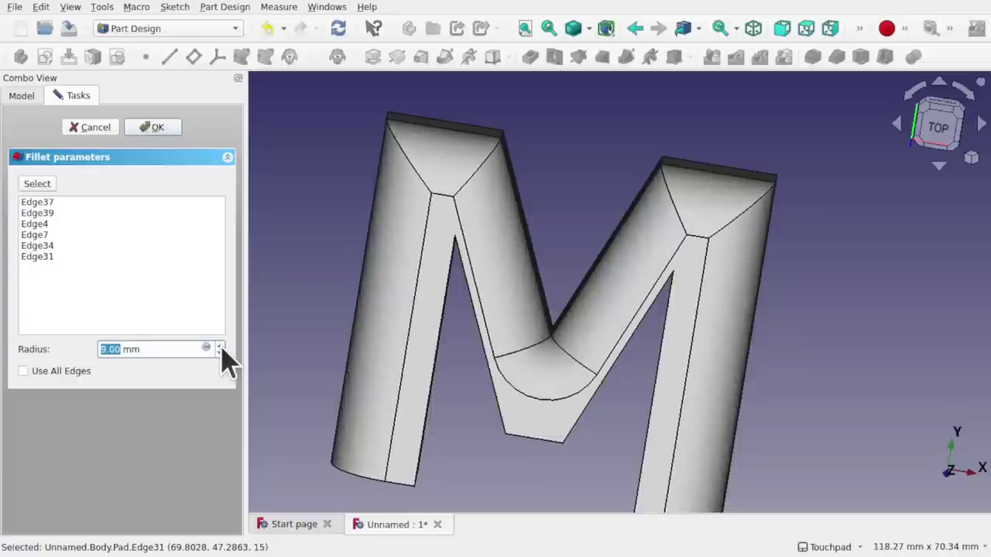
pyautogui.click(220, 346)
pyautogui.click(220, 346)
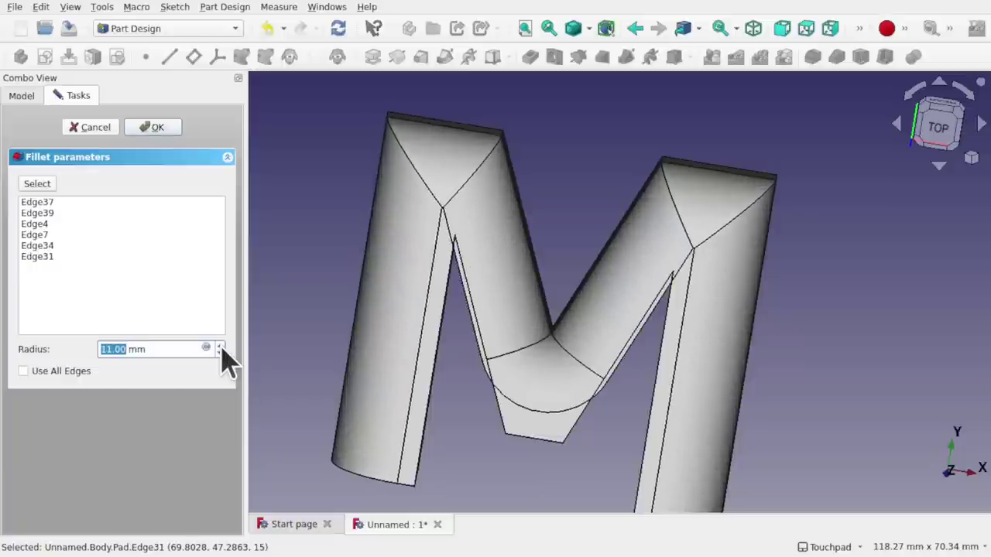
pyautogui.keyDown('alt'); pyautogui.moveTo(615, 343); pyautogui.dragTo(658, 336); pyautogui.keyUp('alt')
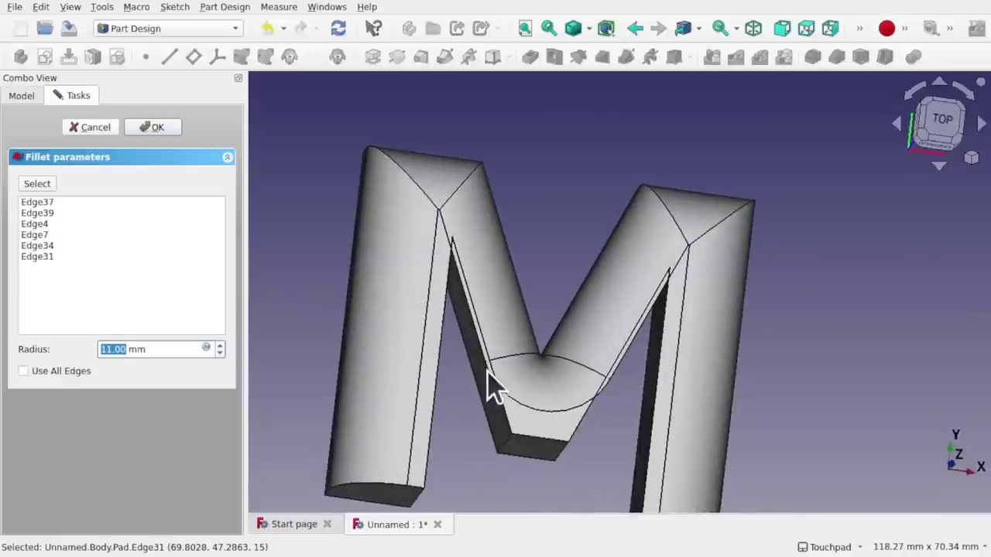
pyautogui.keyDown('alt'); pyautogui.moveTo(496, 387); pyautogui.dragTo(446, 302); pyautogui.keyUp('alt')
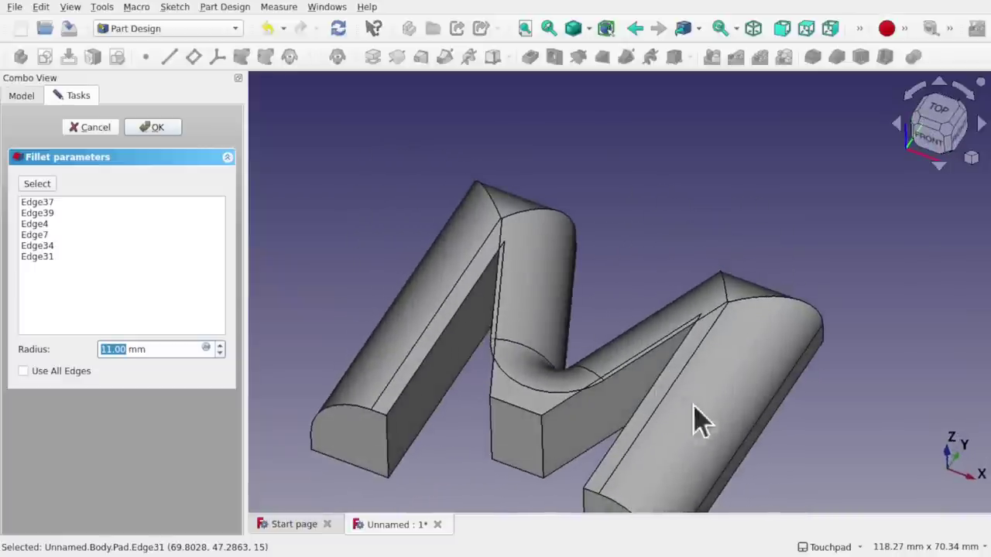
pyautogui.keyDown('alt'); pyautogui.moveTo(697, 418); pyautogui.dragTo(649, 365); pyautogui.keyUp('alt')
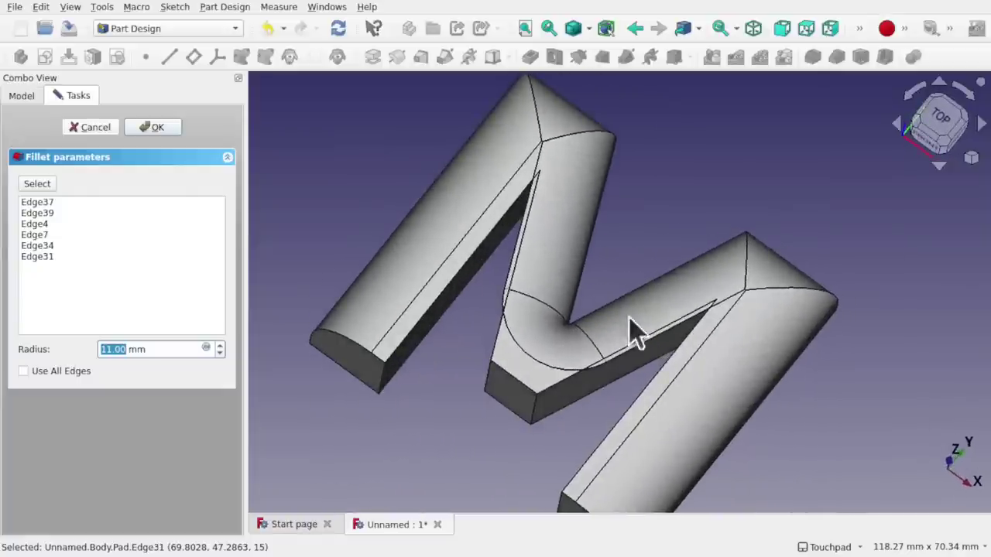
pyautogui.keyDown('alt'); pyautogui.moveTo(746, 299); pyautogui.dragTo(624, 255); pyautogui.keyUp('alt')
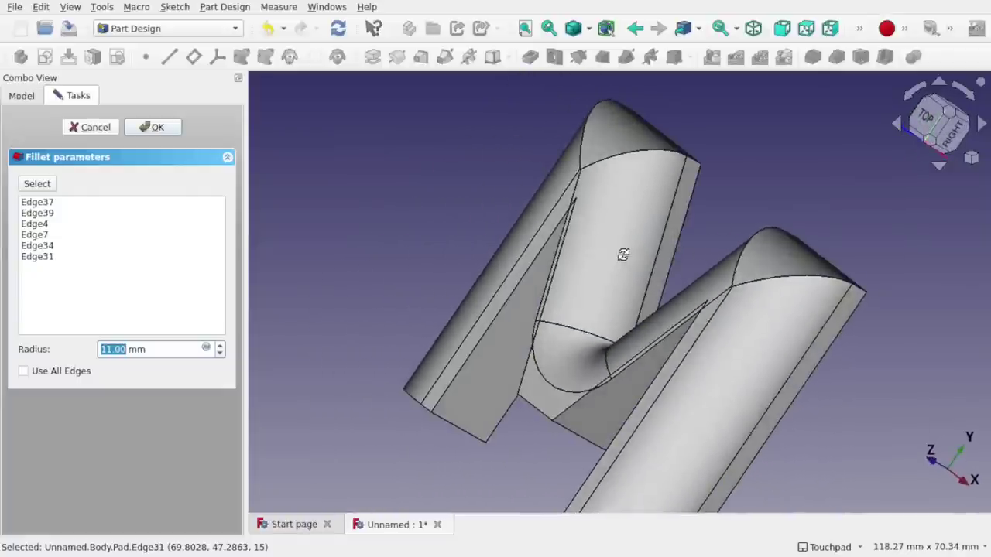
pyautogui.click(89, 129)
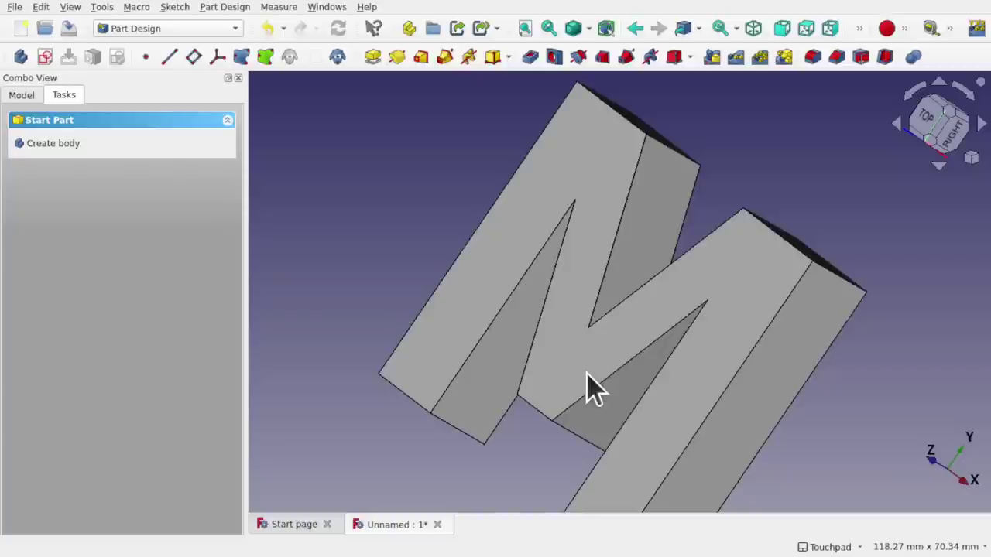
# Step: Delete the M ShapeString from under the Pad, confirming despite the dependent Pad
pyautogui.click(22, 96)
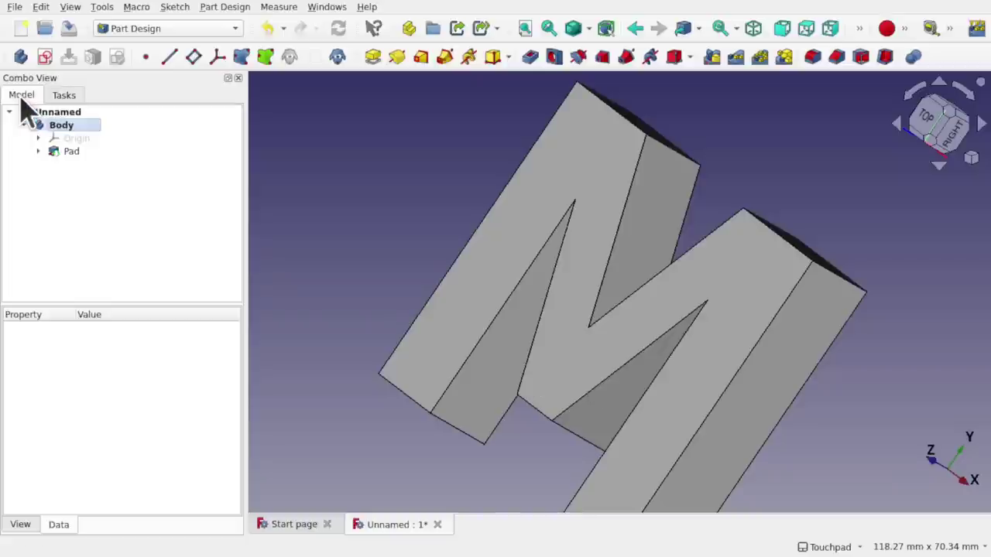
pyautogui.click(37, 151)
pyautogui.click(97, 165)
pyautogui.press('Delete')
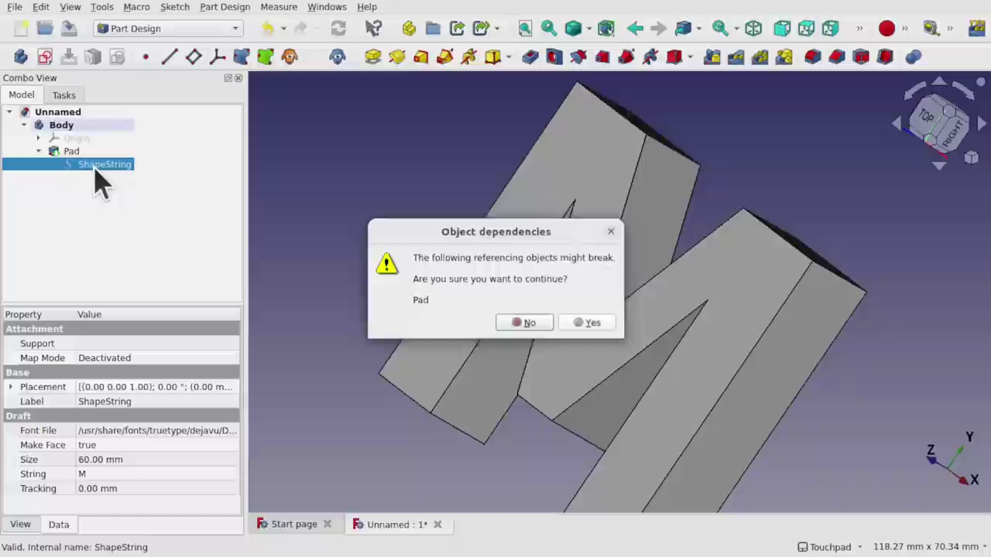
pyautogui.click(584, 323)
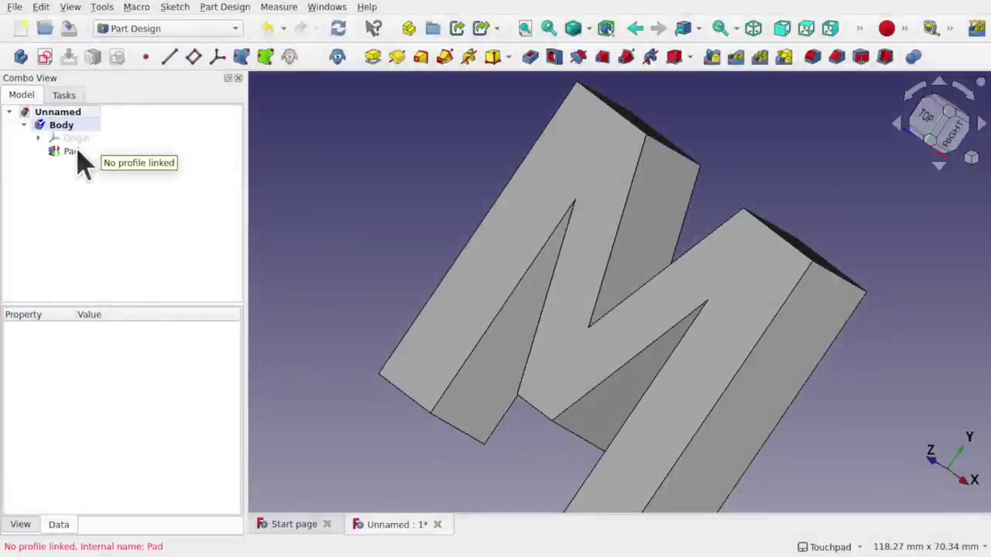
# Step: Delete the leftover Pad feature so the Body is empty
pyautogui.click(75, 151)
pyautogui.press('Delete')
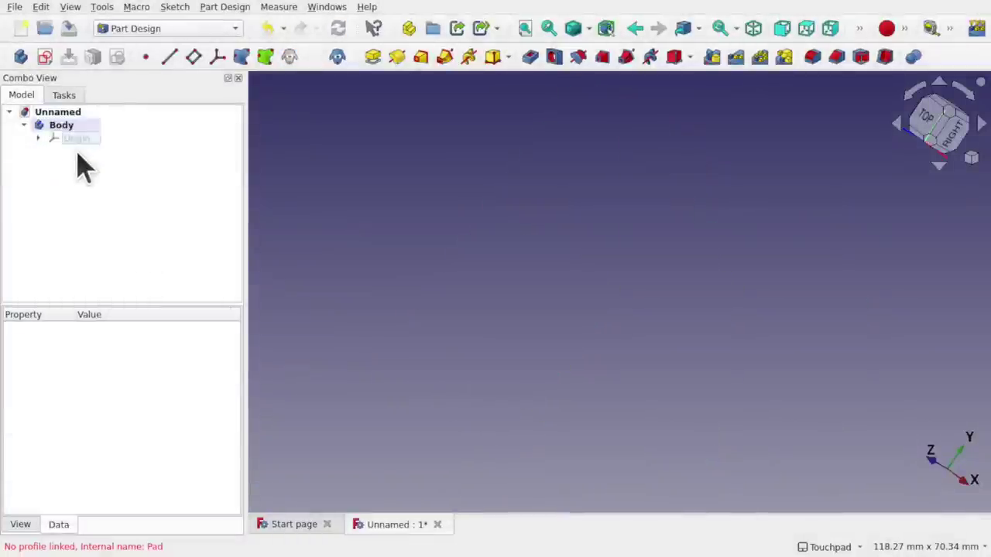
pyautogui.click(44, 57)
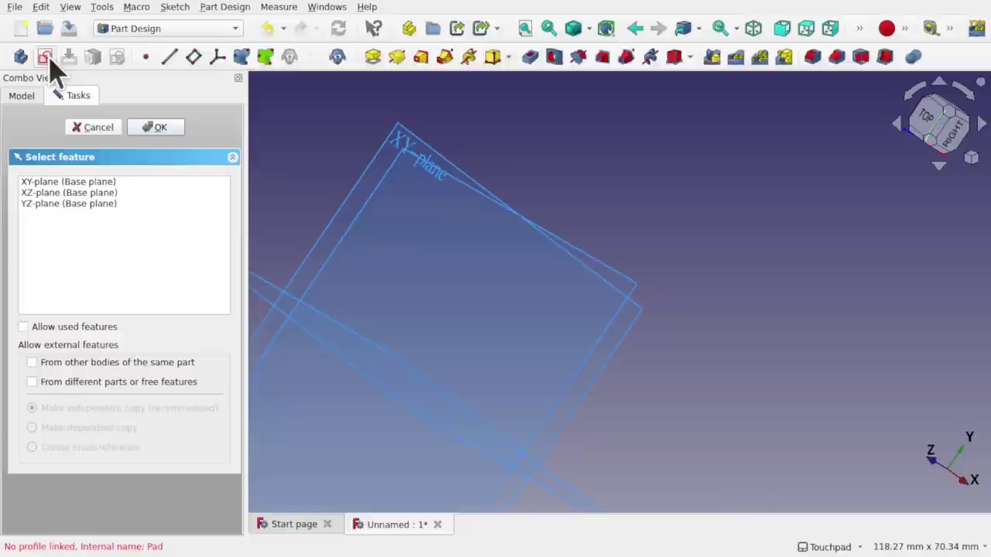
# Step: Start an XY-plane sketch and draw a three-point arc along the vertical axis, bulging left
pyautogui.click(91, 183)
pyautogui.click(158, 127)
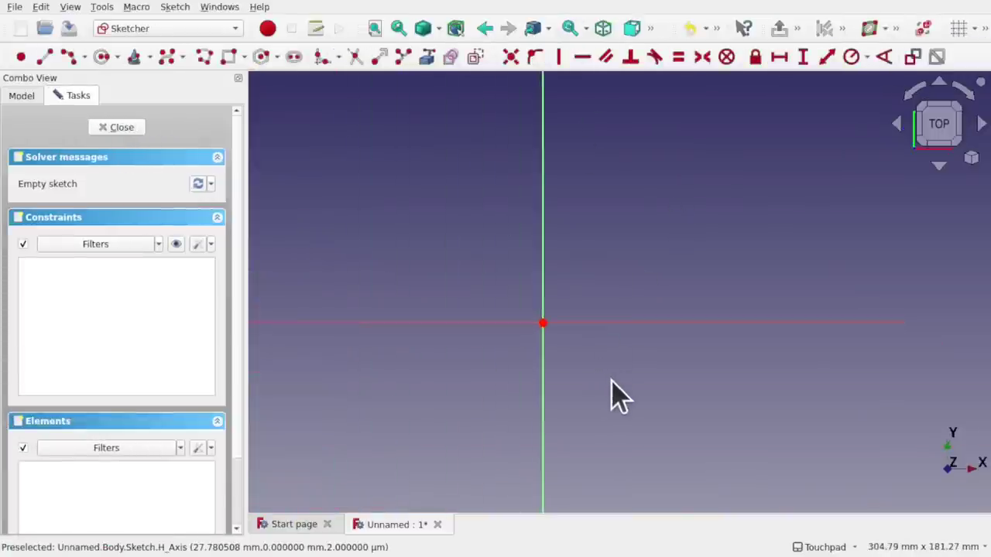
pyautogui.moveTo(613, 394); pyautogui.dragTo(715, 316, button='middle')
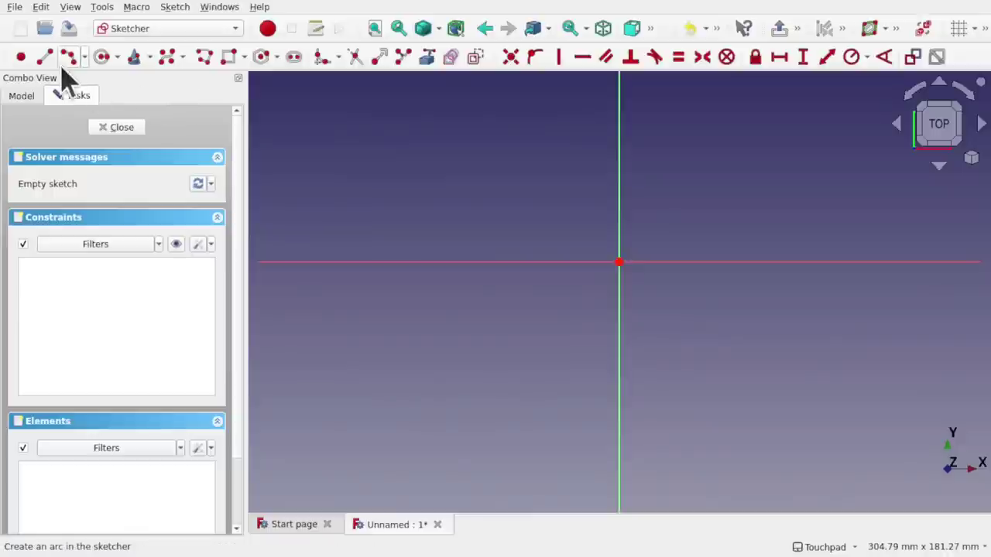
pyautogui.click(165, 59)
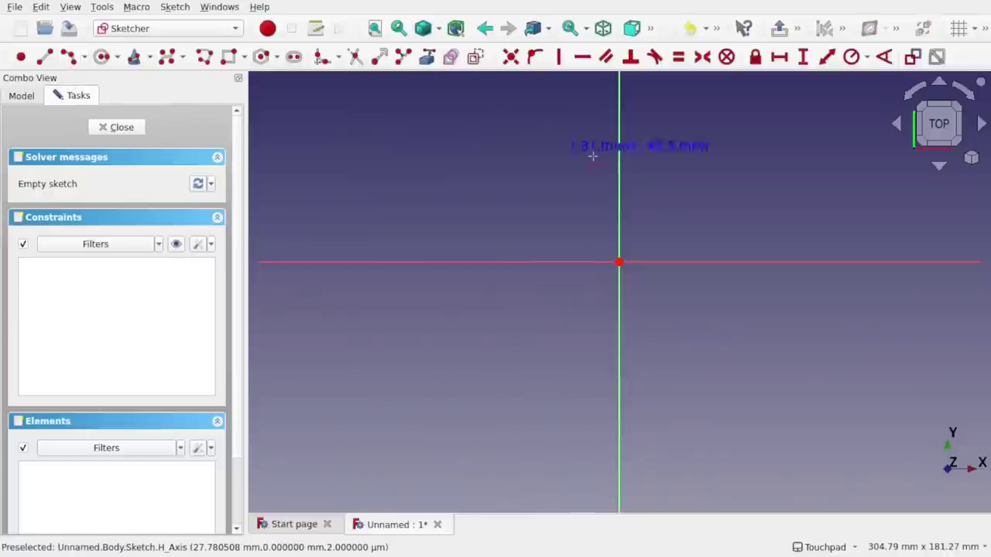
pyautogui.click(620, 143)
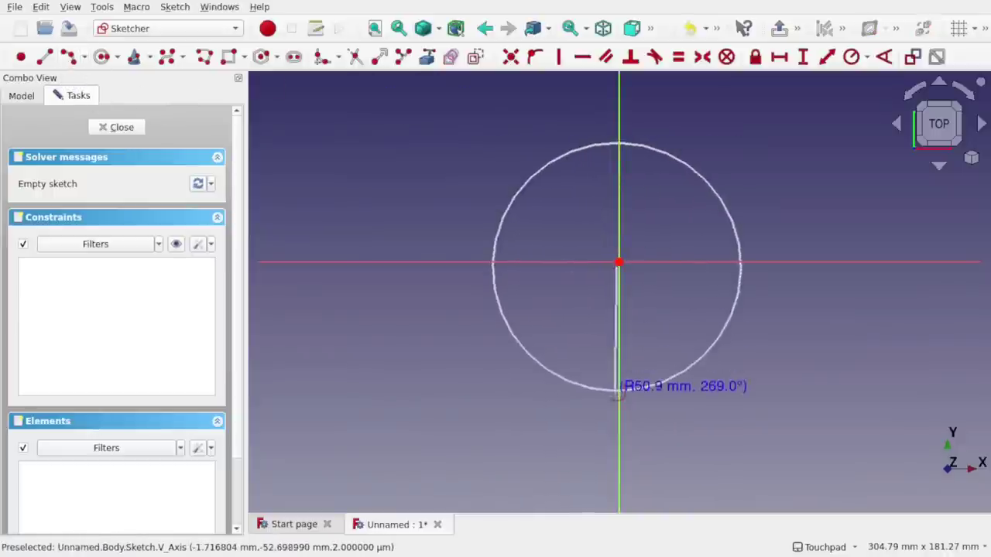
pyautogui.click(620, 413)
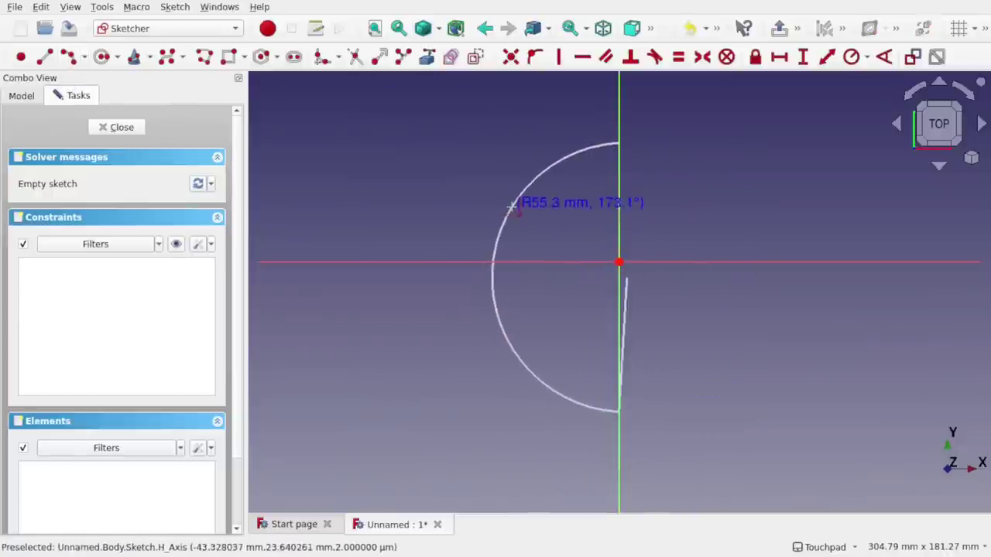
pyautogui.click(508, 196)
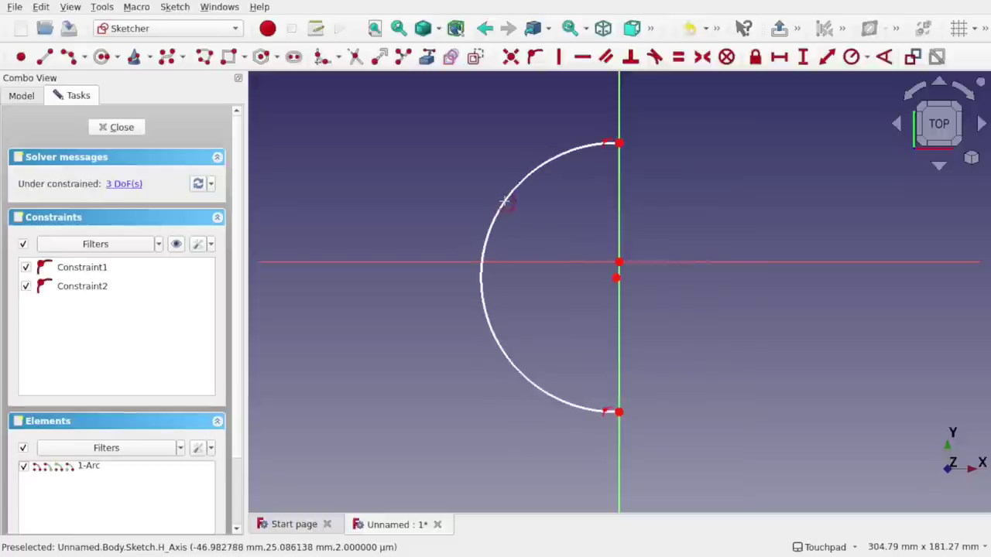
# Step: Make the arc's centre coincident with the sketch origin
pyautogui.click(617, 279)
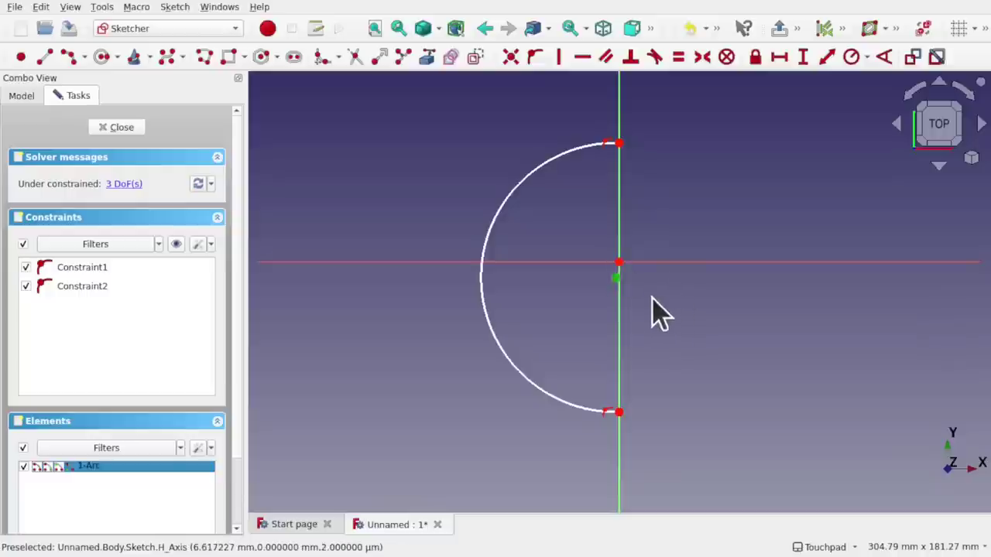
pyautogui.click(618, 264)
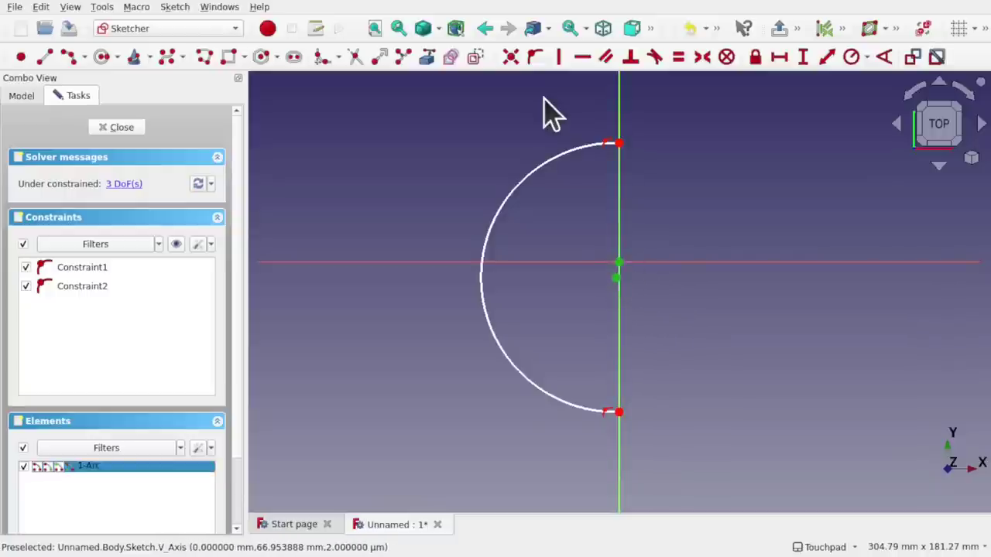
pyautogui.click(510, 59)
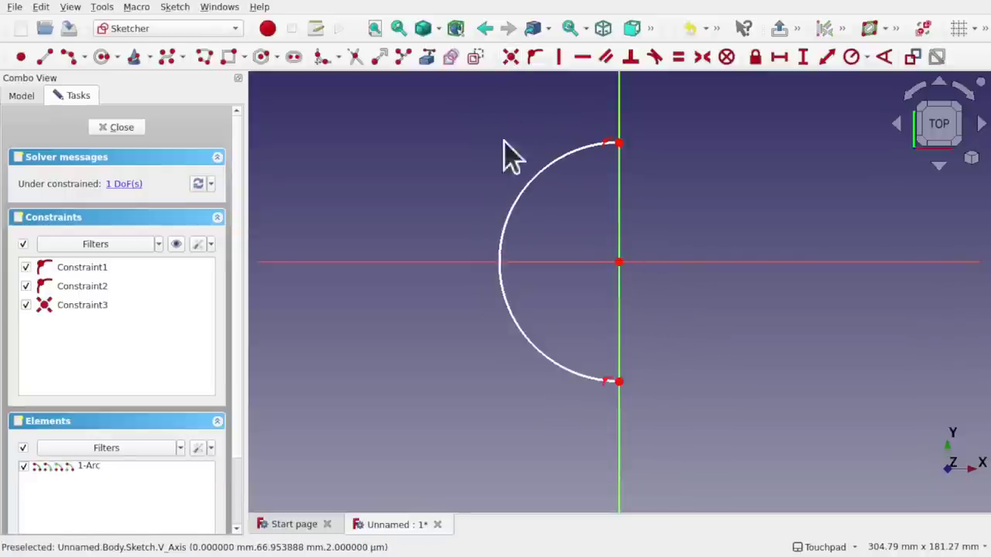
# Step: Mirror the arc symmetric about the vertical axis into a full circle, then close the sketch
pyautogui.click(519, 195)
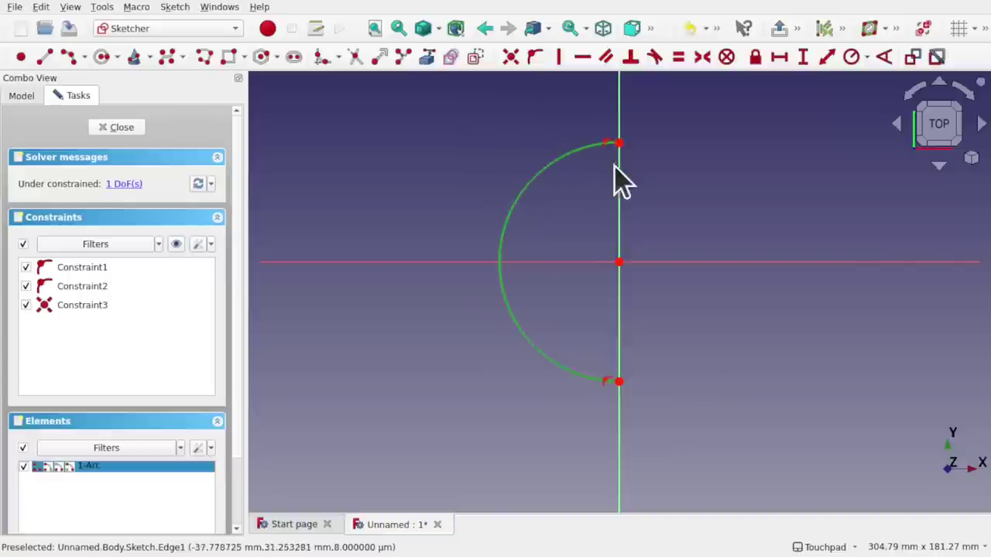
pyautogui.click(621, 211)
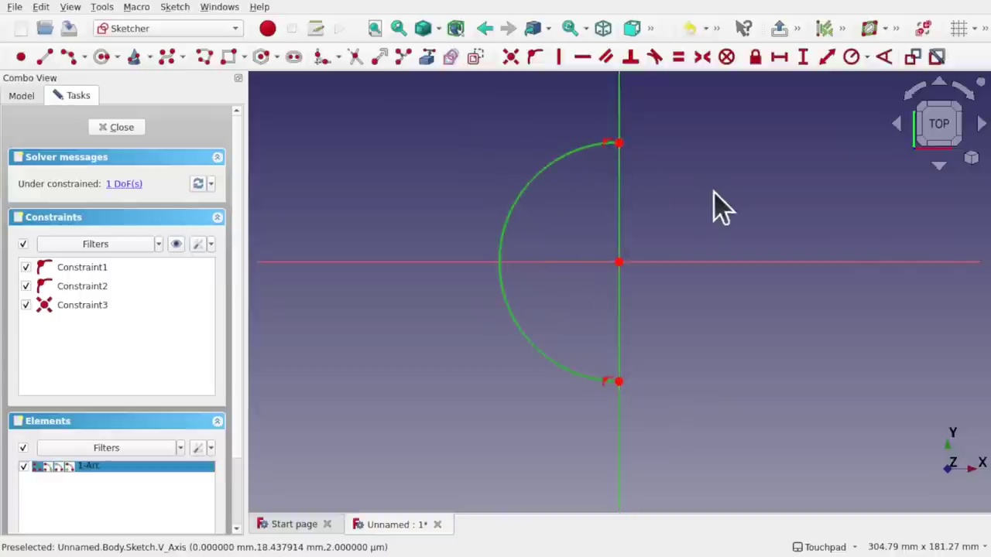
pyautogui.click(842, 31)
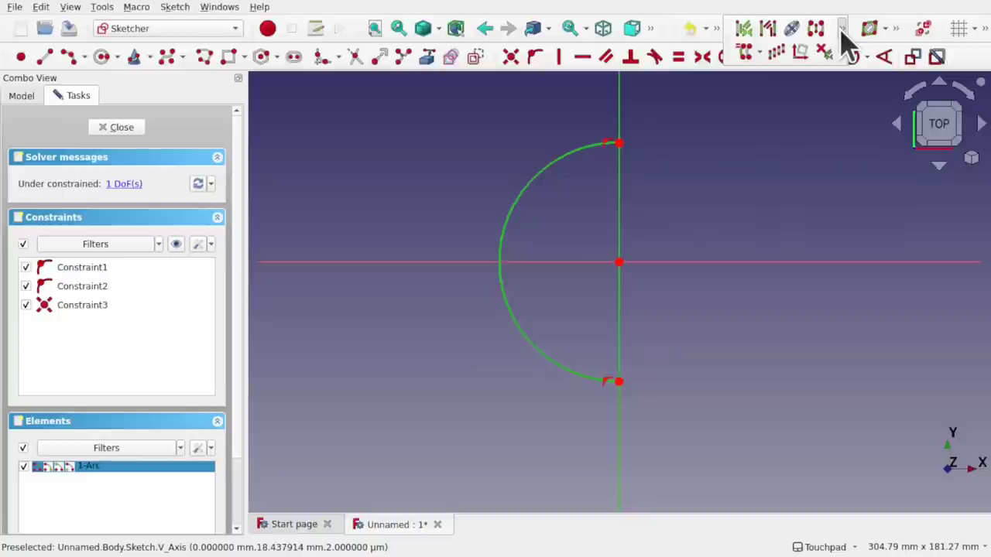
pyautogui.click(823, 33)
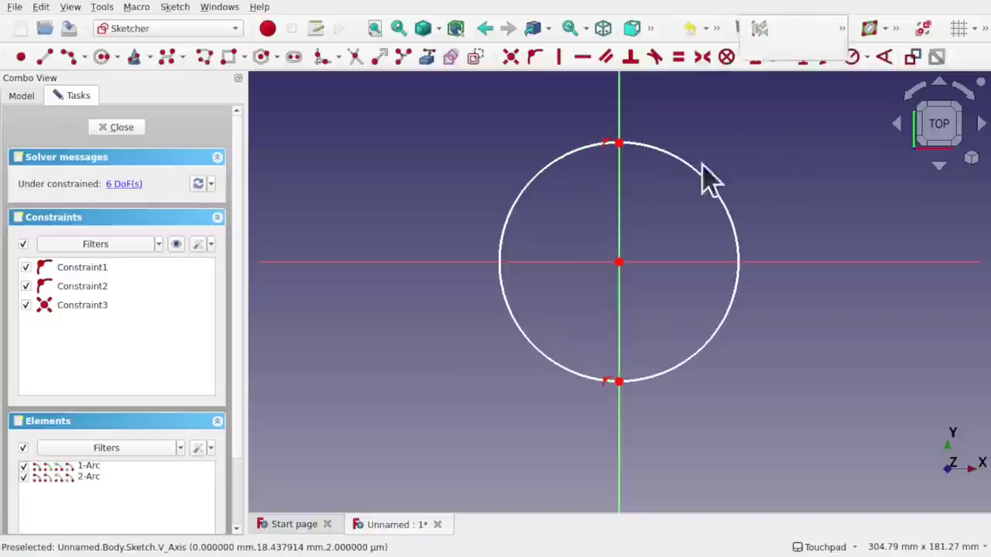
pyautogui.press('v')
pyautogui.press('f')
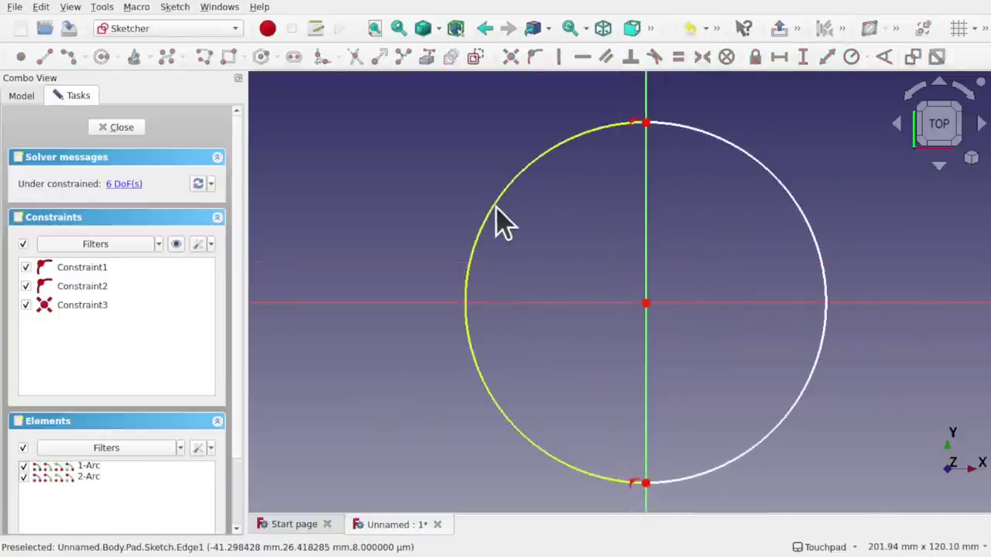
pyautogui.moveTo(496, 208)
pyautogui.mouseDown()
pyautogui.moveTo(467, 194)
pyautogui.moveTo(498, 211)
pyautogui.mouseUp()
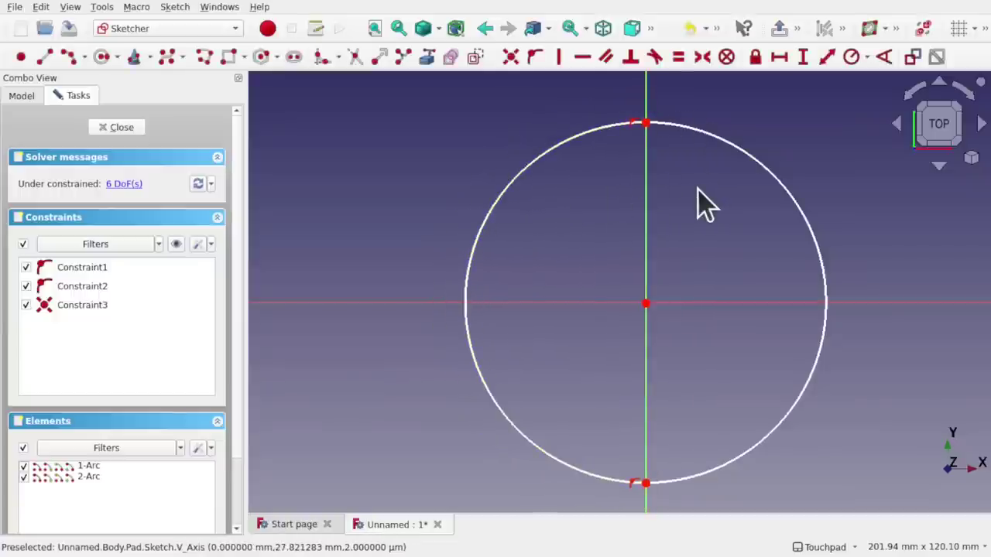
pyautogui.click(126, 128)
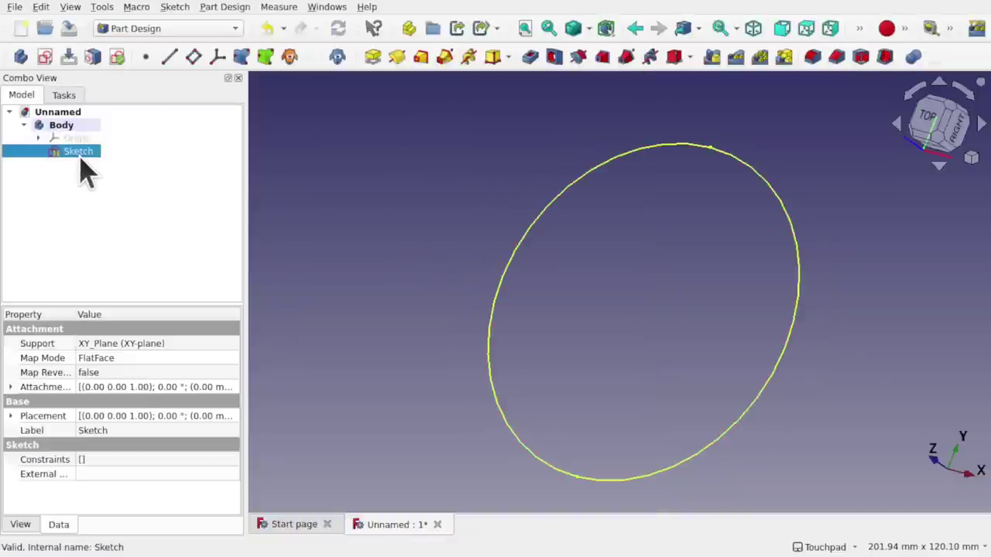
# Step: Pad the circle sketch 10 mm and round the front rim edge with a 6 mm fillet
pyautogui.click(369, 65)
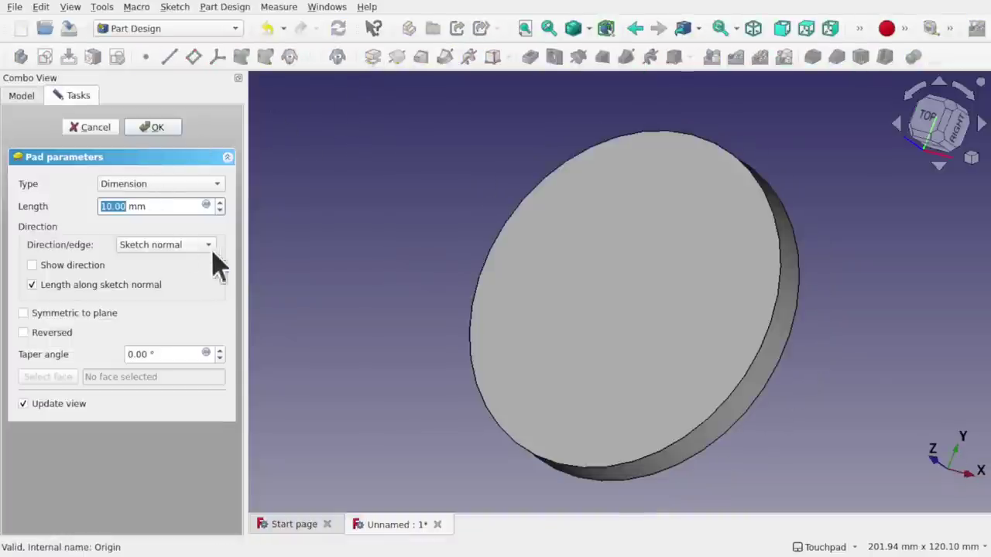
pyautogui.click(156, 132)
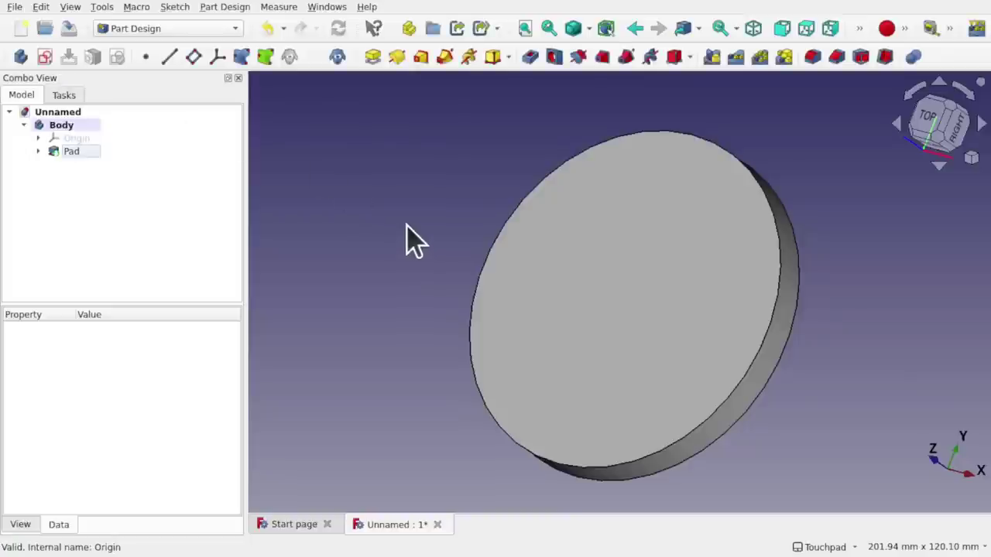
pyautogui.click(779, 294)
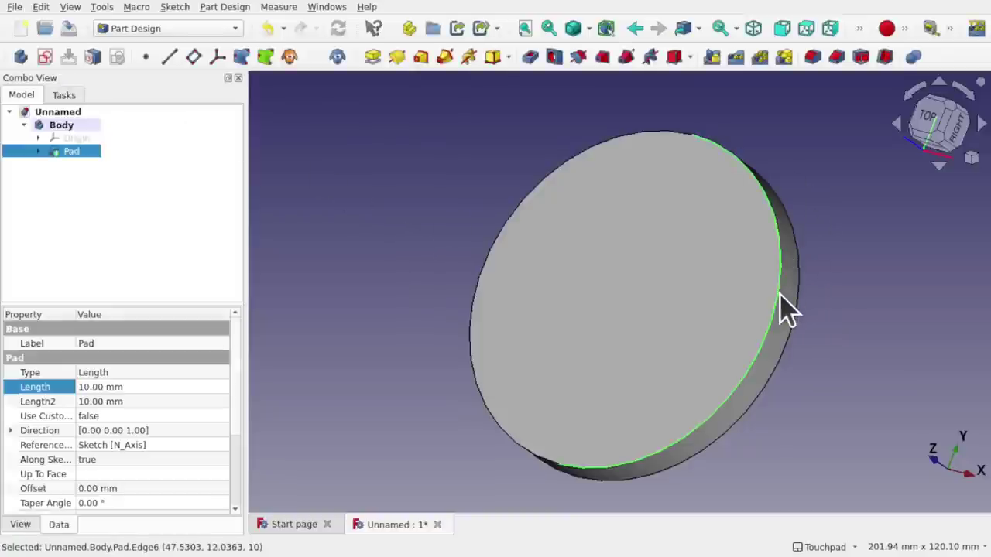
pyautogui.click(812, 58)
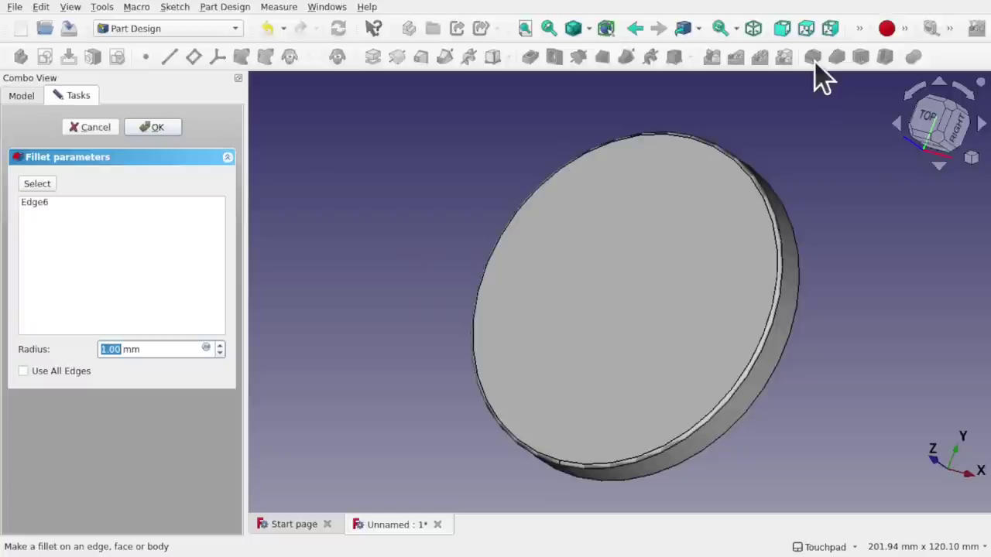
pyautogui.click(220, 346)
pyautogui.click(220, 346)
pyautogui.click(220, 346)
pyautogui.click(219, 347)
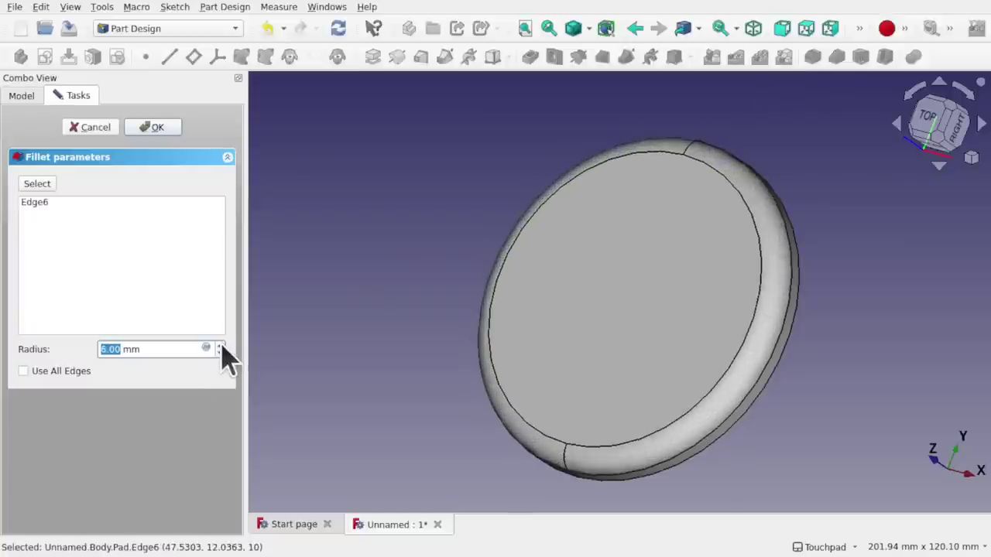
pyautogui.click(162, 130)
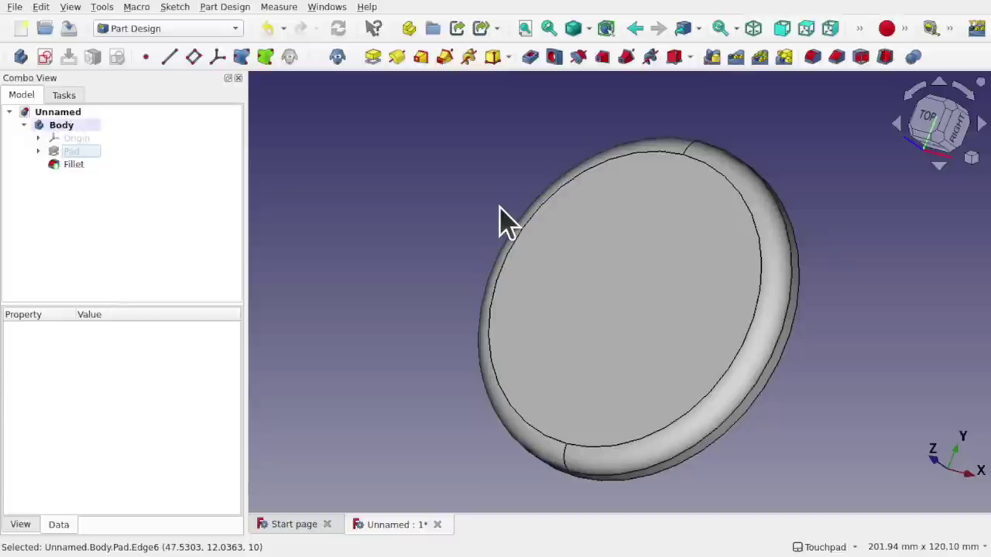
# Step: Reopen the circle sketch, try a 49 mm radius constraint on the left arc, then undo it
pyautogui.click(37, 151)
pyautogui.doubleClick(93, 164)
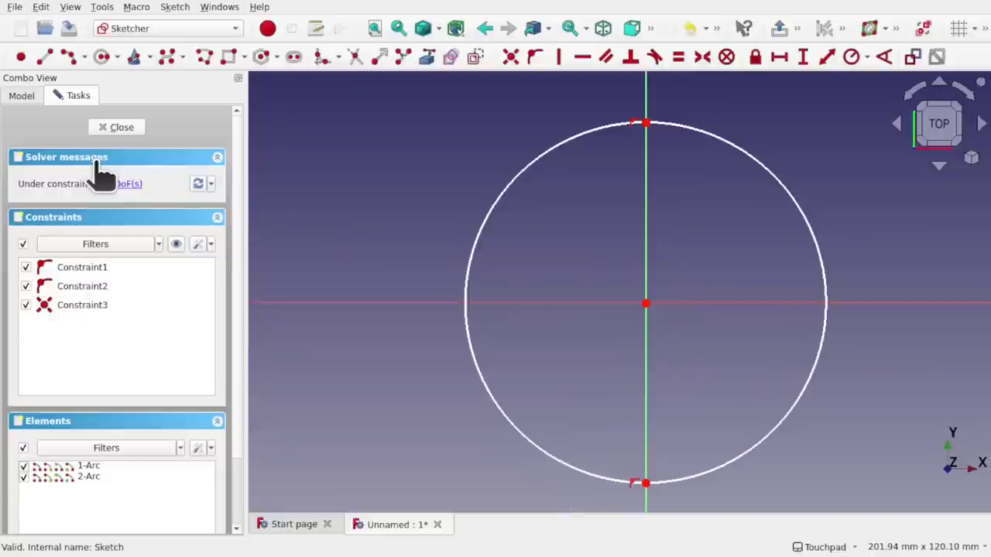
pyautogui.click(512, 186)
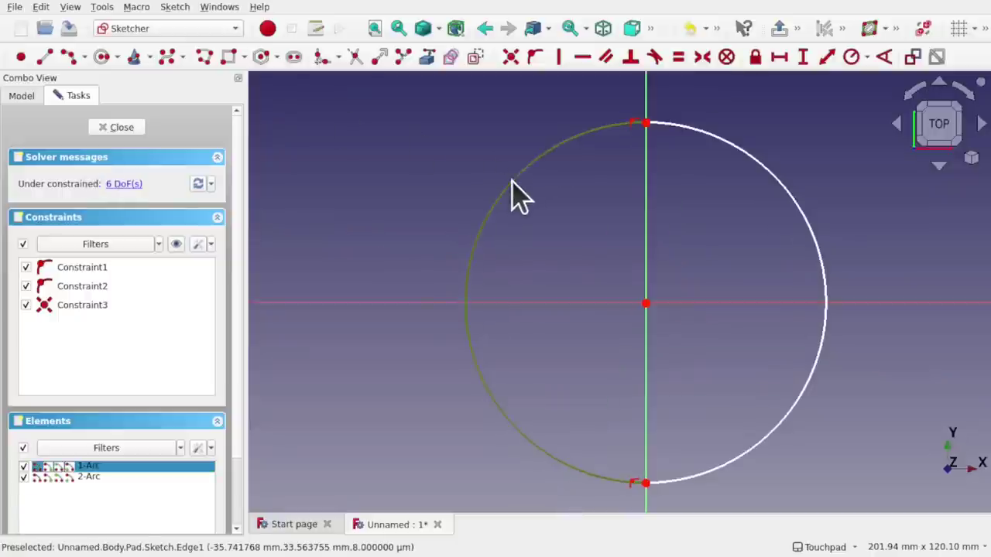
pyautogui.click(851, 57)
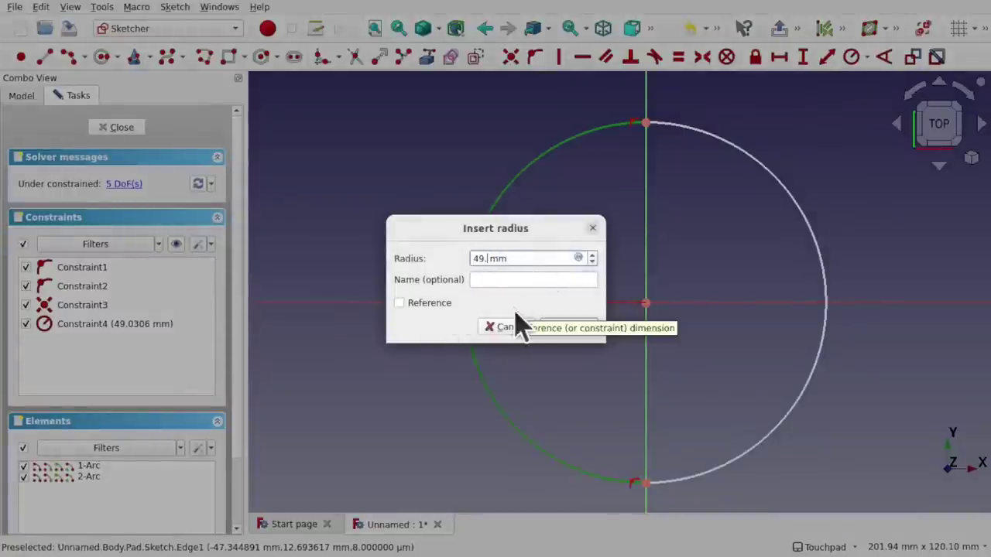
pyautogui.press('Return')
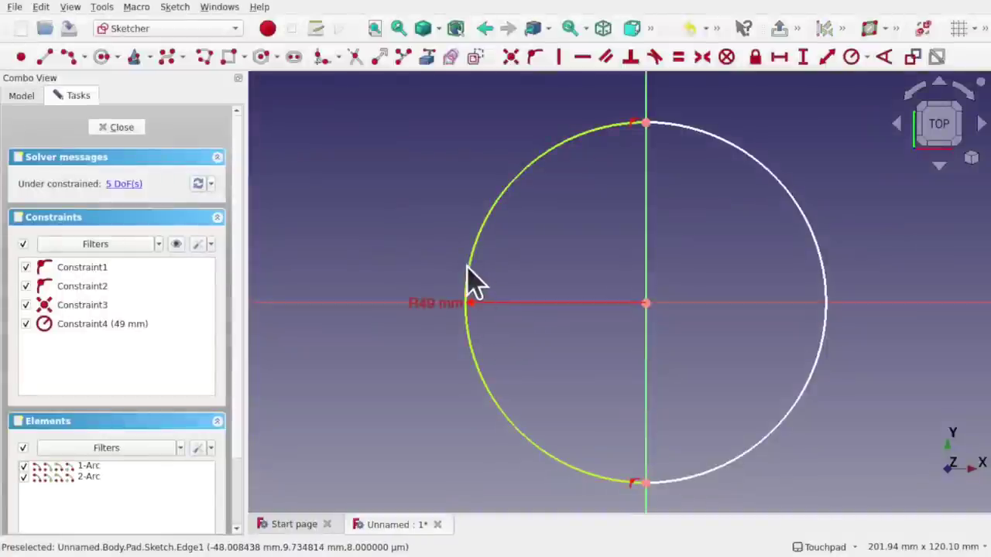
pyautogui.click(476, 271)
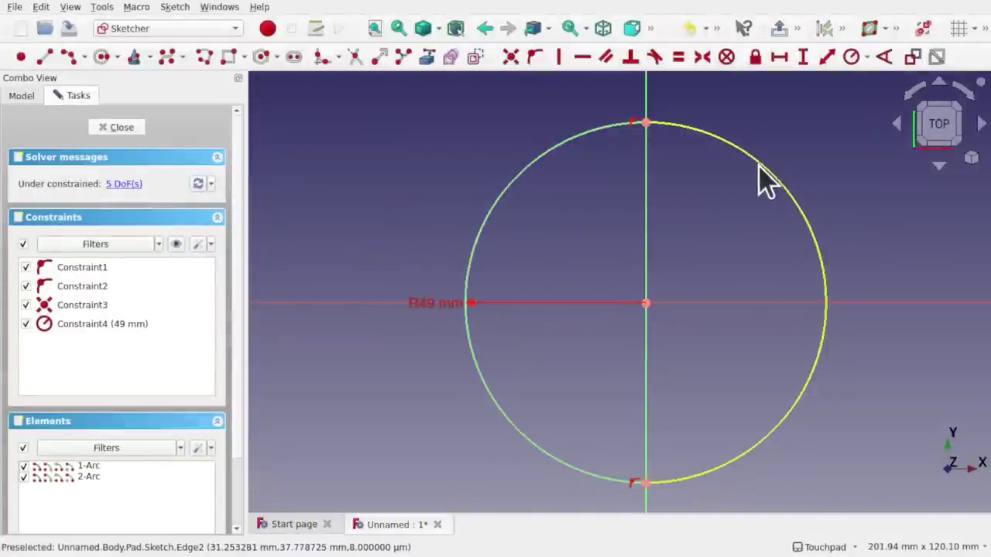
pyautogui.moveTo(763, 176); pyautogui.dragTo(762, 152)
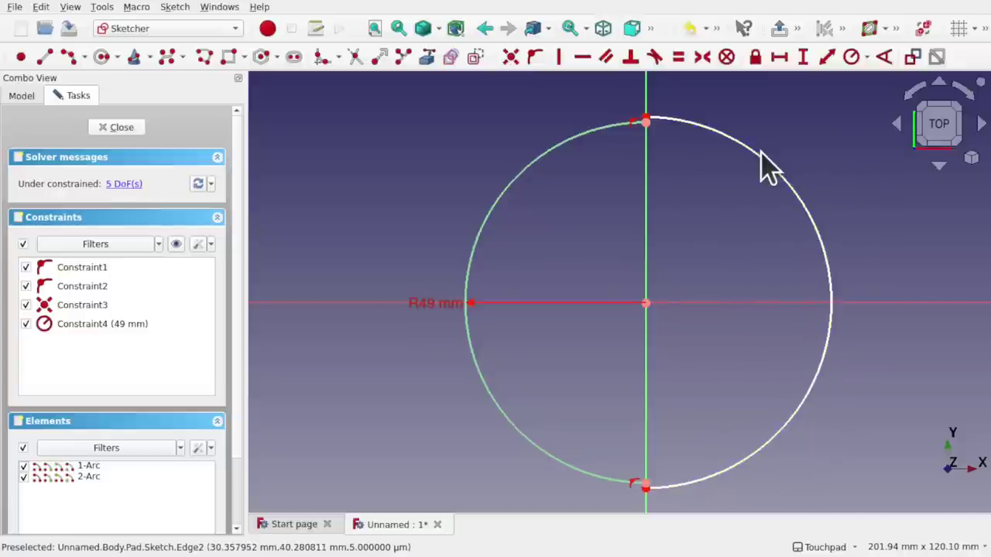
pyautogui.hotkey('ctrl', 'z')
# Step: Constrain the left arc's radius to 50 mm and close the sketch
pyautogui.click(514, 191)
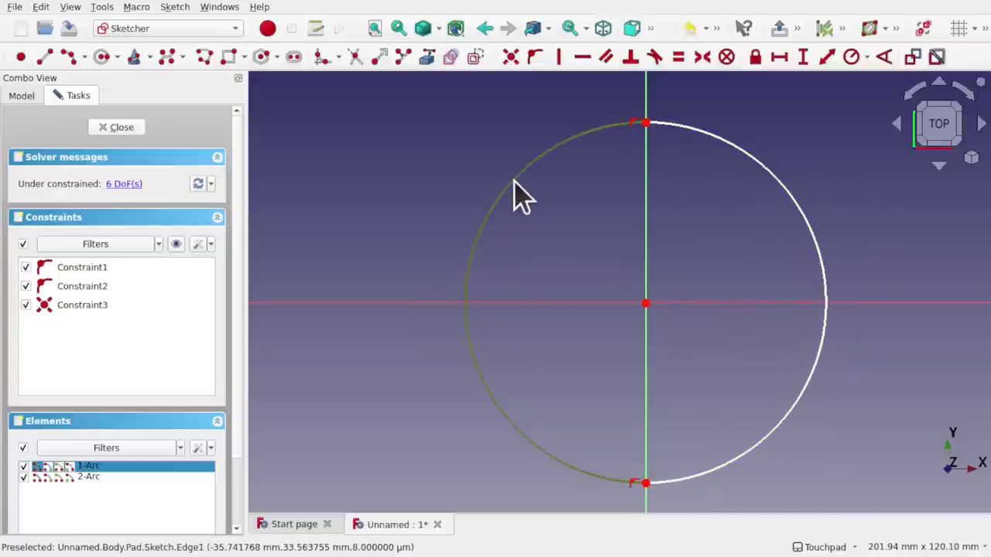
pyautogui.click(847, 60)
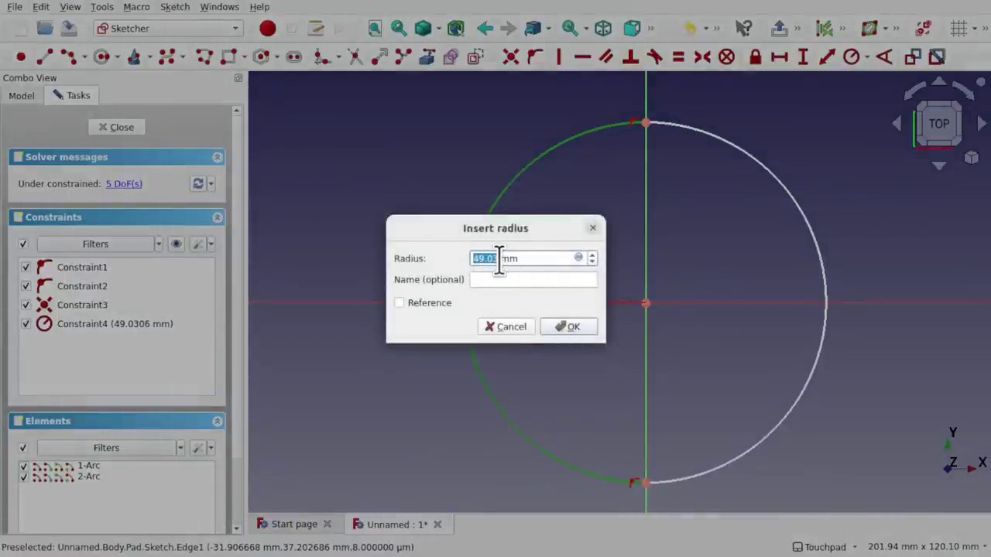
pyautogui.write('50')
pyautogui.press('Return')
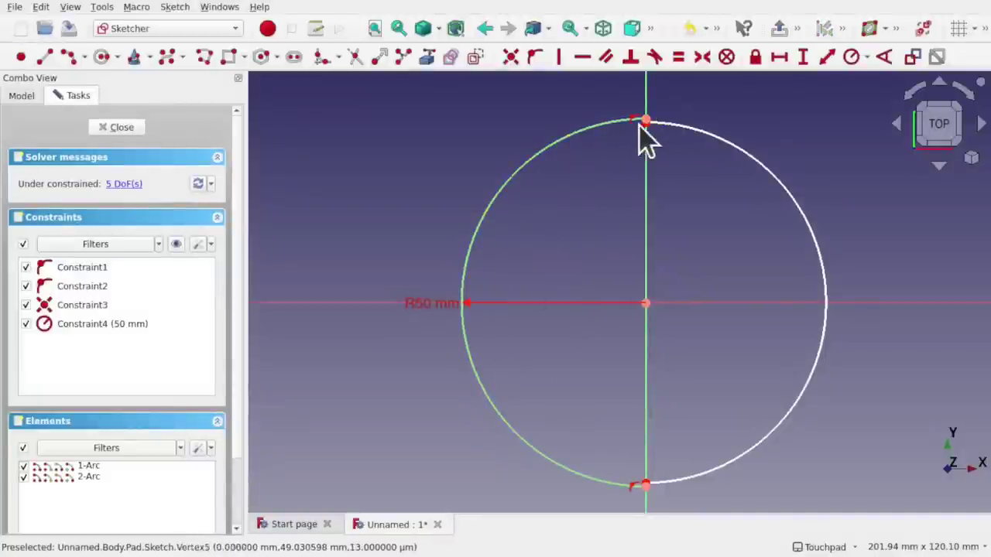
pyautogui.scroll(2, 647, 124)
pyautogui.scroll(5, 655, 142)
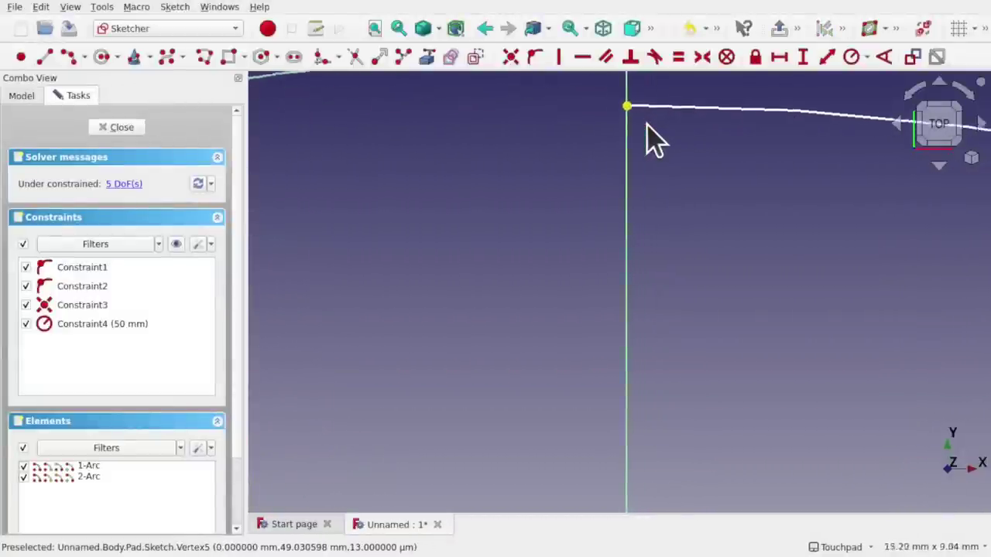
pyautogui.scroll(-4, 655, 143)
pyautogui.scroll(-5, 655, 142)
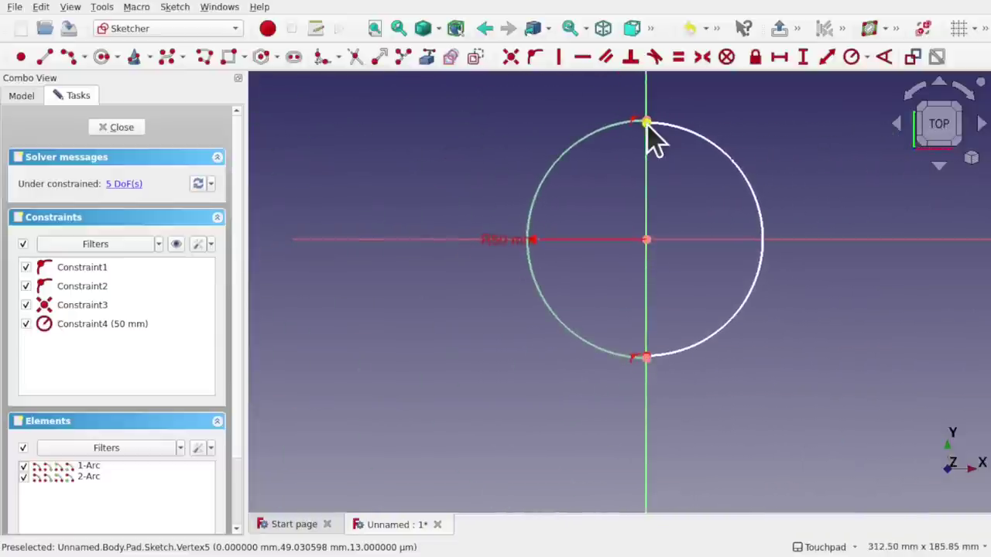
pyautogui.click(114, 129)
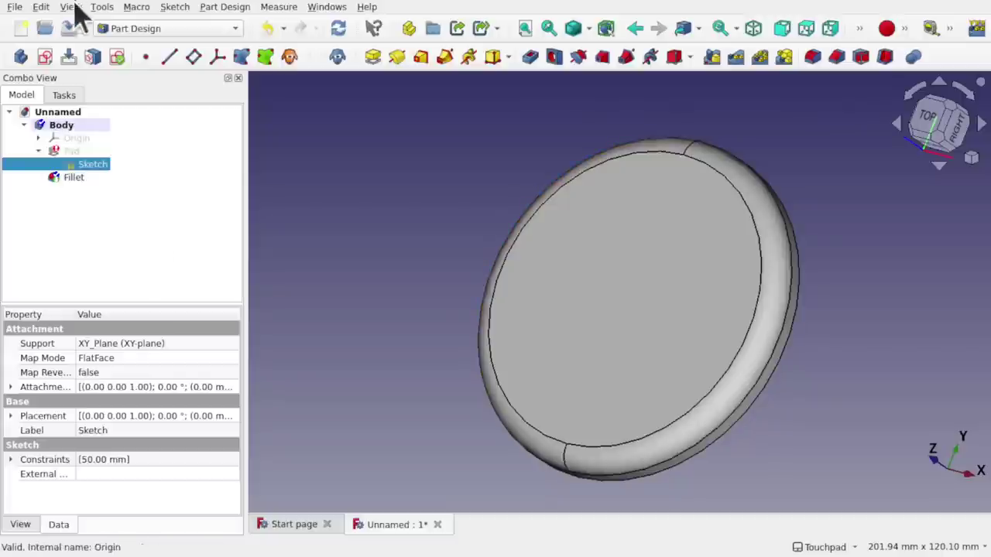
# Step: Refresh the document and inspect the existing Fillet's settings
pyautogui.click(41, 8)
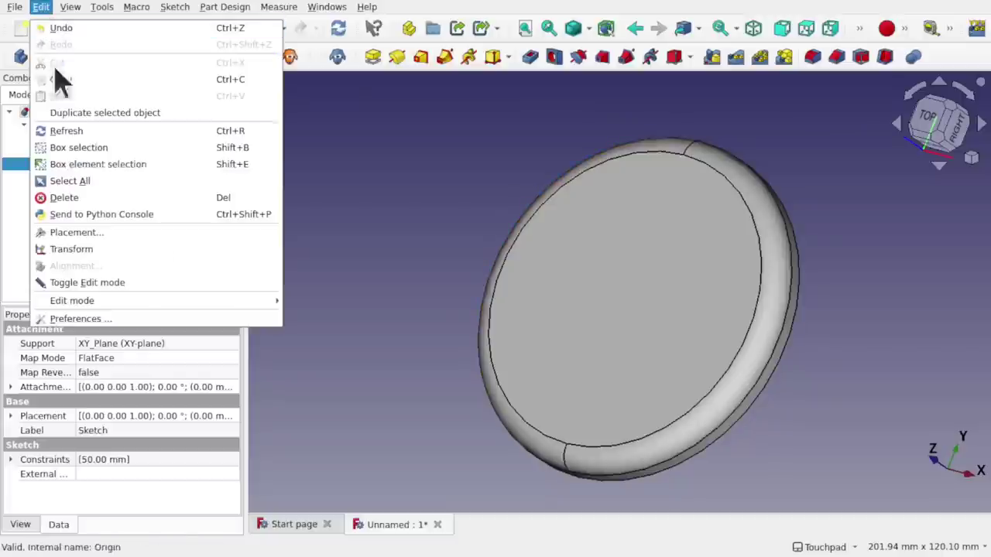
pyautogui.click(89, 130)
pyautogui.click(138, 216)
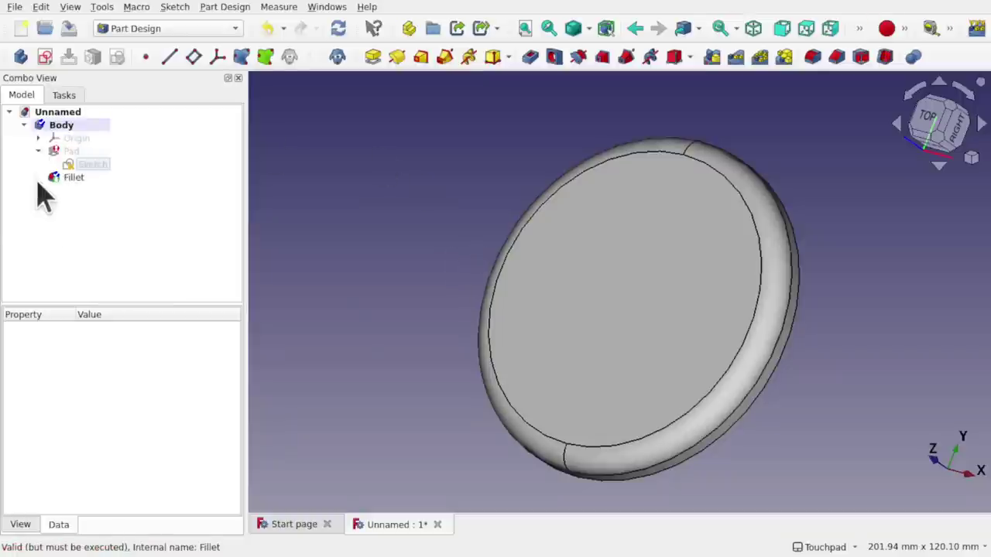
pyautogui.doubleClick(67, 177)
pyautogui.click(160, 130)
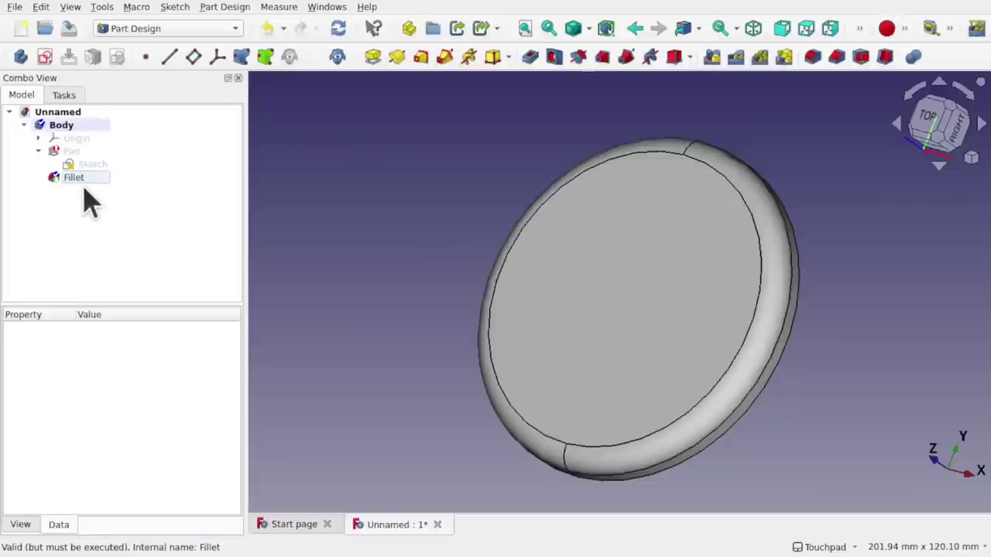
pyautogui.doubleClick(72, 180)
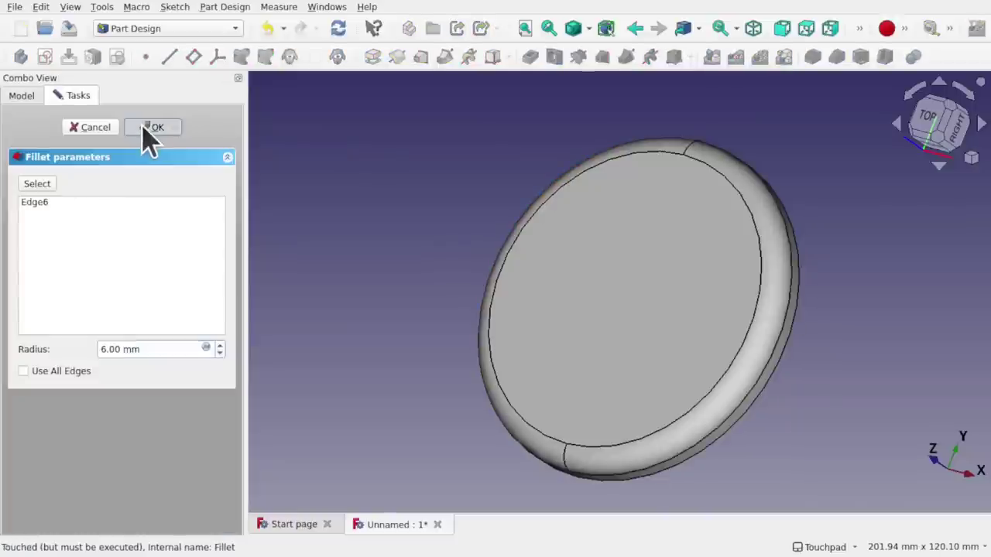
pyautogui.click(150, 129)
# Step: Replace the old Fillet with a new 1.00 mm fillet on the pad's Edge6
pyautogui.click(82, 180)
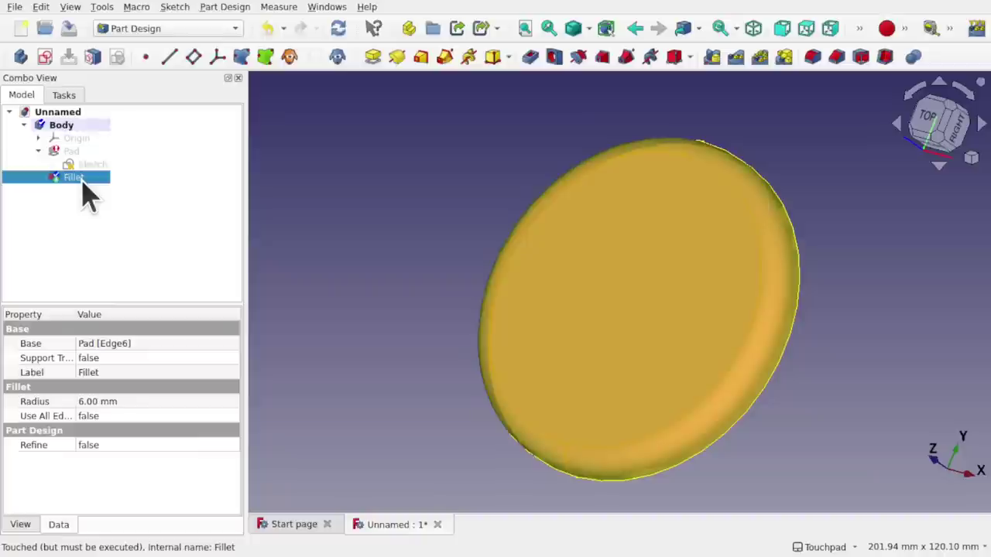
pyautogui.press('Delete')
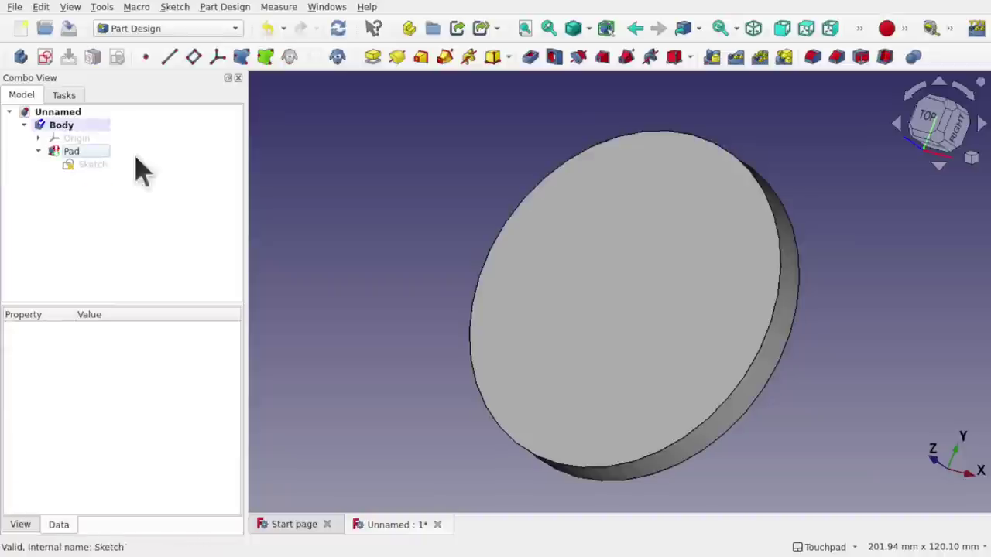
pyautogui.moveTo(69, 174)
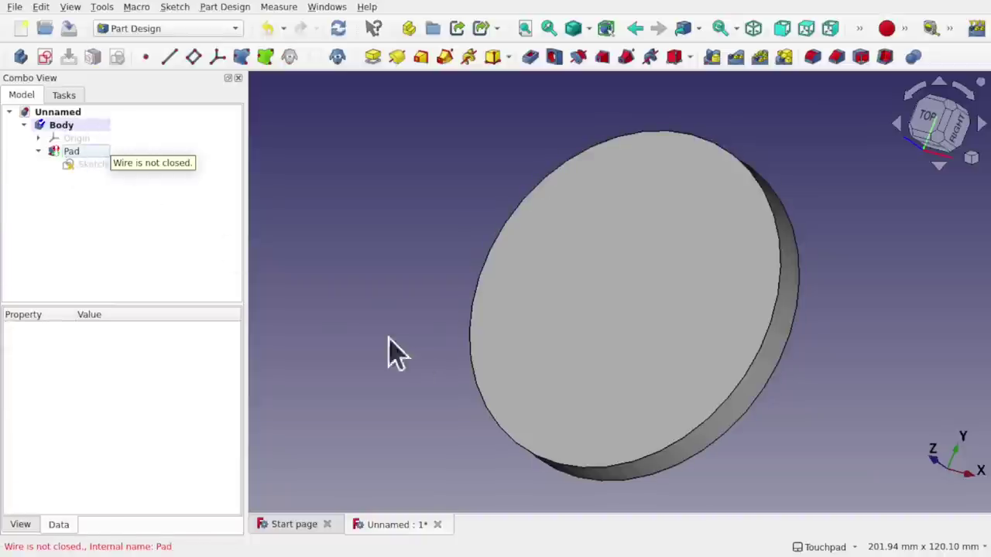
pyautogui.click(774, 344)
pyautogui.click(812, 57)
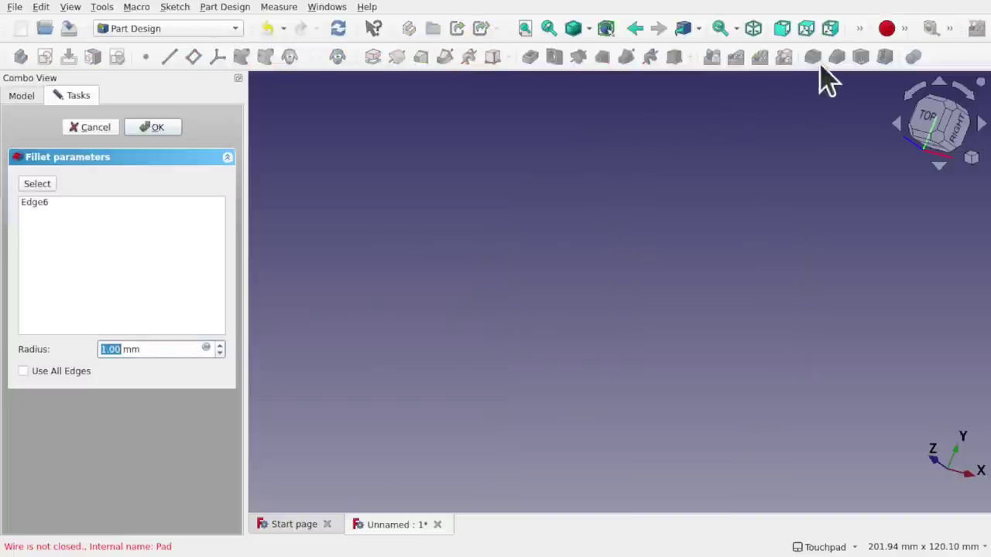
pyautogui.click(153, 129)
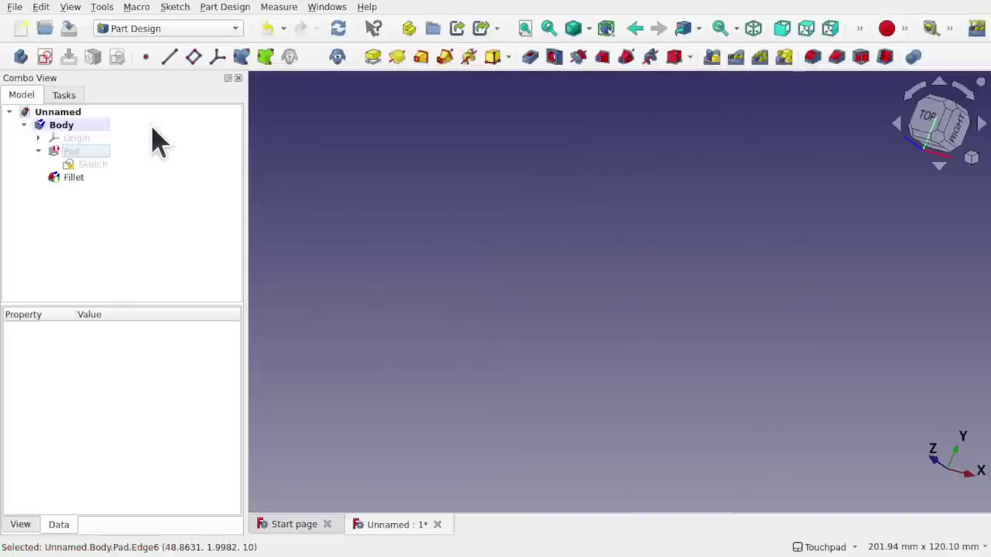
pyautogui.click(70, 178)
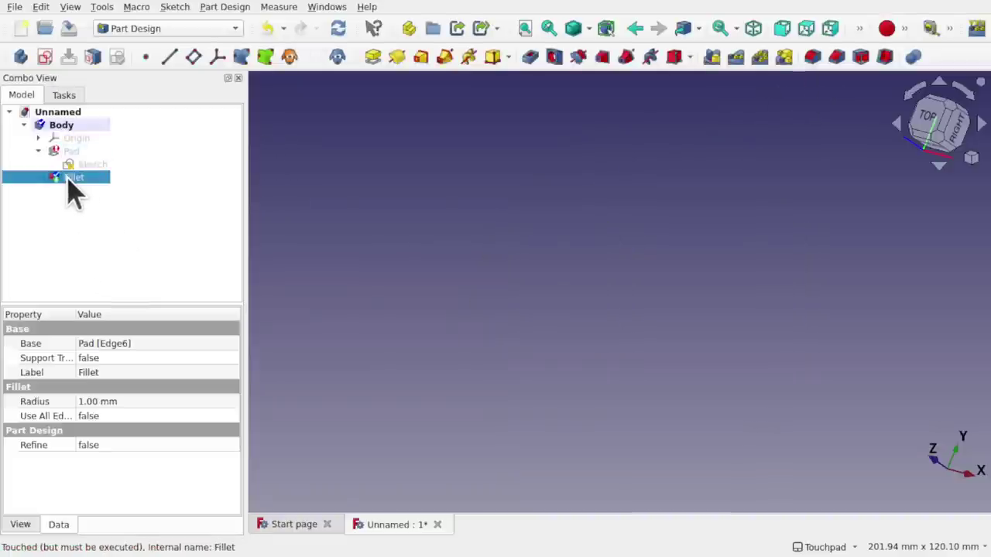
pyautogui.doubleClick(70, 178)
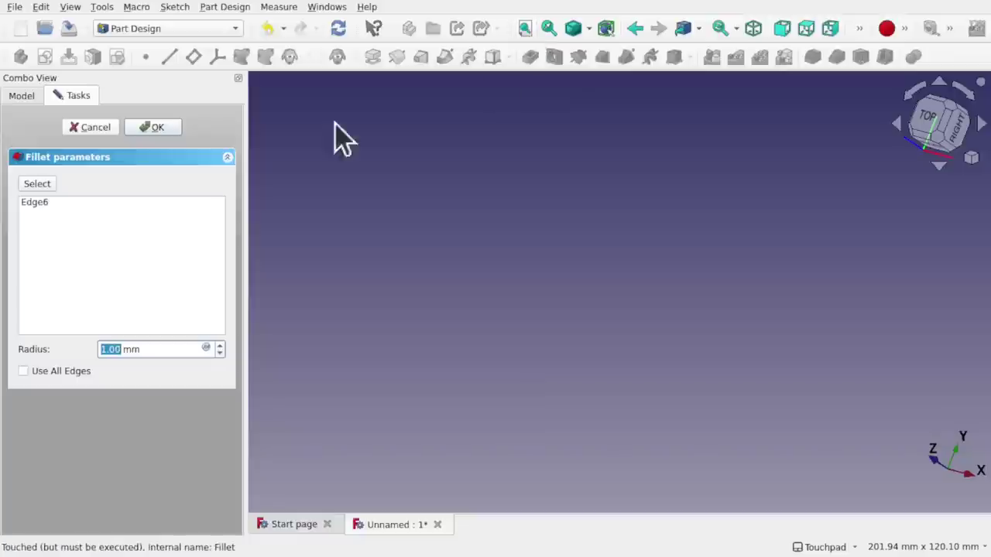
pyautogui.click(155, 129)
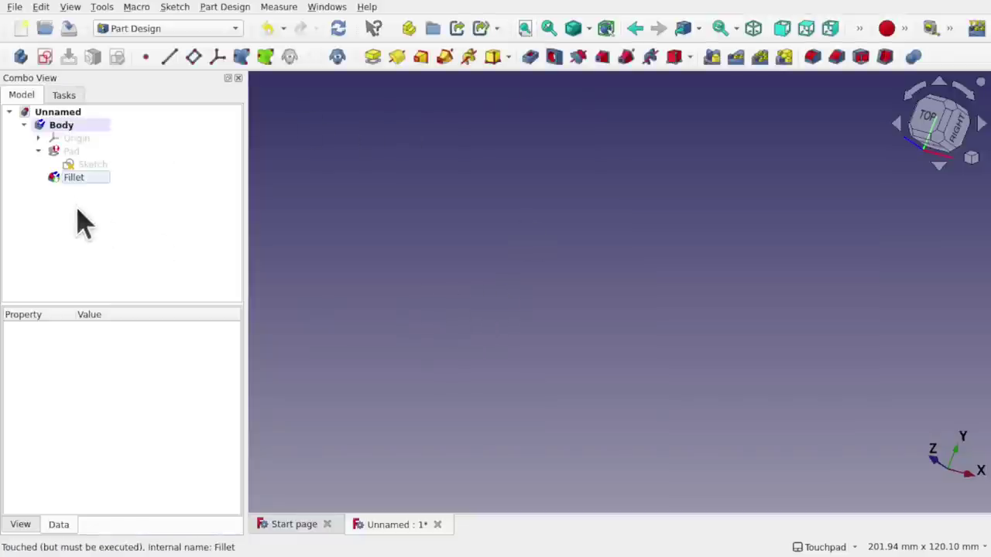
# Step: Add coincident constraints at the arcs' top and bottom meeting points, then close the sketch
pyautogui.doubleClick(91, 163)
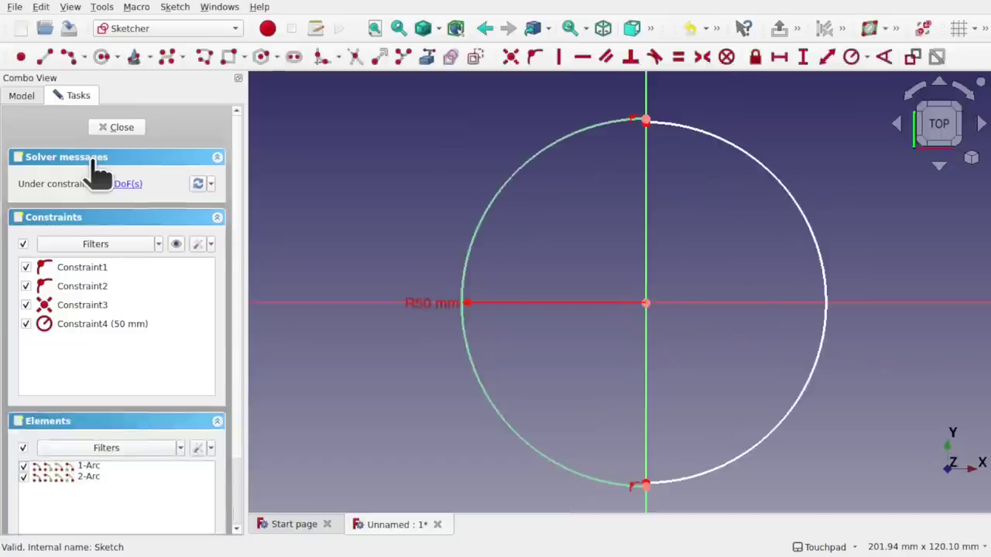
pyautogui.moveTo(611, 98); pyautogui.dragTo(675, 151)
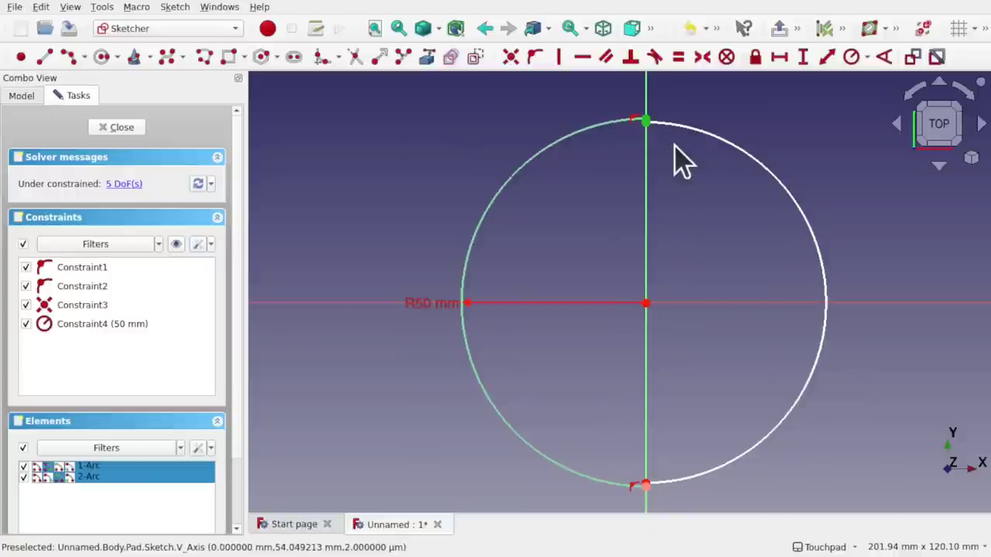
pyautogui.click(510, 59)
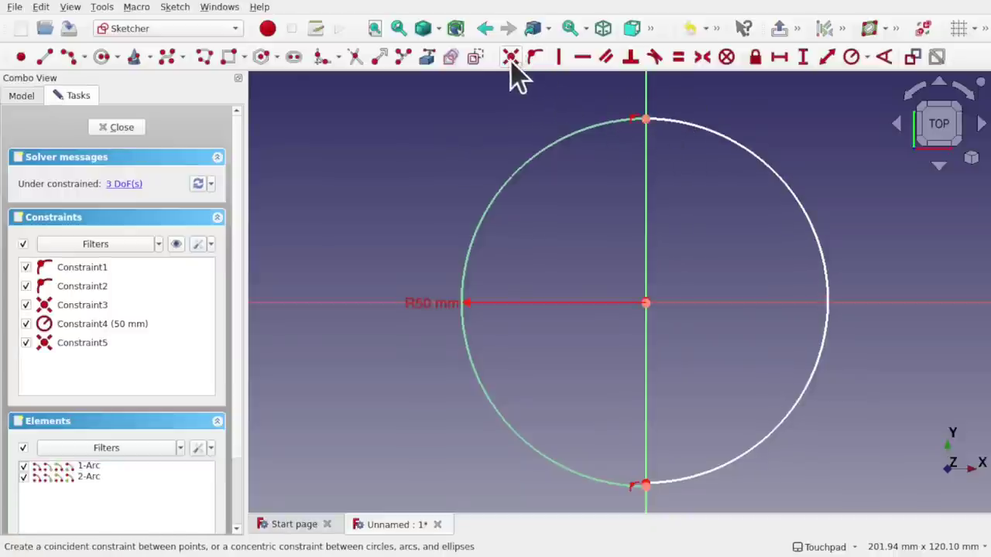
pyautogui.moveTo(612, 456); pyautogui.dragTo(665, 502)
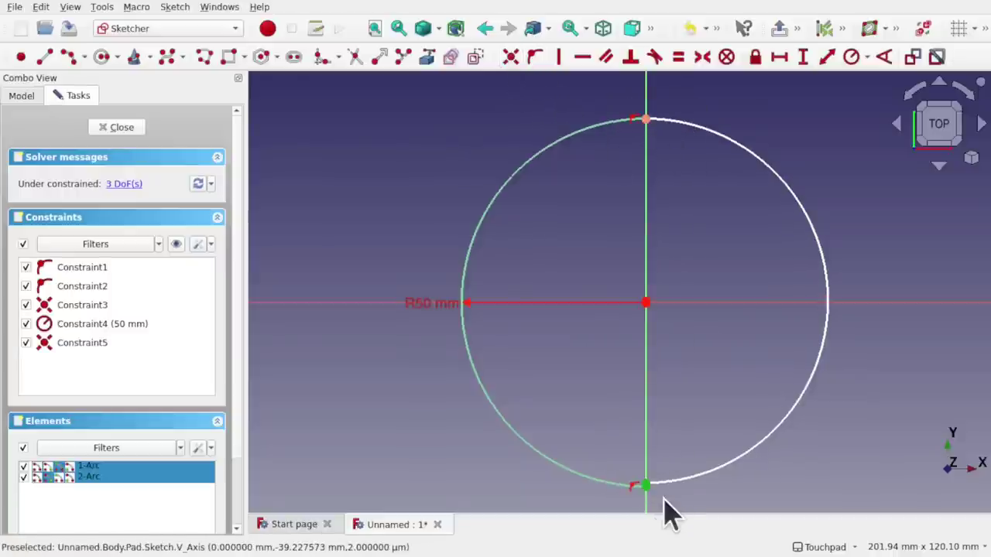
pyautogui.click(510, 58)
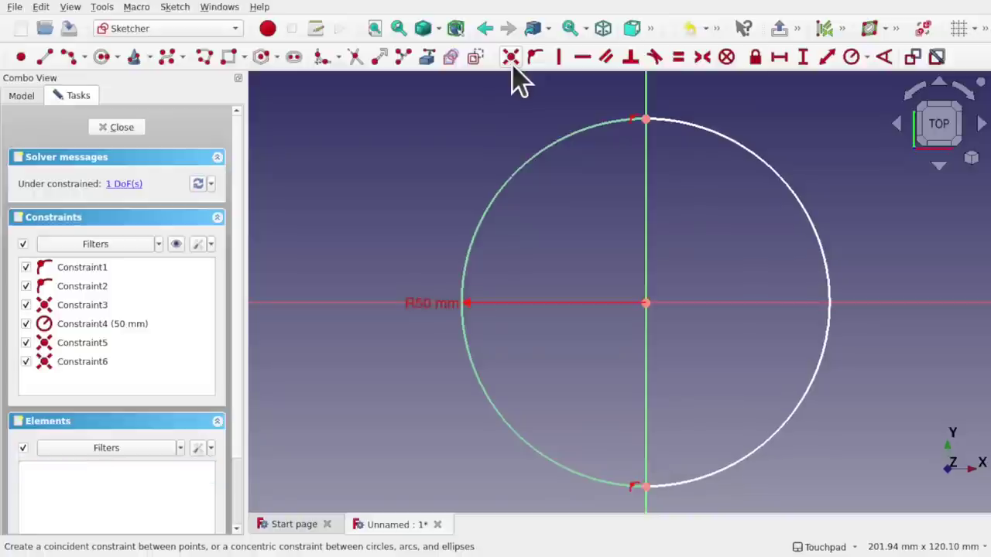
pyautogui.click(120, 128)
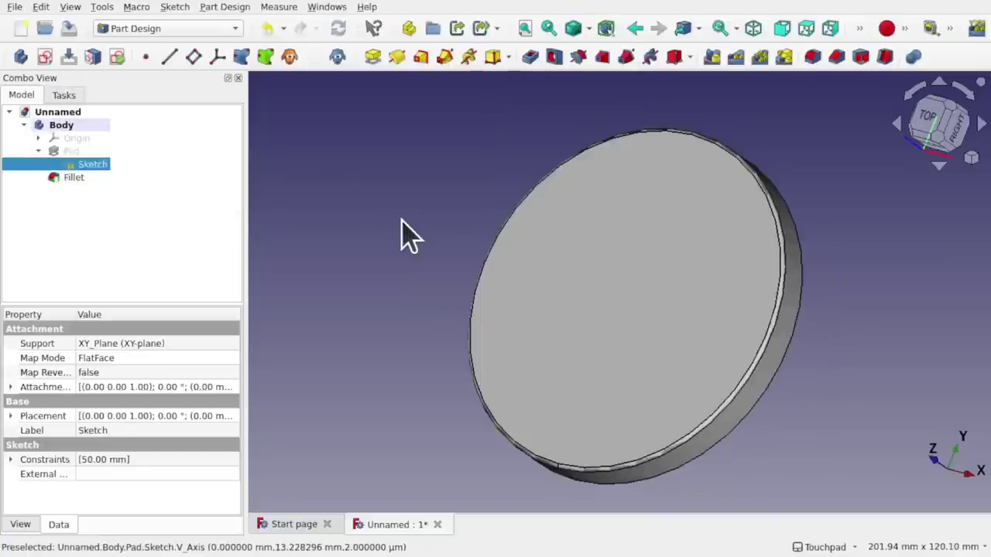
# Step: Raise the disc's edge fillet radius to 4.80 mm and apply it
pyautogui.click(77, 177)
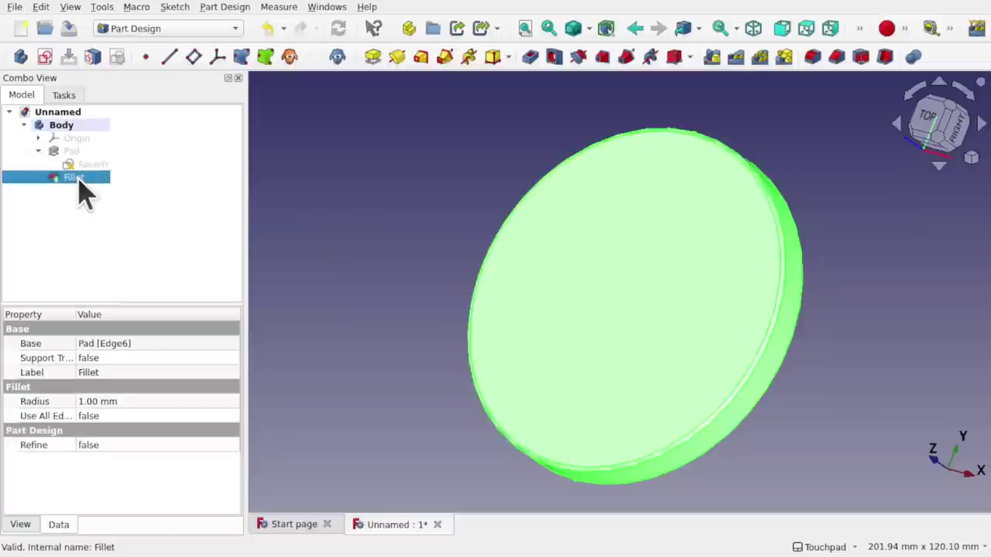
pyautogui.click(193, 400)
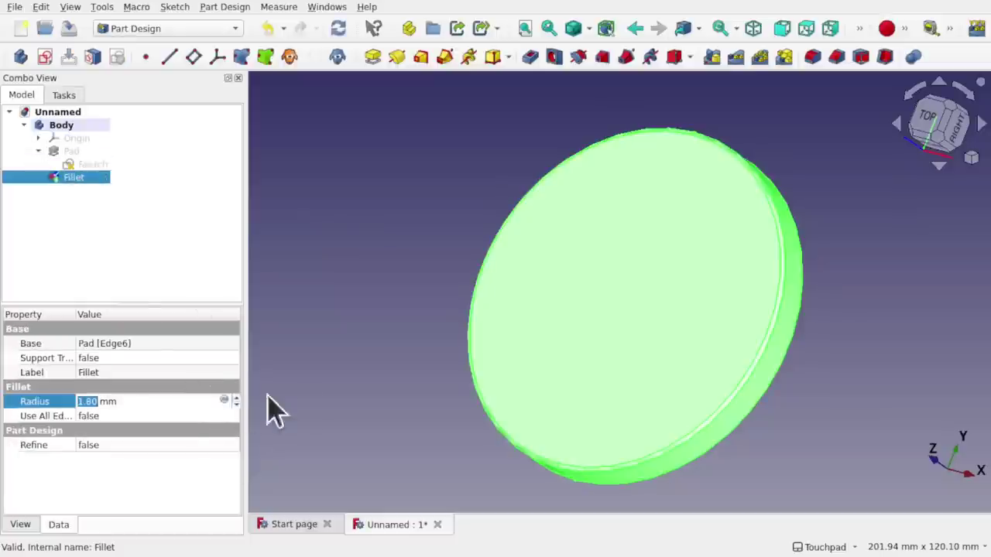
pyautogui.click(362, 408)
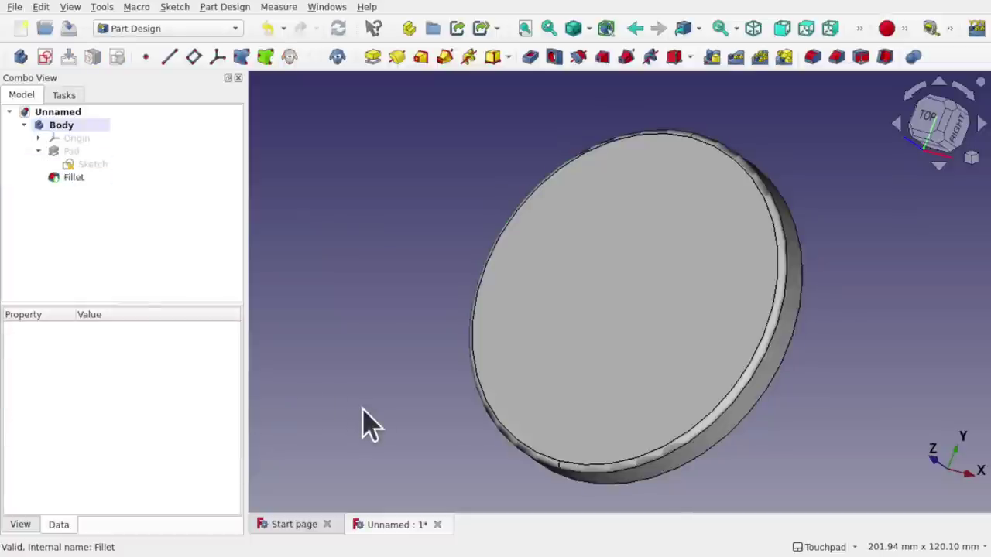
pyautogui.doubleClick(72, 178)
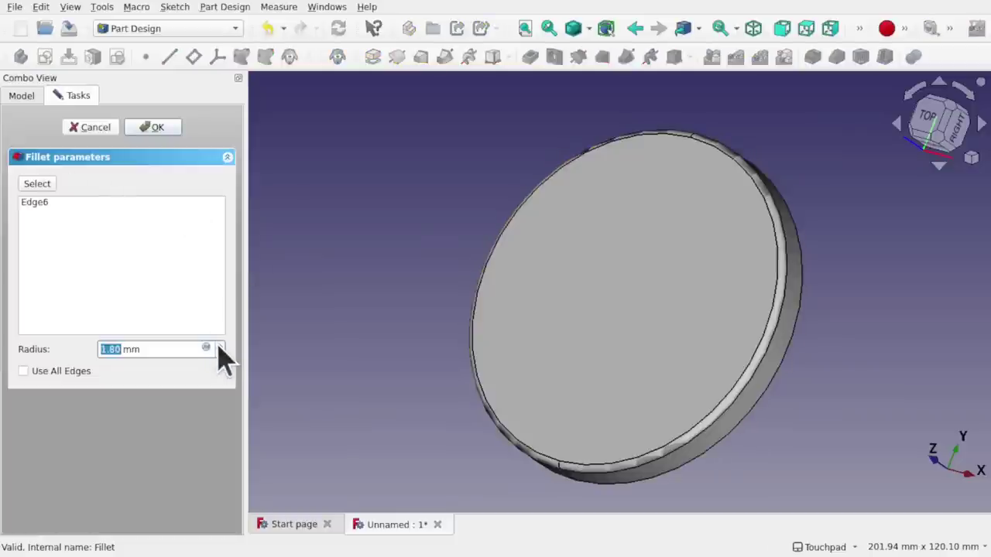
pyautogui.click(219, 346)
pyautogui.click(220, 345)
pyautogui.click(219, 345)
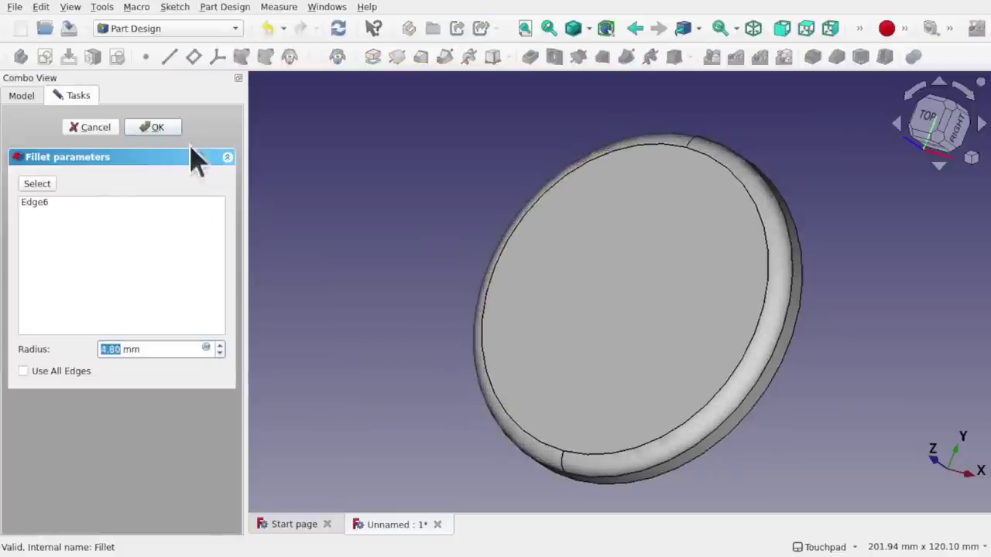
pyautogui.click(160, 129)
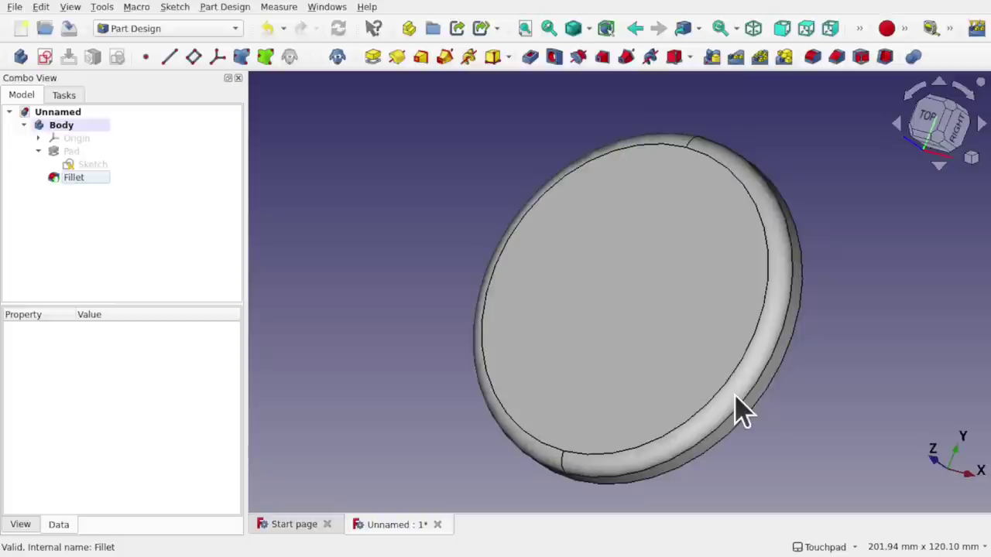
# Step: Delete the Part Design Fillet, switch to the Part workbench, and start a Part fillet on the disc edge
pyautogui.click(75, 180)
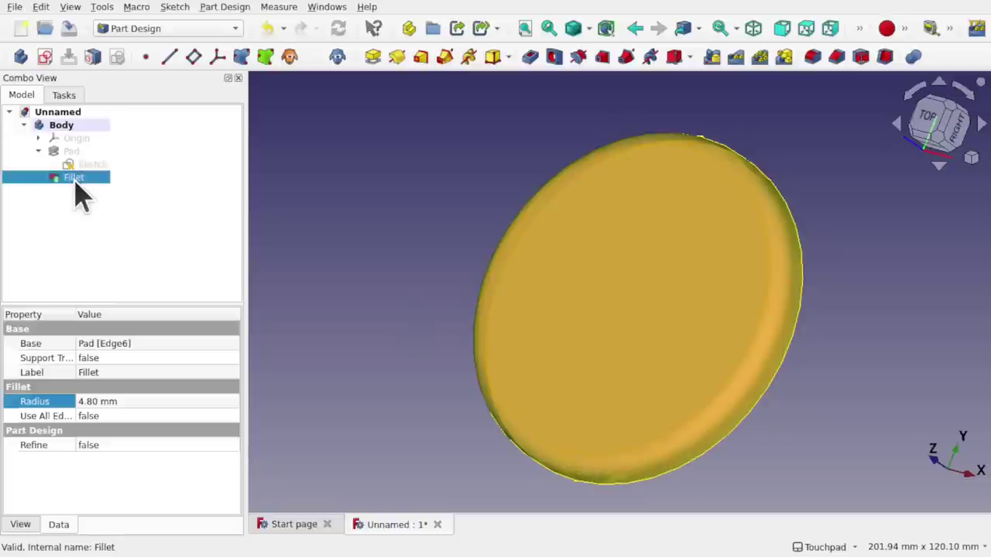
pyautogui.press('Delete')
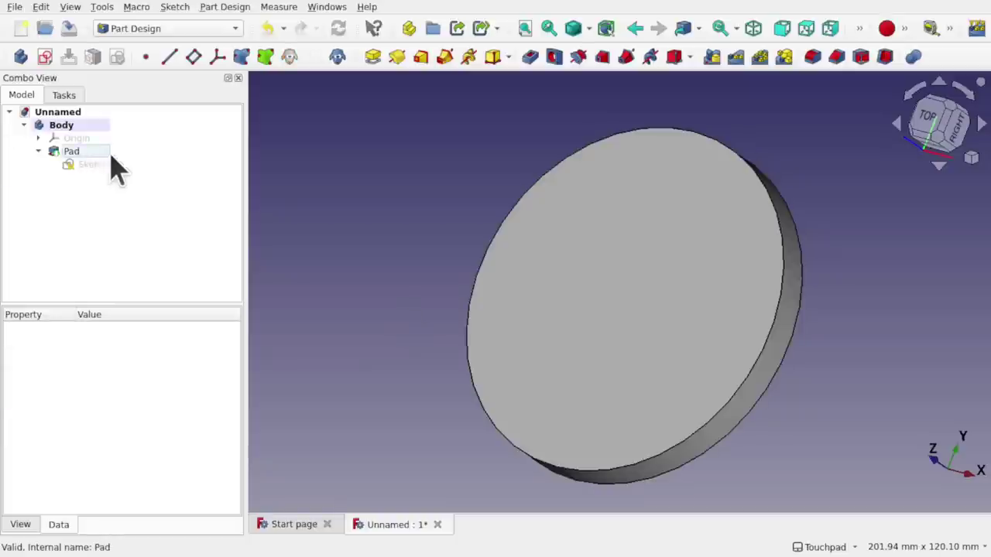
pyautogui.click(149, 28)
pyautogui.click(153, 329)
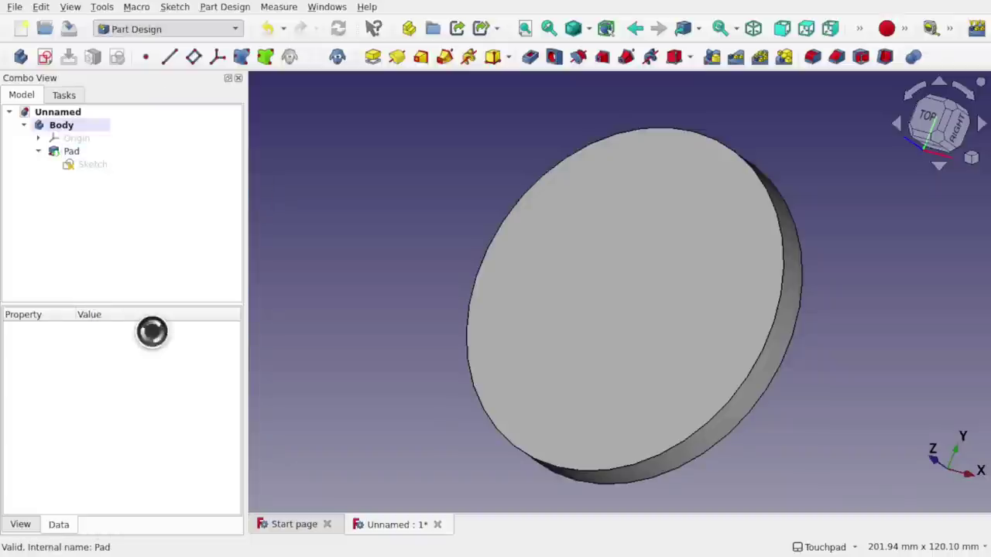
pyautogui.click(774, 328)
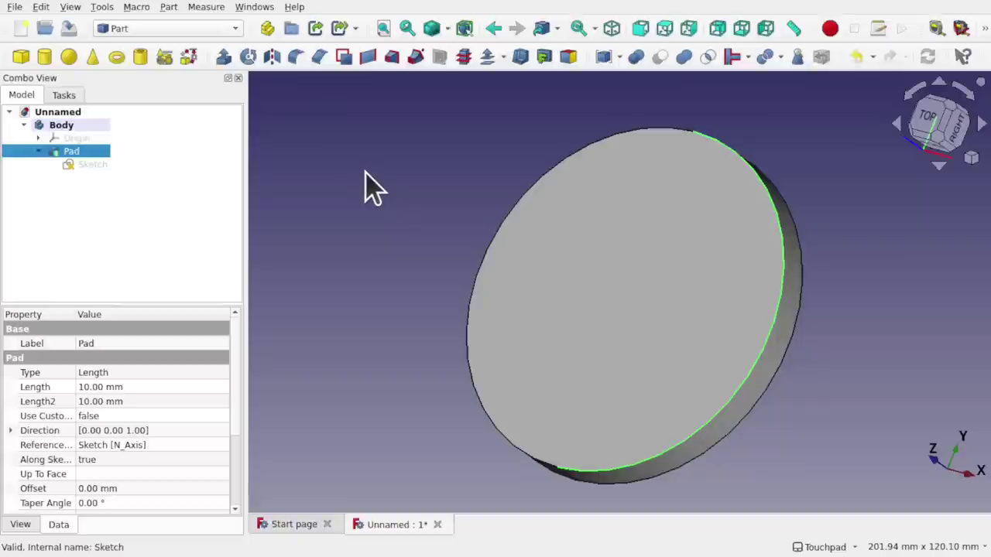
pyautogui.click(298, 58)
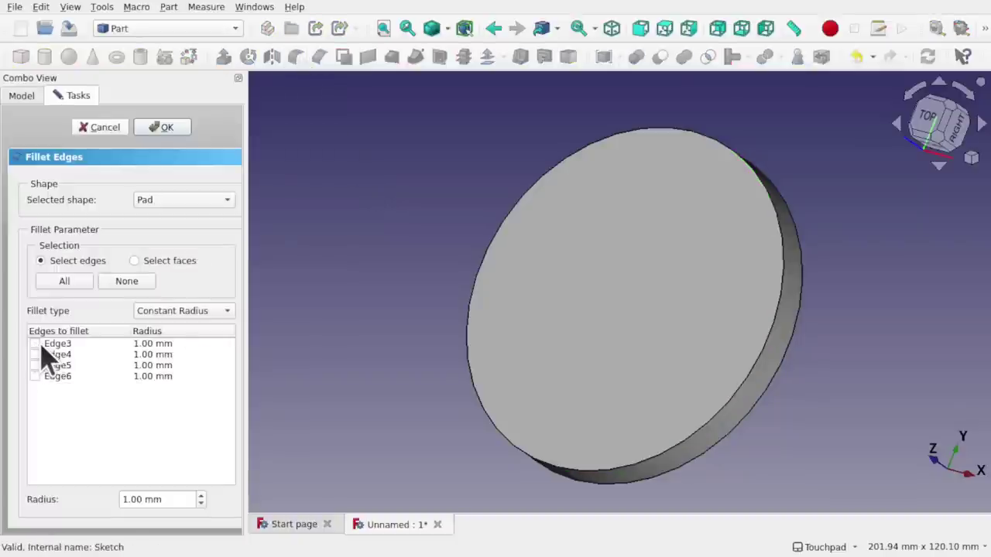
# Step: Fillet Edge6 and Edge4 with a variable radius from 1.00 mm to 5.00 mm
pyautogui.click(734, 396)
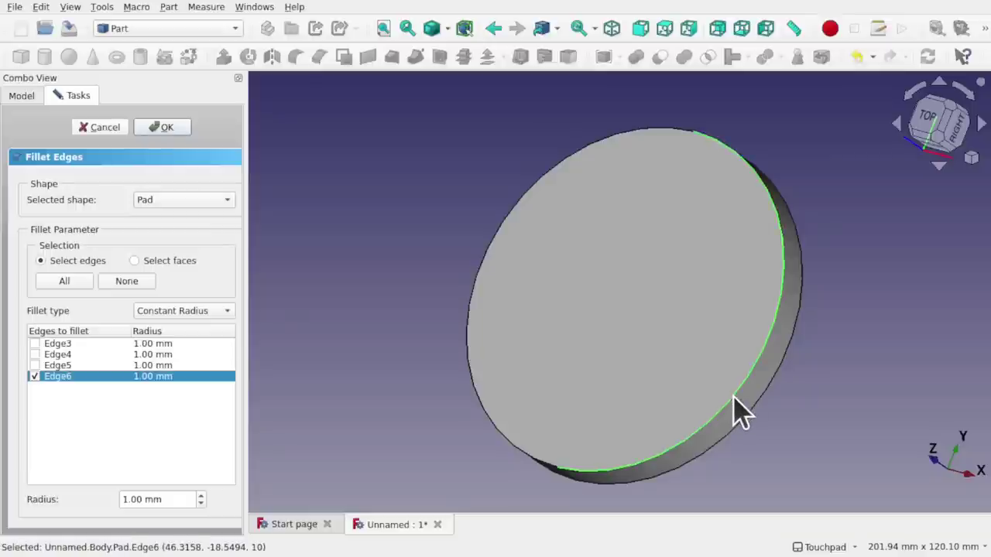
pyautogui.click(479, 404)
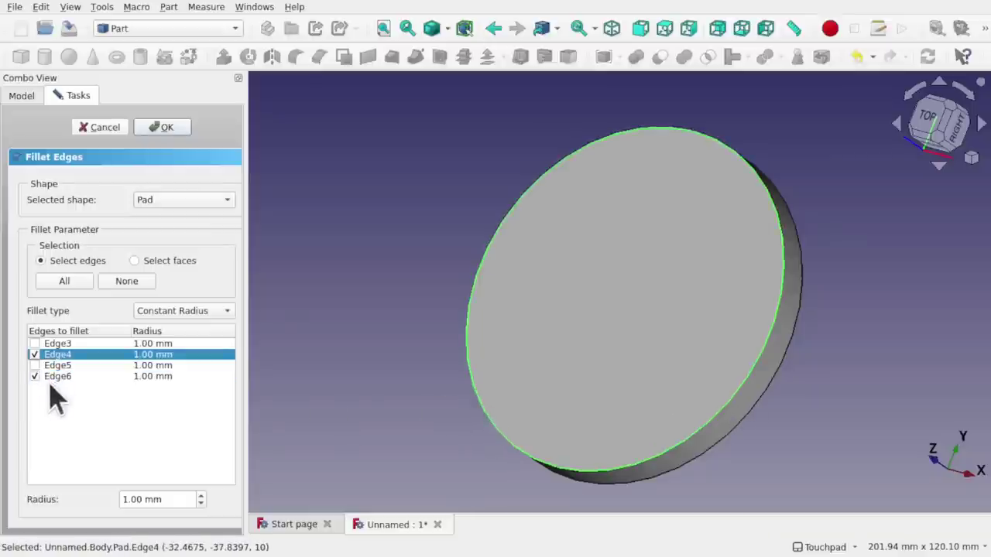
pyautogui.click(184, 313)
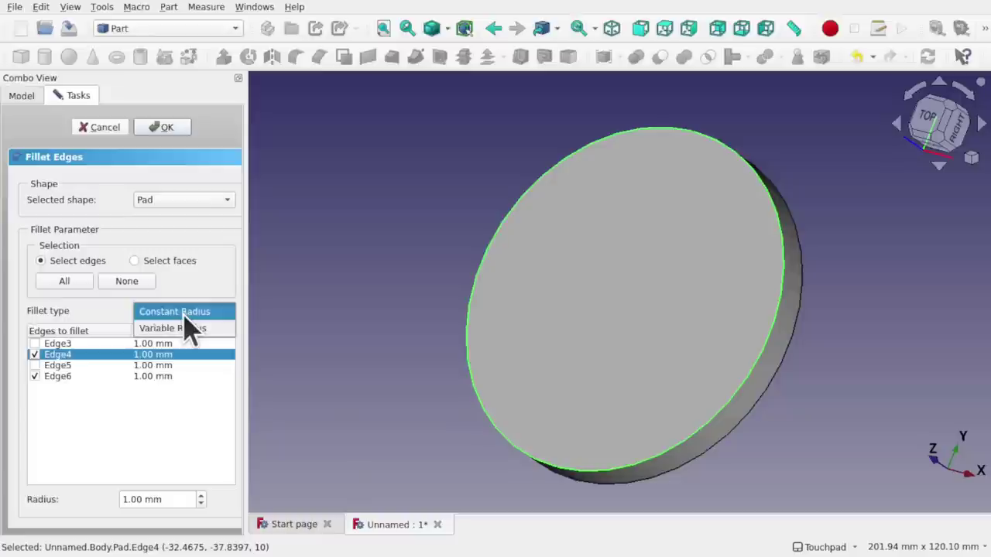
pyautogui.click(206, 328)
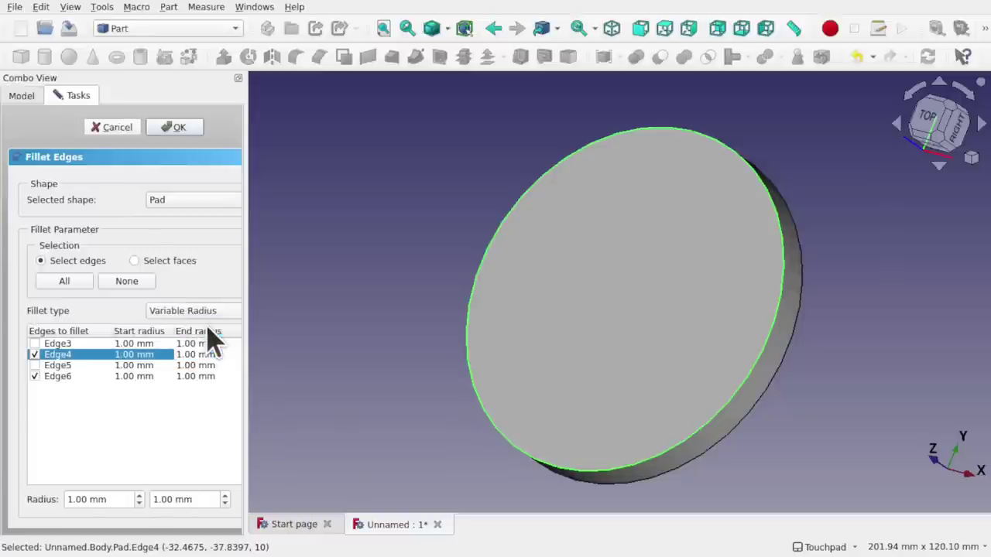
pyautogui.click(225, 496)
pyautogui.write('5')
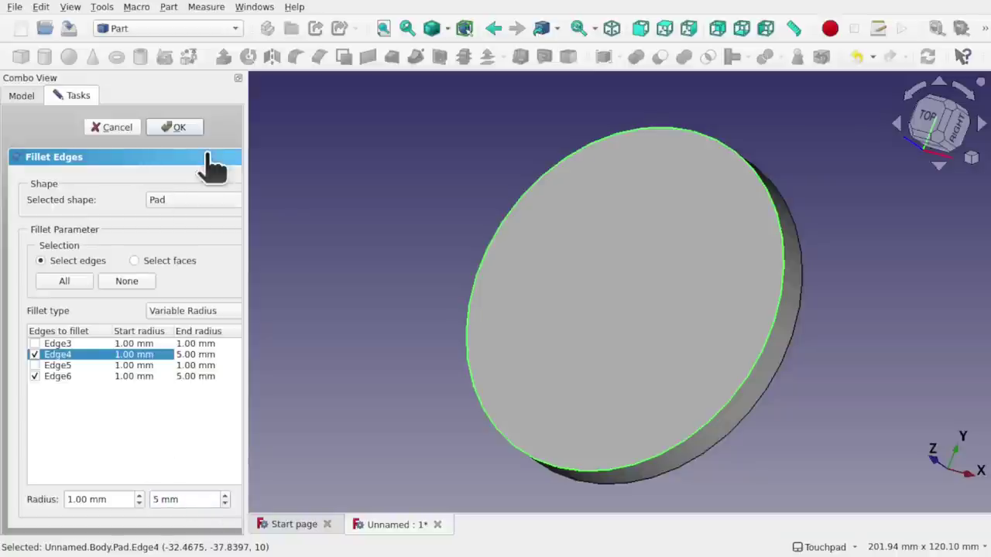
pyautogui.click(174, 129)
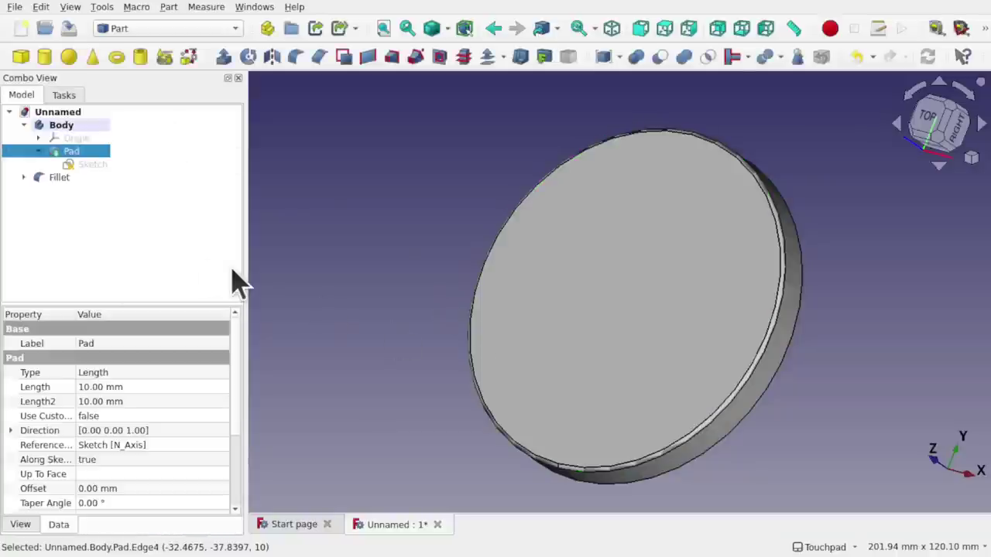
# Step: Reopen the Part Fillet, switch it to constant radius, and uncheck Edge4
pyautogui.click(52, 179)
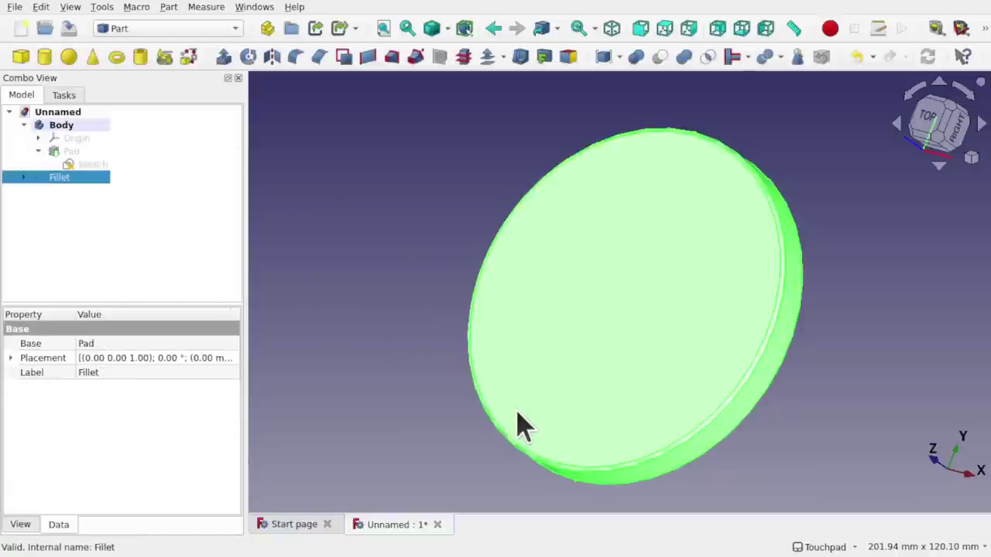
pyautogui.keyDown('alt'); pyautogui.moveTo(518, 425); pyautogui.dragTo(260, 151); pyautogui.keyUp('alt')
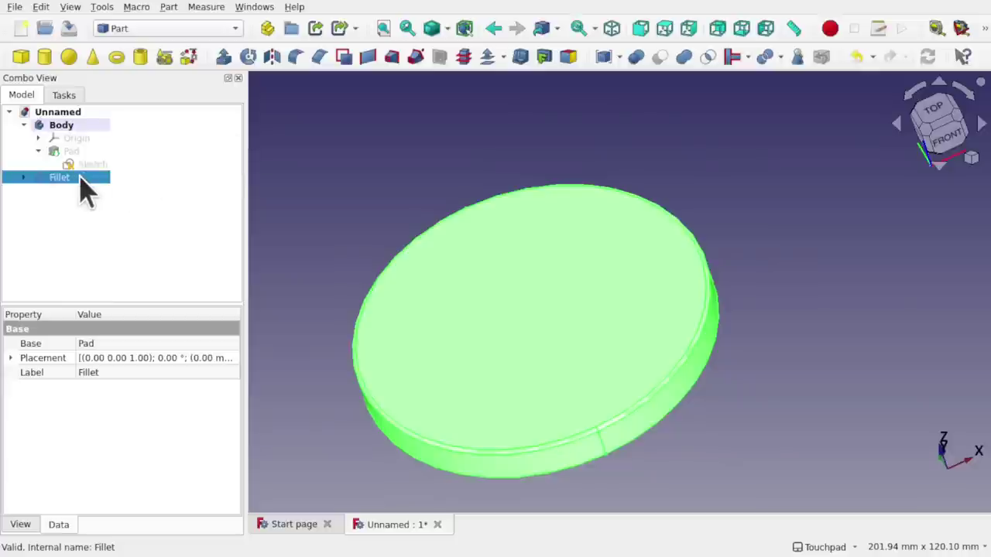
pyautogui.doubleClick(76, 178)
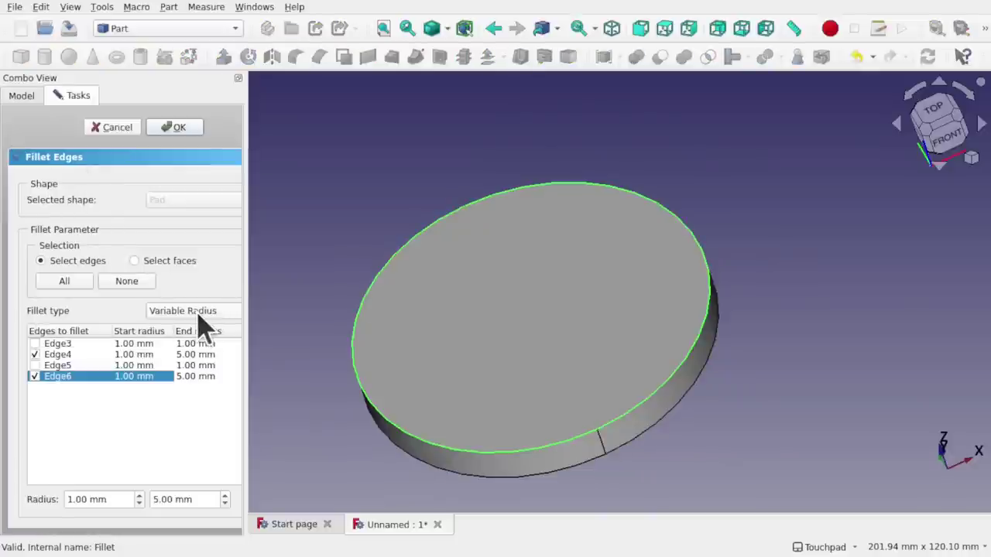
pyautogui.keyDown('alt'); pyautogui.moveTo(504, 392); pyautogui.dragTo(523, 422); pyautogui.keyUp('alt')
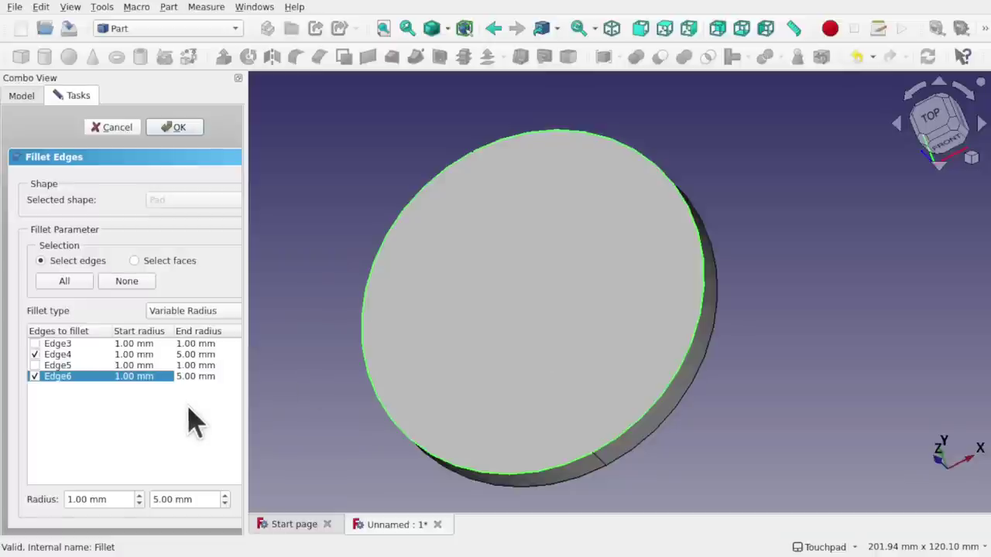
pyautogui.click(198, 312)
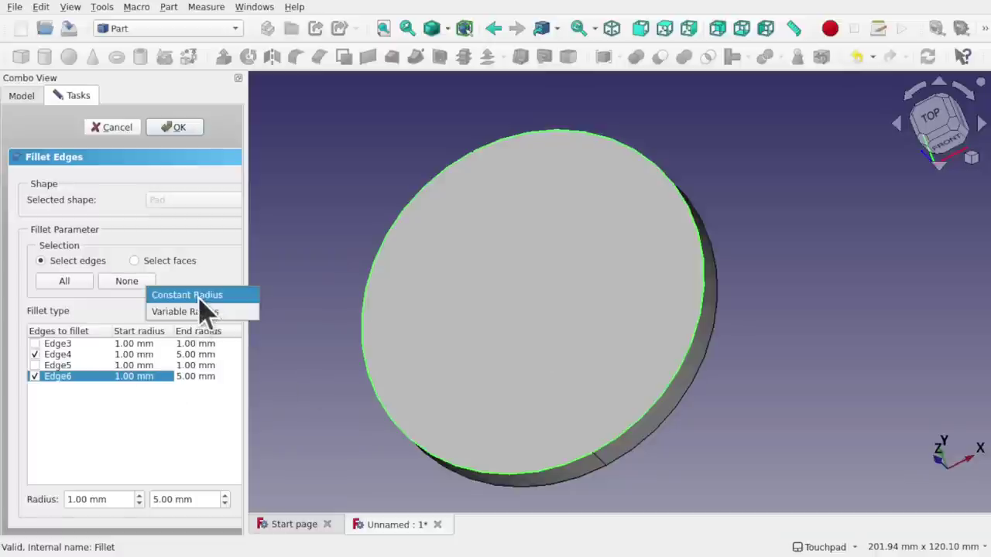
pyautogui.click(203, 298)
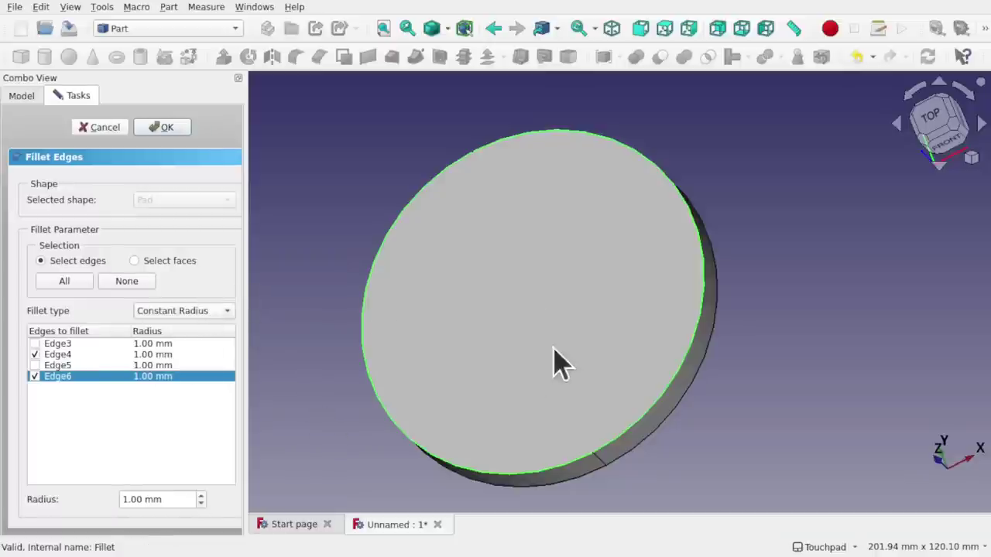
pyautogui.keyDown('alt'); pyautogui.moveTo(553, 361); pyautogui.dragTo(628, 286); pyautogui.keyUp('alt')
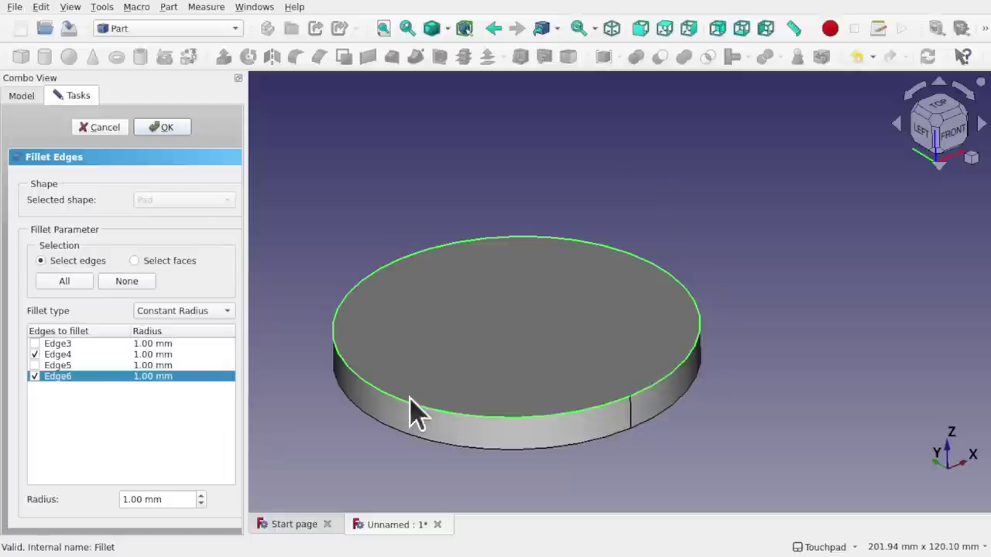
pyautogui.keyDown('alt'); pyautogui.moveTo(668, 362); pyautogui.dragTo(336, 392); pyautogui.keyUp('alt')
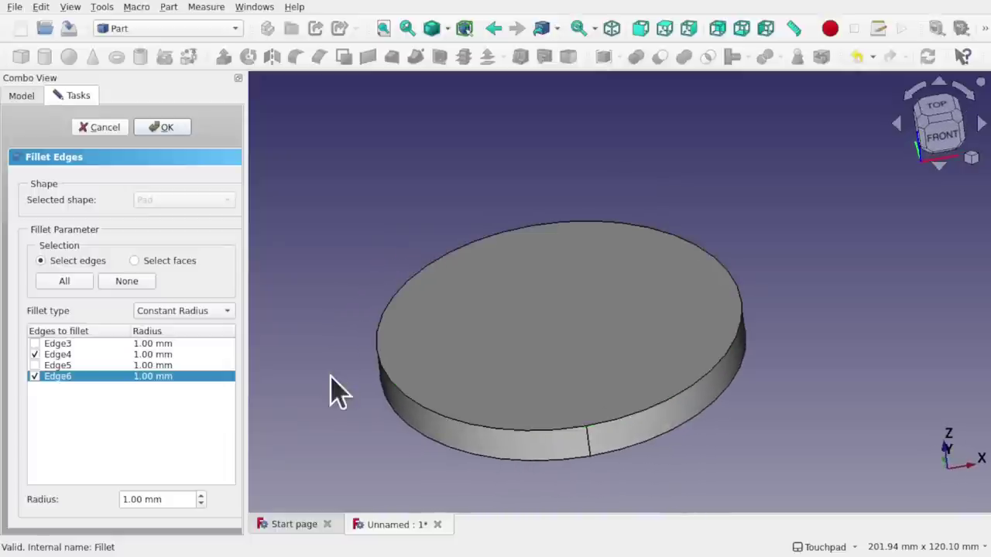
pyautogui.click(34, 354)
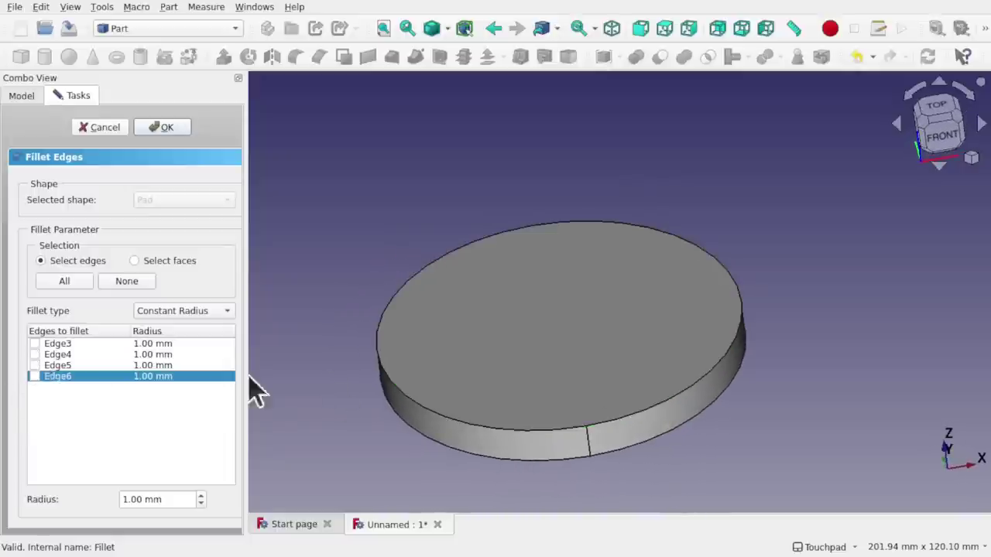
# Step: Add the disc's top and bottom circular edges and apply the fillet as variable radius
pyautogui.click(429, 414)
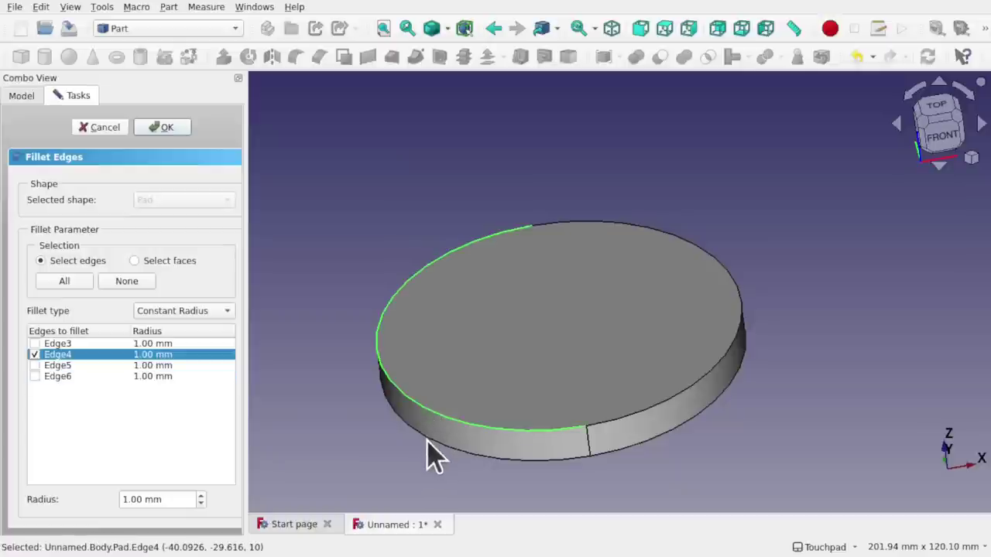
pyautogui.click(426, 440)
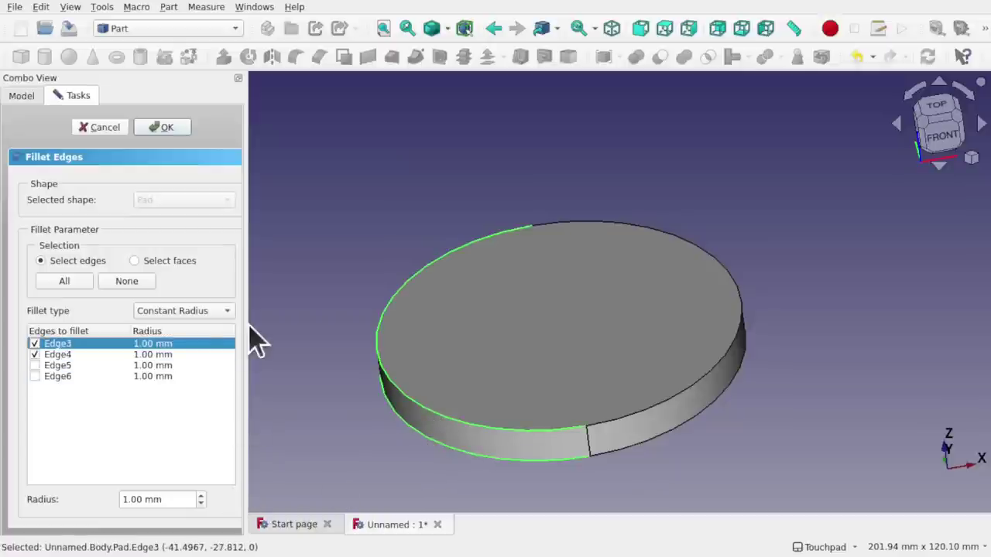
pyautogui.click(205, 315)
pyautogui.click(205, 329)
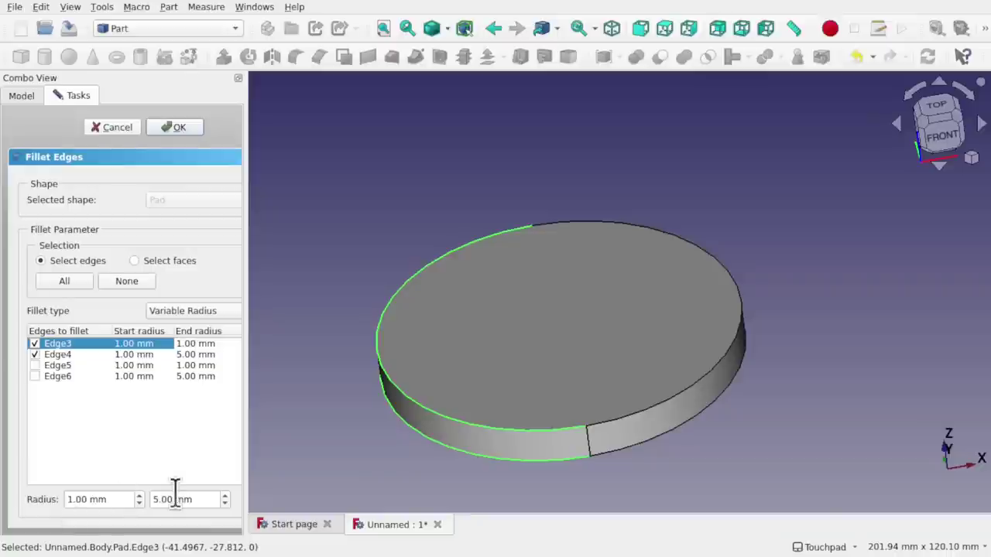
pyautogui.click(175, 127)
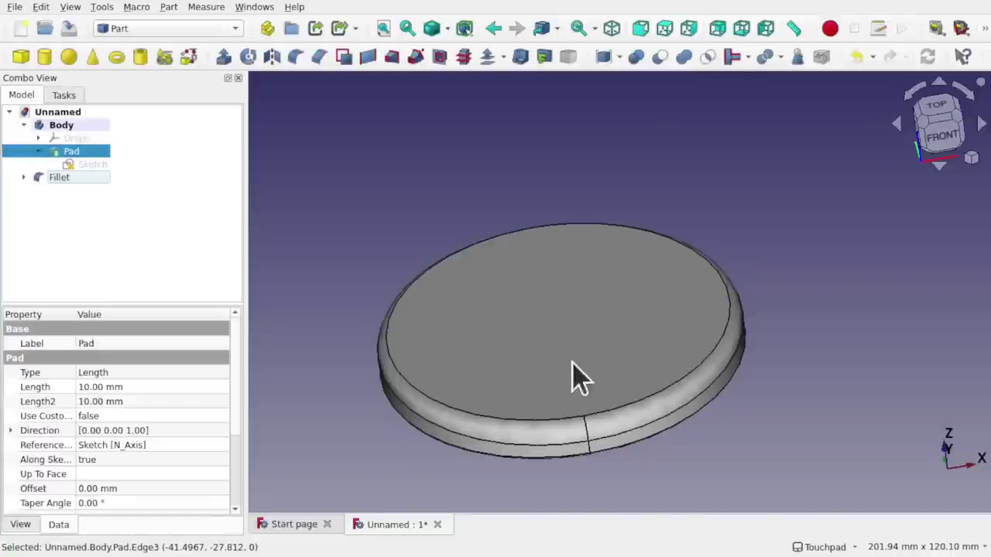
# Step: Inspect the filleted disc from the front and underside, then reopen the Fillet for editing
pyautogui.moveTo(573, 376)
pyautogui.keyDown('alt'); pyautogui.mouseDown()
pyautogui.moveTo(619, 293)
pyautogui.moveTo(542, 398)
pyautogui.moveTo(583, 395)
pyautogui.moveTo(498, 420)
pyautogui.moveTo(557, 425)
pyautogui.moveTo(585, 413)
pyautogui.moveTo(571, 396)
pyautogui.moveTo(575, 467)
pyautogui.moveTo(585, 390)
pyautogui.mouseUp(); pyautogui.keyUp('alt')
pyautogui.scroll(2, 534, 390)
pyautogui.scroll(-2, 571, 395)
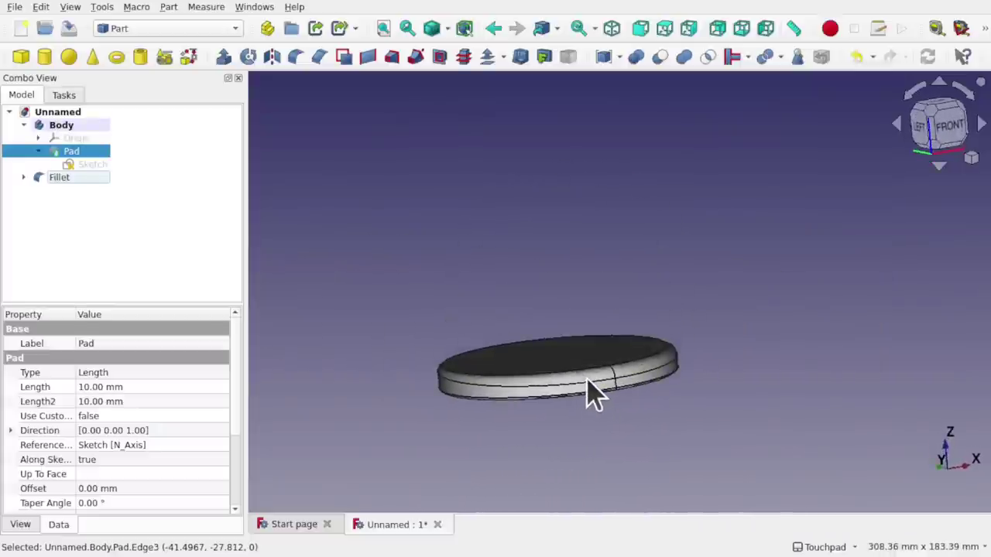
pyautogui.scroll(5, 590, 396)
pyautogui.moveTo(592, 399); pyautogui.dragTo(538, 410, button='middle')
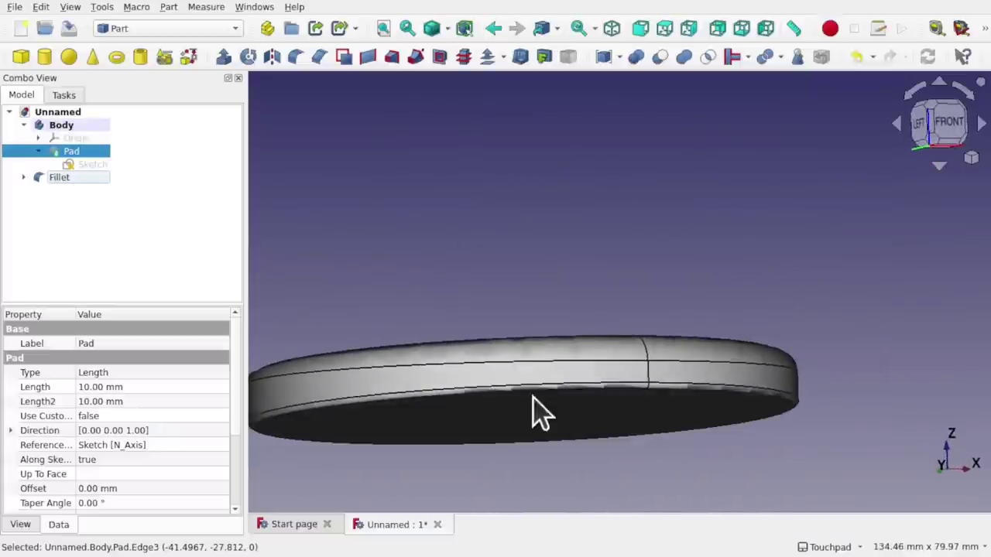
pyautogui.doubleClick(65, 177)
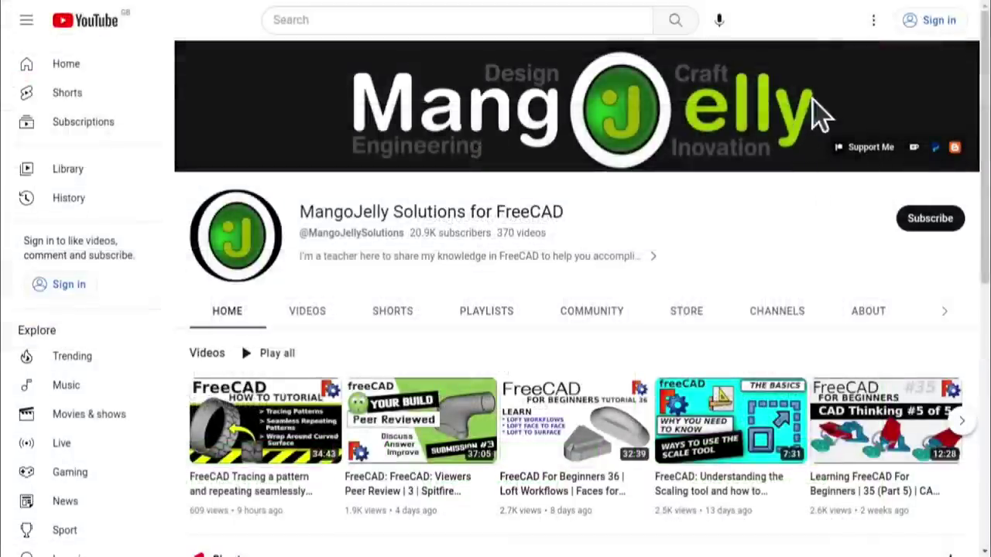
# Step: Show the channel's About tab and briefly highlight its three donation links
pyautogui.click(864, 313)
pyautogui.scroll(-2, 210, 426)
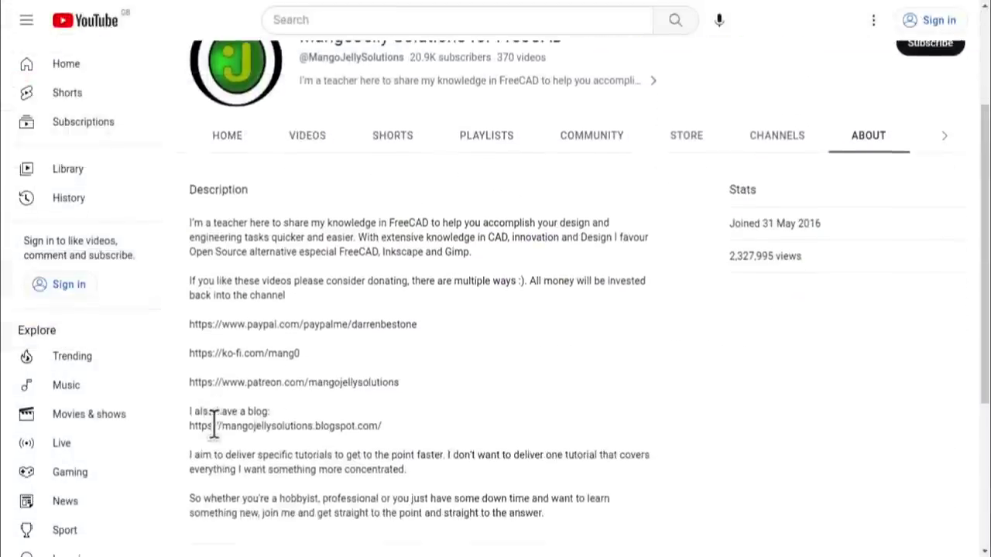
pyautogui.moveTo(418, 403); pyautogui.dragTo(192, 318)
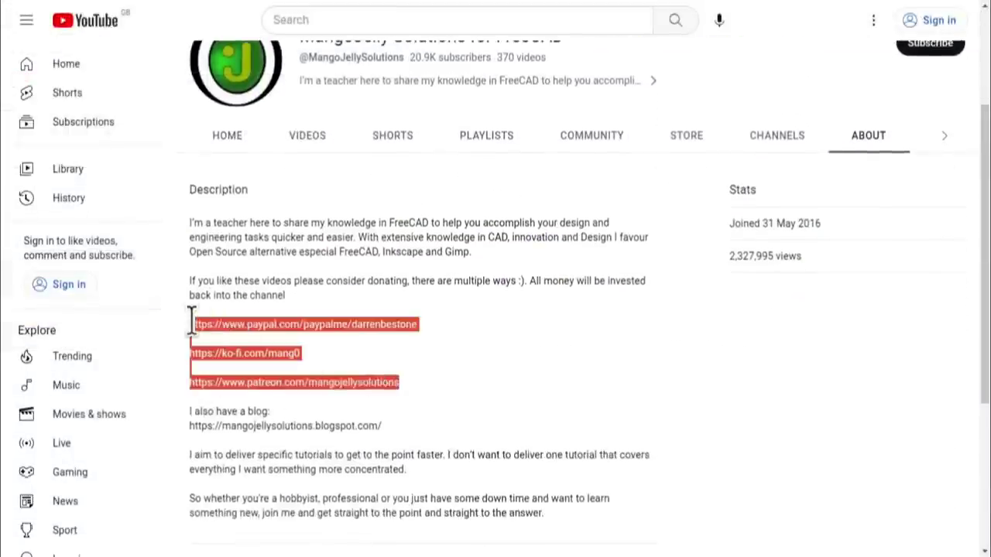
pyautogui.click(453, 391)
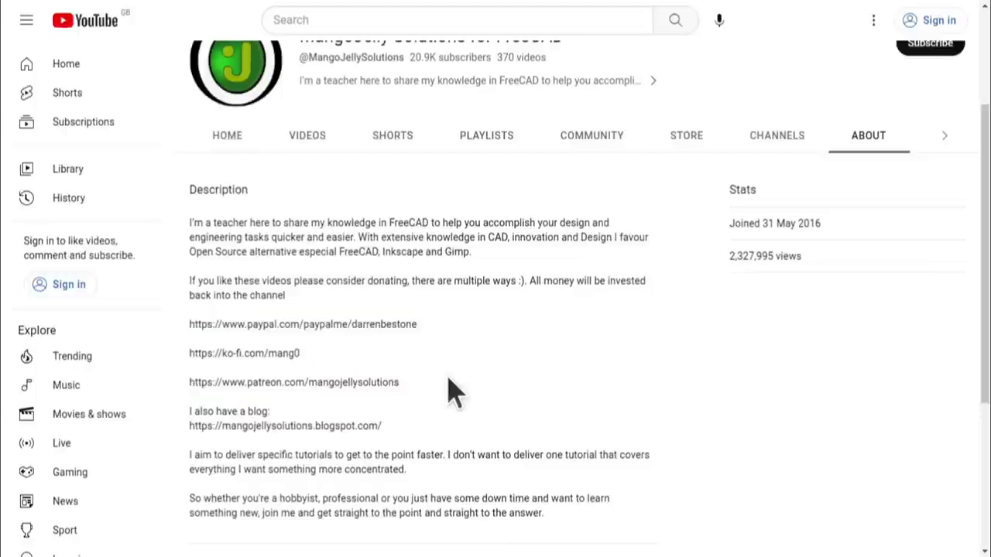